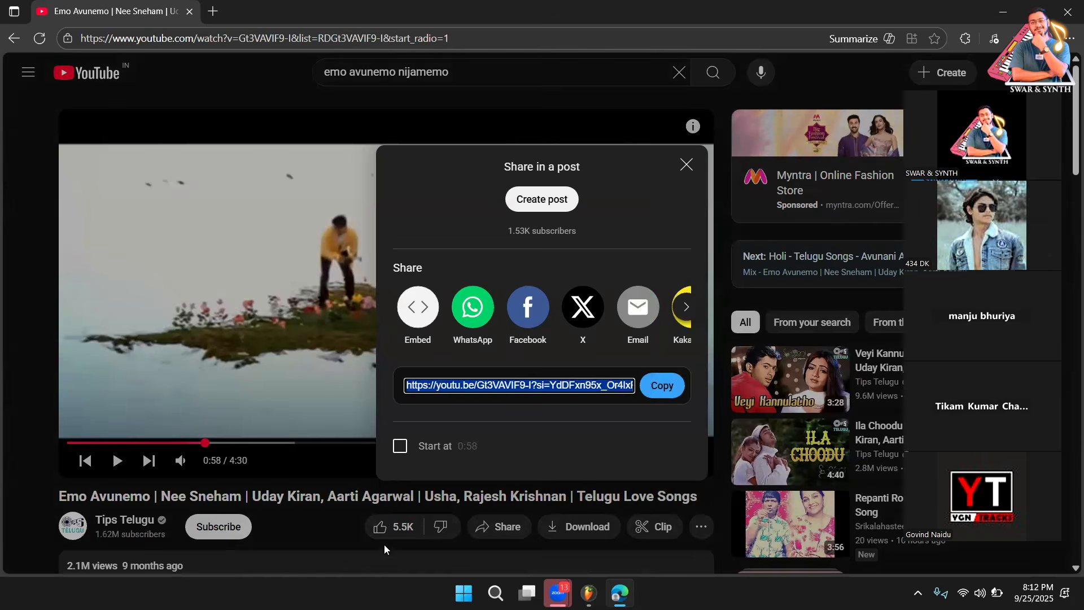
Step: Open ezmp3.to in a new browser tab and convert the copied YouTube link to MP3 at 128k
key(ctrl+t)
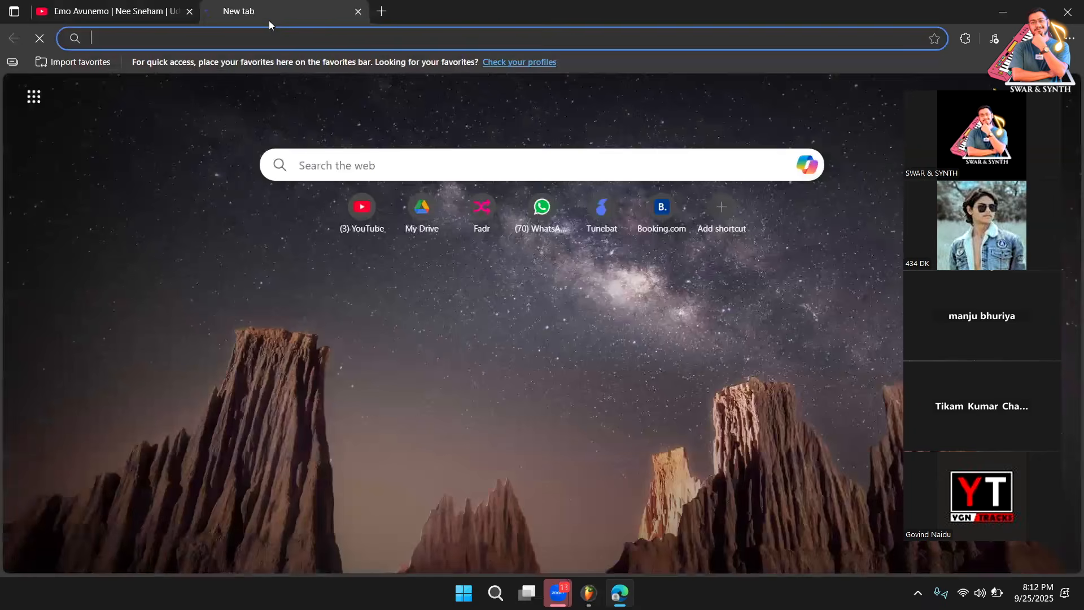
text(ez)
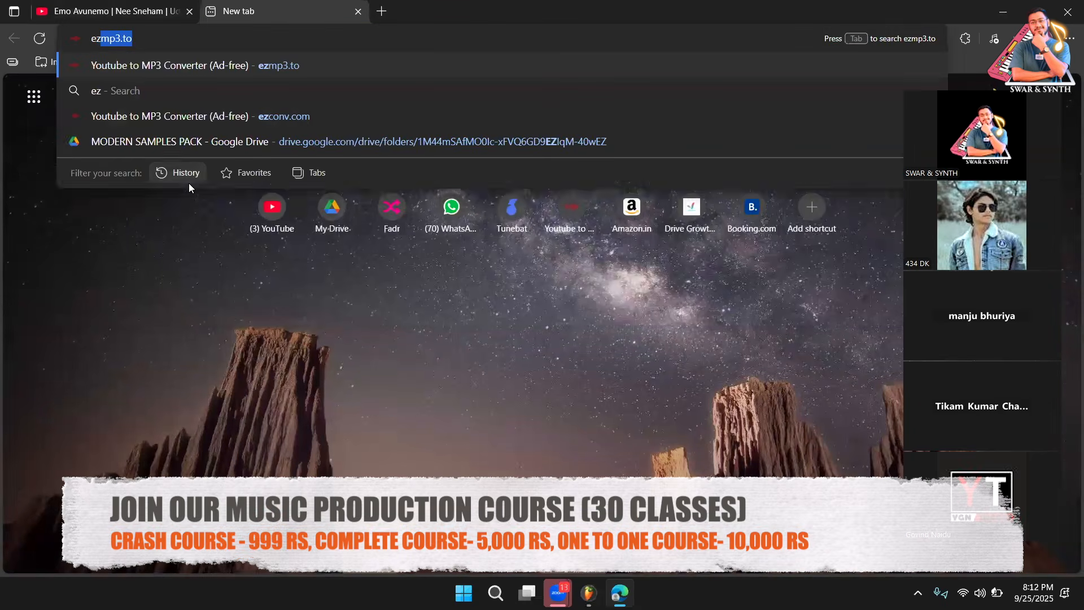
key(Return)
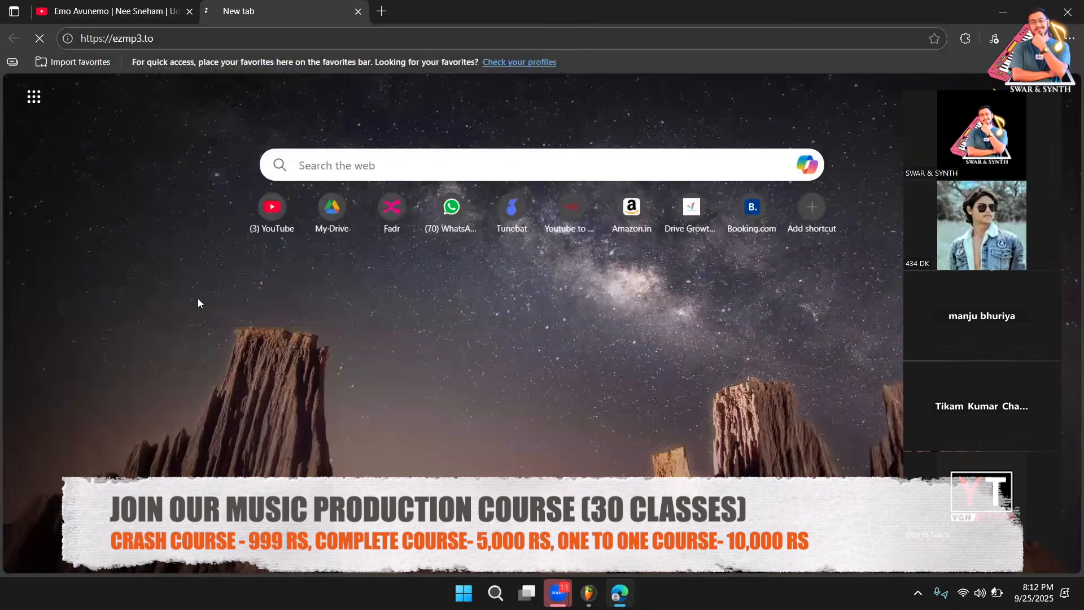
right_click(398, 266)
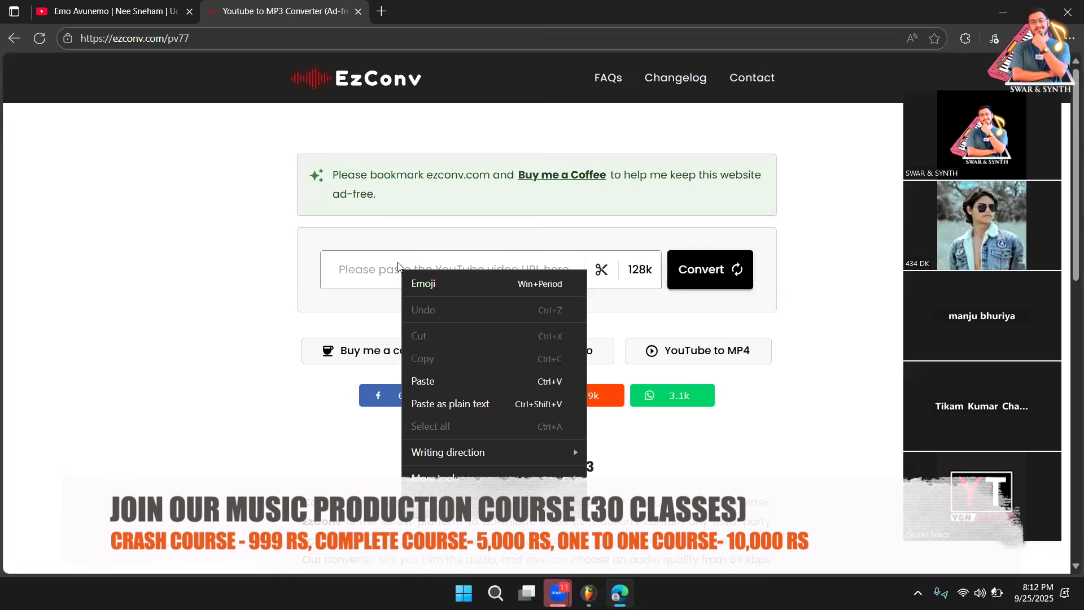
click(431, 382)
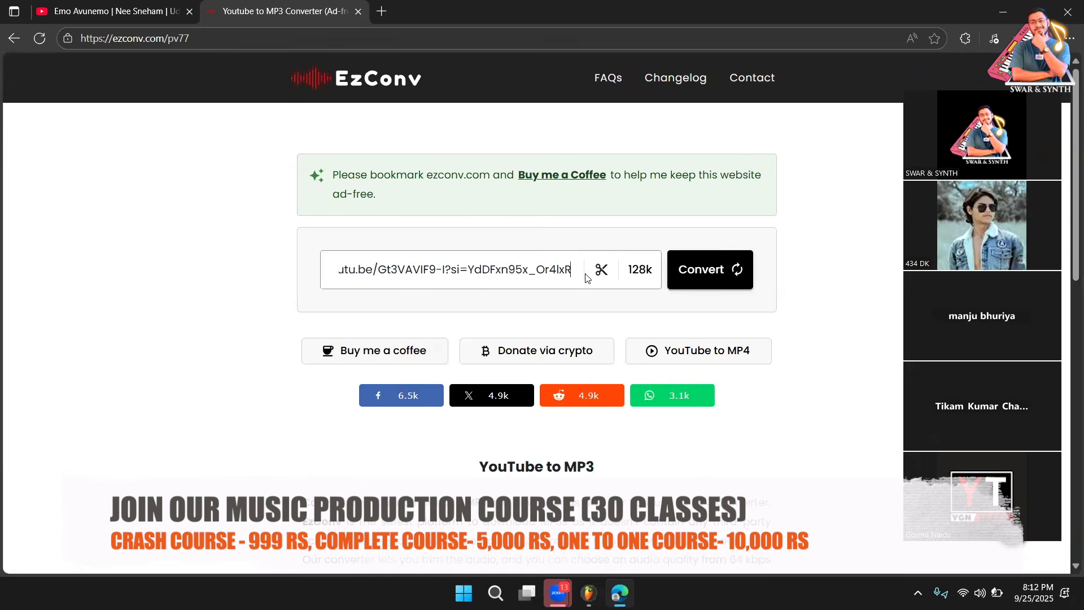
click(692, 274)
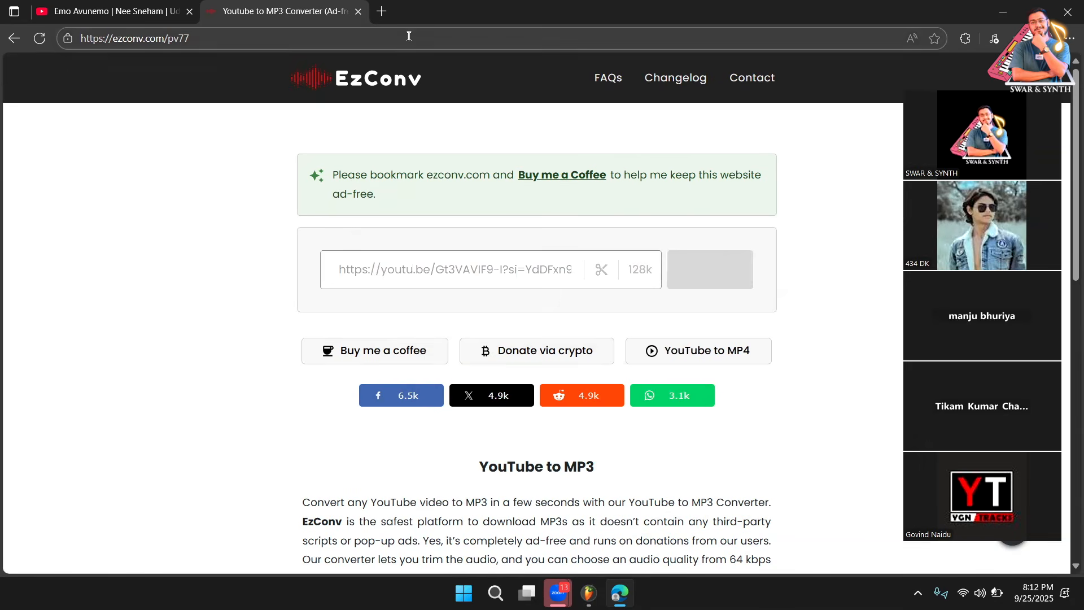
Step: Open fadr.com and the Tunebat Song Key & BPM Finder, each in its own new browser tab
click(388, 21)
text(fadr.com)
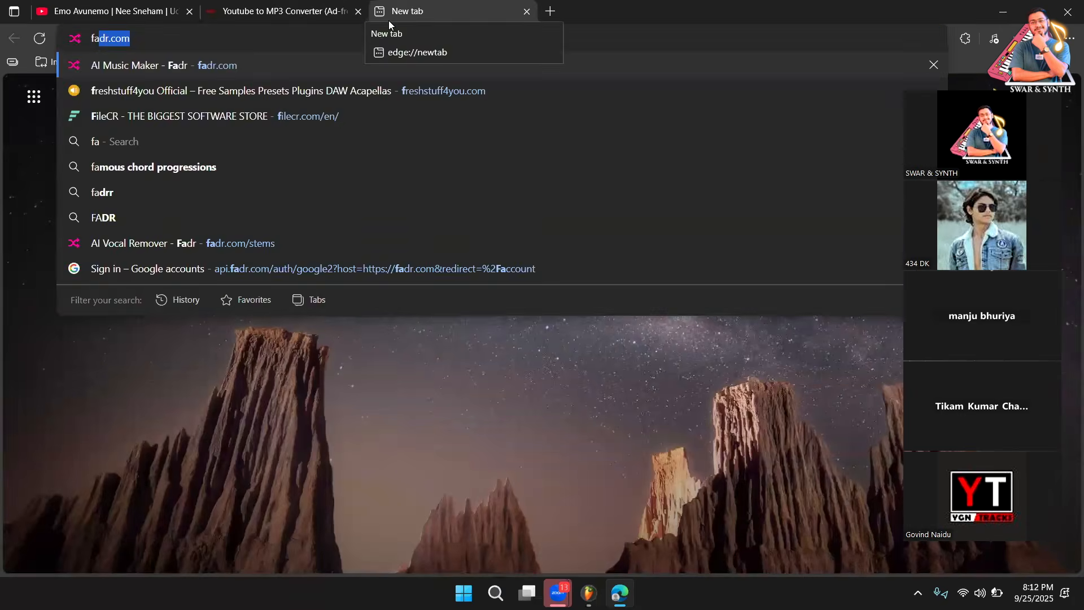
key(Return)
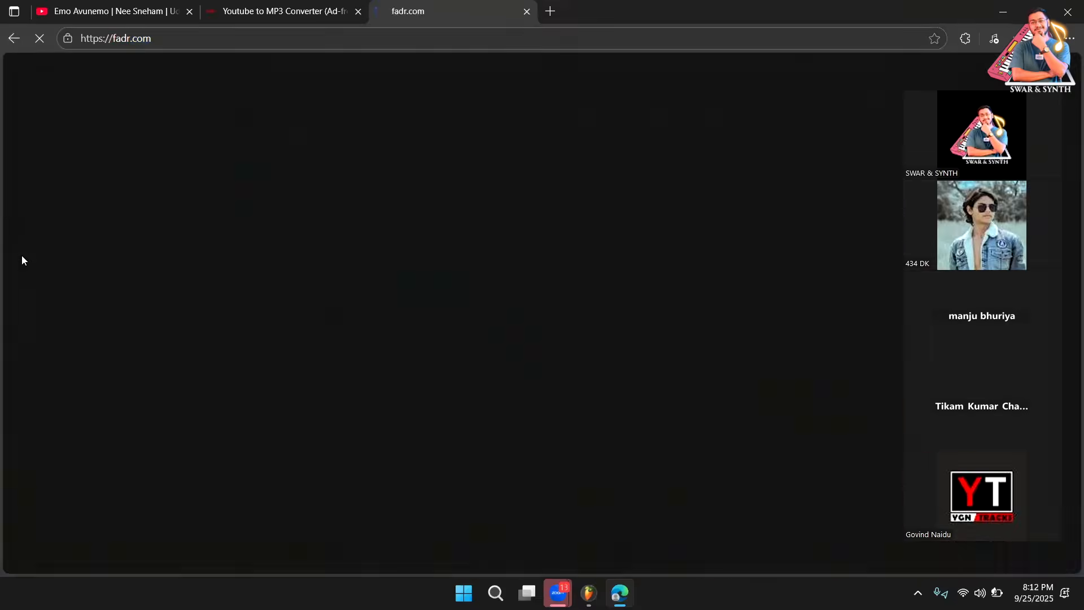
click(544, 20)
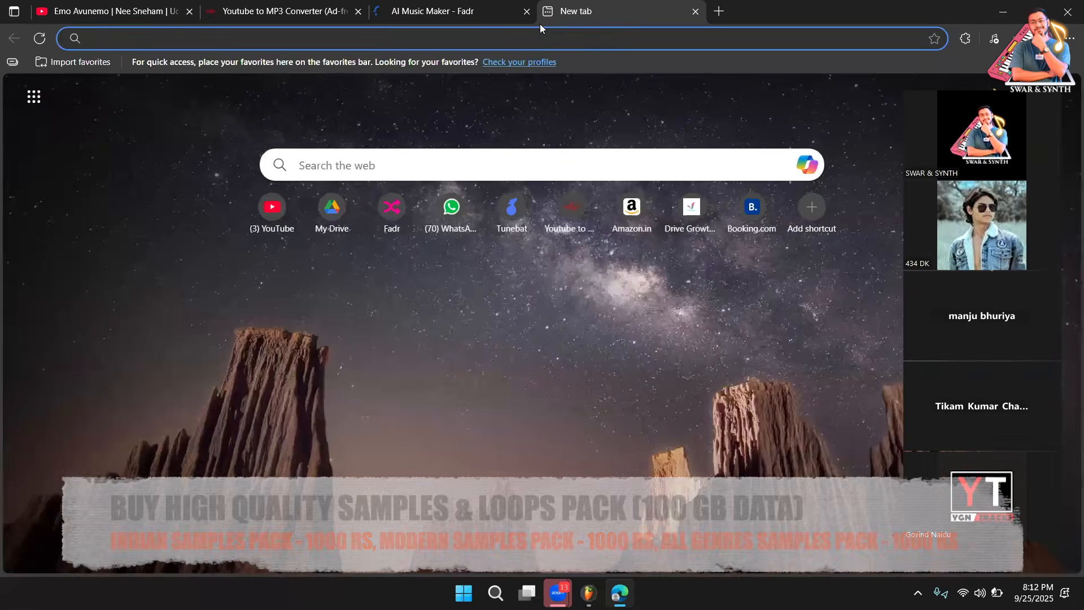
text(tun)
key(Return)
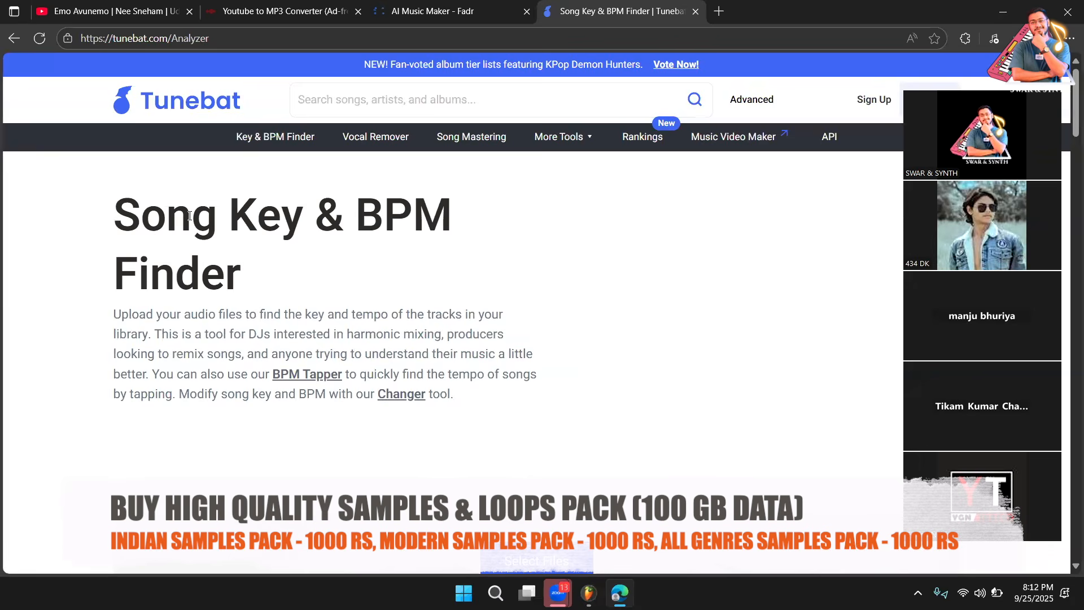
Step: Examine the Tunebat Key & BPM Finder heading and its area for uploading audio files
mouse_move(237, 218)
mouse_down()
mouse_move(452, 229)
mouse_move(227, 221)
mouse_up()
click(450, 229)
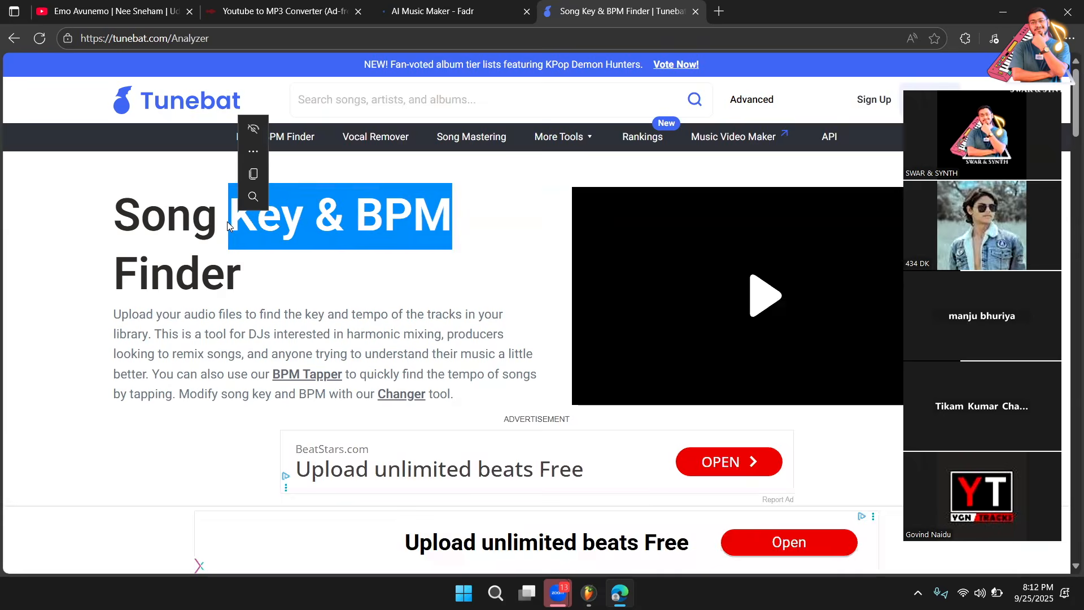
click(418, 259)
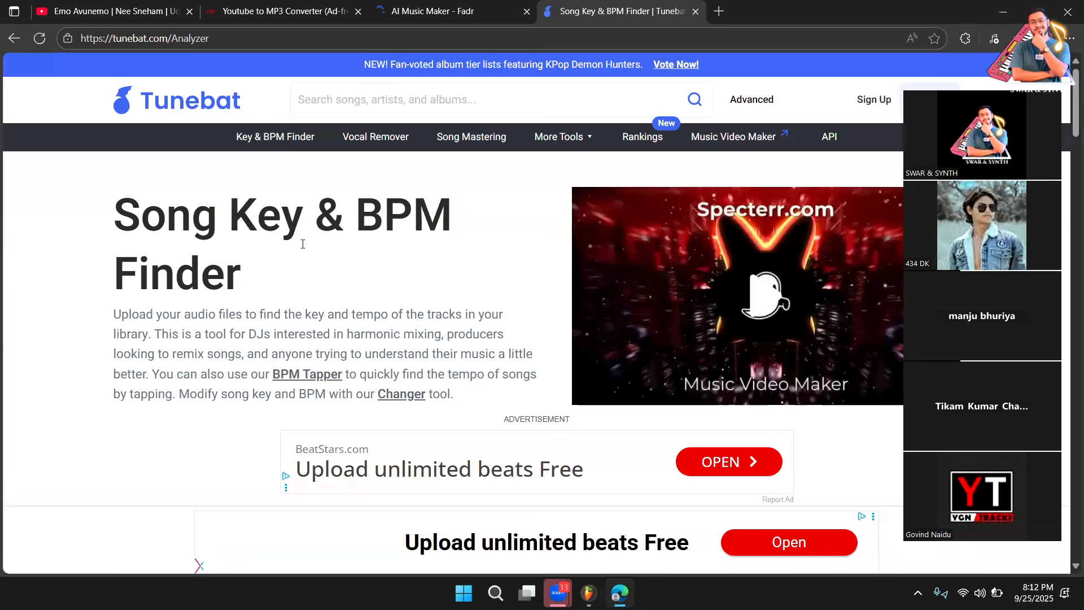
scroll(303, 244, down, 5)
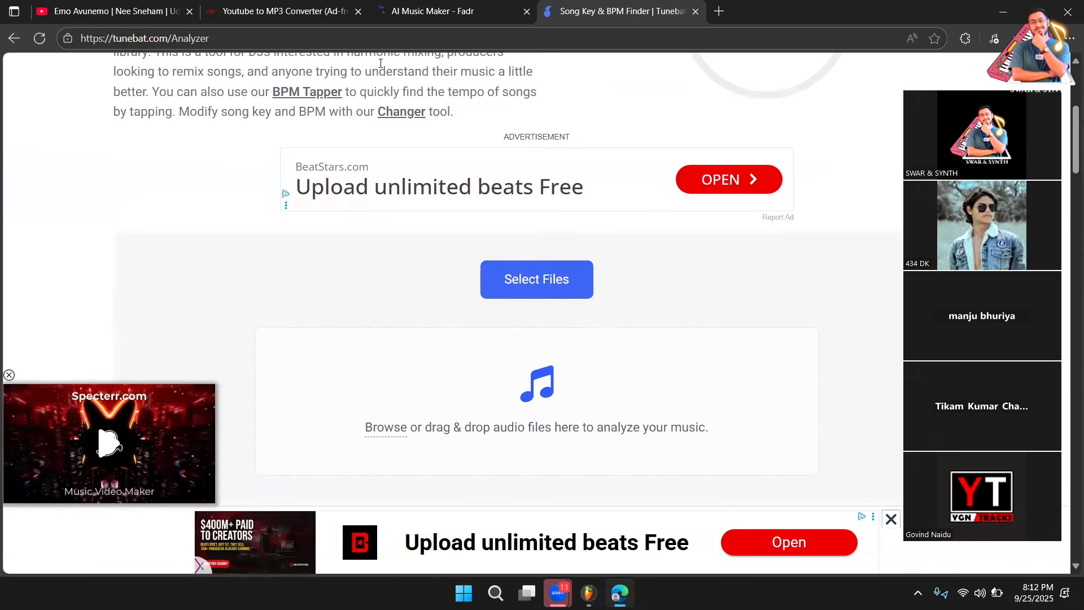
Step: Return to the EzConv page and download the converted Emo Avunemo song as MP3
click(381, 20)
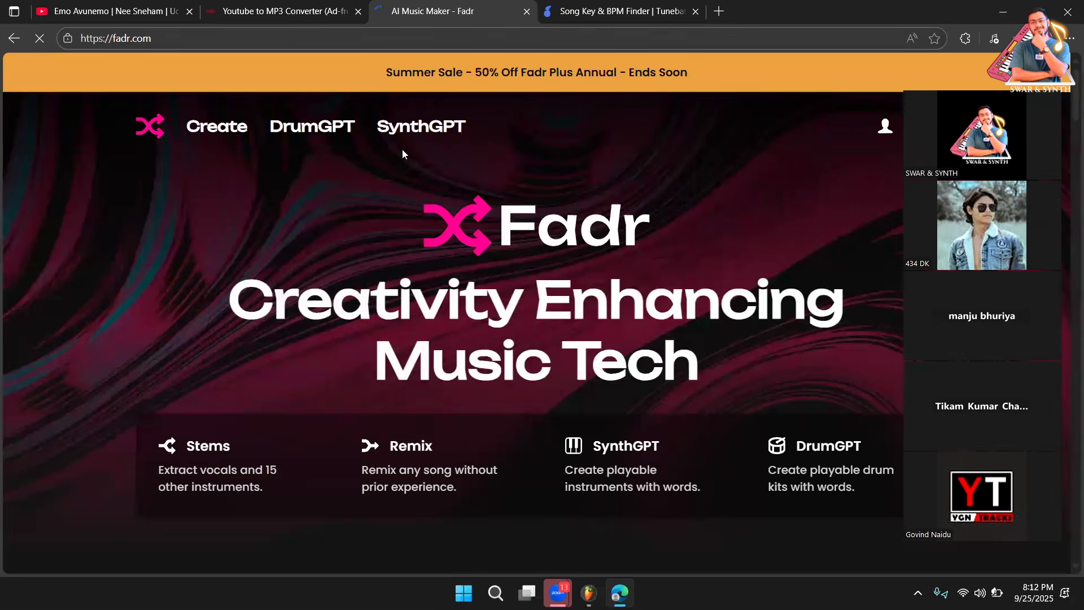
click(291, 12)
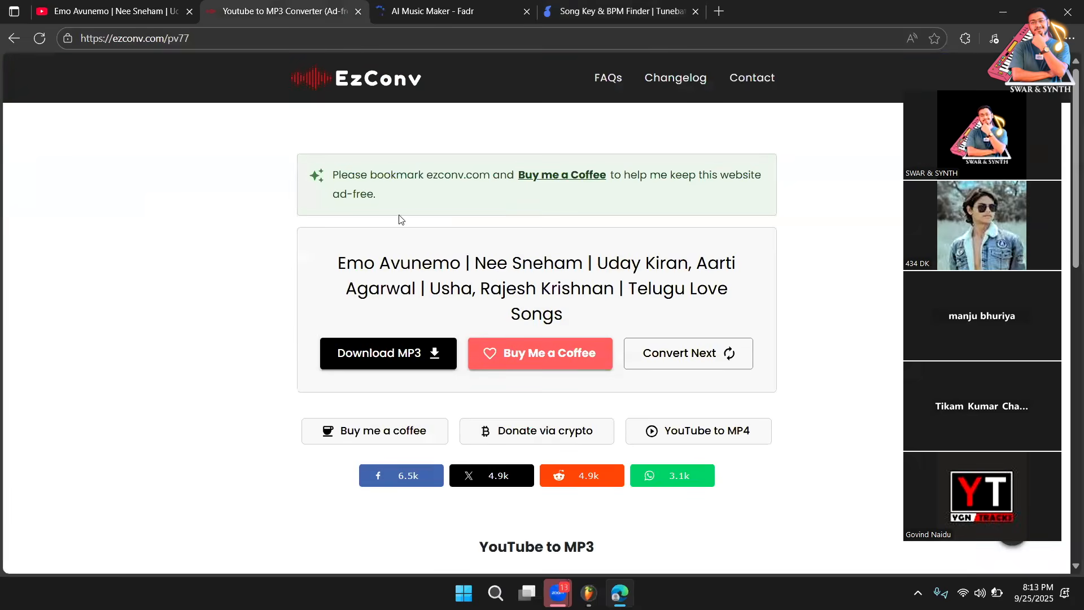
click(388, 359)
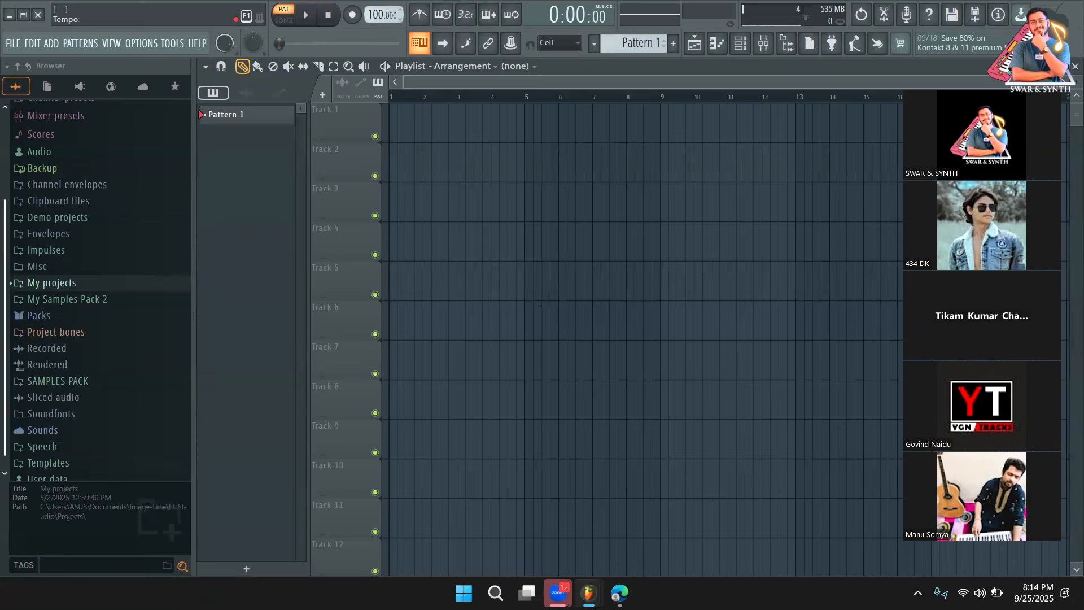
Step: Switch to the other FL Studio window, set to 130 BPM, and close its untitled project without saving
mouse_move(588, 593)
click(568, 551)
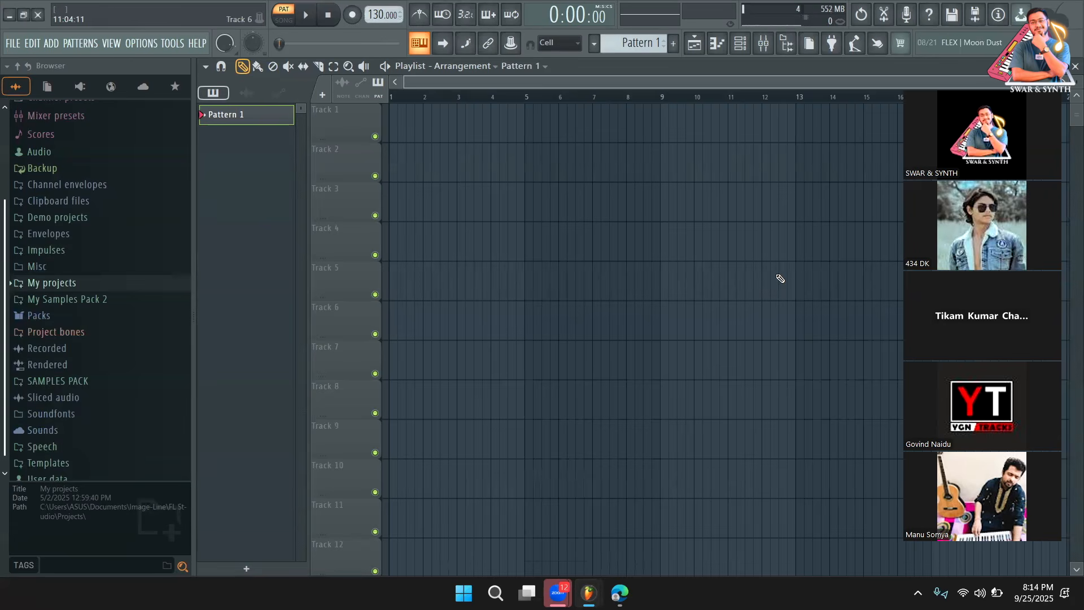
click(38, 15)
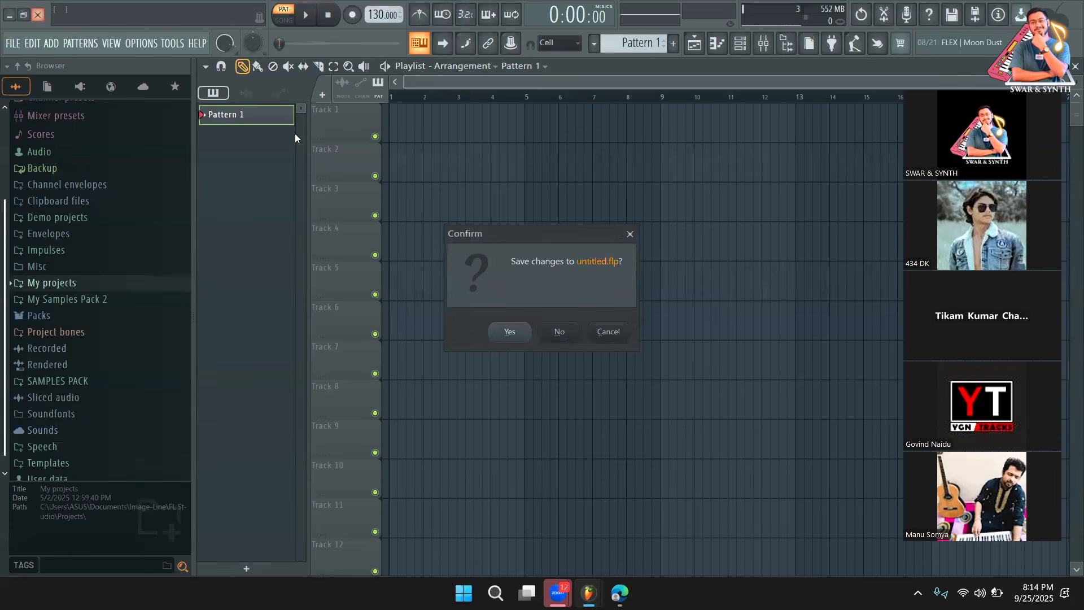
click(575, 337)
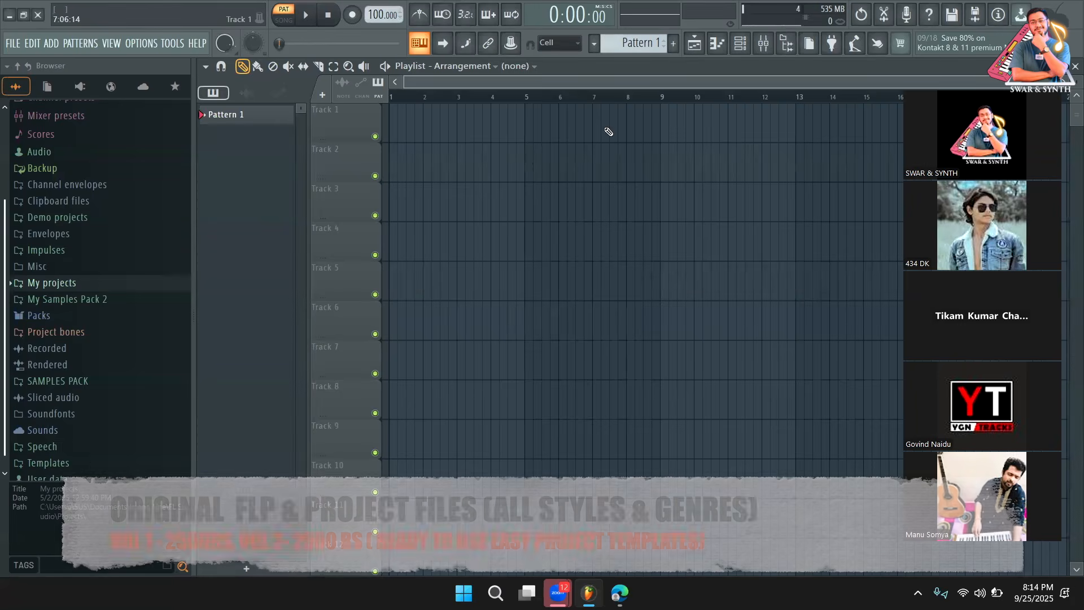
Step: Switch to the Edge browser and download only the Vocals stem of Emo Avunemo from Fadr in mp3 format
click(619, 592)
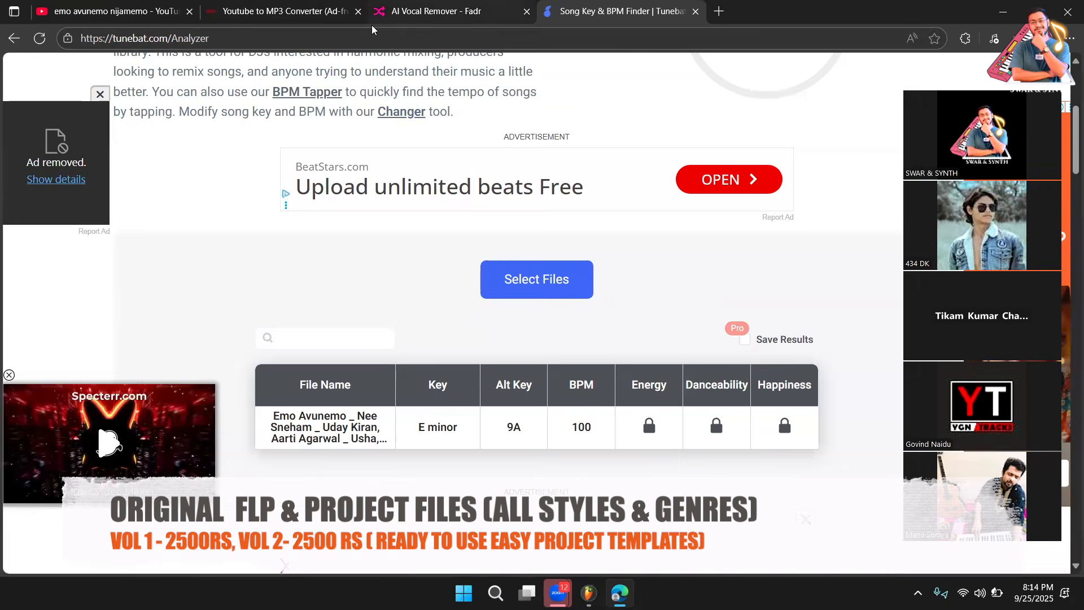
click(474, 12)
scroll(500, 351, down, 5)
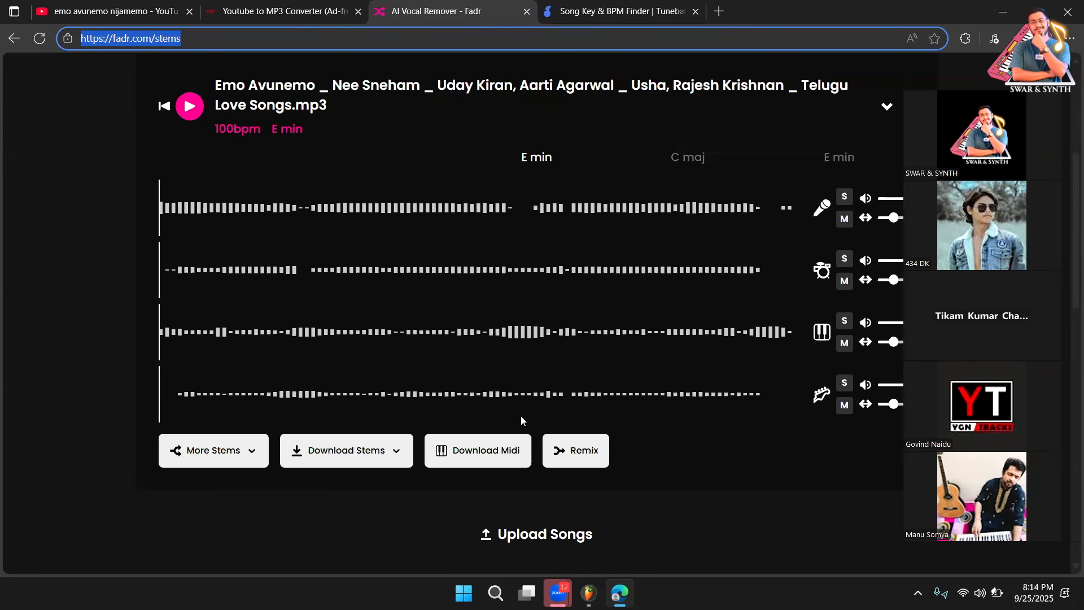
click(346, 450)
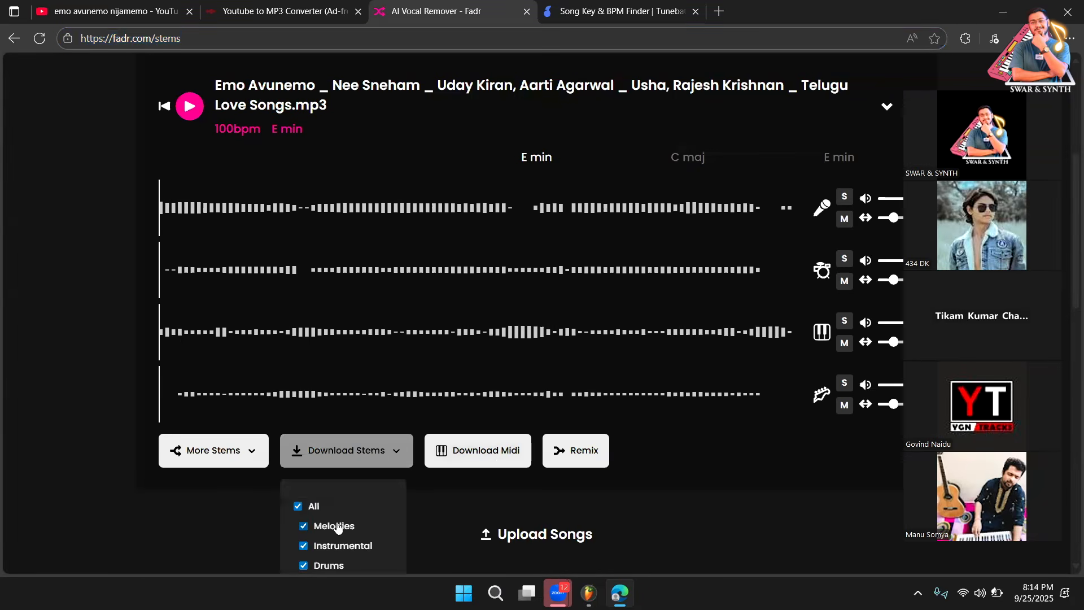
scroll(338, 528, down, 3)
click(299, 365)
click(304, 444)
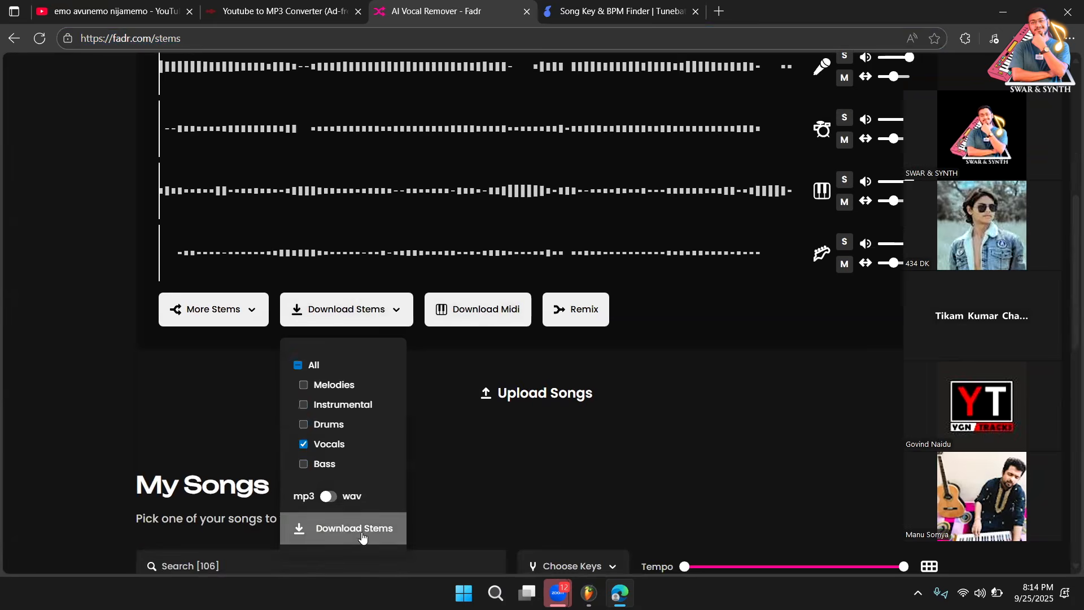
click(362, 536)
scroll(336, 445, up, 3)
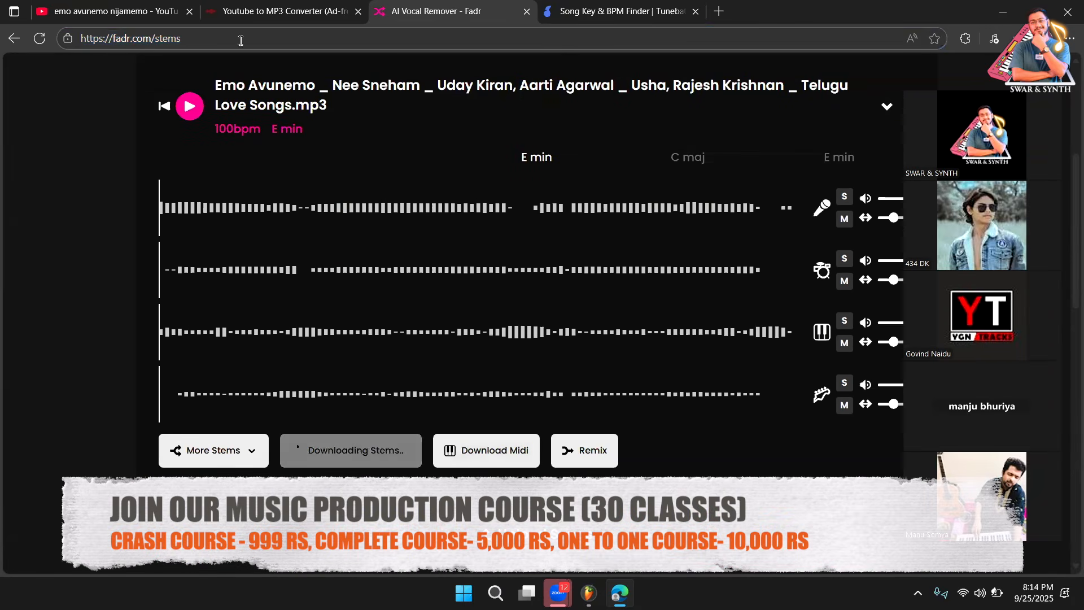
Step: Review the EzConv MP3 download page and the Fadr Stems page of the processed song
key(ctrl+shift+Tab)
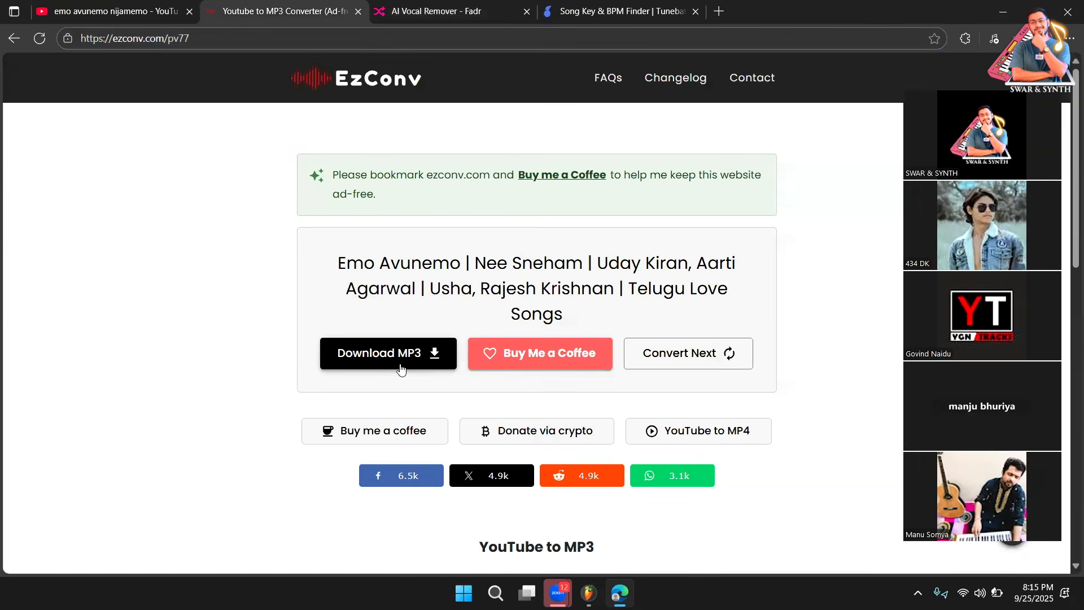
click(399, 17)
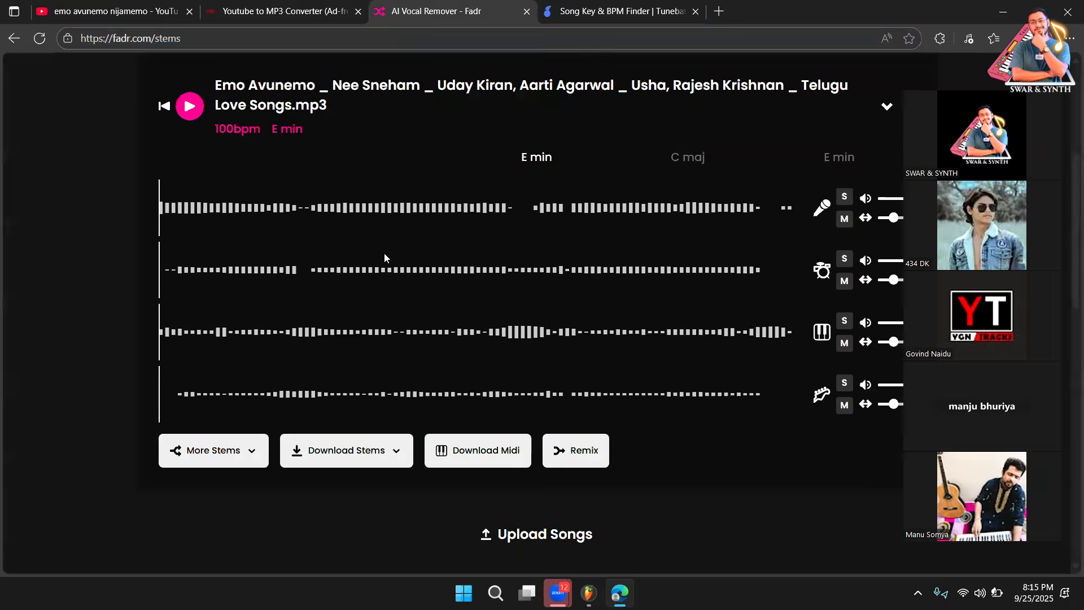
scroll(384, 258, up, 5)
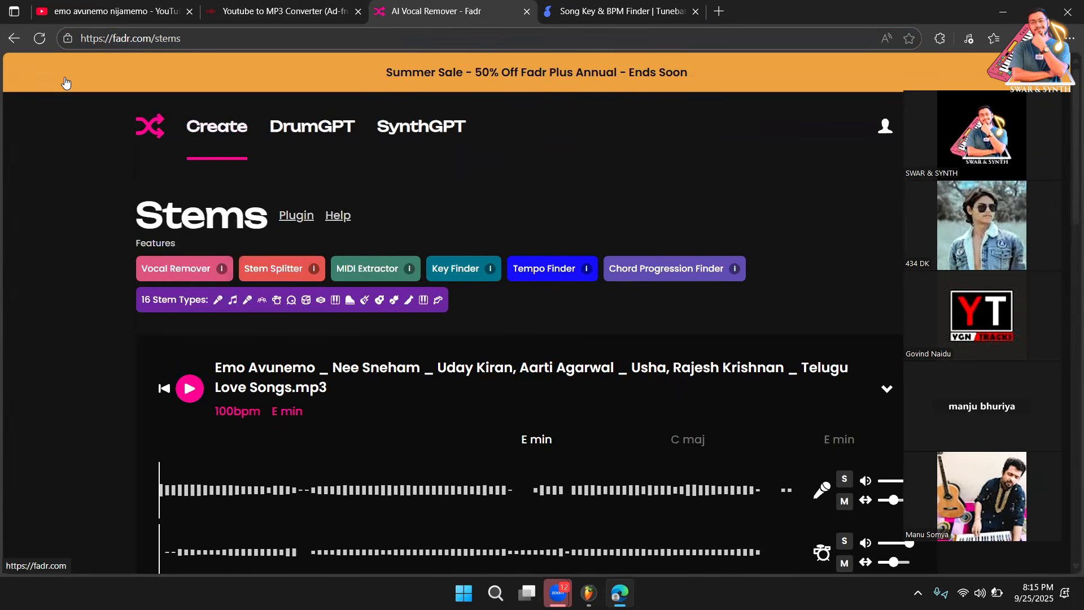
Step: Open fadr.com in a new tab, enter its Stems tool, view the Downloads files offered for song upload, and cancel the file selection
click(738, 19)
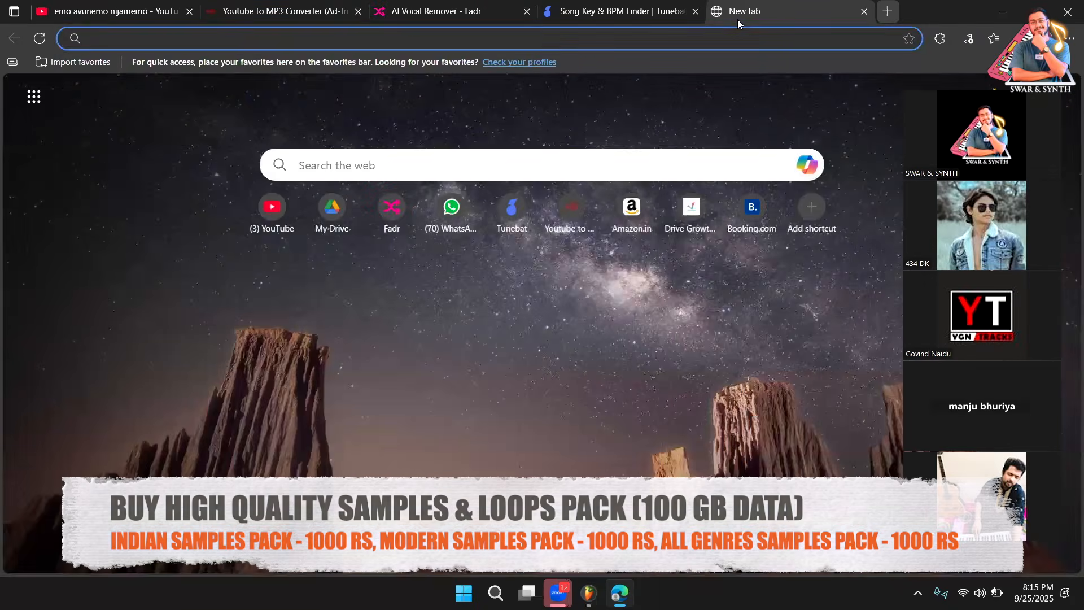
text(fadr.com)
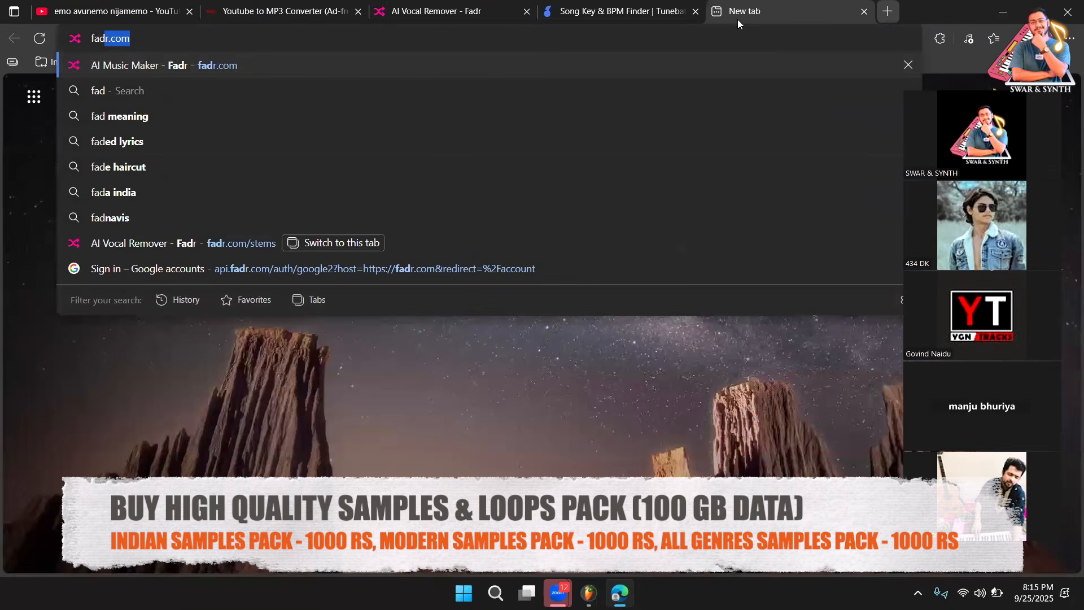
key(Return)
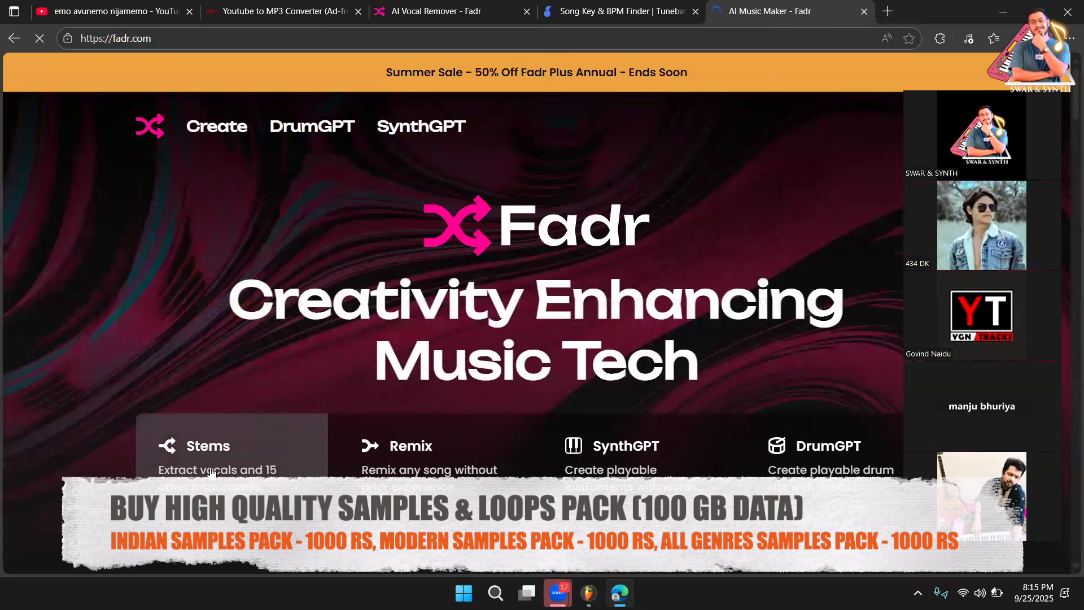
click(212, 472)
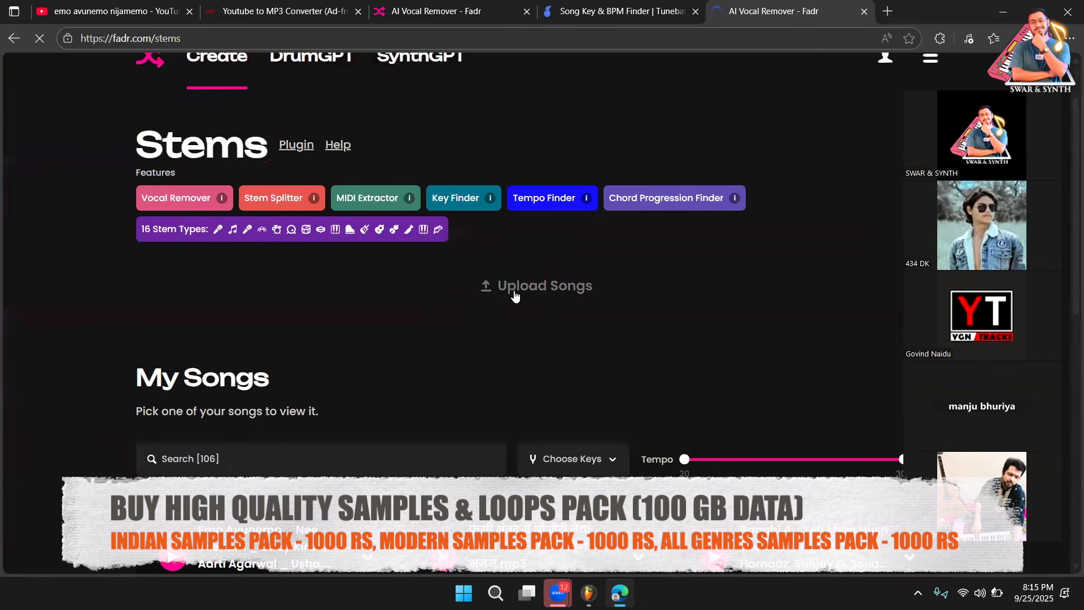
click(515, 291)
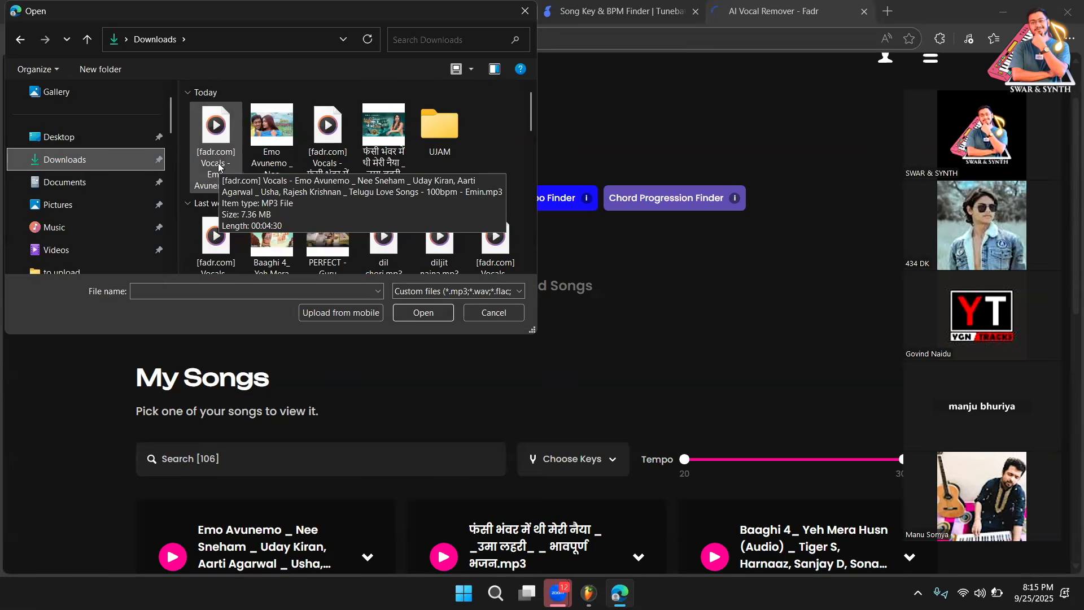
click(494, 312)
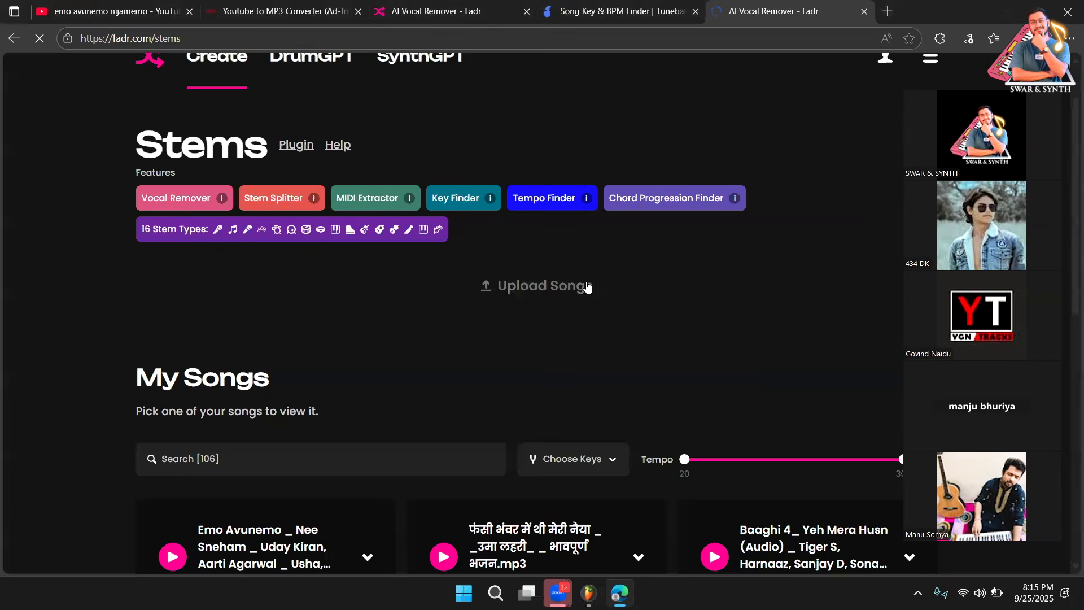
Step: Return to the processed Emo Avunemo song in Fadr and display its stem download options with Vocals and mp3
click(382, 21)
scroll(335, 303, down, 3)
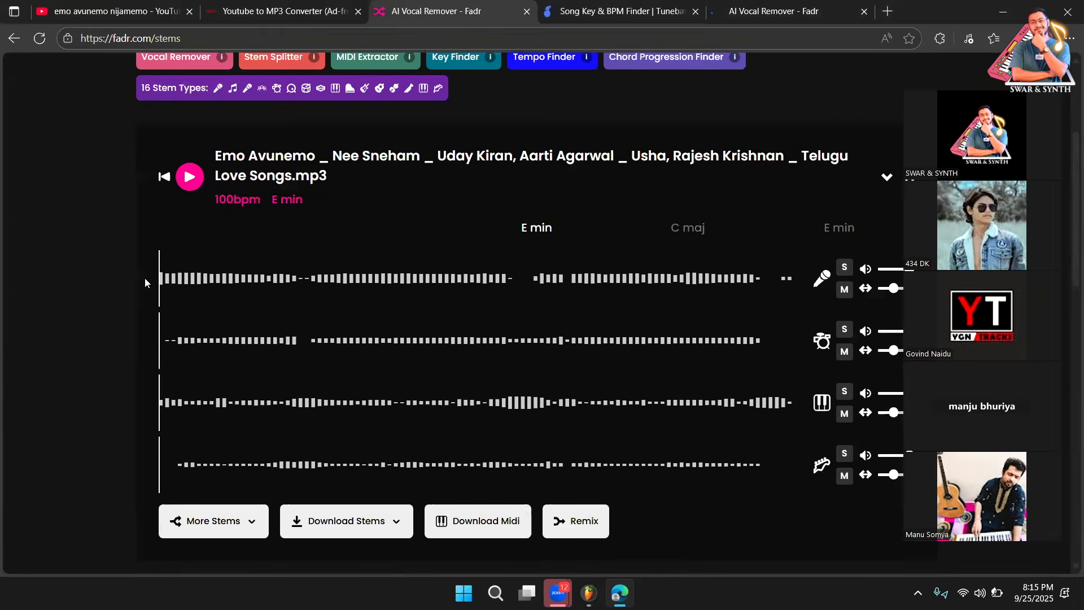
click(372, 526)
scroll(353, 474, down, 4)
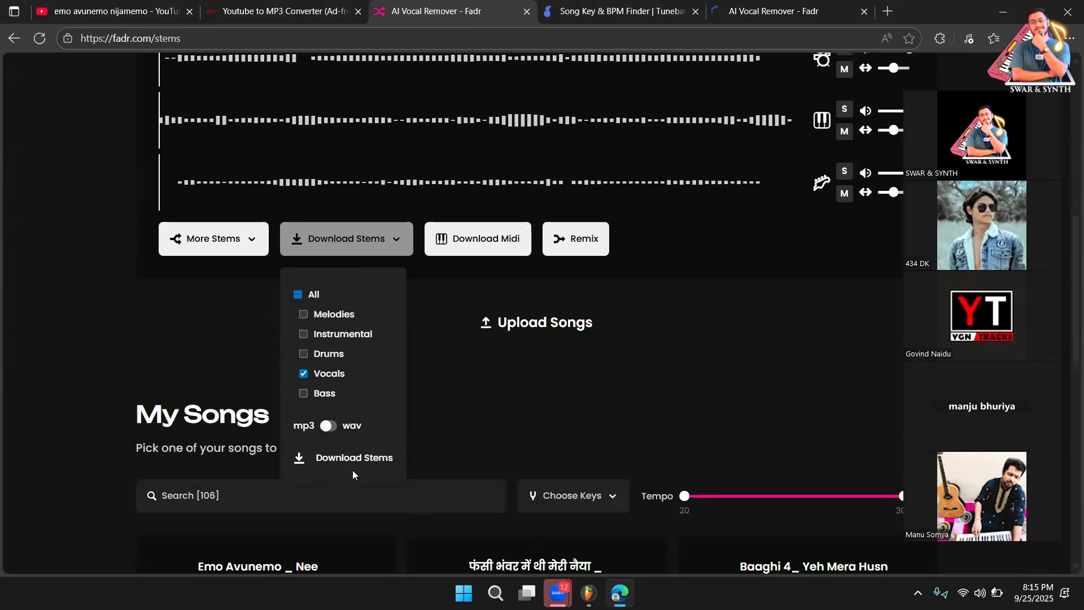
Step: Close the stem options, open the Downloads folder and place the Emo Avunemo vocals file at bar 1 of Track 2 in FL Studio's playlist
click(493, 426)
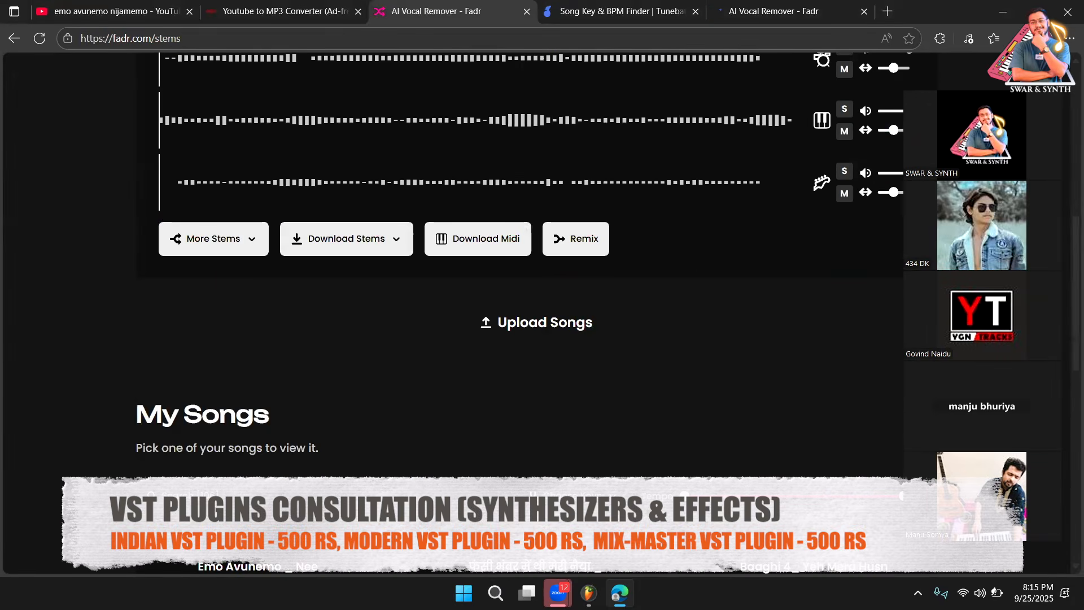
key(alt+Tab)
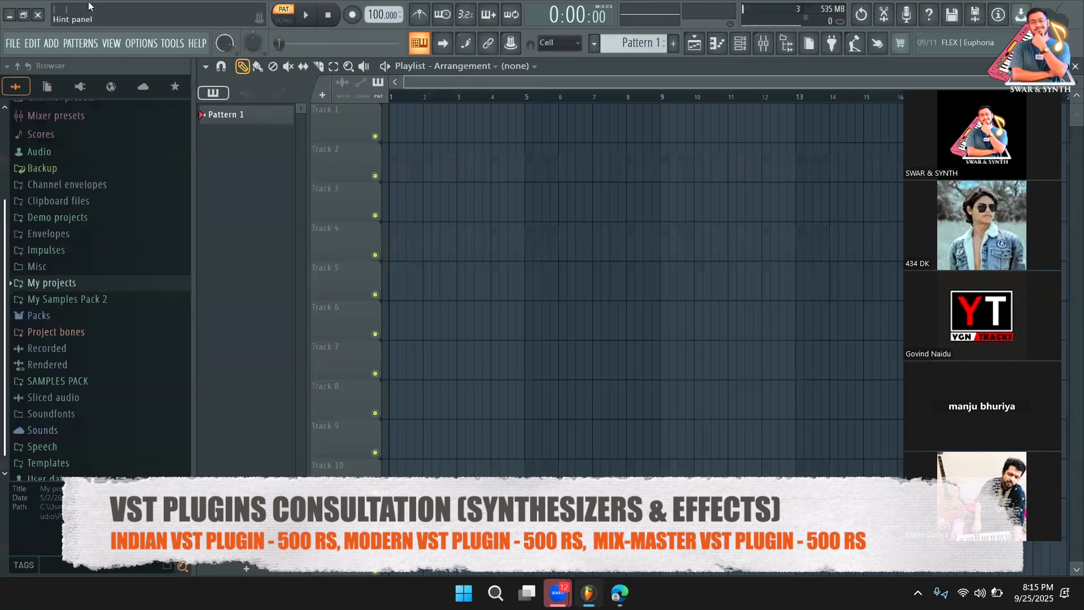
click(18, 23)
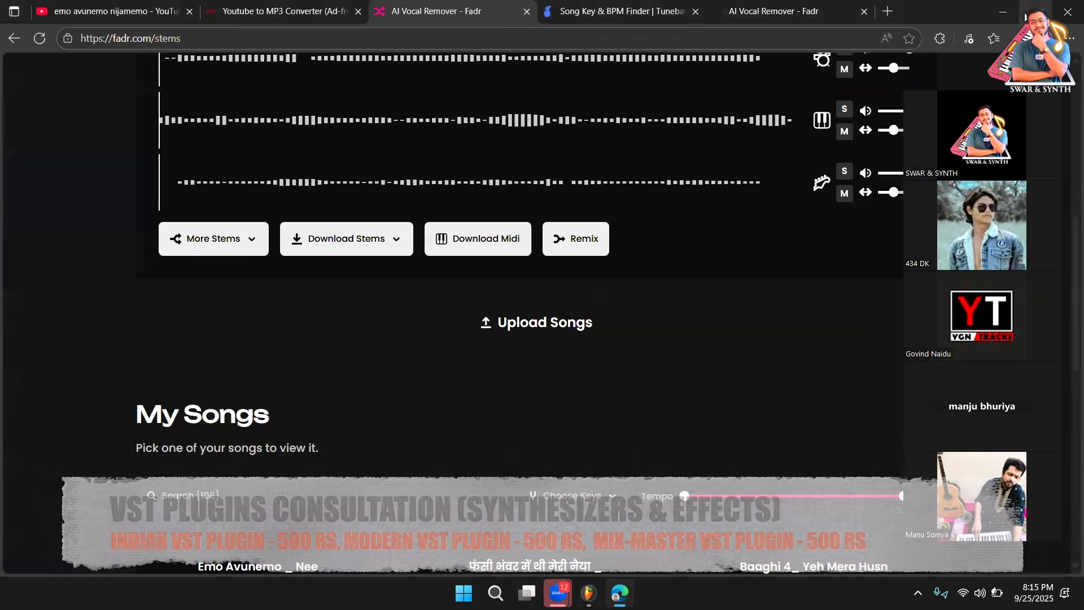
key(super+d)
double_click(88, 93)
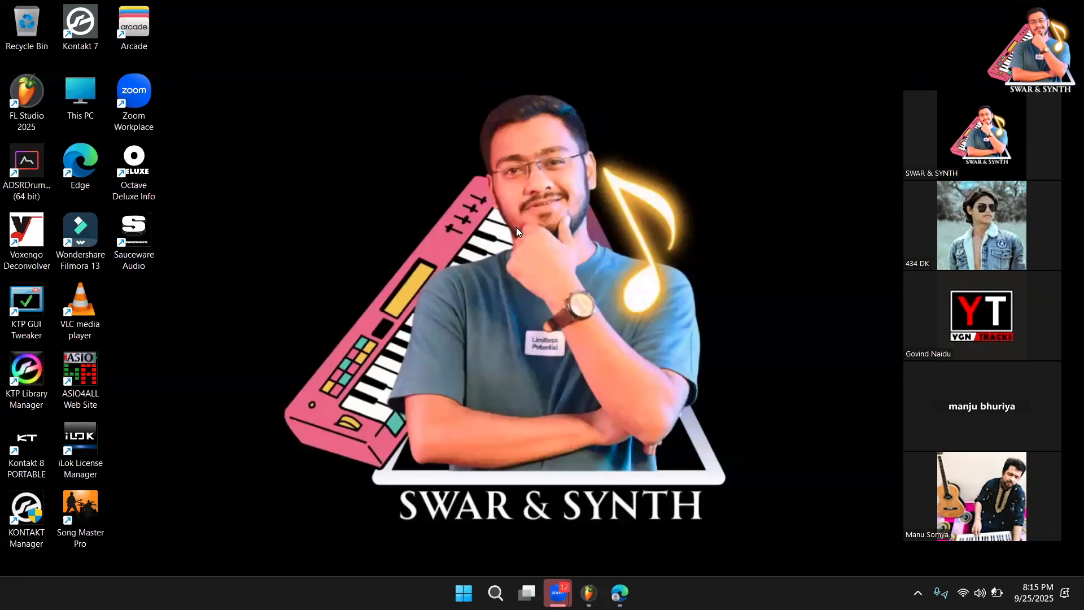
scroll(44, 247, up, 3)
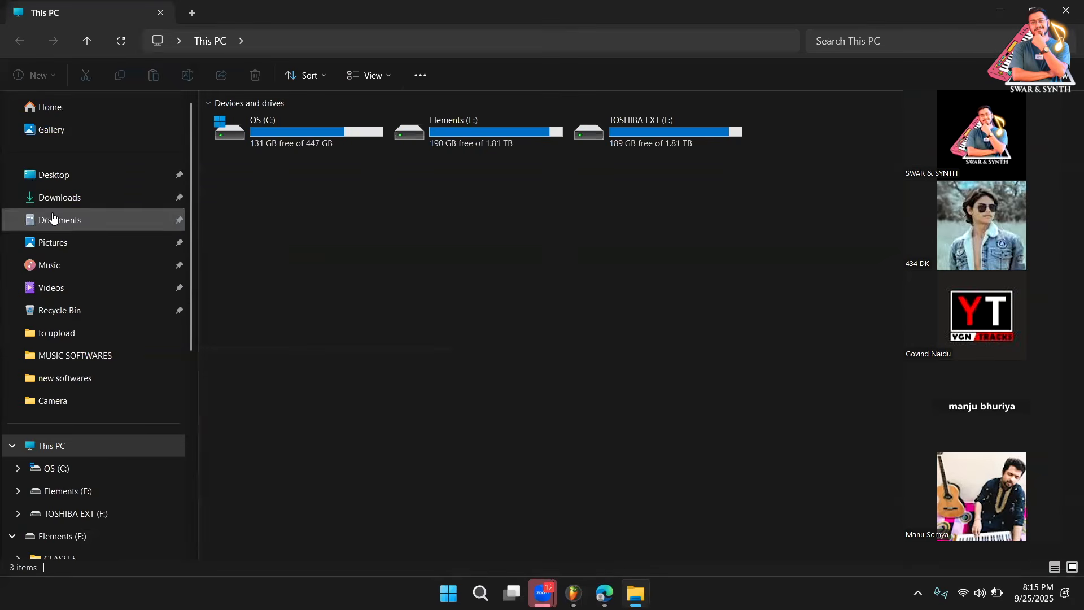
click(80, 197)
drag(250, 189, 404, 139)
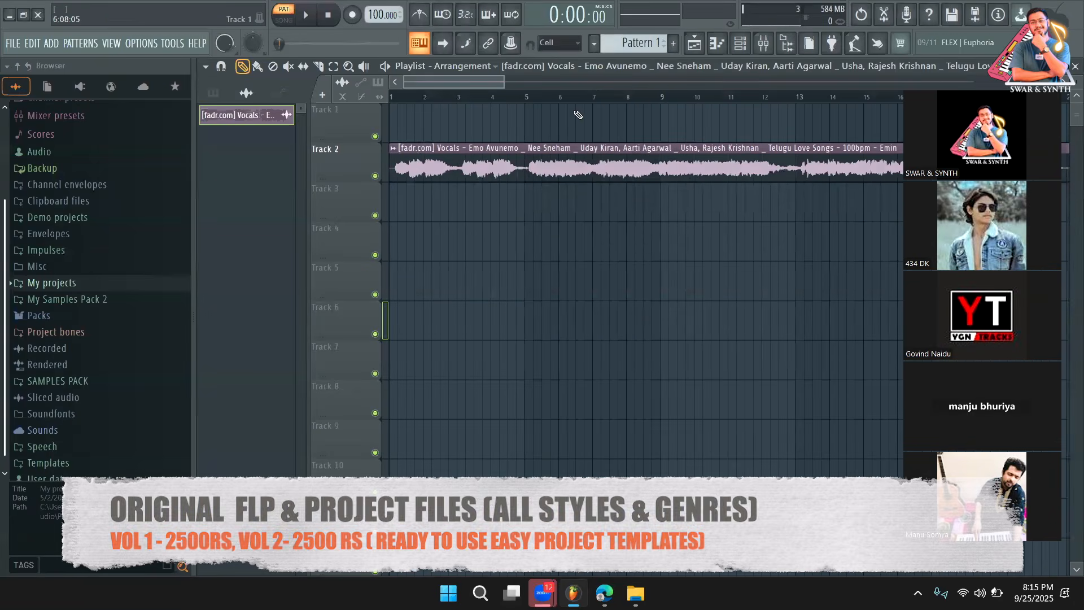
Step: Play the vocals clip from bar 7 in song mode and stop playback
click(593, 95)
key(space)
scroll(573, 103, down, 3)
key(space)
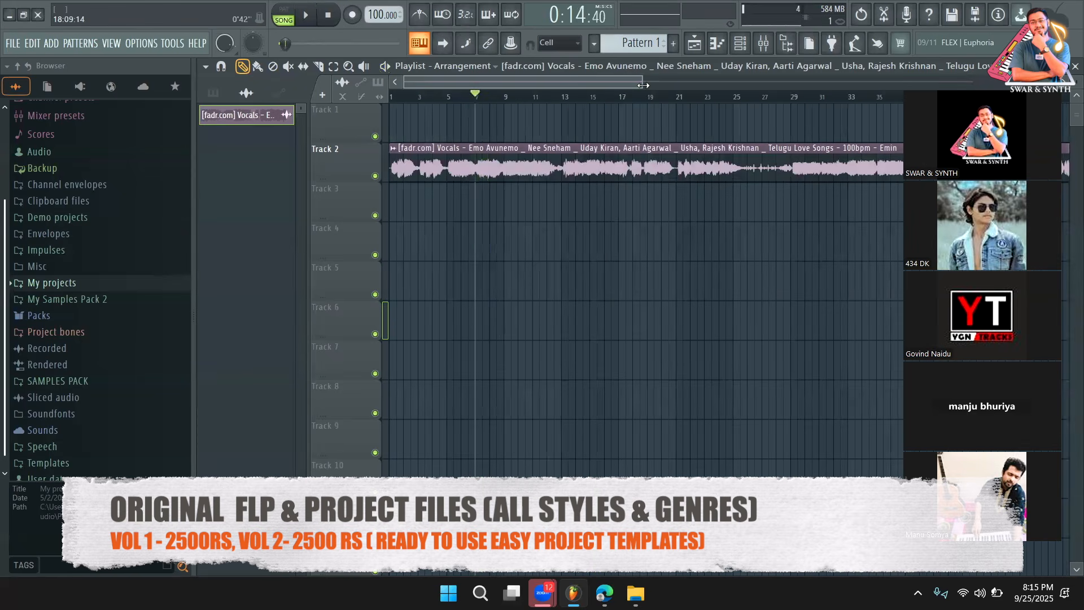
scroll(574, 103, up, 3)
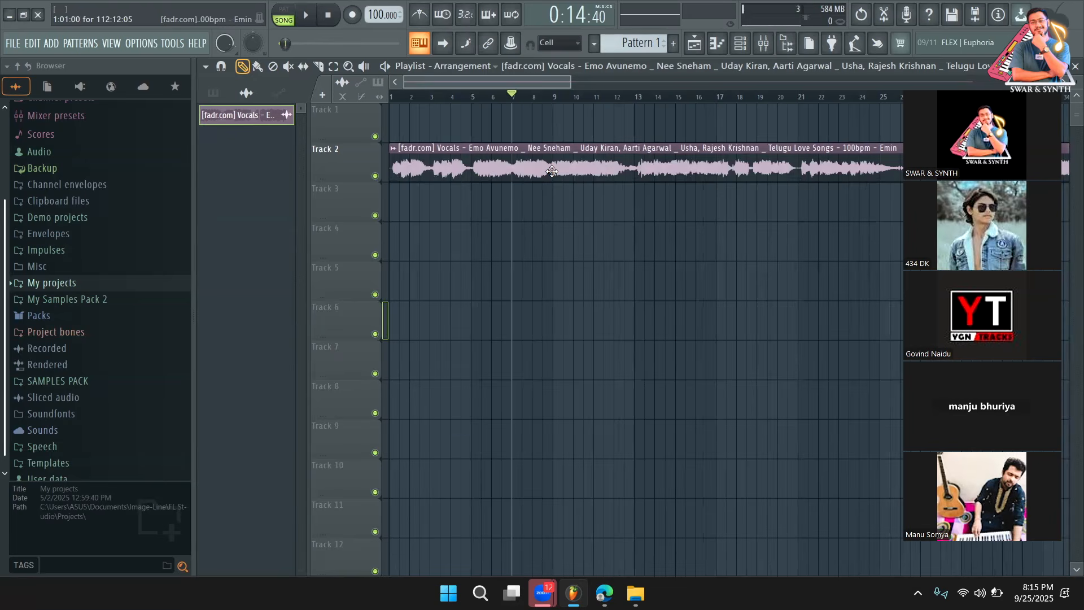
Step: Set the vocals clip's channel volume to 34% in its channel settings and close them
double_click(552, 172)
drag(509, 187, 508, 234)
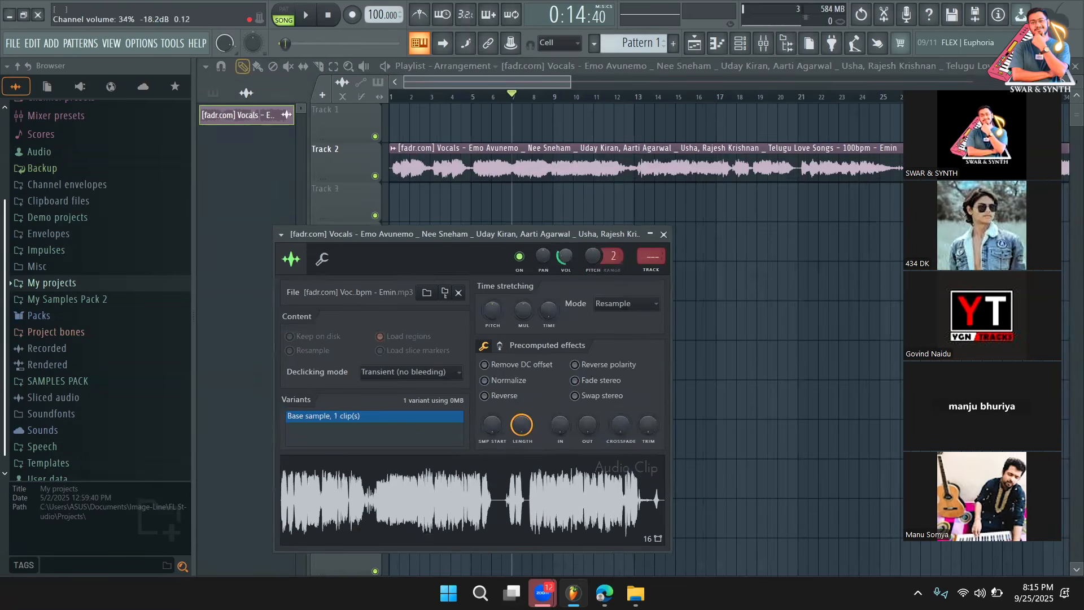
key(Escape)
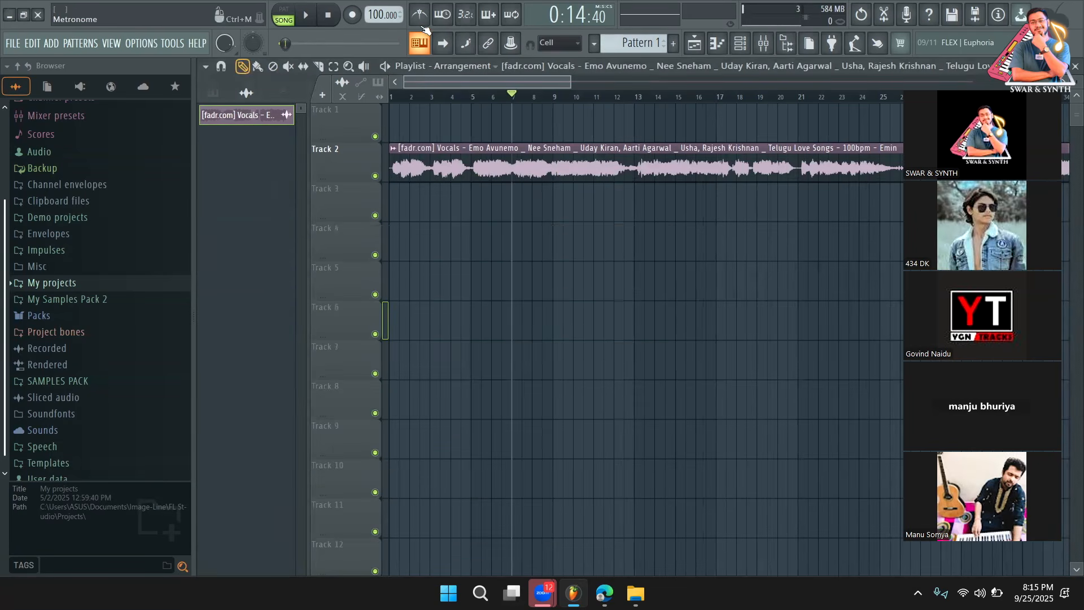
Step: Turn on the metronome with the Cowbell sound and start playing the vocals against it
right_click(422, 23)
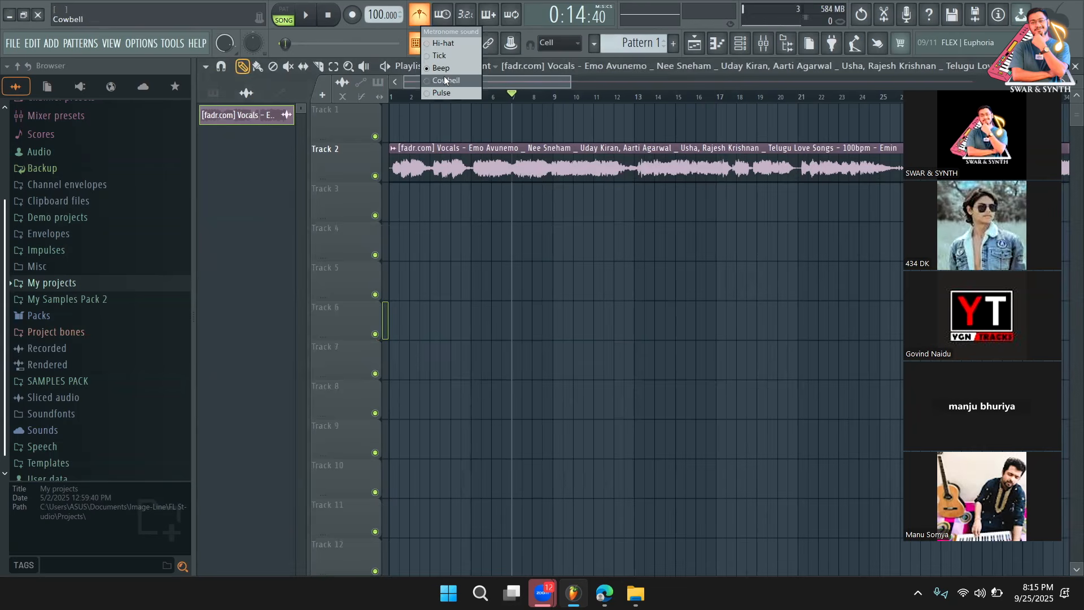
click(444, 80)
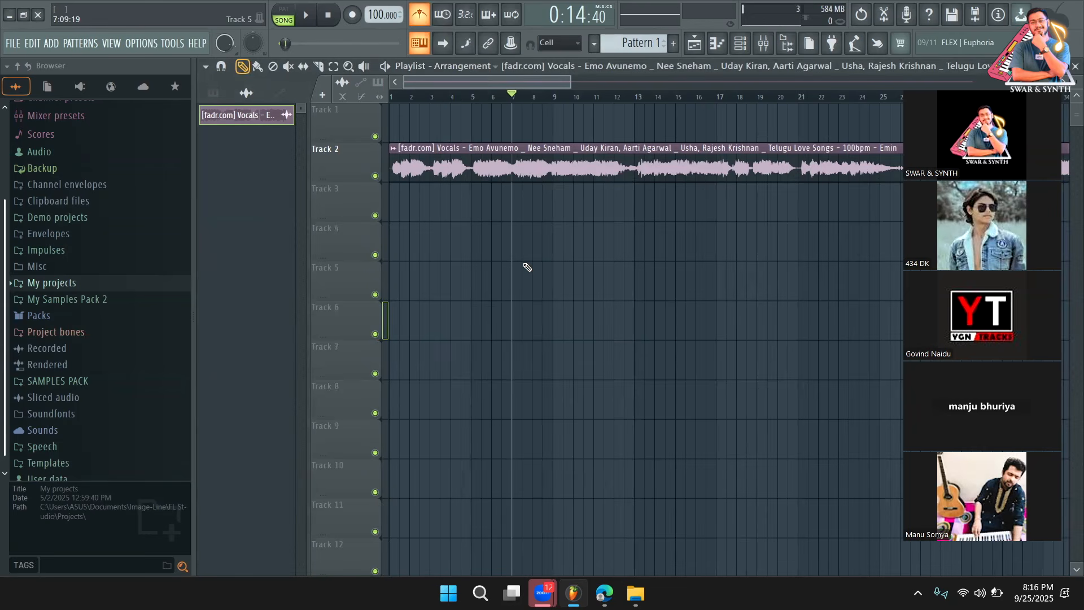
key(space)
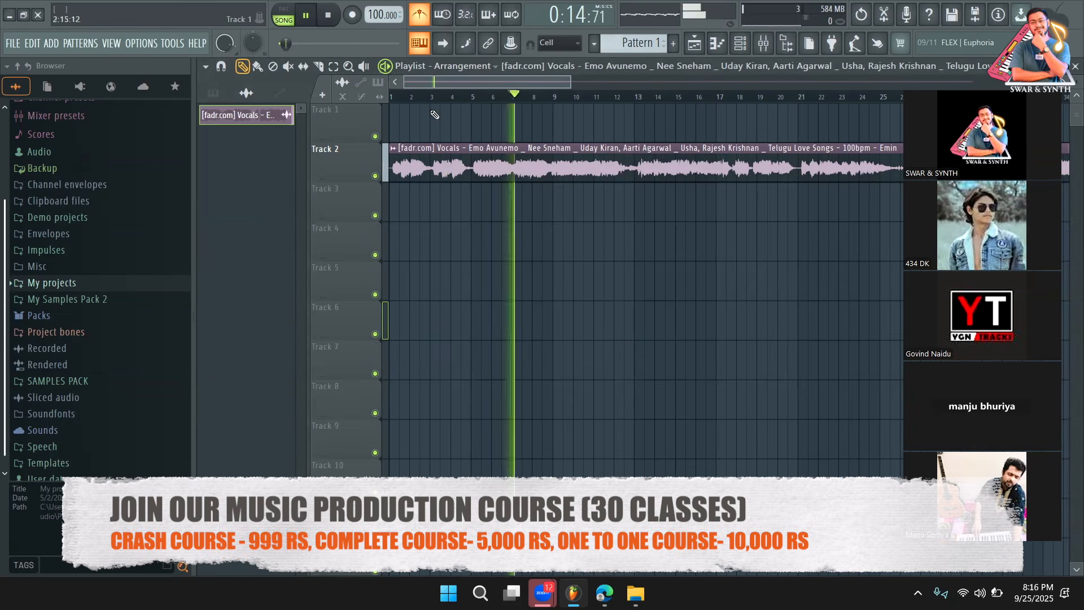
Step: Listen to the vocals against the metronome from bars 5, 2 and 13, and stop playback
drag(570, 84, 528, 84)
click(508, 97)
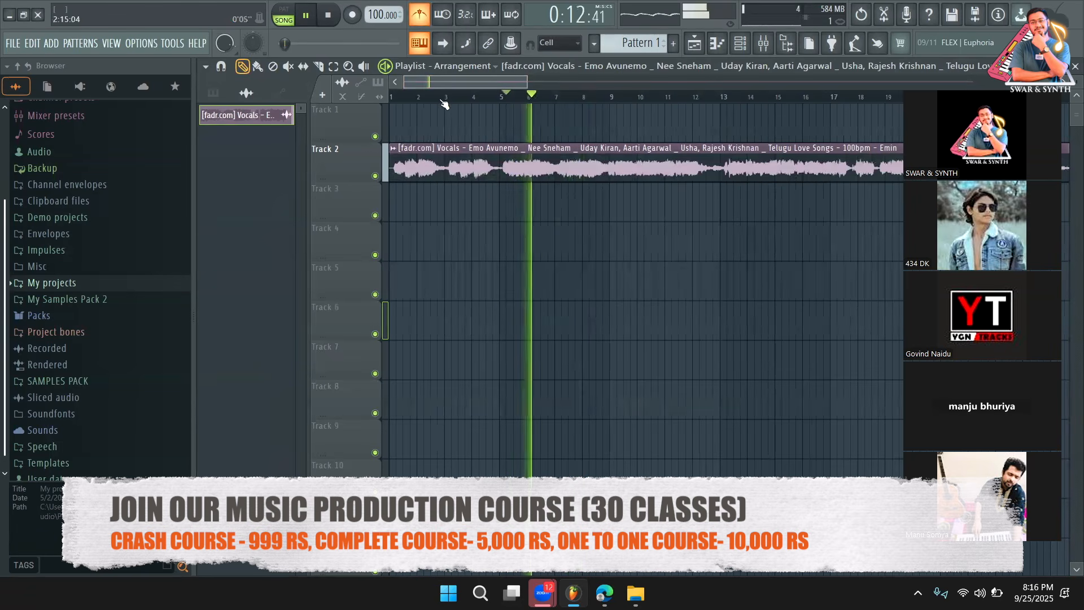
click(418, 97)
scroll(413, 100, up, 2)
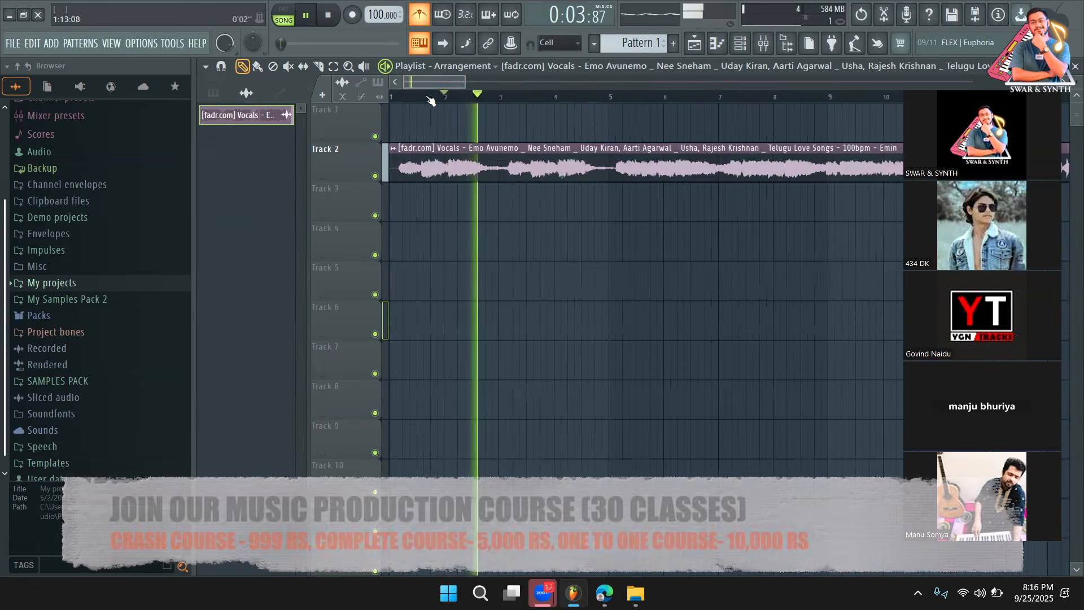
scroll(629, 100, down, 3)
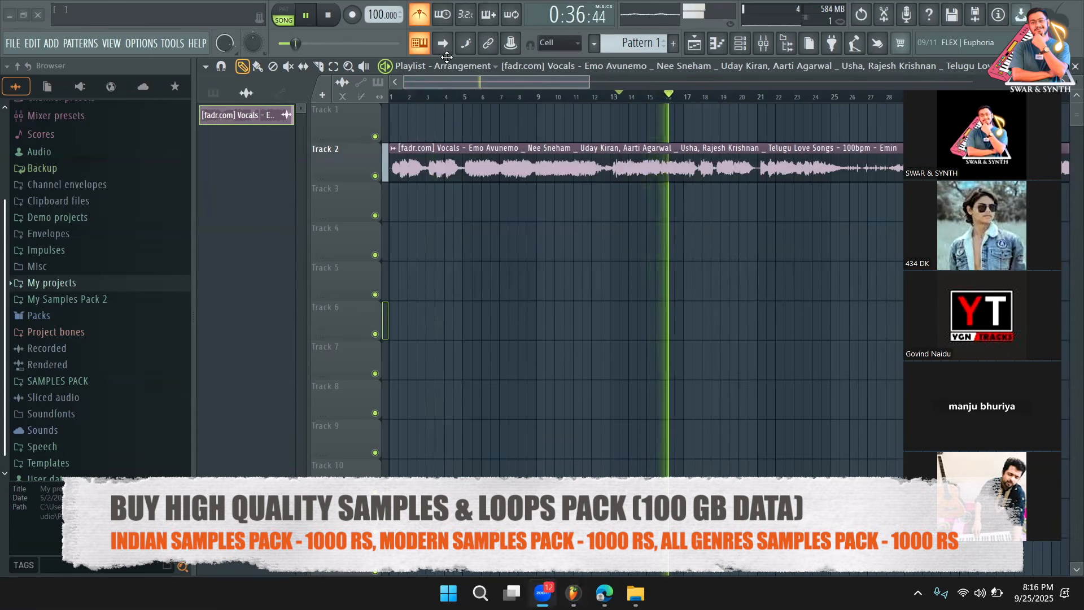
key(space)
Step: Set the vocals clip's time stretching mode to Auto and audition it from bar 13
click(547, 69)
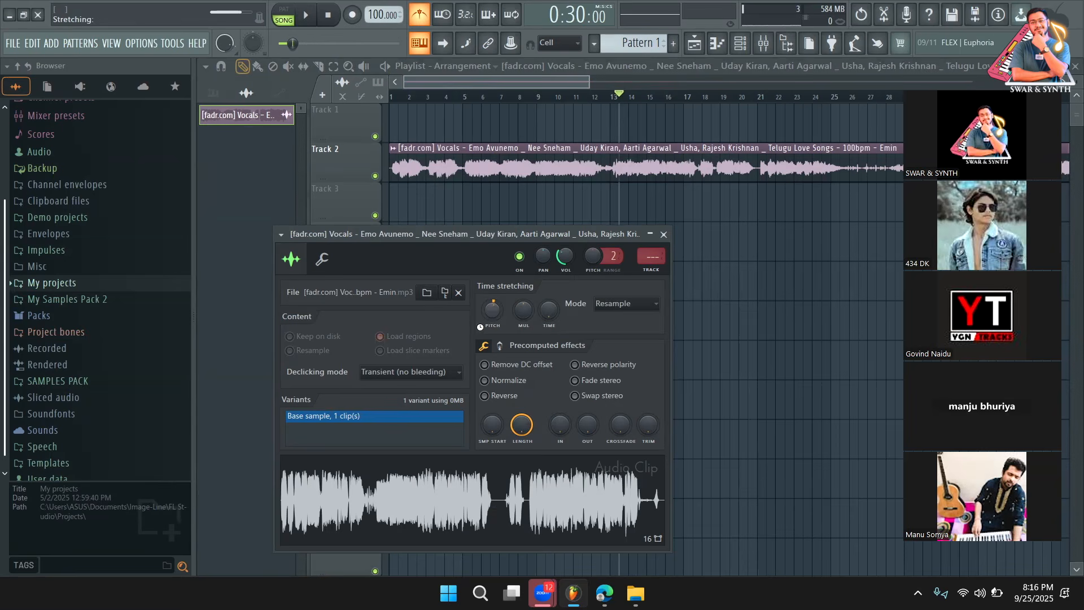
key(space)
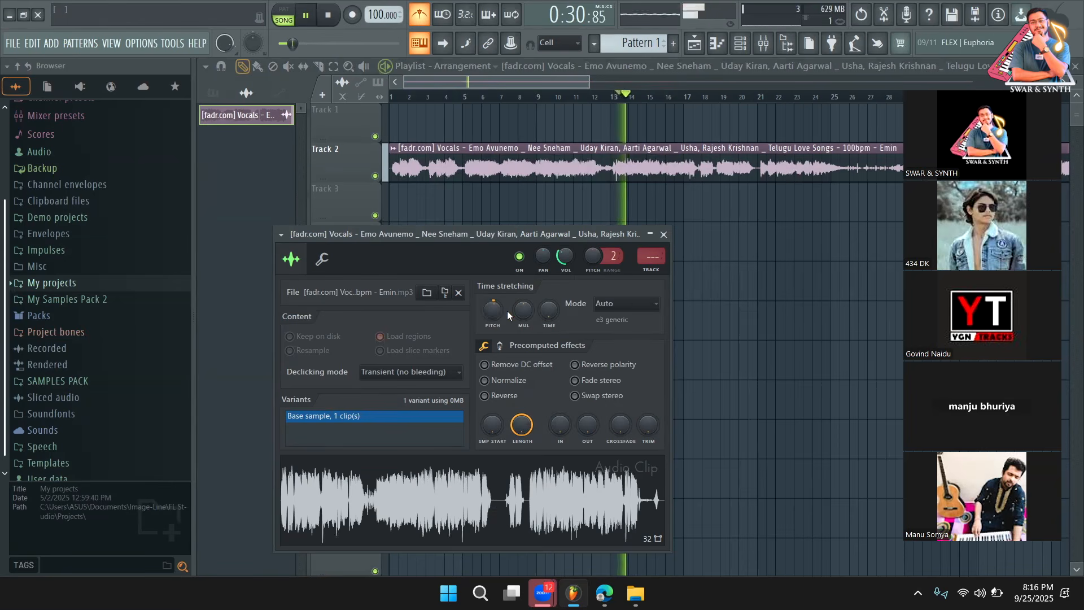
key(space)
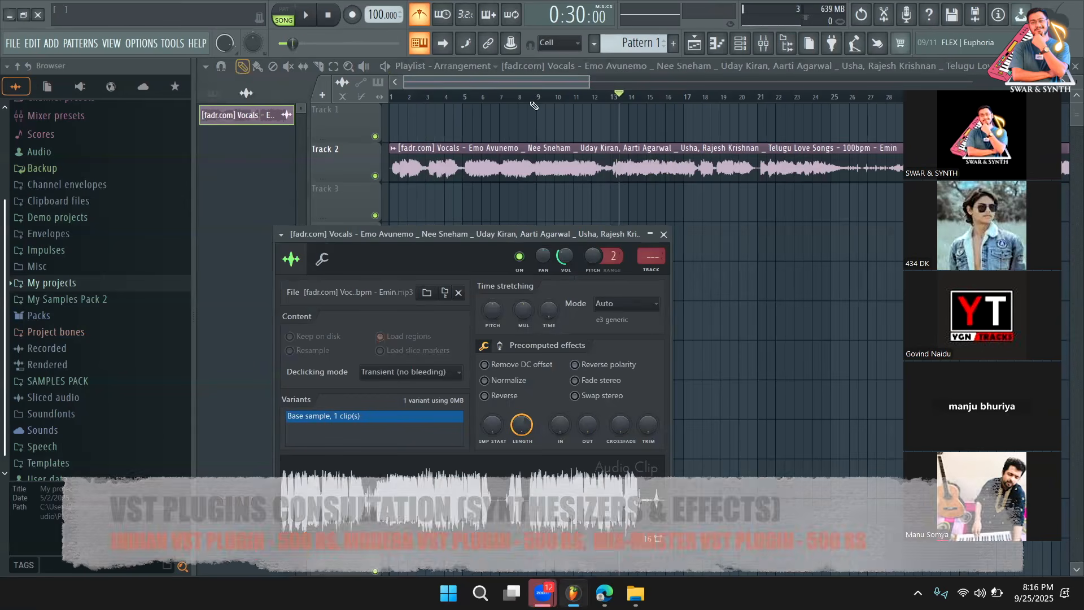
Step: Audition the phrase entry around bar 13 and move the vocals clip on Track 2 to start at 4:13:00
drag(589, 82, 518, 84)
key(space)
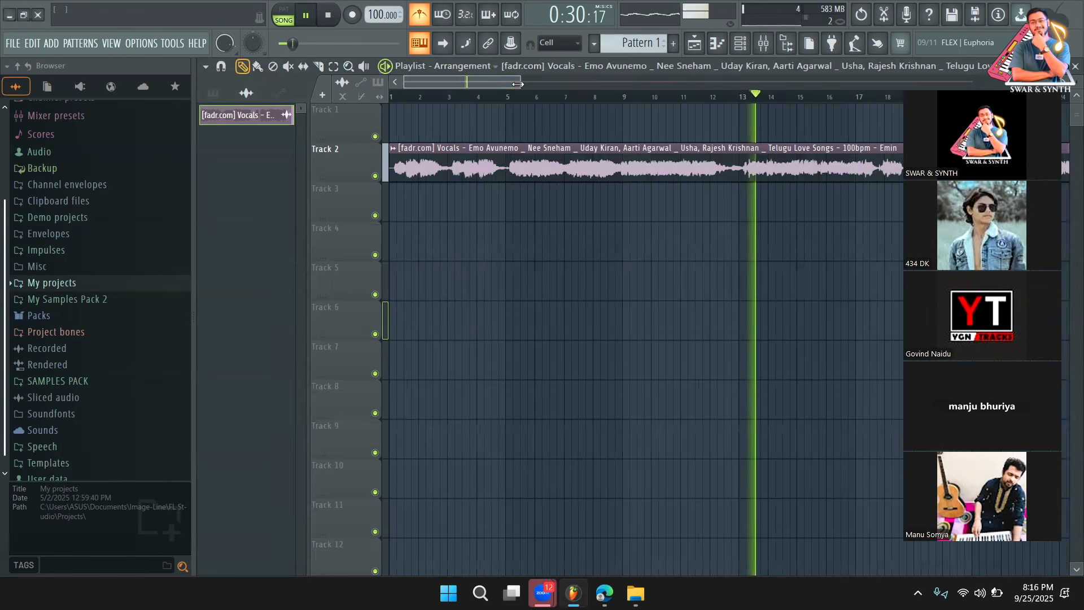
click(743, 96)
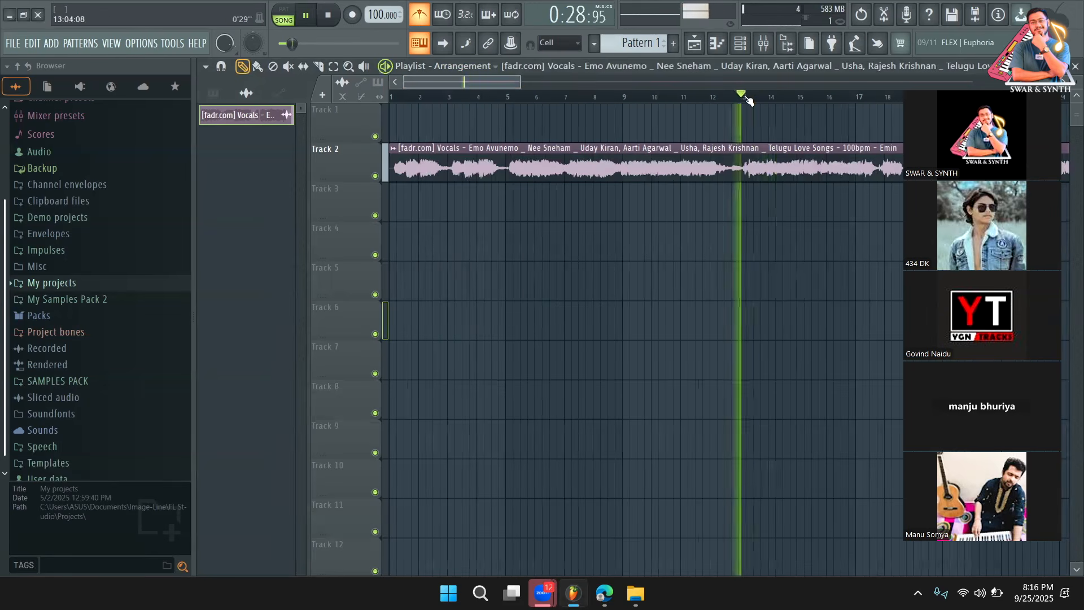
key(space)
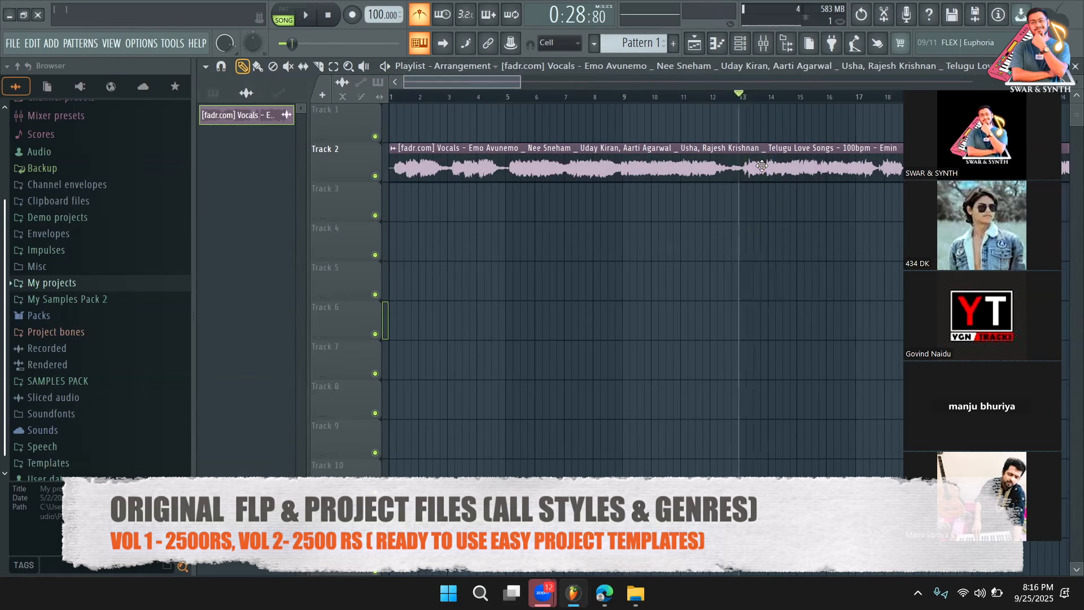
drag(762, 165, 872, 166)
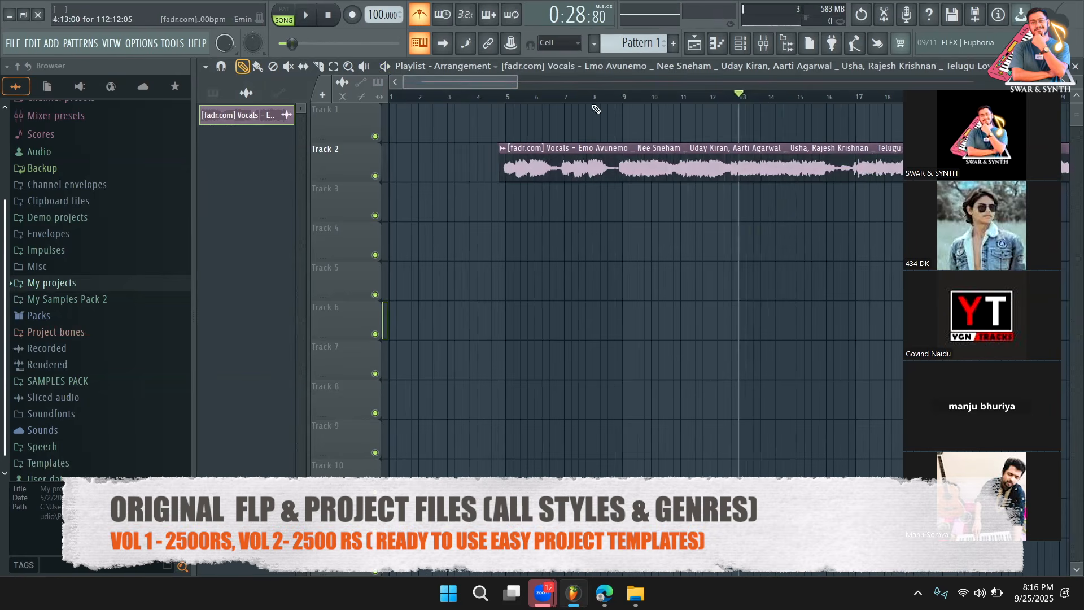
Step: Play the moved vocals from just before bar 17 to check the phrase entry, and stop playback
scroll(562, 90, right, 3)
key(space)
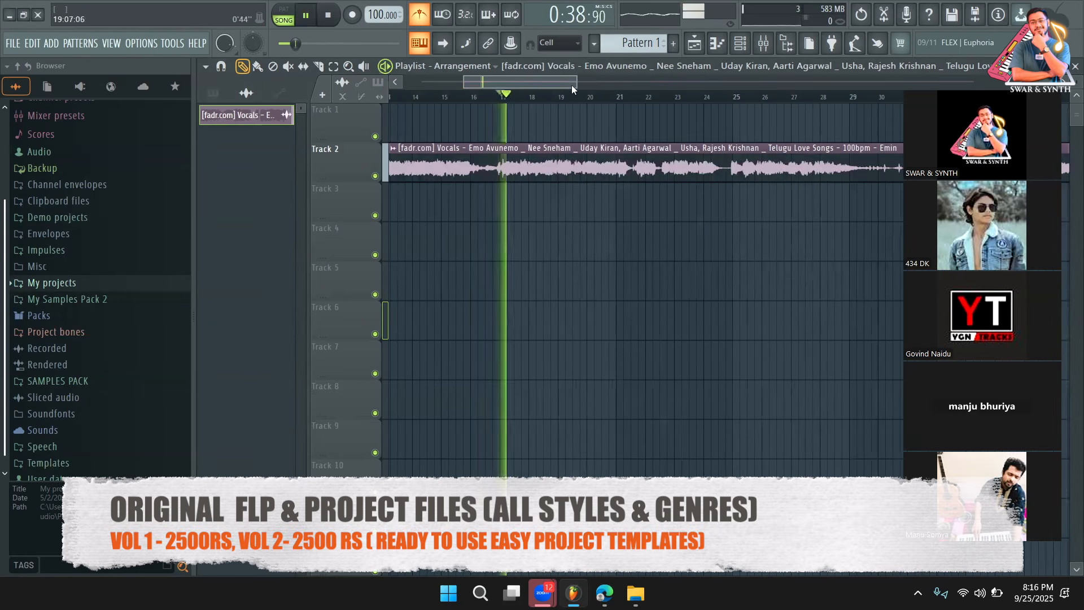
drag(574, 82, 536, 83)
key(space)
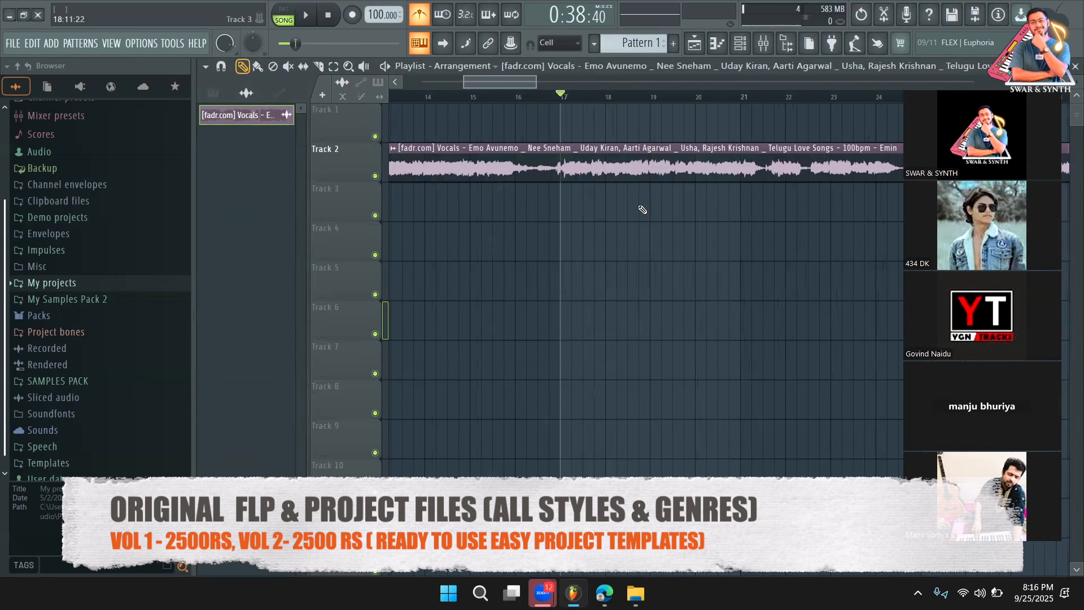
drag(547, 85, 569, 127)
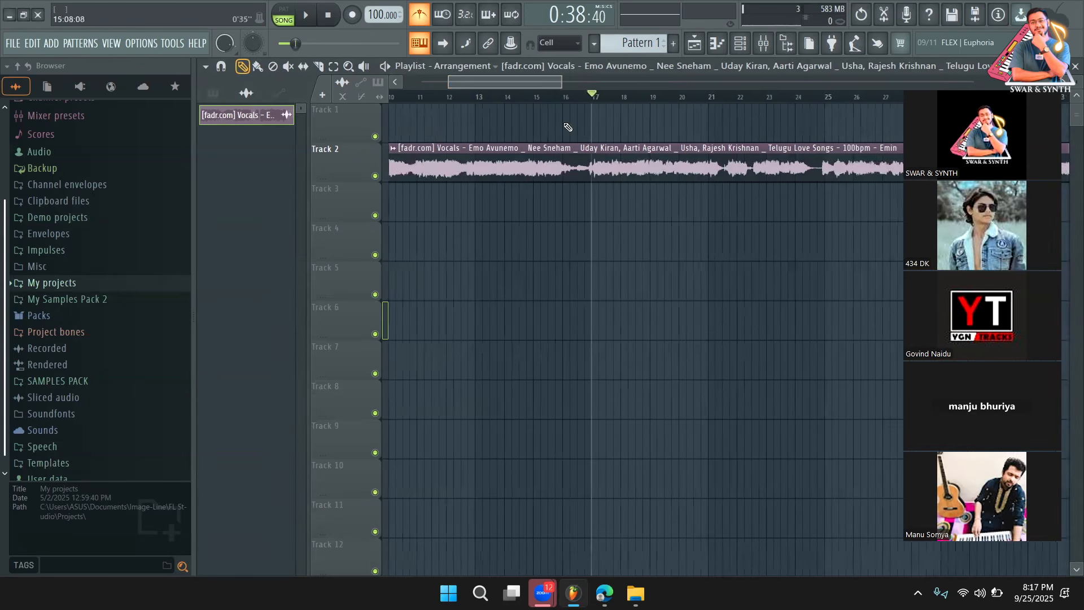
Step: Review the vocals clip's channel settings and listen to its timing against the metronome from bar 17 to about bar 20
double_click(559, 165)
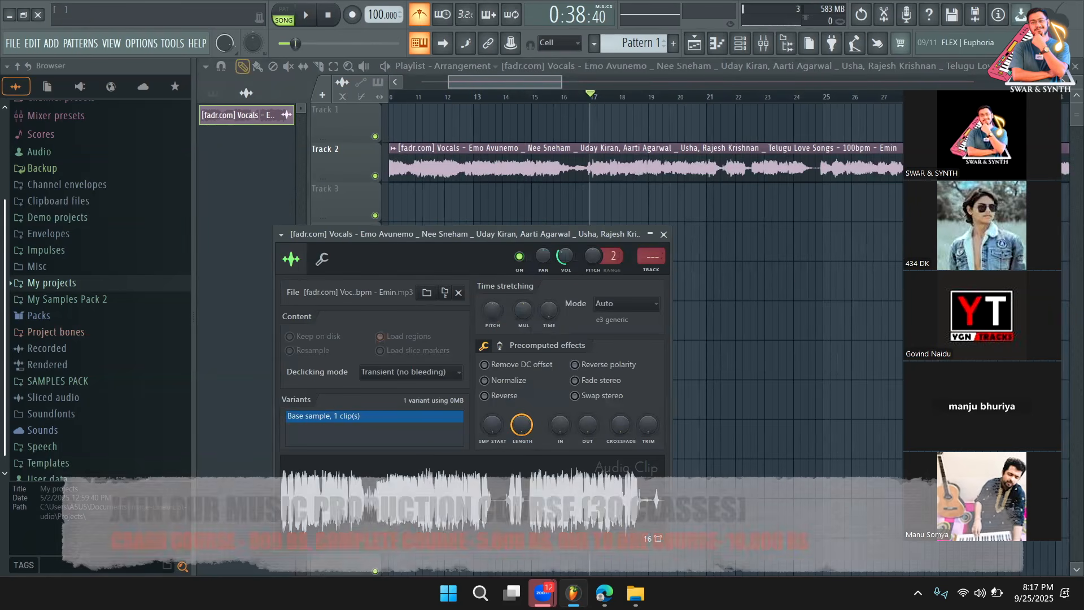
key(space)
key(Escape)
drag(562, 83, 511, 88)
key(space)
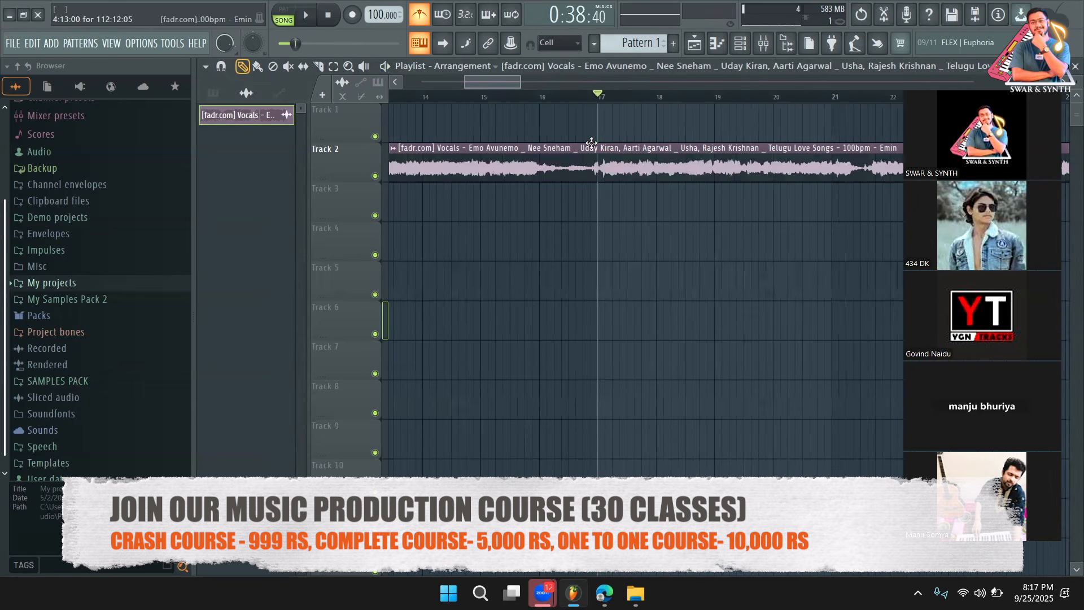
key(space)
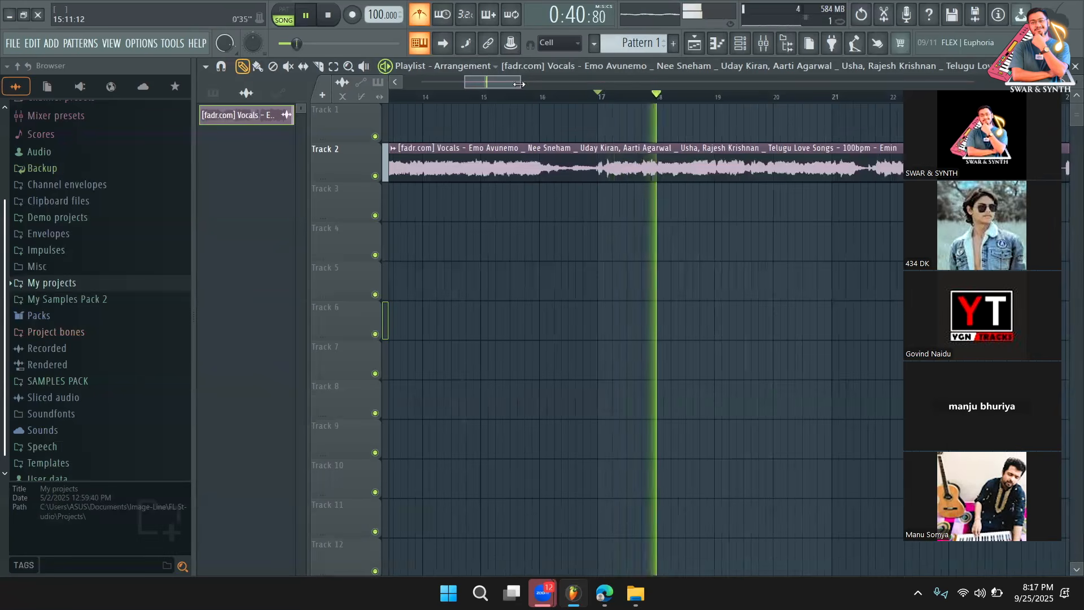
drag(523, 83, 501, 88)
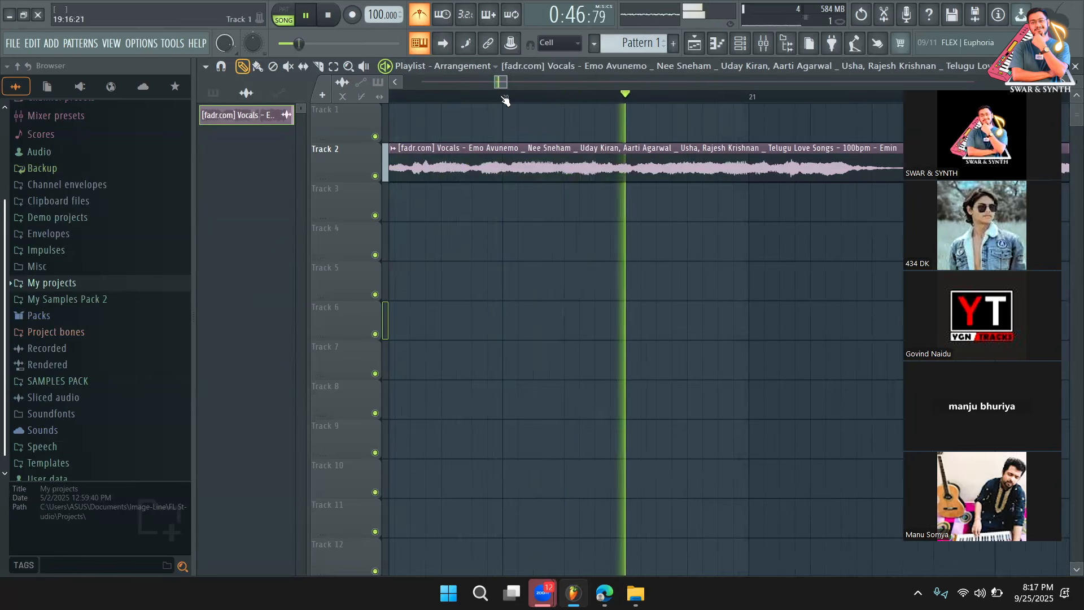
drag(506, 83, 636, 83)
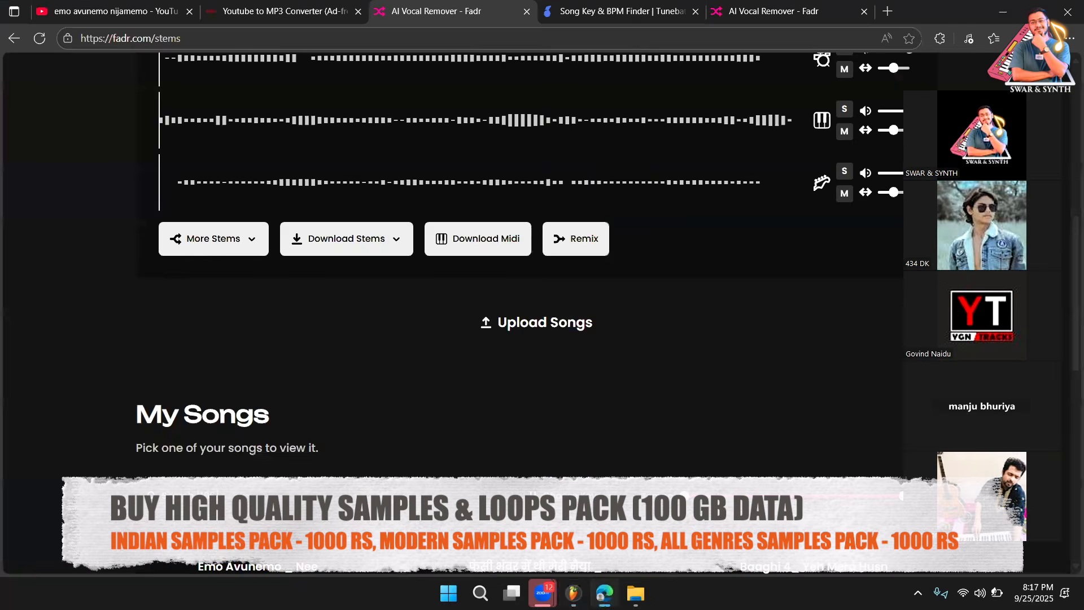
Step: Switch to the Edge browser, check the song's key and BPM in Fadr and Tunebat, and return to FL Studio
scroll(537, 311, up, 9)
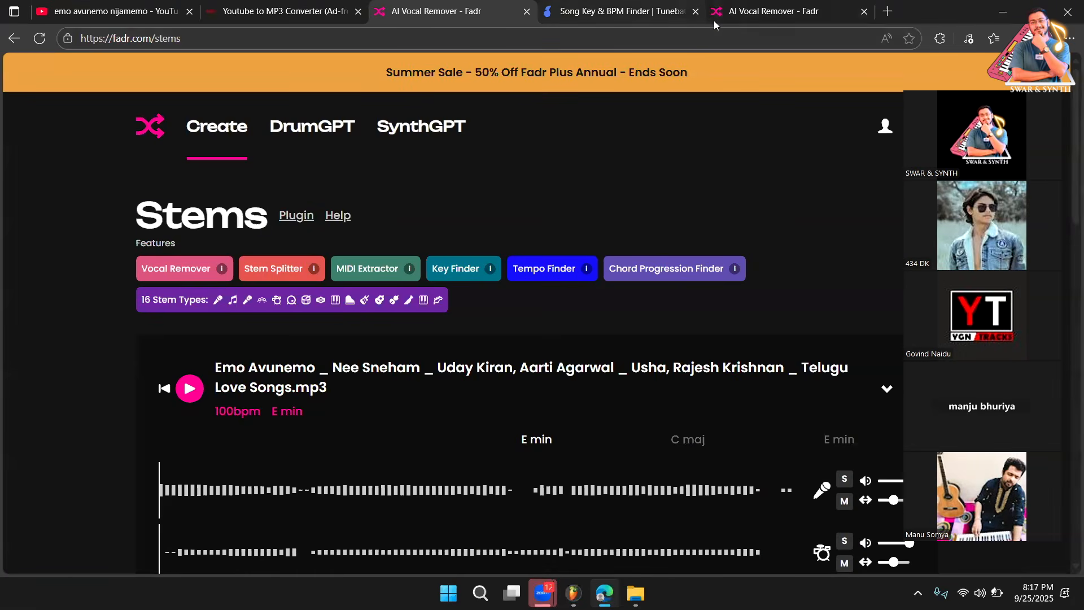
click(705, 19)
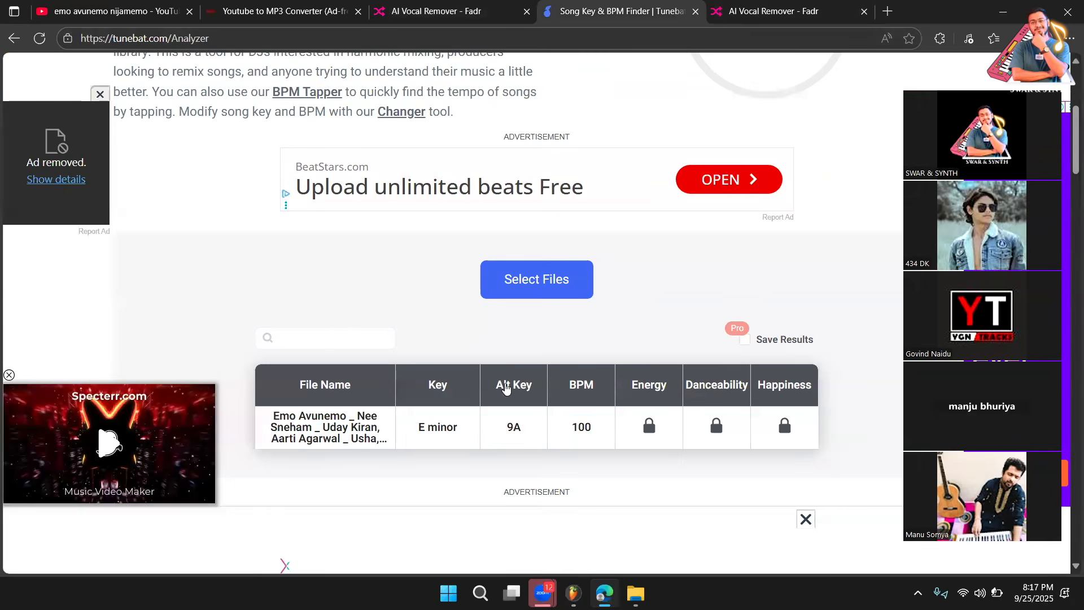
click(1004, 12)
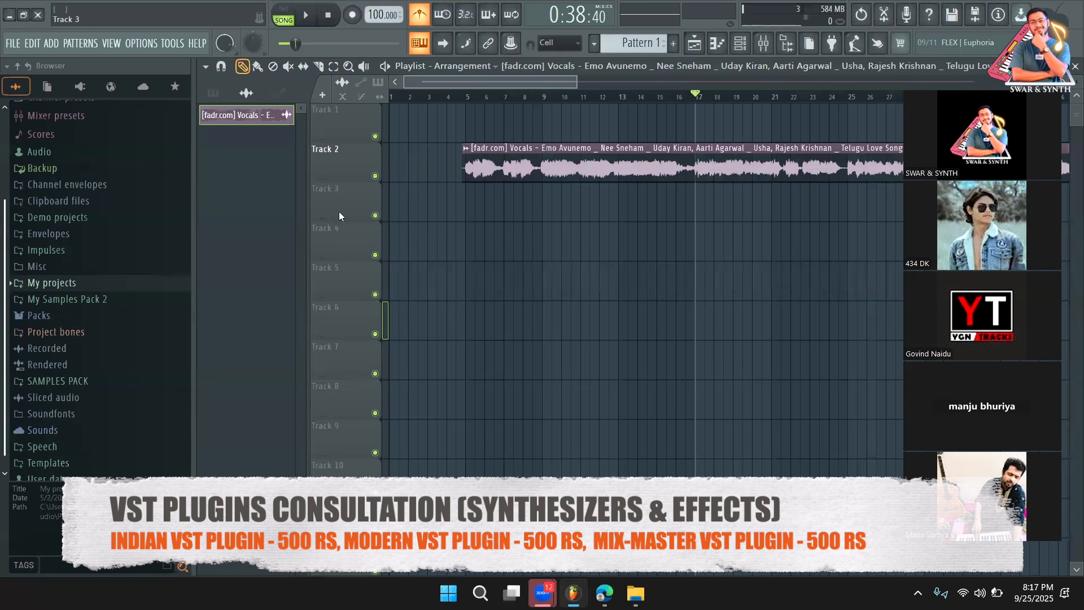
Step: Rename playlist Track 4 as "keys" and Track 5 as "pads"
right_click(348, 240)
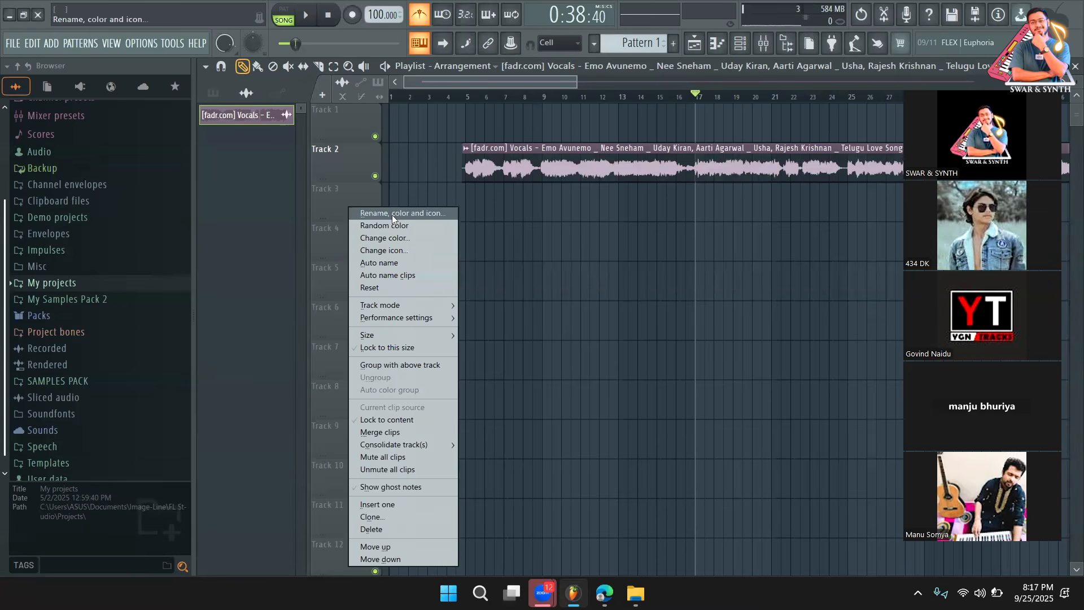
click(394, 217)
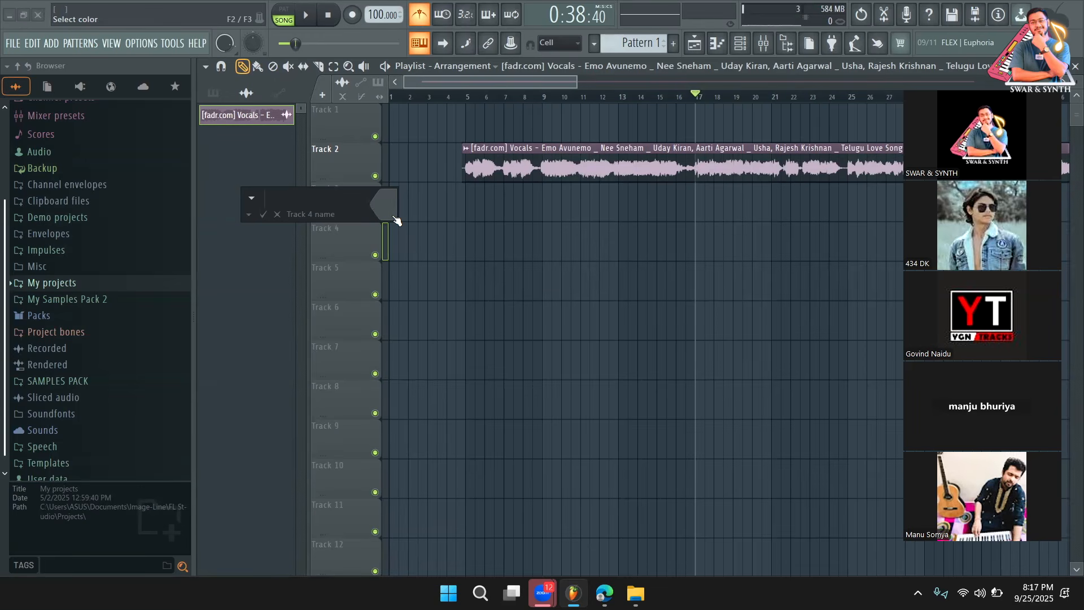
text(keys)
key(Return)
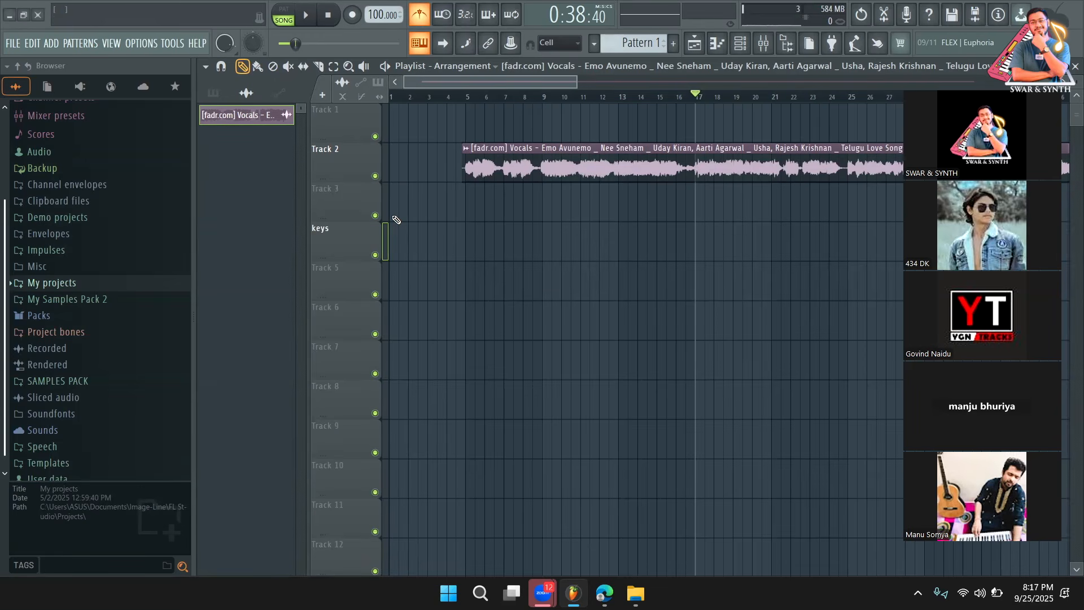
right_click(336, 273)
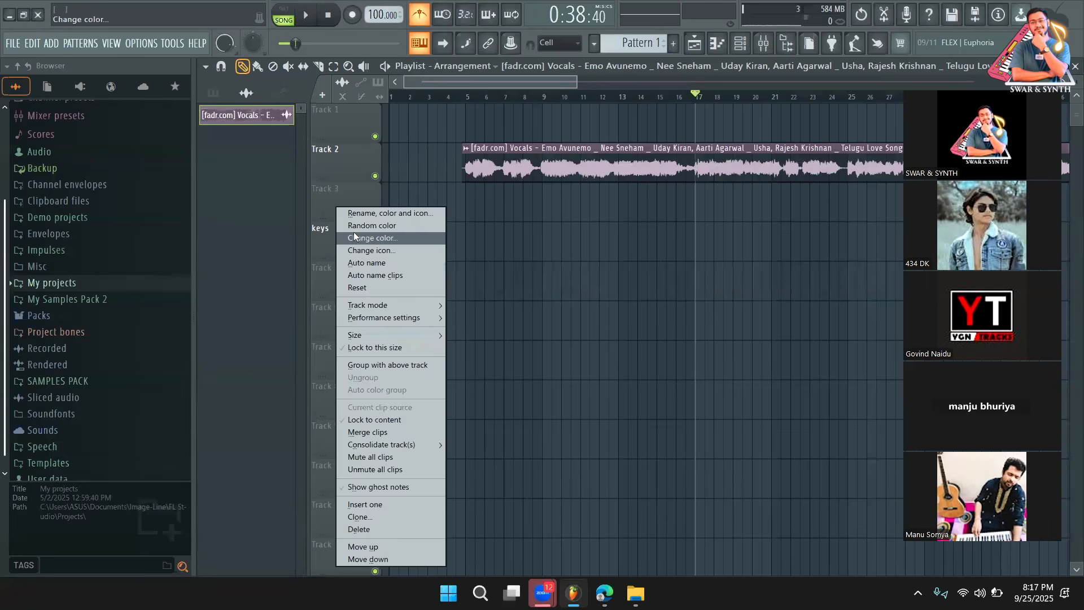
click(362, 217)
text(pads)
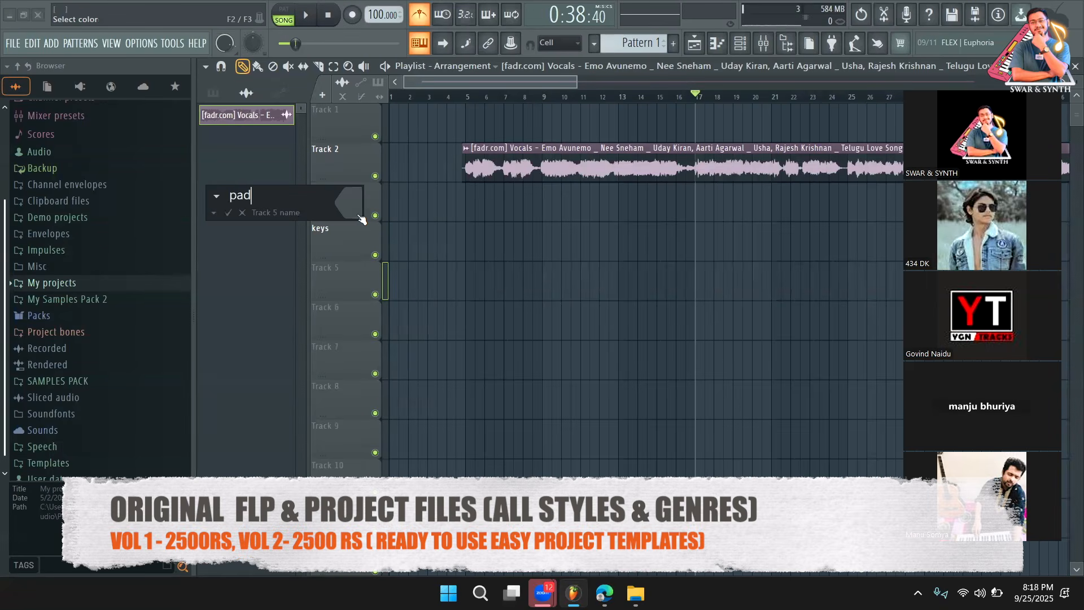
key(Return)
Step: Rename playlist Track 6 as "plucks" and Track 7 as "lead"
right_click(338, 335)
click(367, 215)
text(pluck)
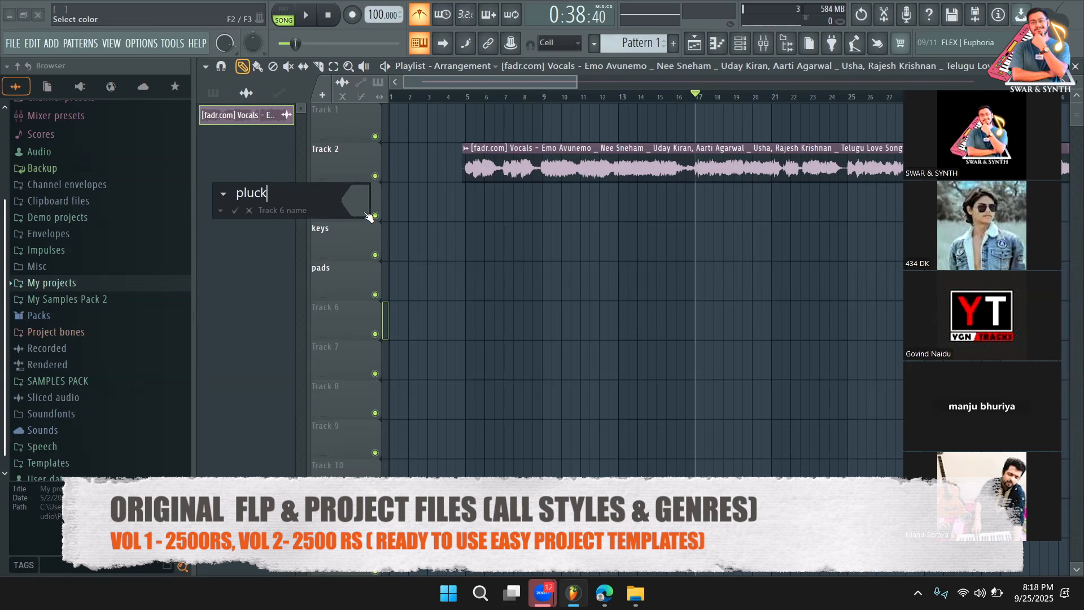
text(s)
key(Return)
right_click(341, 362)
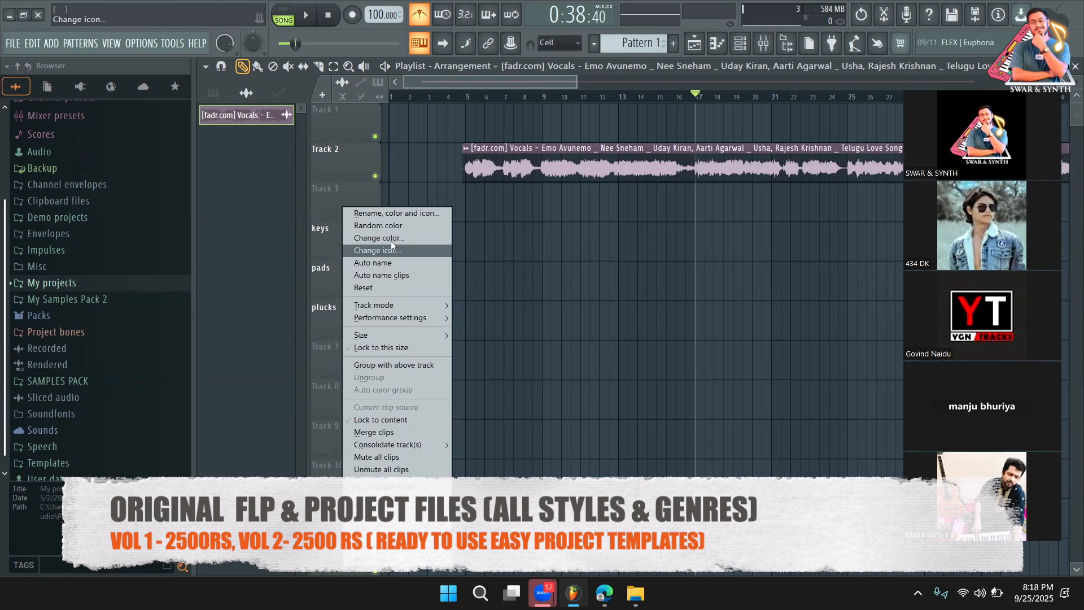
click(395, 215)
text(lead)
key(Return)
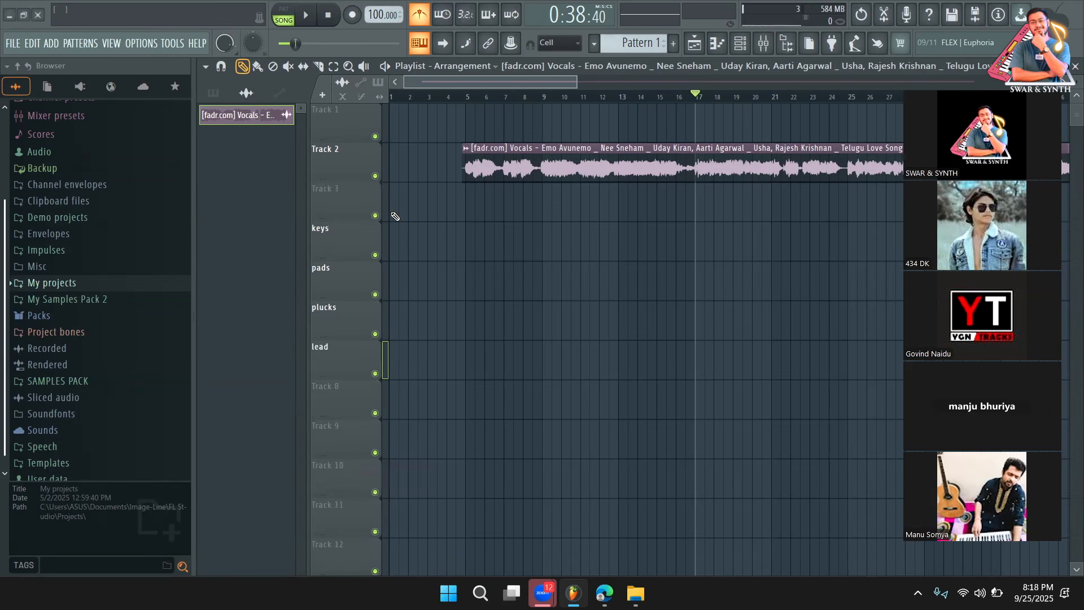
Step: Rename playlist Track 8 as "bass"
right_click(349, 397)
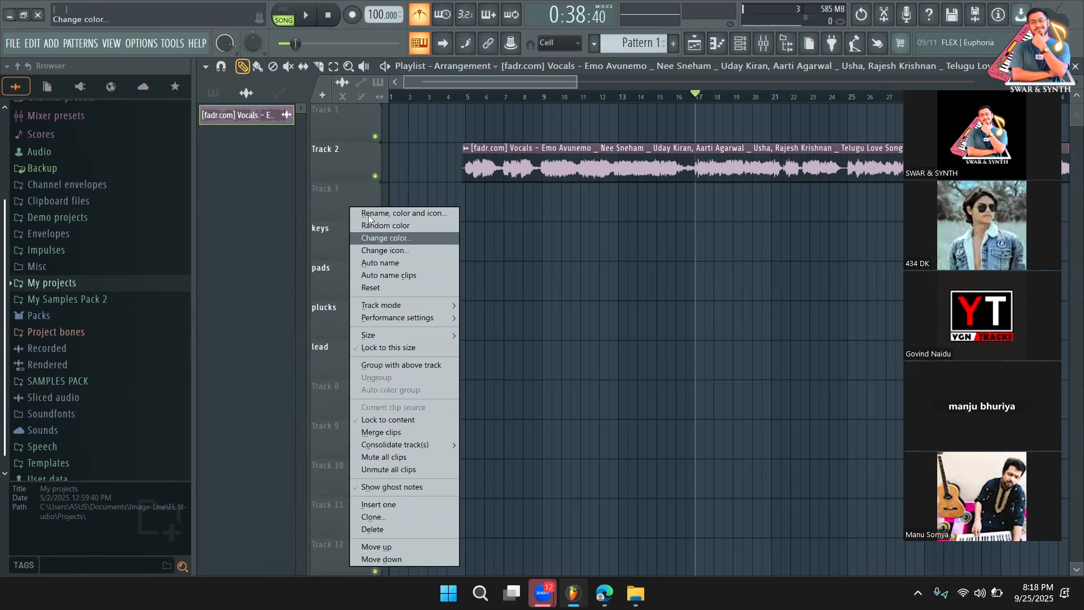
click(369, 211)
text(bass)
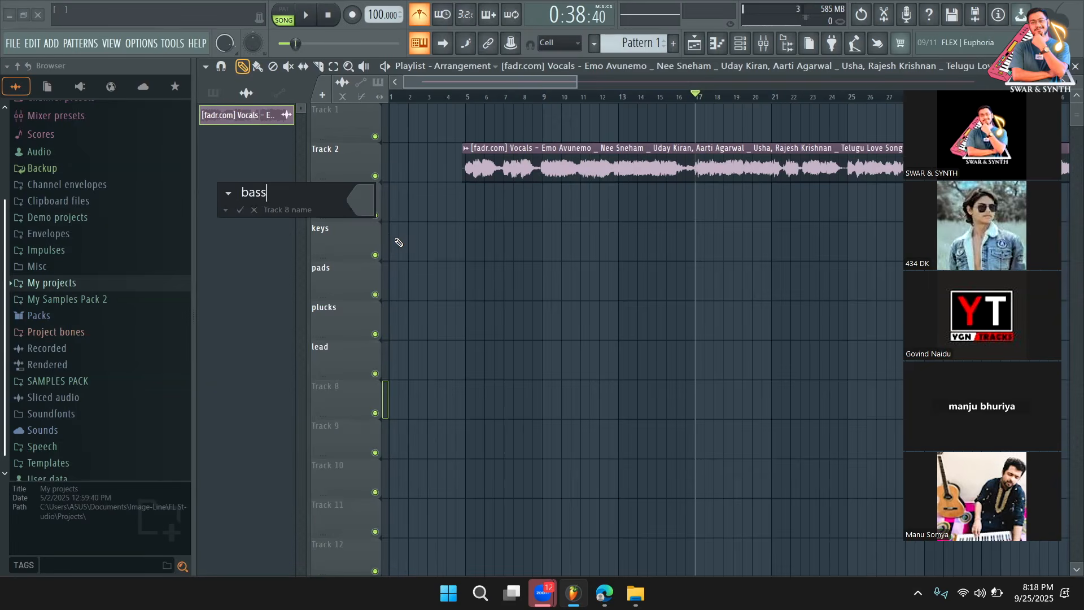
key(Return)
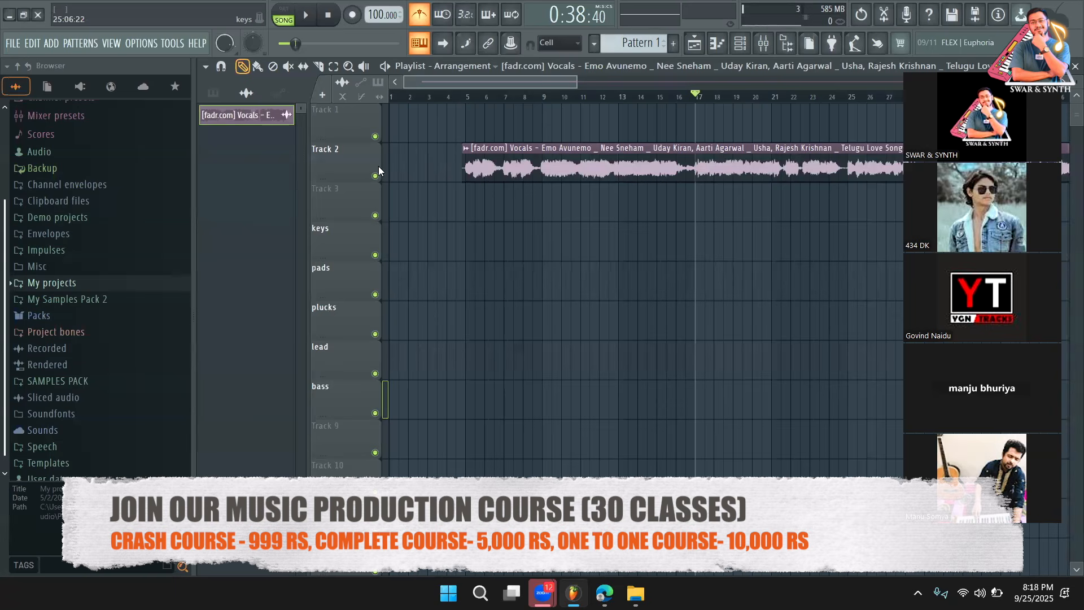
Step: Show the Channel rack with its step sequencer grid for Pattern 1
click(748, 50)
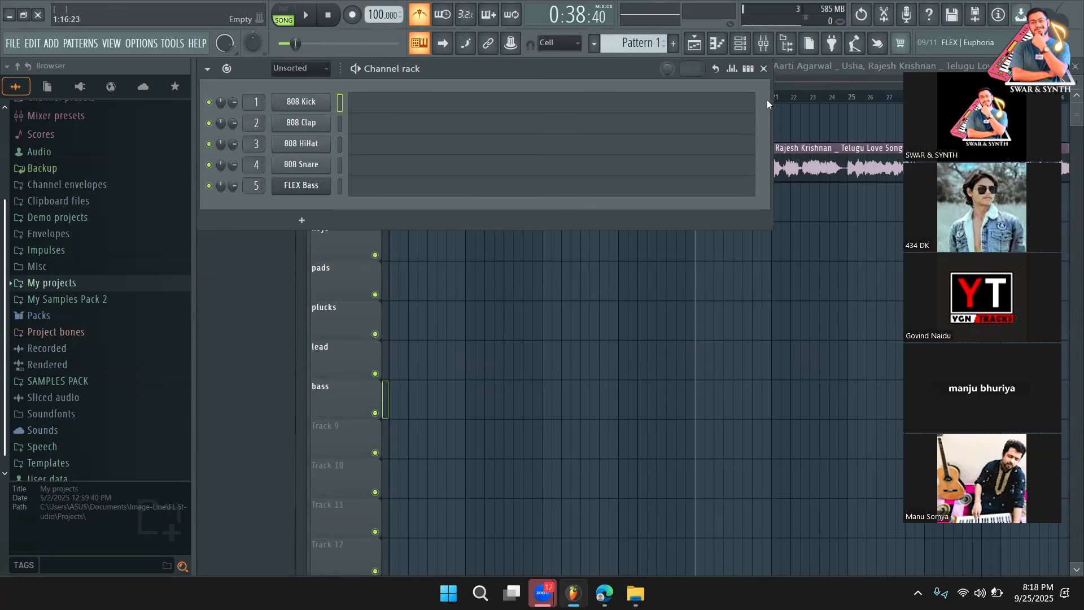
click(748, 69)
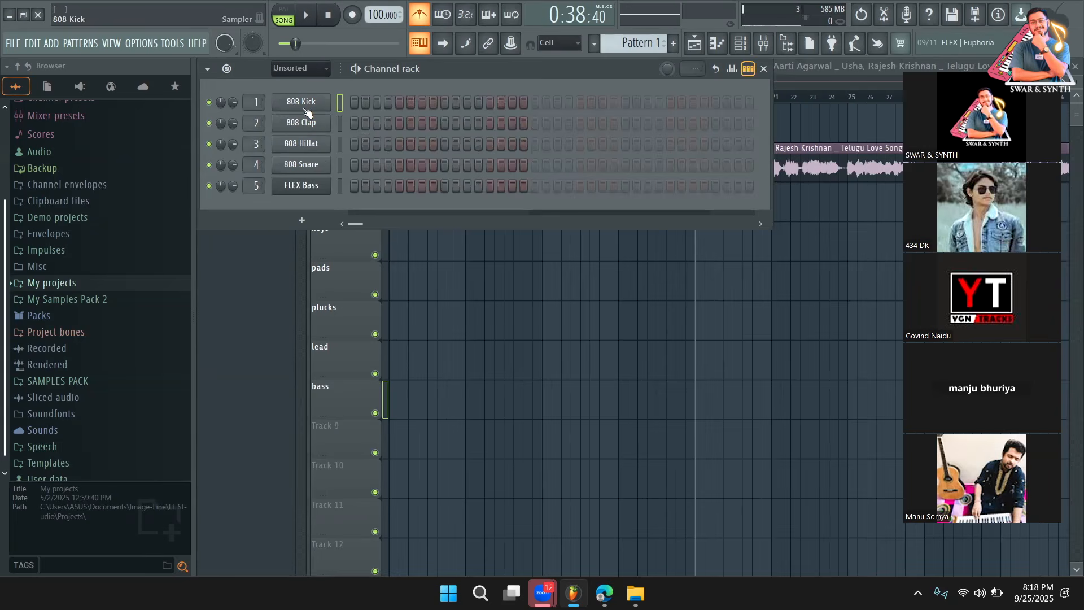
key(F6)
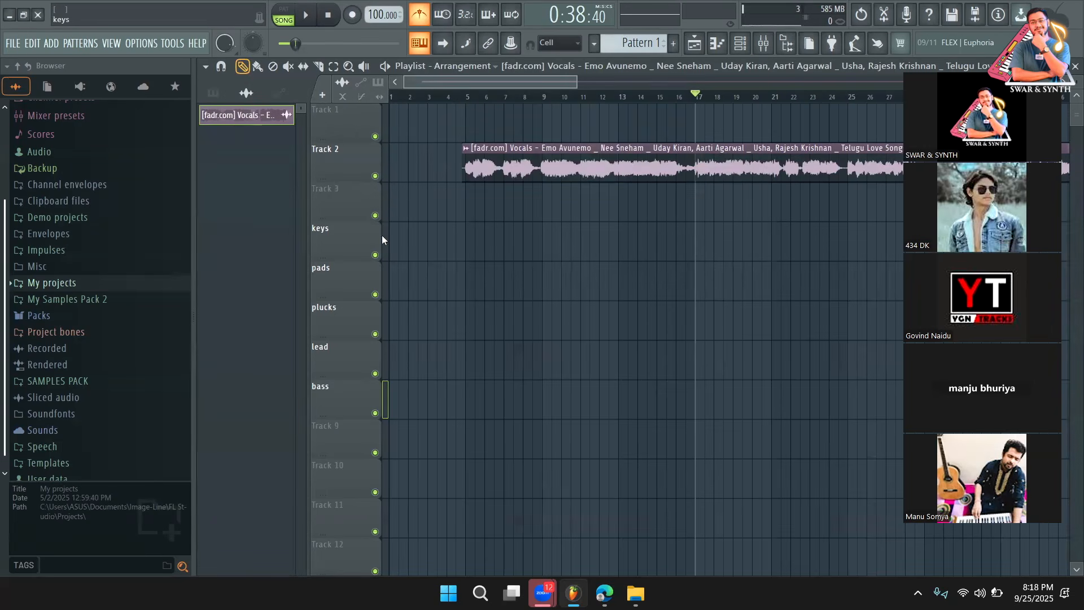
click(744, 50)
Step: Open the Kicks folder of the Drums pack in the sample browser
scroll(105, 344, down, 1)
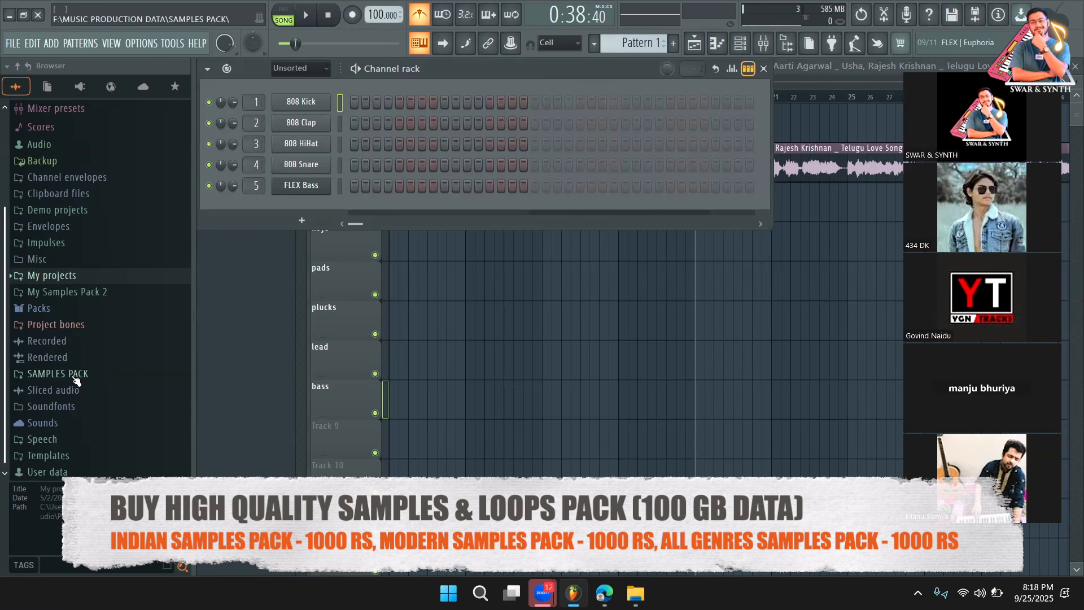
click(40, 309)
scroll(68, 310, down, 5)
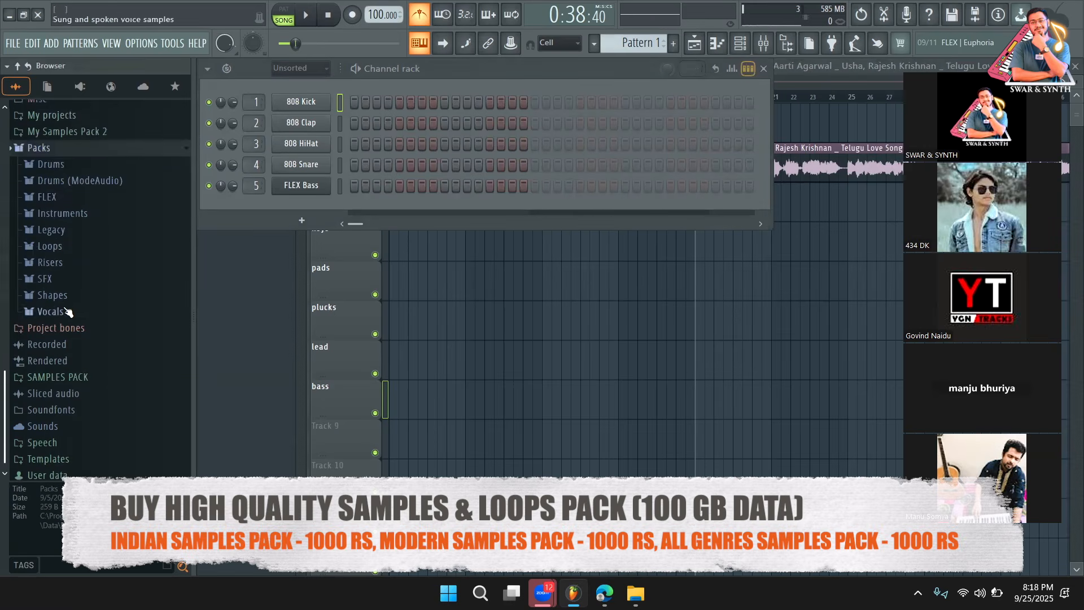
click(52, 162)
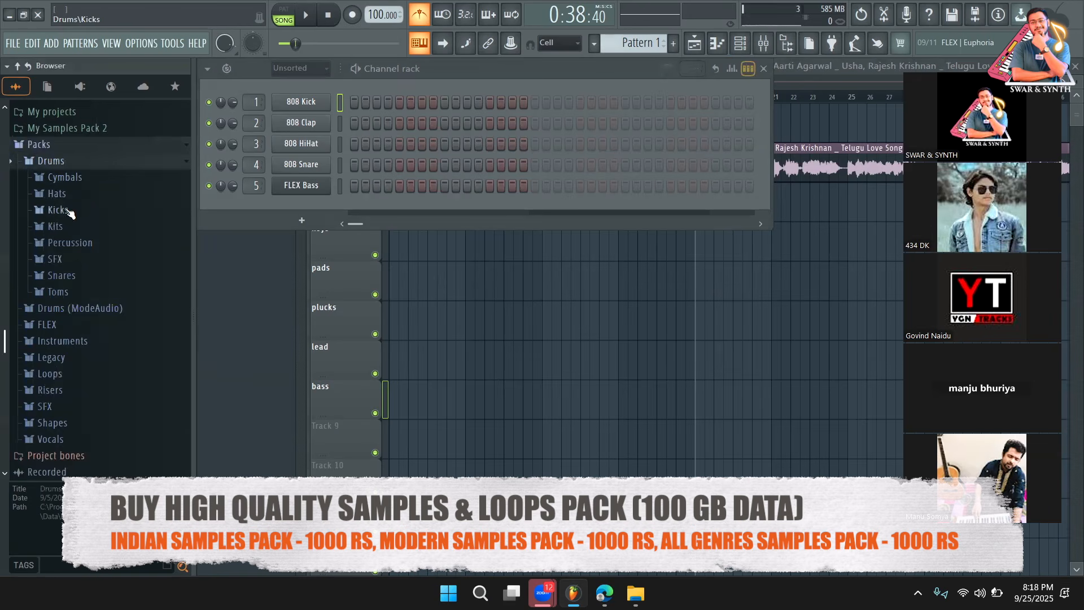
click(59, 210)
Step: Audition the Minimal Kick, Grv Kick and other kick samples in the Kicks folder to compare their sound
scroll(73, 249, down, 15)
click(79, 261)
scroll(79, 270, down, 3)
click(101, 180)
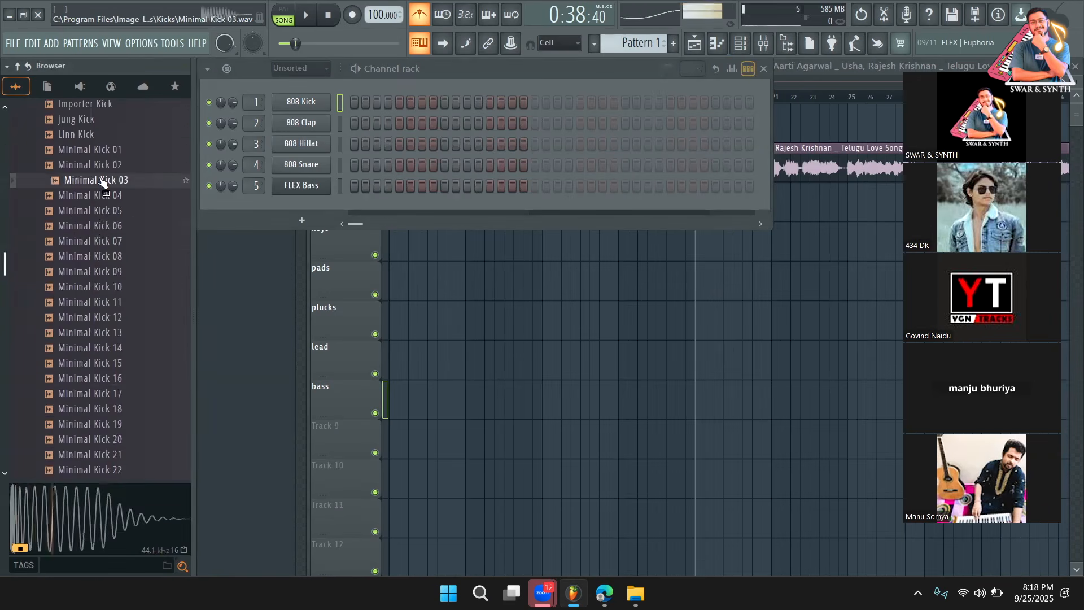
scroll(102, 195, up, 6)
click(102, 164)
scroll(103, 193, up, 7)
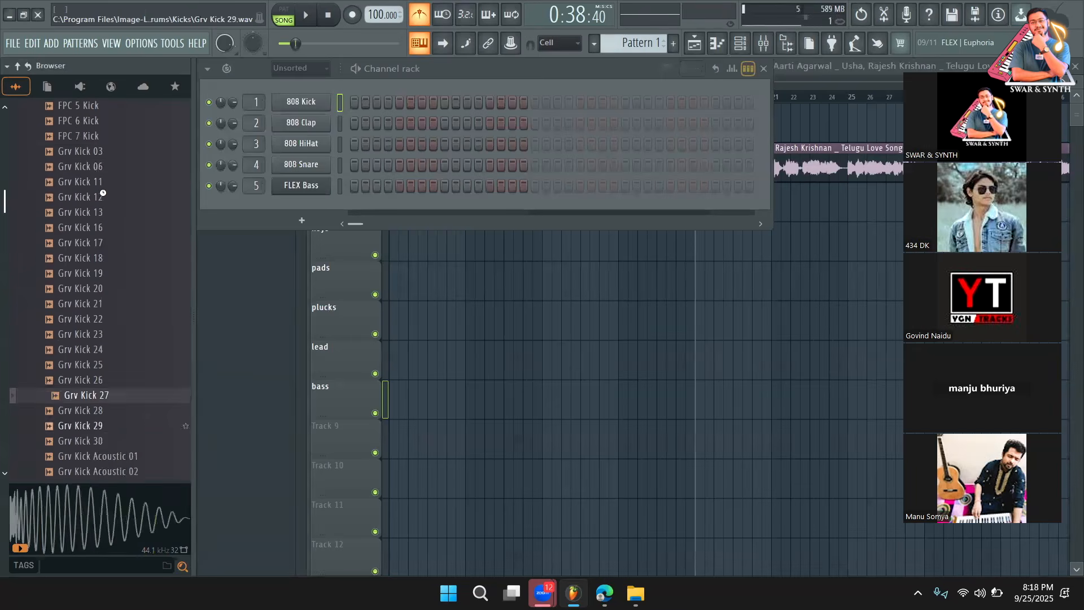
scroll(103, 192, up, 3)
click(101, 240)
click(103, 272)
click(99, 240)
click(99, 195)
click(98, 164)
scroll(107, 254, up, 4)
click(106, 286)
click(106, 316)
scroll(101, 282, down, 8)
click(94, 241)
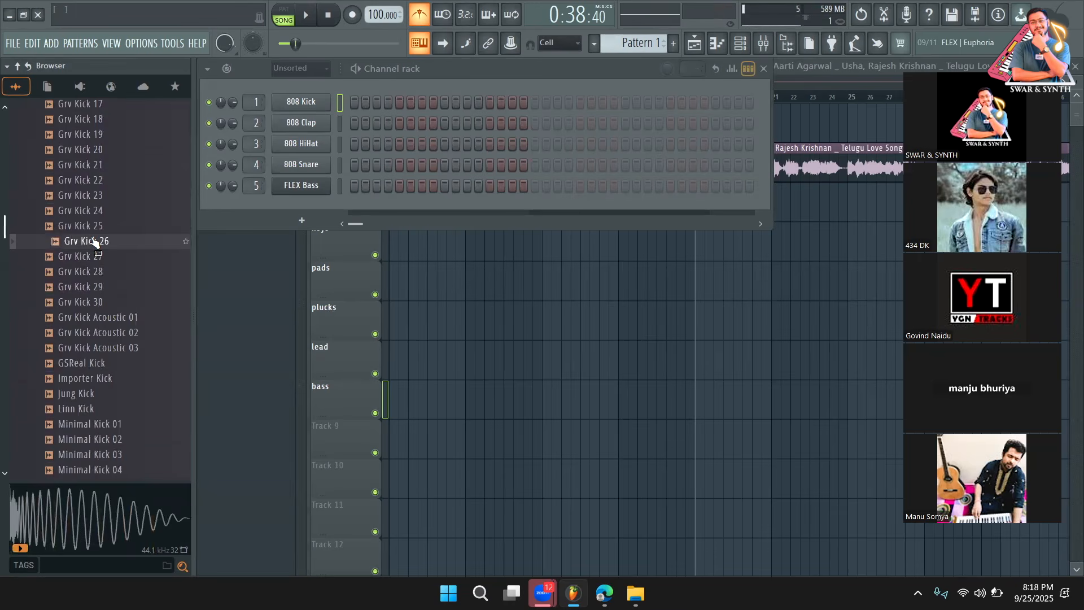
Step: Replace the 808 Kick channel's sample with Grv Kick 24 and place kicks on steps 1, 5, 9 and 13
click(88, 208)
drag(86, 205, 308, 109)
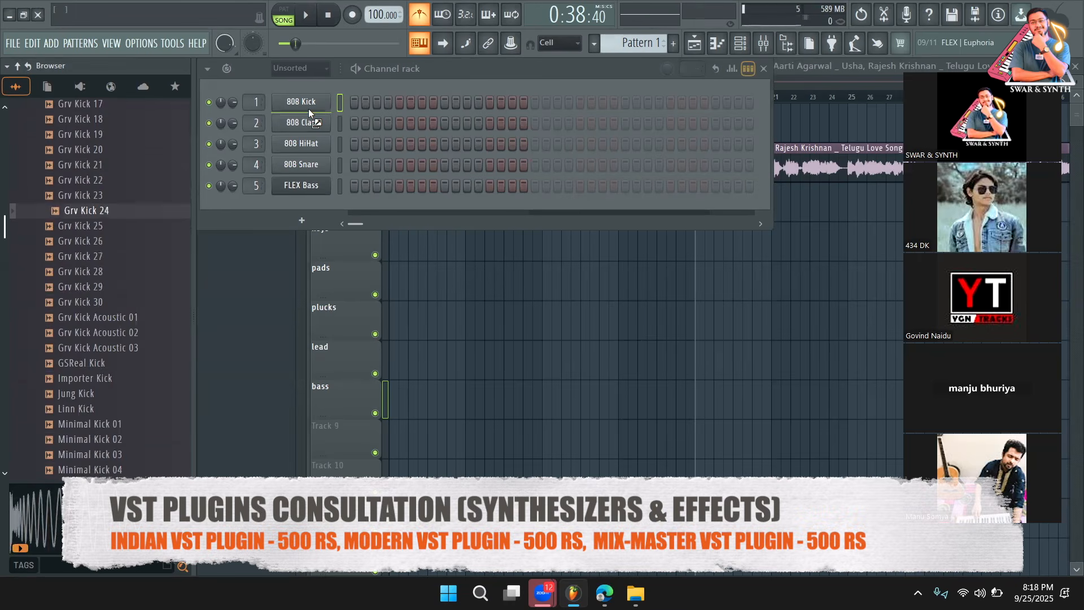
click(354, 103)
click(399, 104)
click(441, 106)
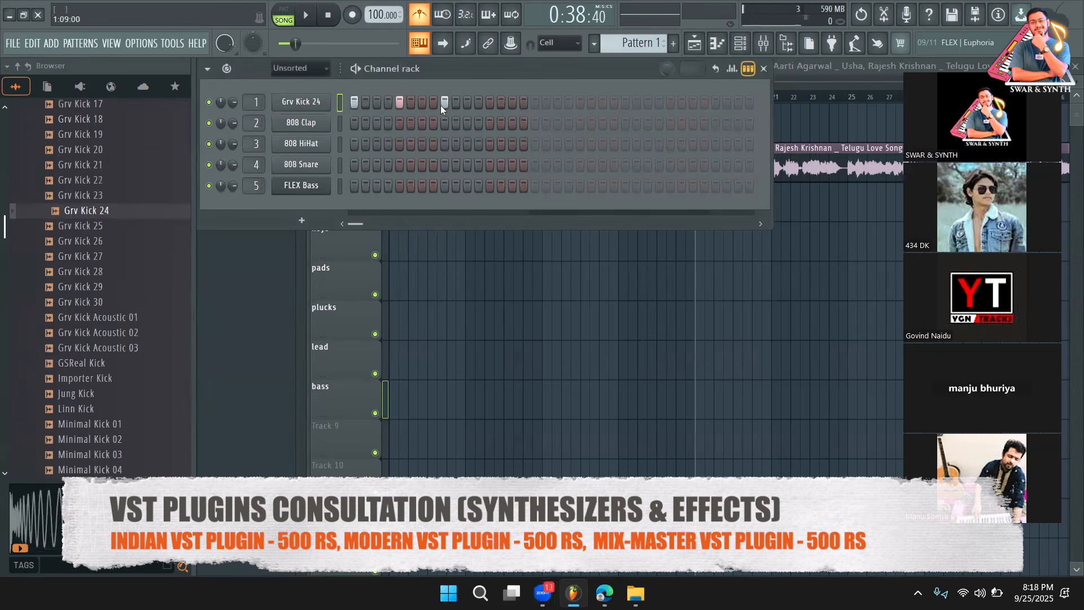
click(476, 105)
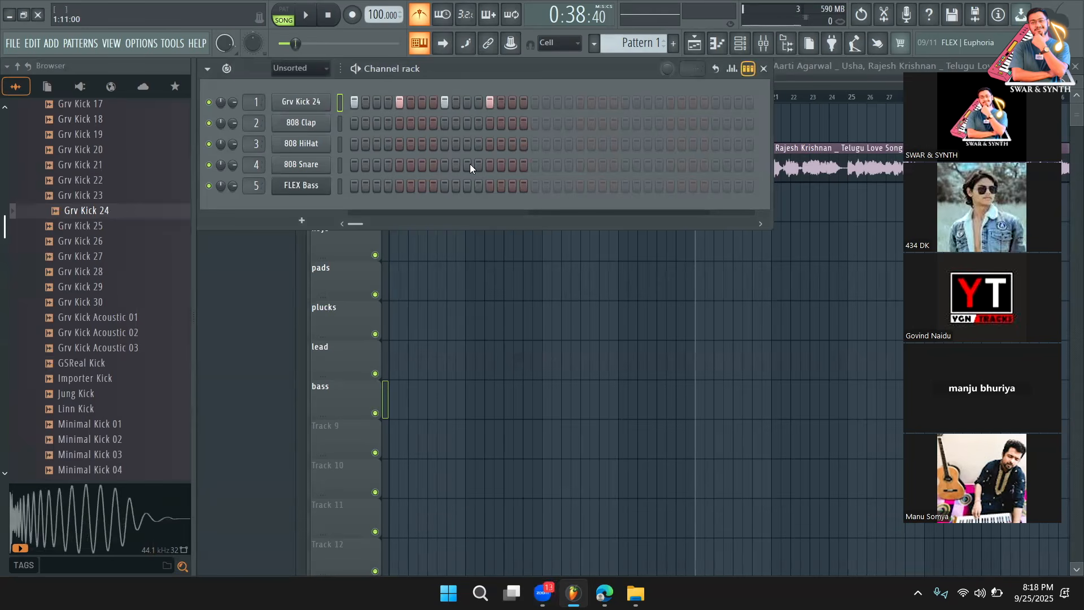
Step: Play the arrangement from about bar 8 and place a Pattern 1 clip at bar 17 on Track 3
click(233, 333)
click(529, 99)
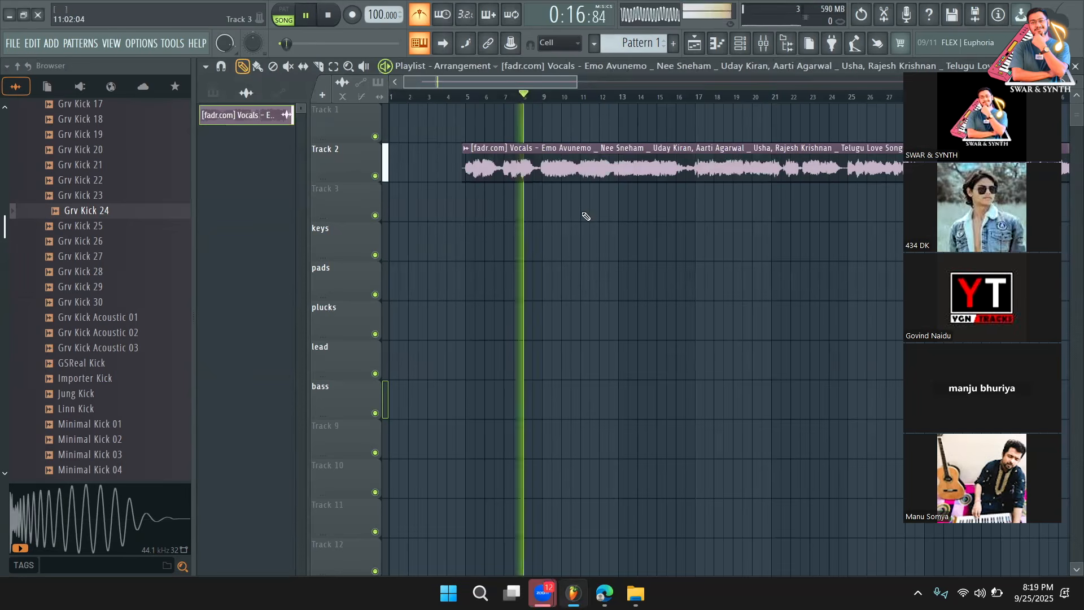
click(700, 200)
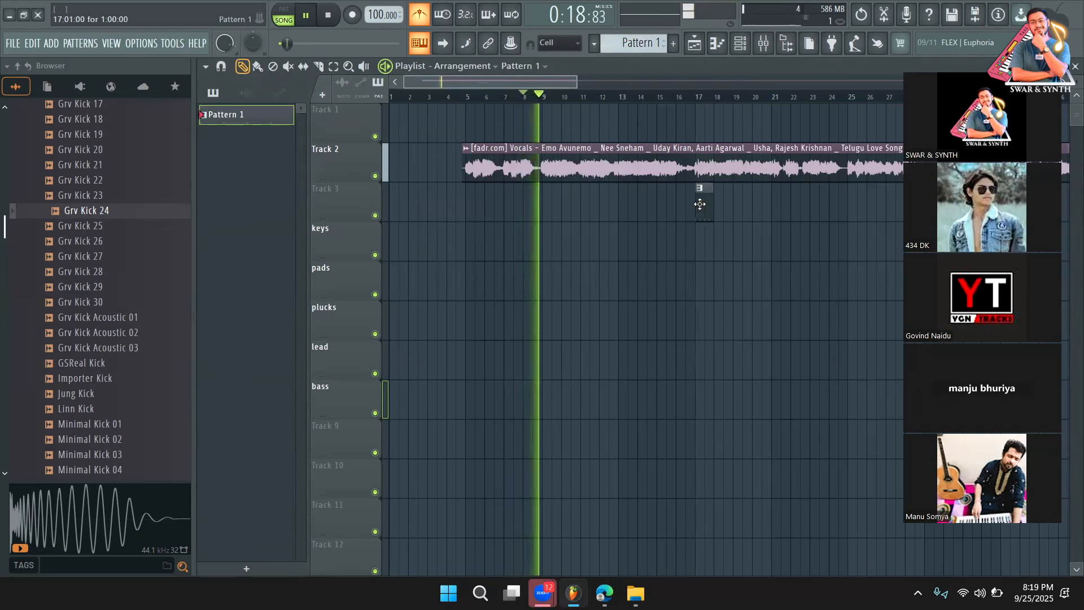
Step: Repeat Pattern 1 along Track 3 from bar 9 to about bar 37, leaving bar 16 empty, and stop playback
click(549, 197)
mouse_move(571, 203)
mouse_down()
mouse_move(685, 218)
mouse_move(857, 215)
mouse_up()
click(258, 65)
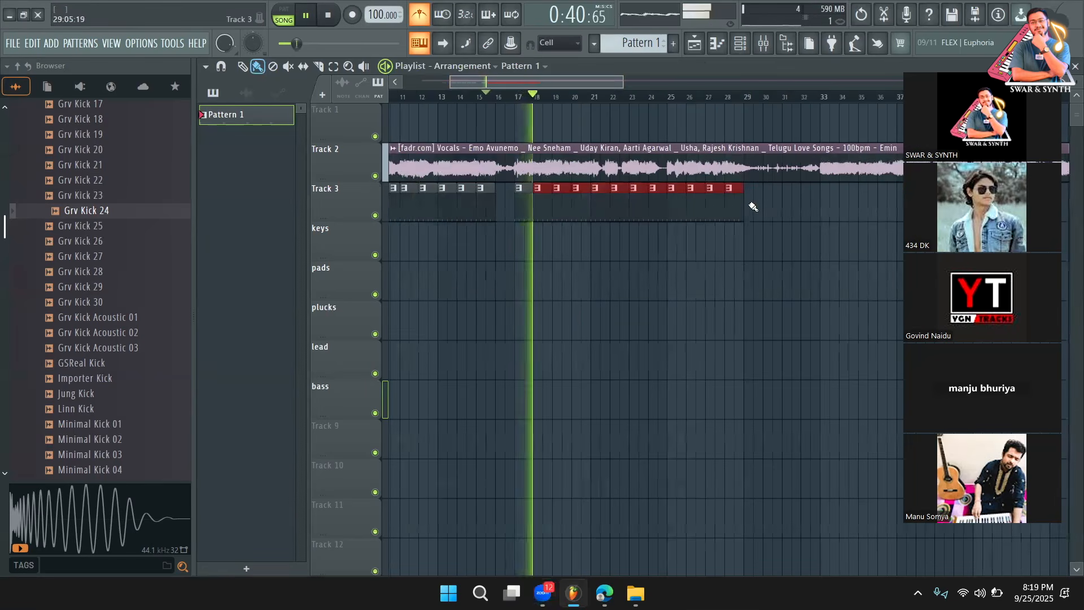
drag(750, 205, 893, 211)
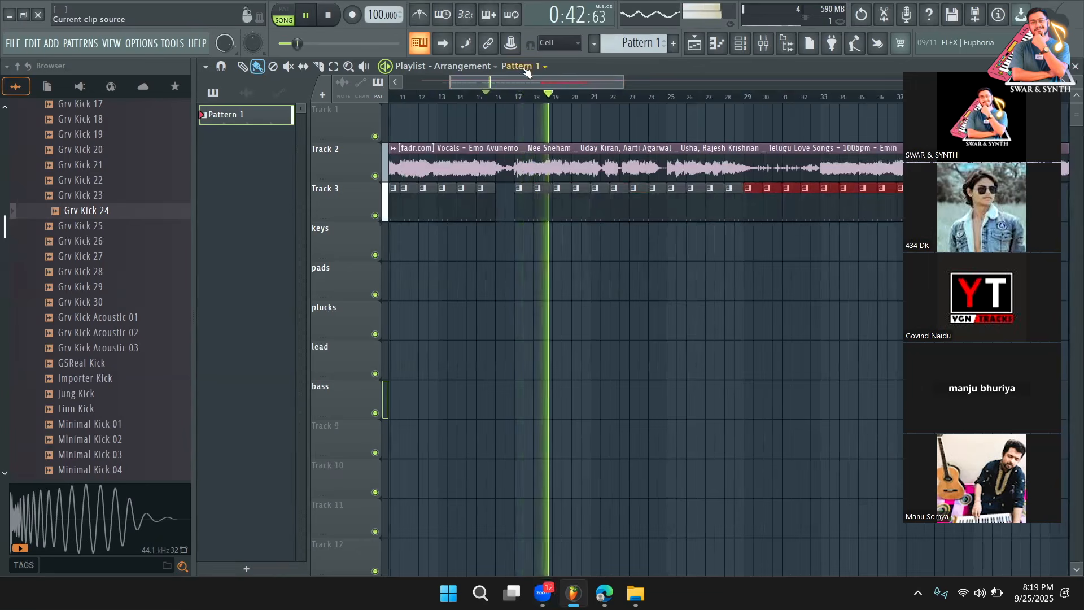
mouse_move(549, 80)
mouse_down()
mouse_move(569, 81)
mouse_move(540, 83)
mouse_up()
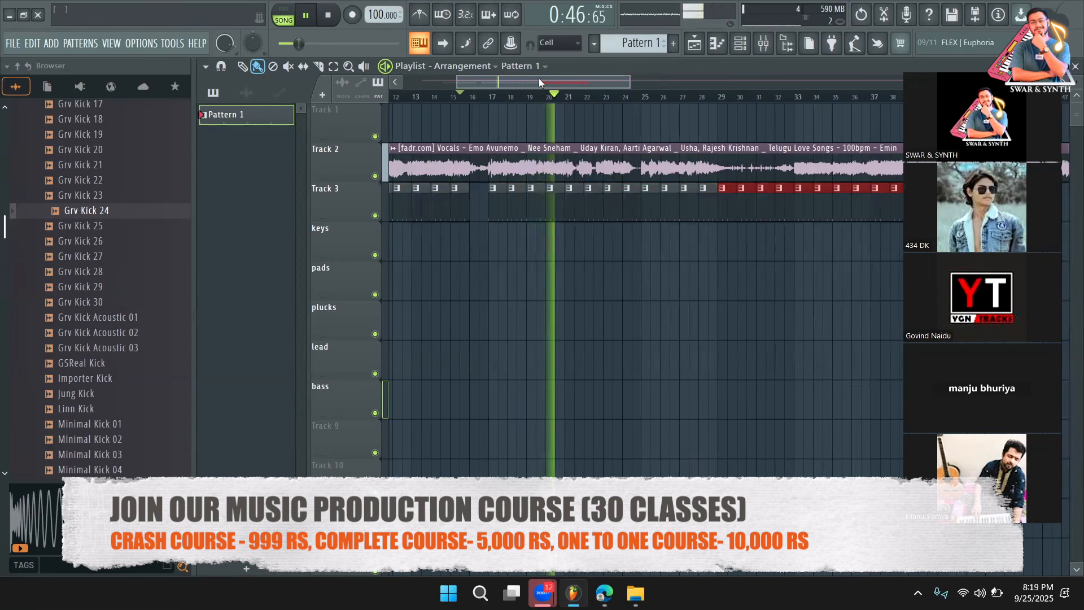
key(space)
Step: Replace the 808 Clap with DNC Clap 1 from the Percussion folder, with hits on steps 5 and 13 and channel volume at 59%
click(741, 52)
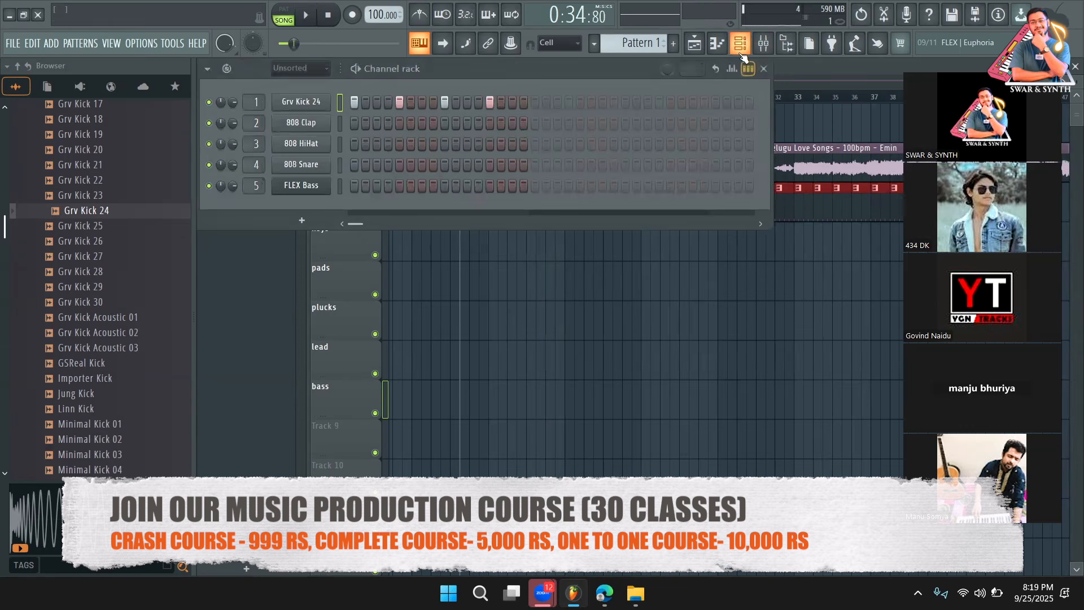
scroll(110, 186, up, 8)
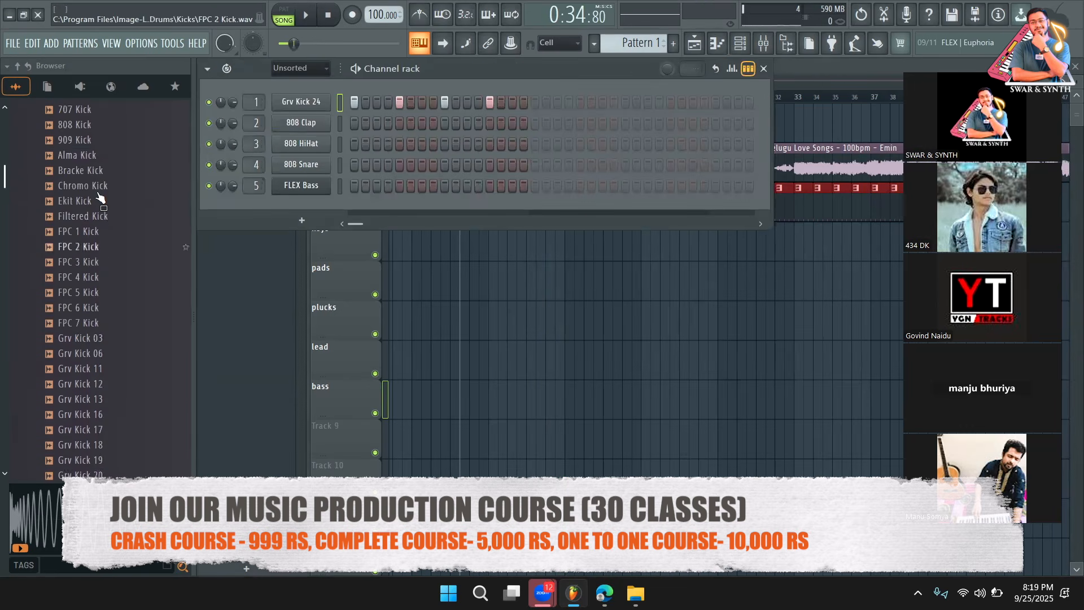
click(108, 119)
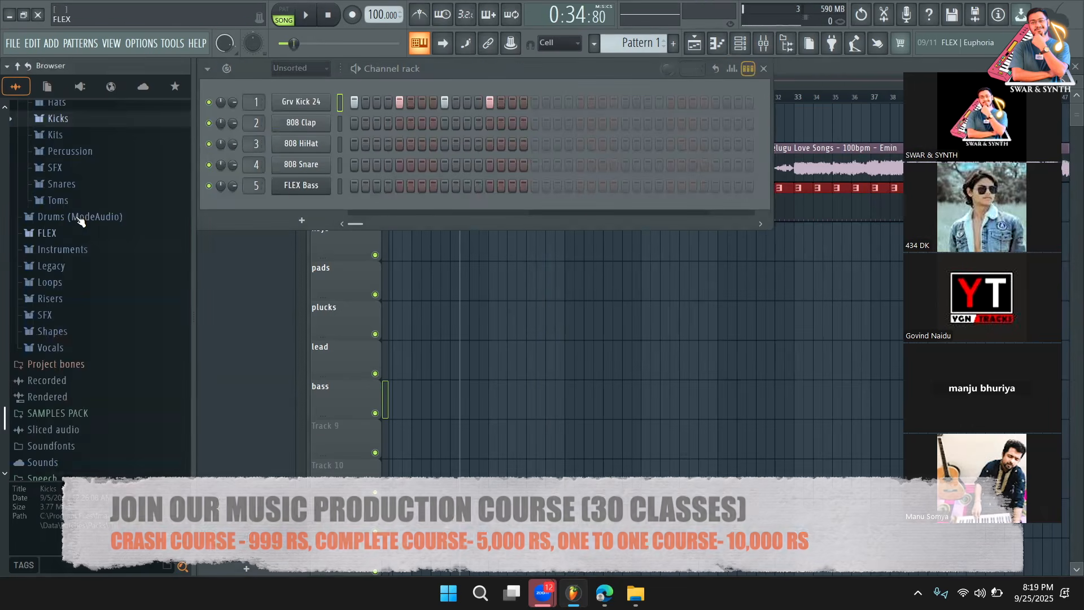
scroll(100, 255, up, 4)
click(95, 335)
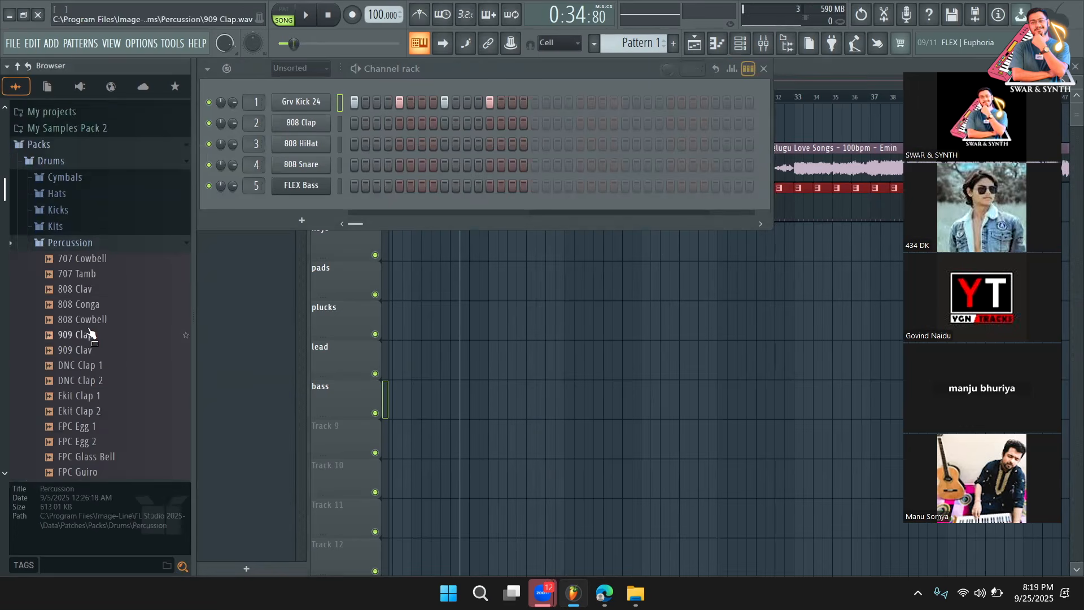
click(102, 364)
drag(104, 365, 109, 376)
drag(259, 204, 294, 126)
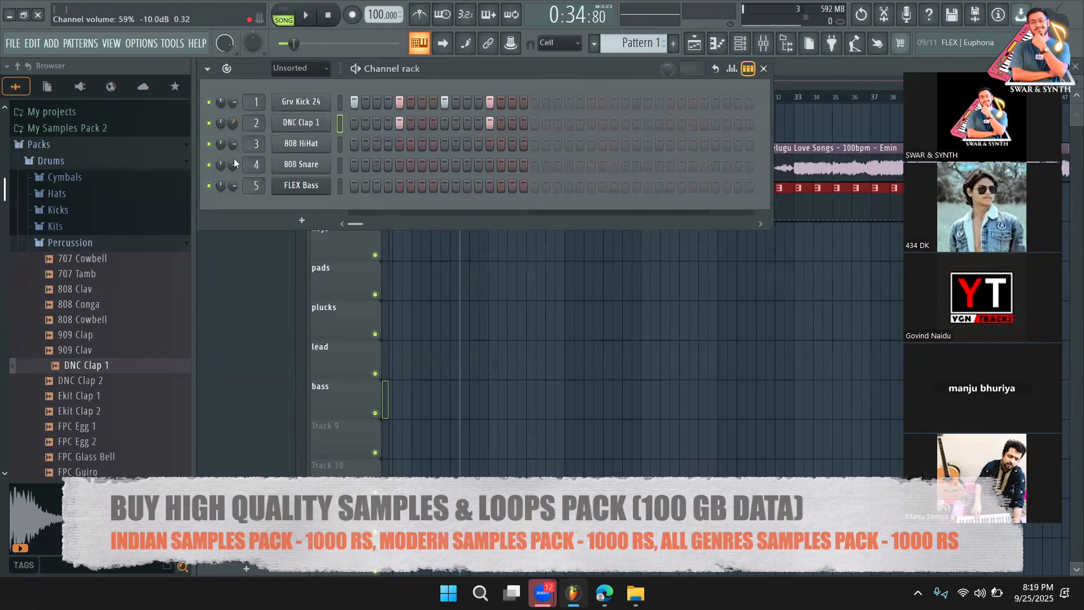
Step: Play the arrangement from about bar 15 to check the kick and clap against the vocals, and reopen the Channel rack
key(space)
key(F6)
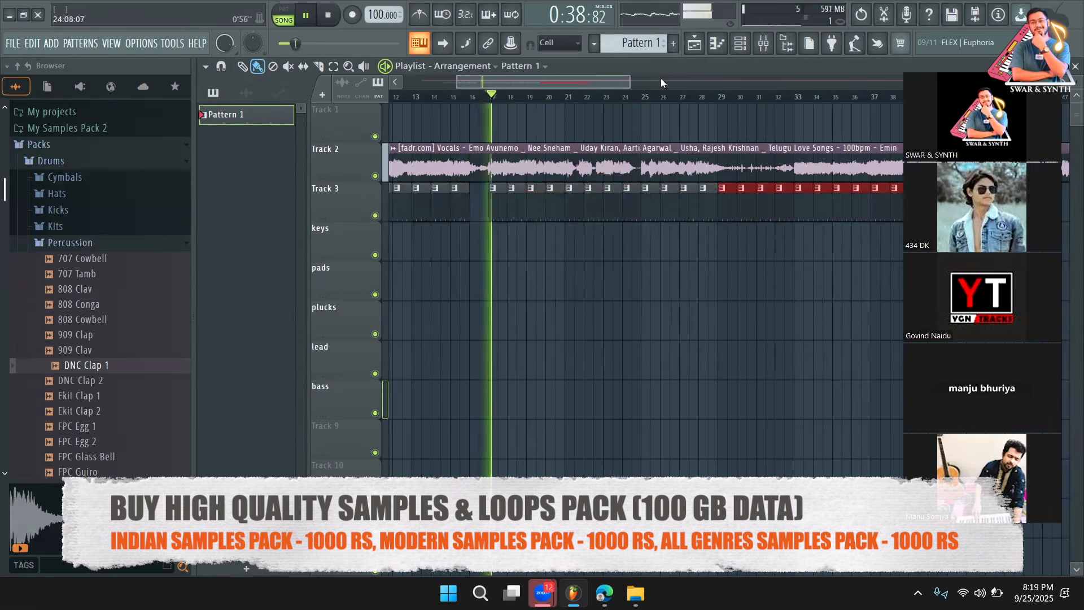
click(740, 43)
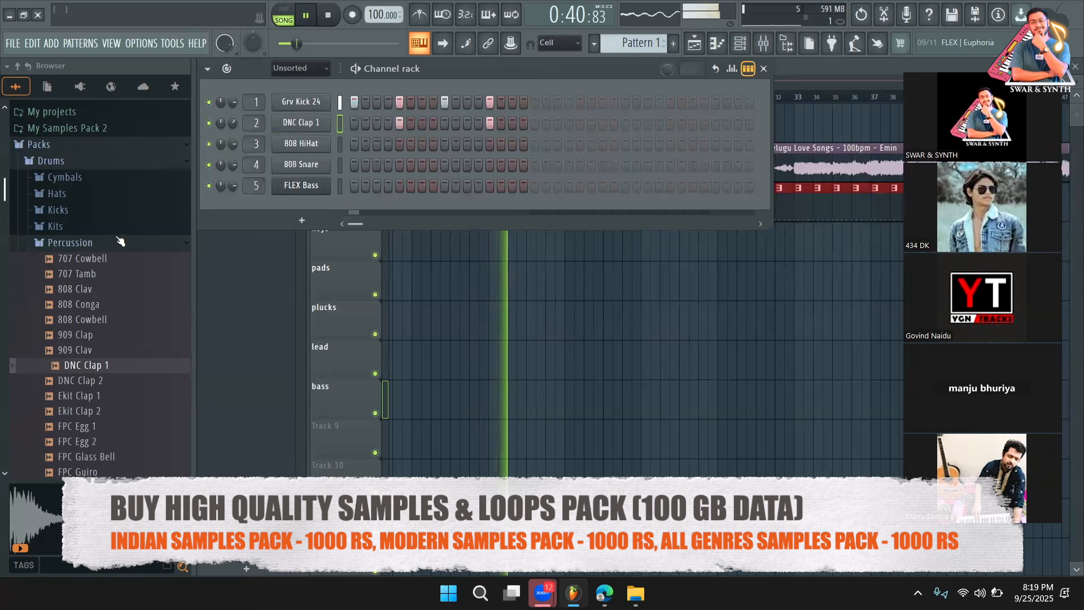
Step: Add 808 HiHat hits on steps 3, 7, 11 and 15 and play the arrangement to check them
scroll(124, 300, down, 4)
key(space)
scroll(91, 237, up, 4)
click(377, 144)
click(422, 144)
key(space)
click(467, 144)
click(513, 144)
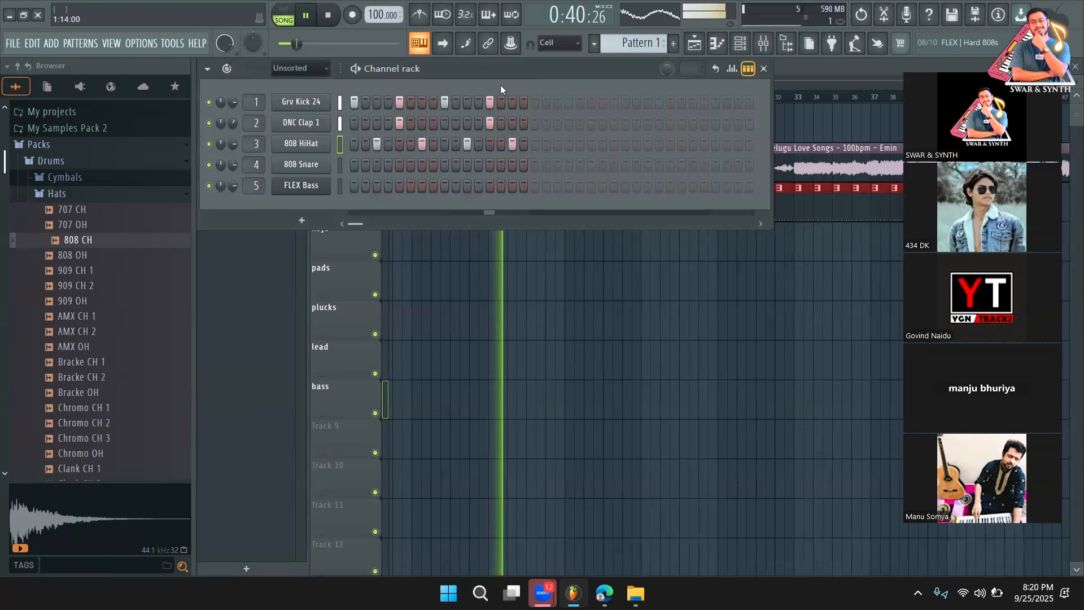
Step: Stop playback, collapse the Hats folder and audition the Grv Snareclap samples in the Drums Snares folder
click(87, 204)
scroll(87, 276, down, 20)
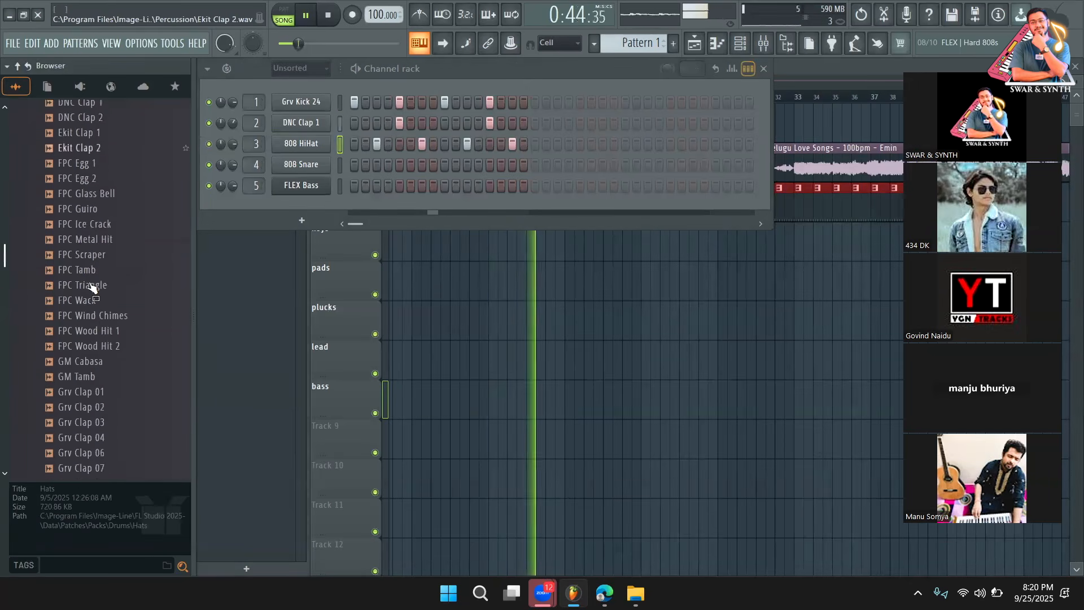
key(space)
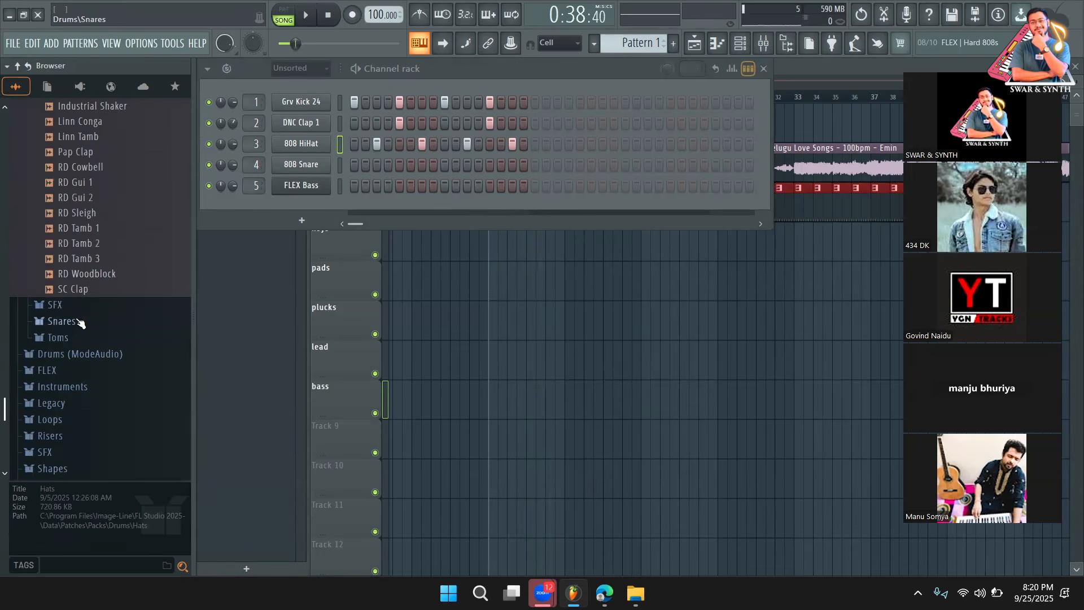
click(78, 322)
scroll(93, 302, down, 12)
click(97, 291)
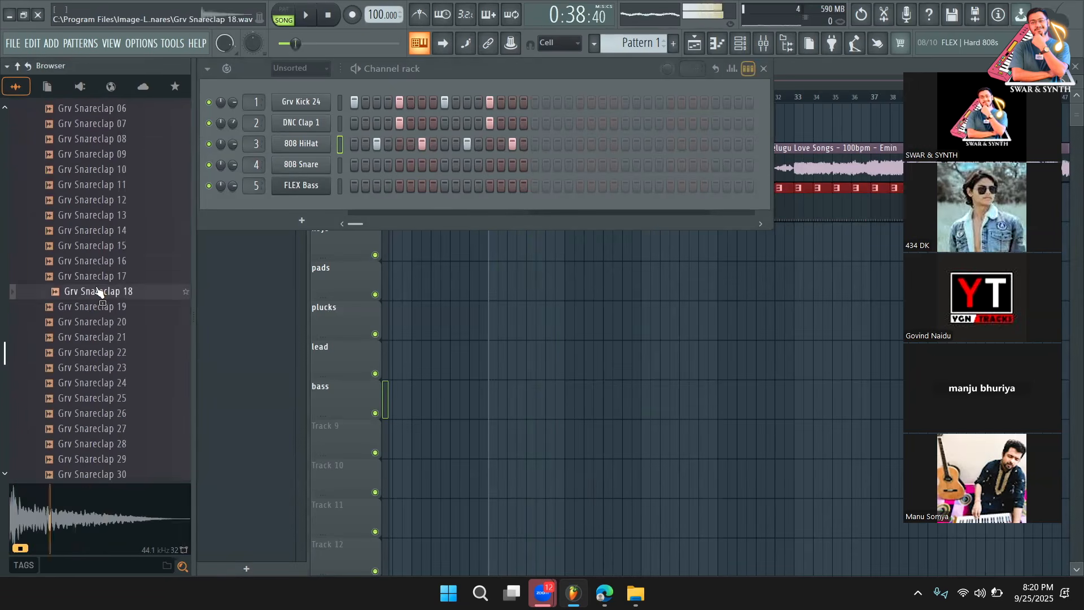
scroll(102, 255, down, 5)
scroll(110, 192, up, 3)
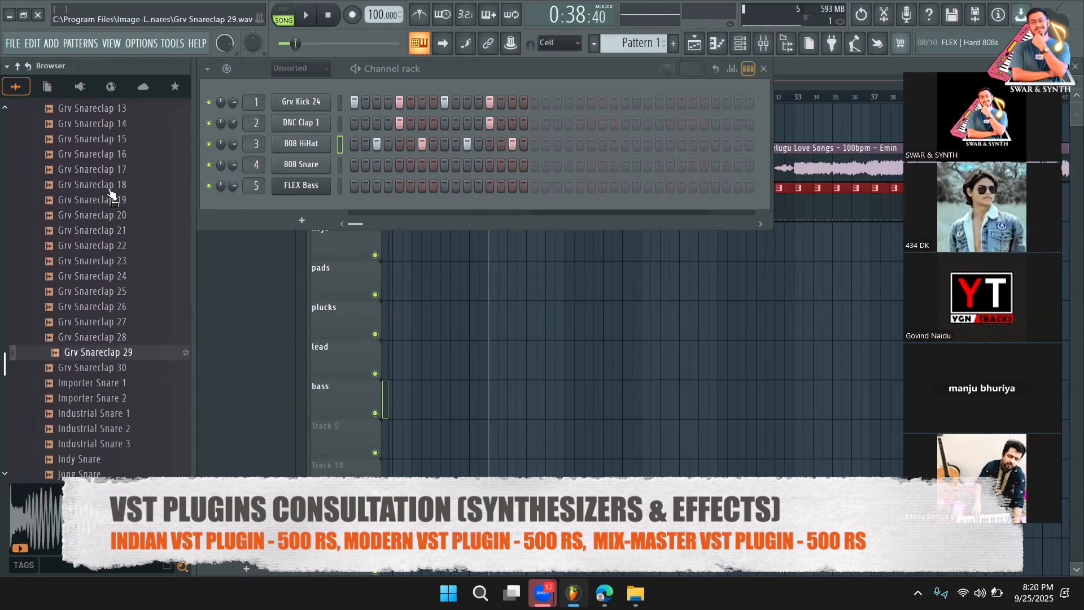
click(110, 216)
scroll(107, 226, down, 3)
click(102, 246)
click(100, 261)
click(99, 276)
click(99, 291)
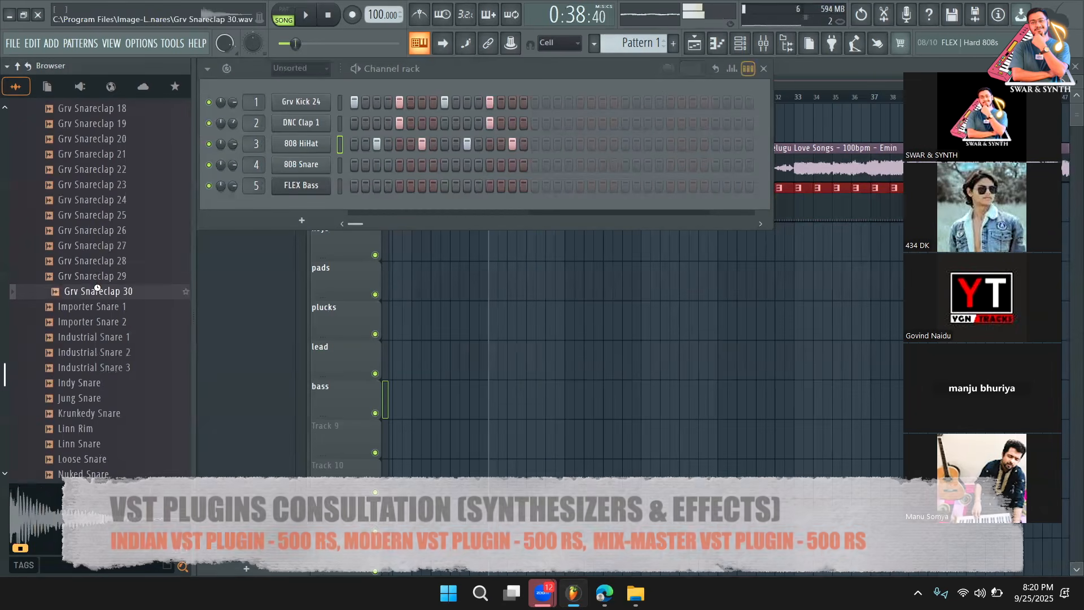
Step: Audition further samples in the Snares folder, including ProM Snare 1
scroll(99, 271, down, 6)
click(99, 215)
click(100, 231)
click(101, 245)
scroll(107, 271, up, 1)
click(107, 276)
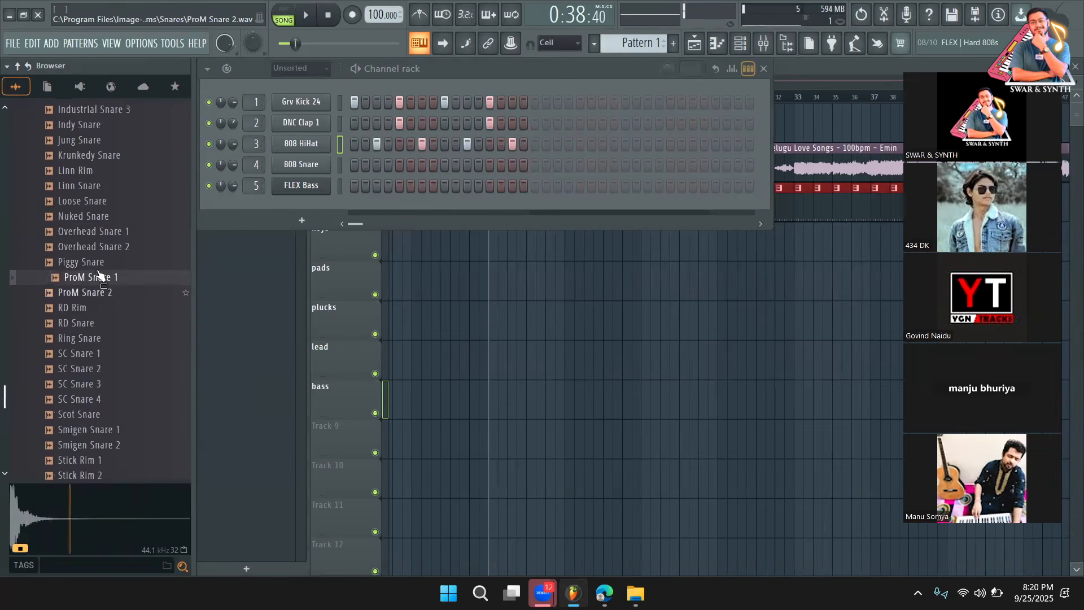
Step: Add Grv Snareclap 07 as a new channel with hits on steps 4, 7, 12 and 15
scroll(105, 243, up, 15)
click(103, 203)
scroll(103, 211, up, 3)
click(104, 217)
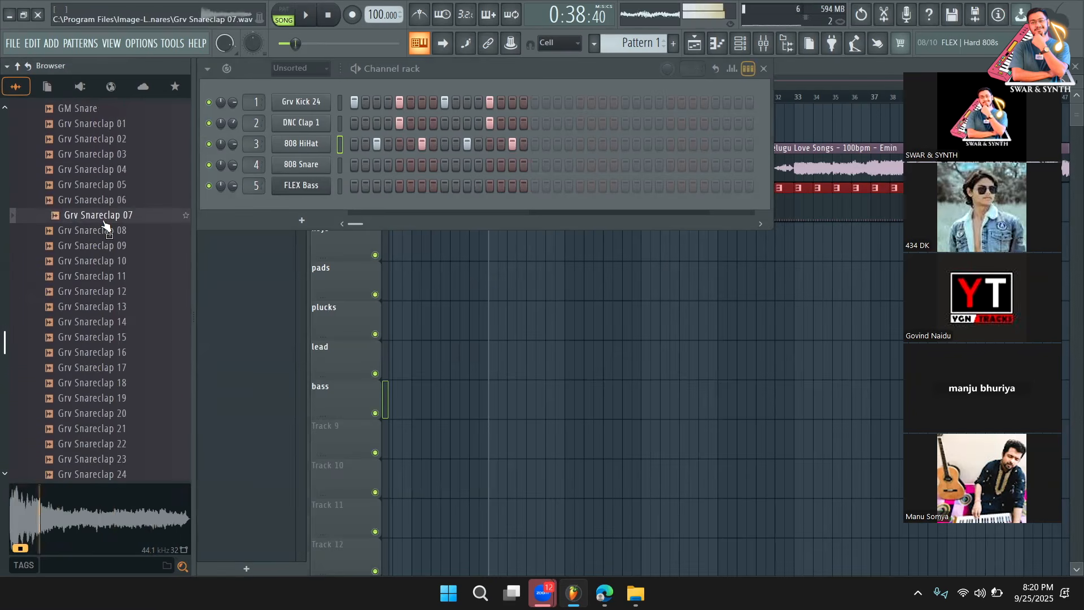
drag(292, 219, 300, 214)
click(389, 206)
key(space)
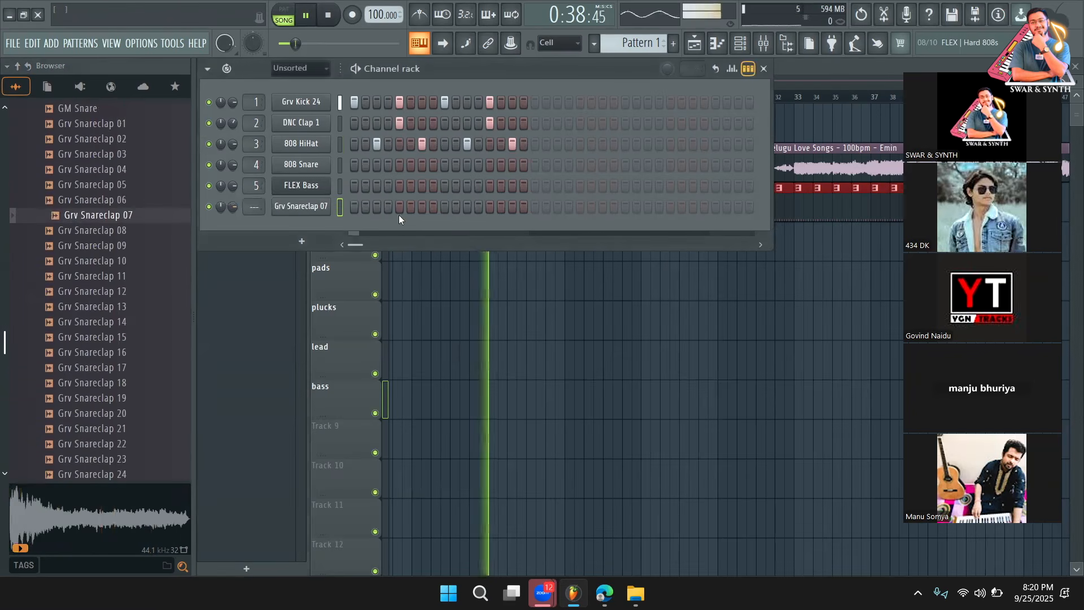
click(423, 207)
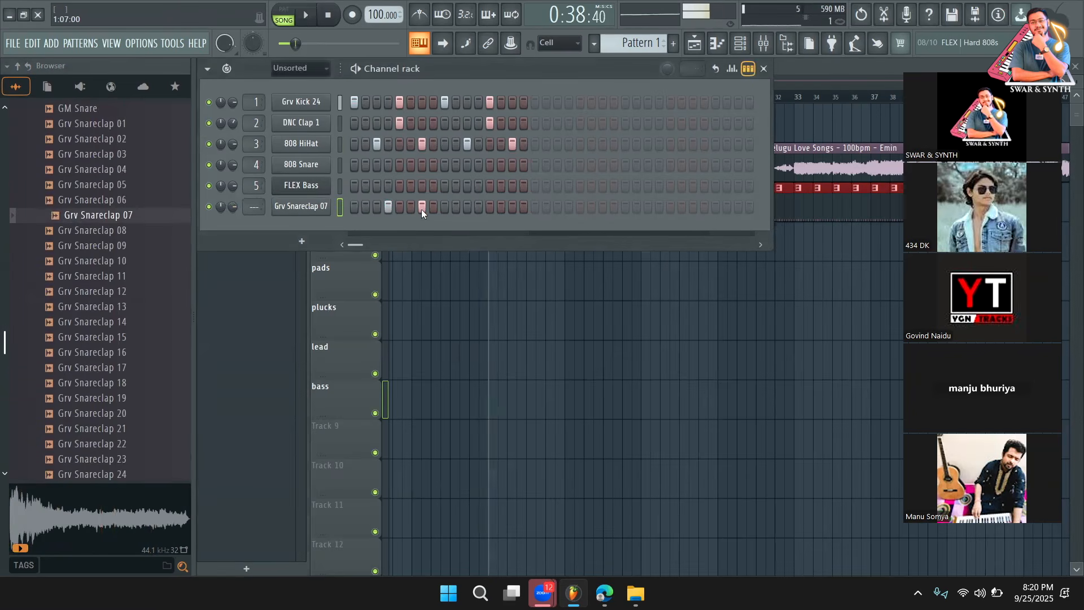
click(479, 207)
click(513, 206)
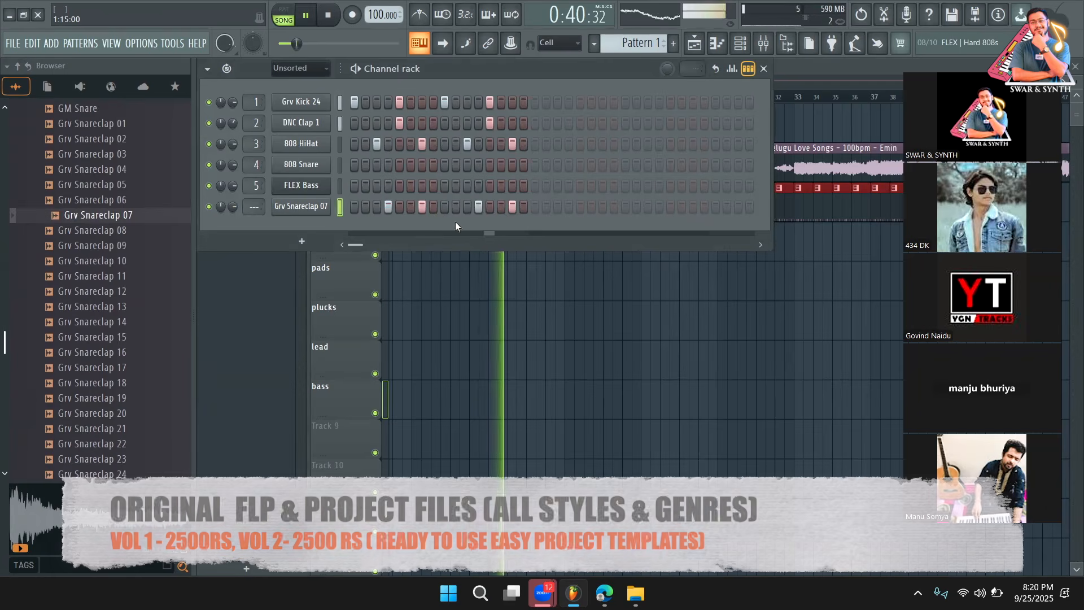
Step: Audition the FPC and GM snares and replace Grv Snareclap 07 with FPC Rim, keeping its steps
scroll(94, 226, up, 6)
key(space)
click(84, 201)
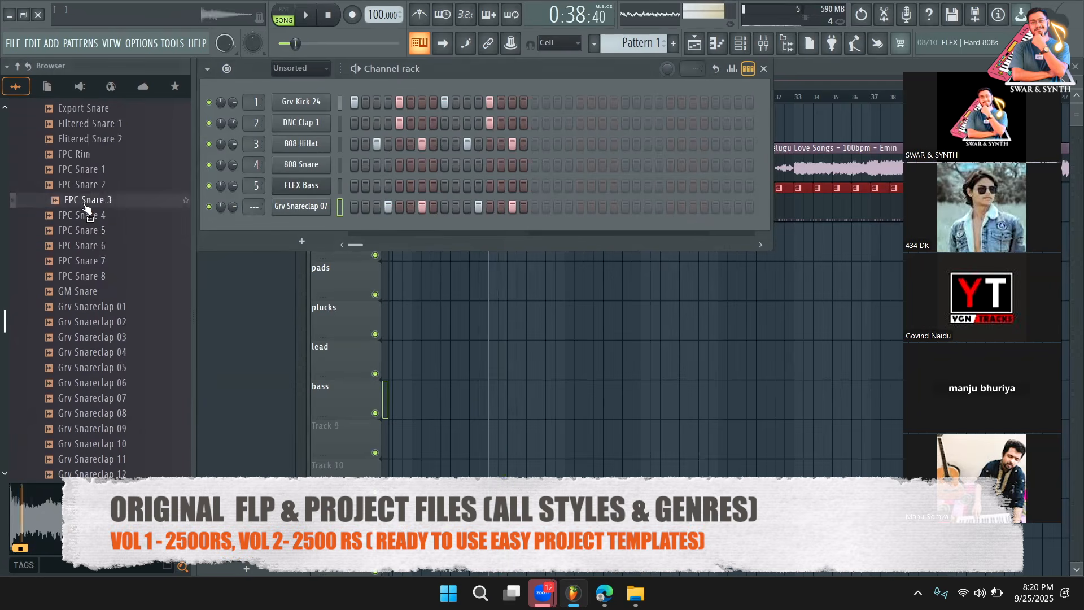
click(80, 231)
click(83, 261)
click(84, 291)
click(85, 156)
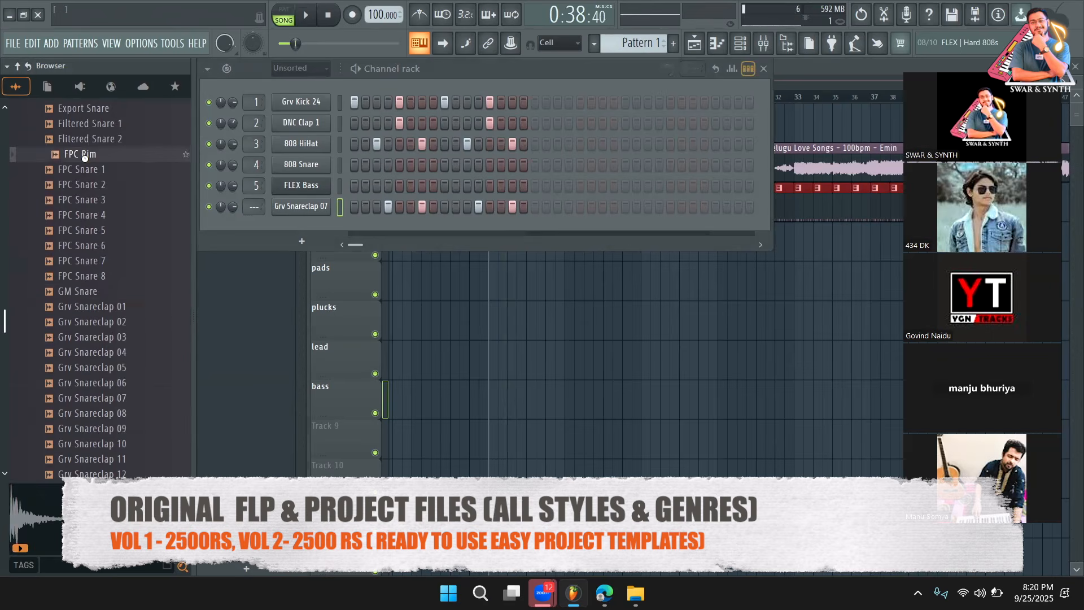
drag(240, 199, 311, 215)
Step: Set the FPC Rim channel volume to 86% while playing the arrangement, and stop playback at the playlist
key(space)
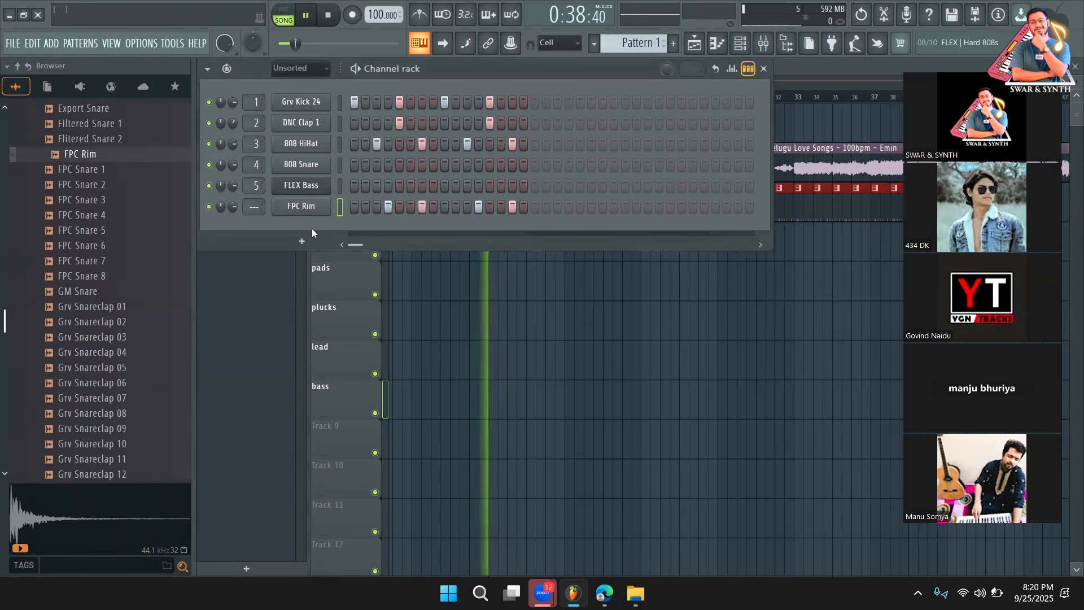
scroll(235, 208, up, 3)
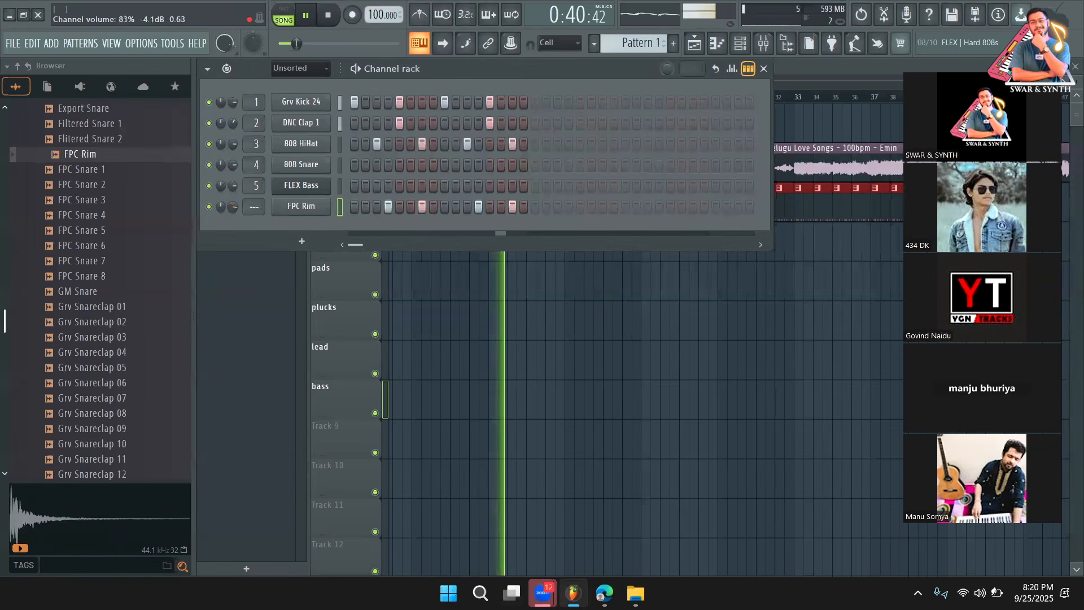
scroll(237, 208, down, 1)
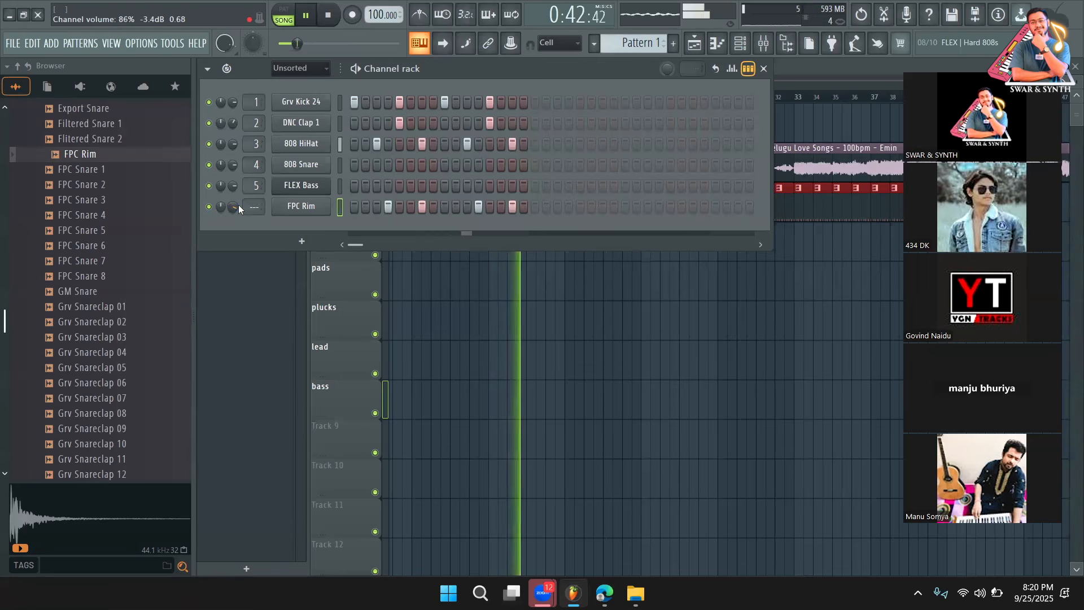
click(269, 291)
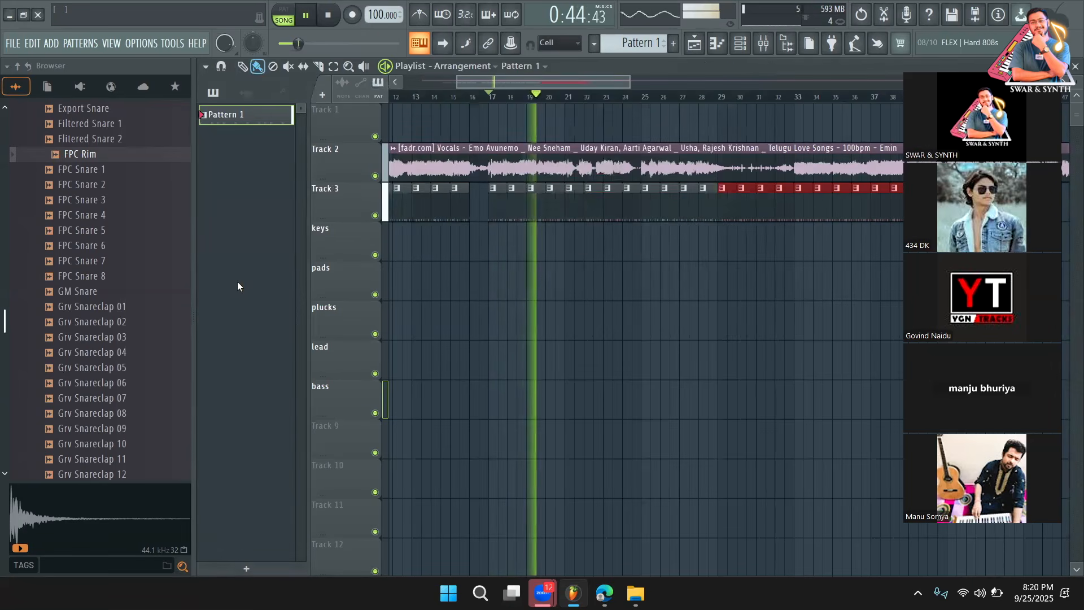
key(space)
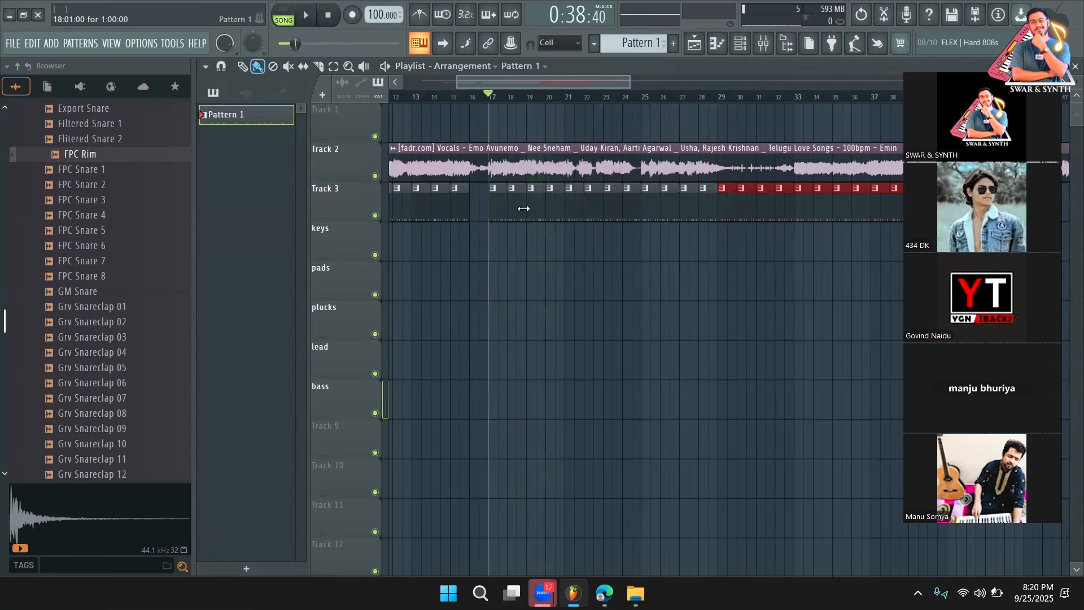
Step: Delete the unused 808 Snare and FLEX Bass channels from the Channel rack
double_click(525, 211)
click(741, 43)
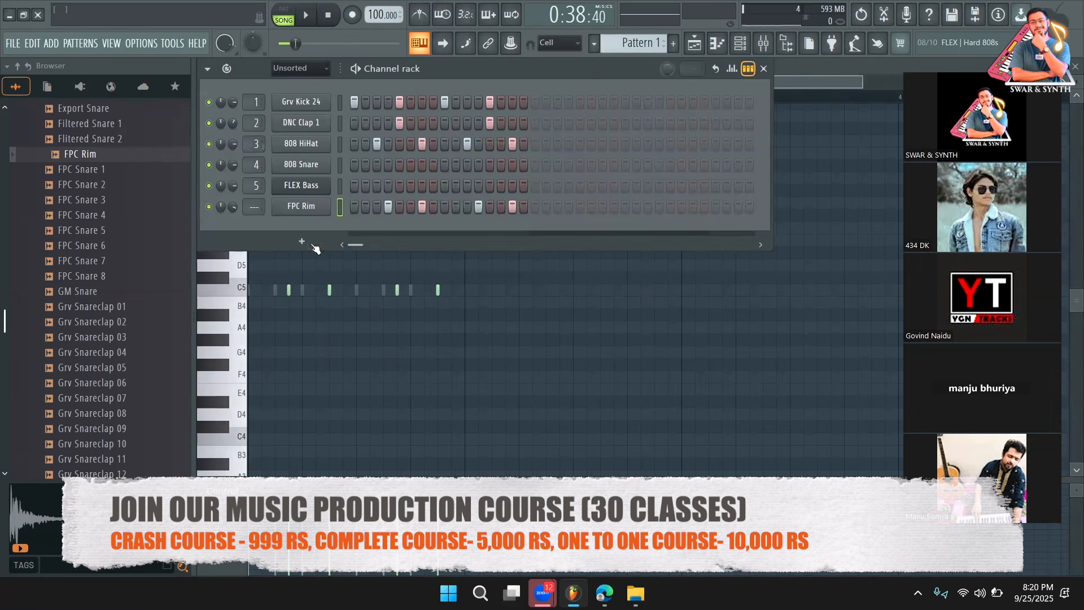
right_click(314, 164)
click(370, 338)
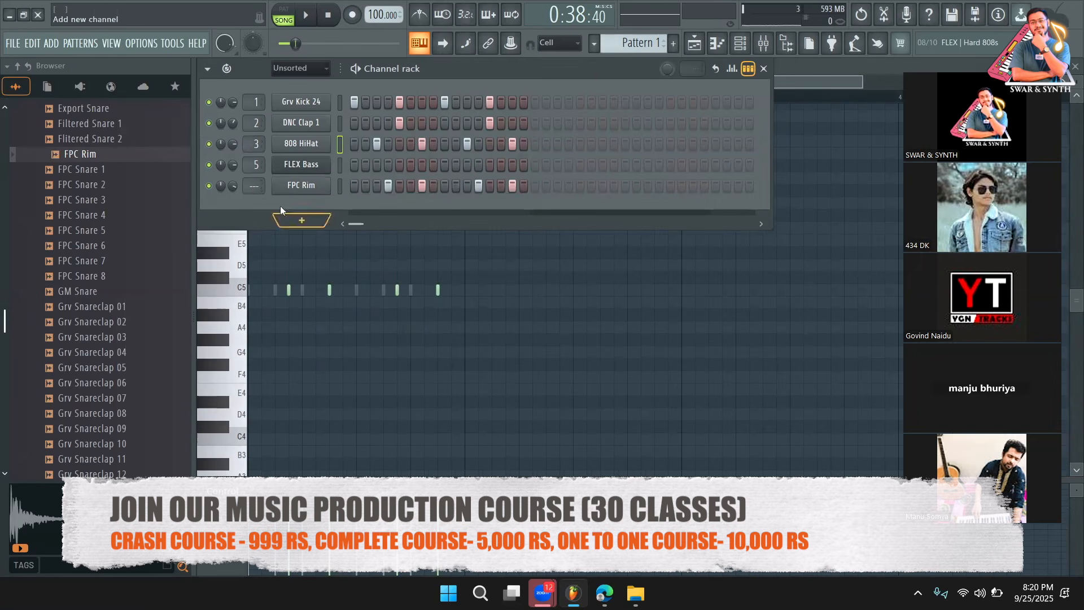
right_click(326, 162)
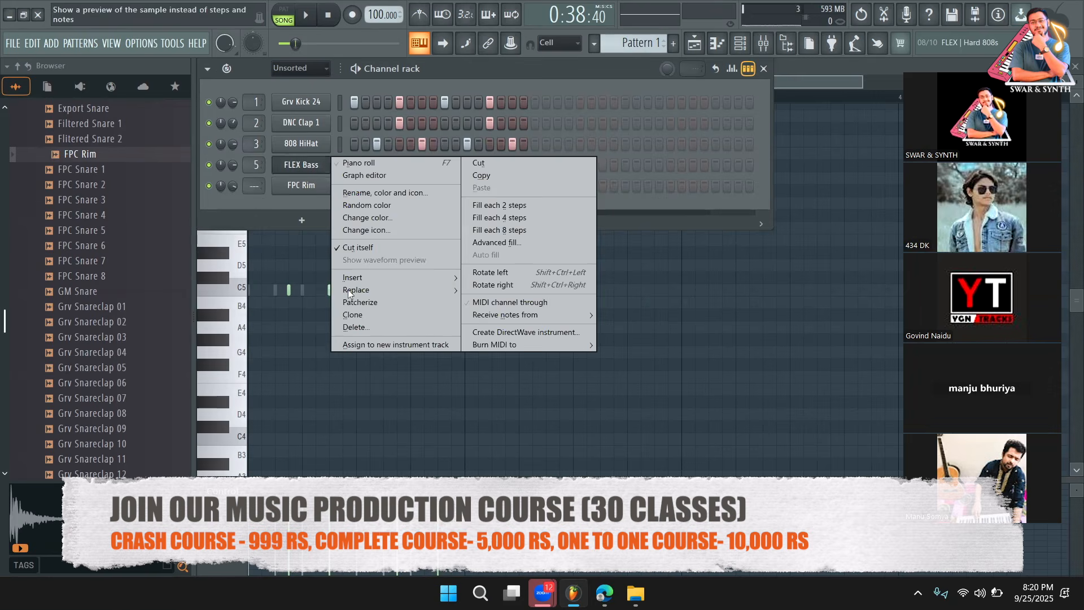
click(356, 333)
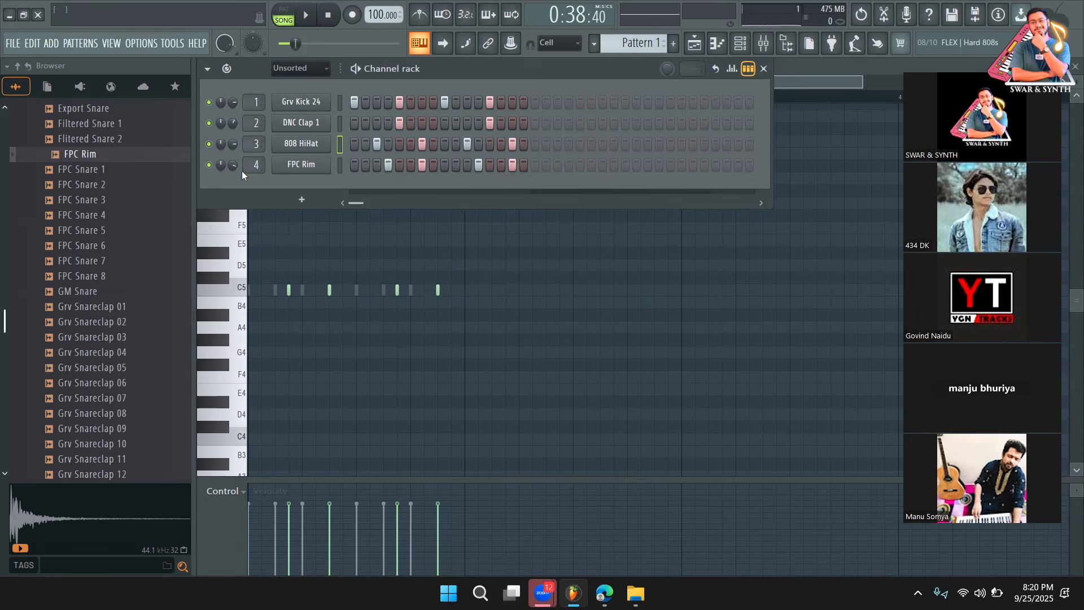
Step: Collapse the Snares and Percussion folders in the browser
scroll(87, 339, up, 6)
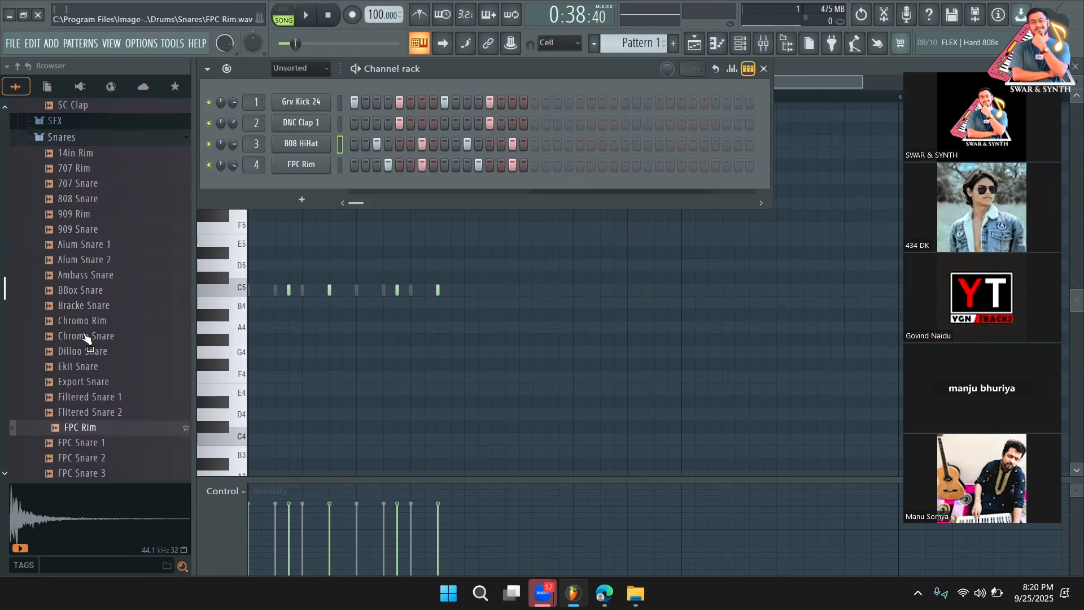
click(134, 138)
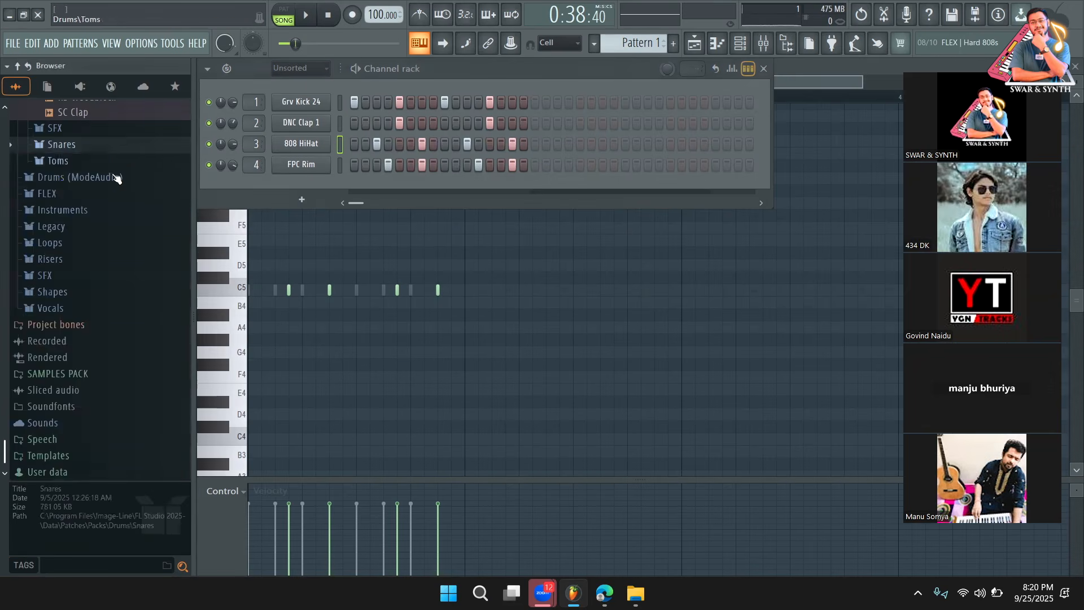
scroll(96, 254, up, 15)
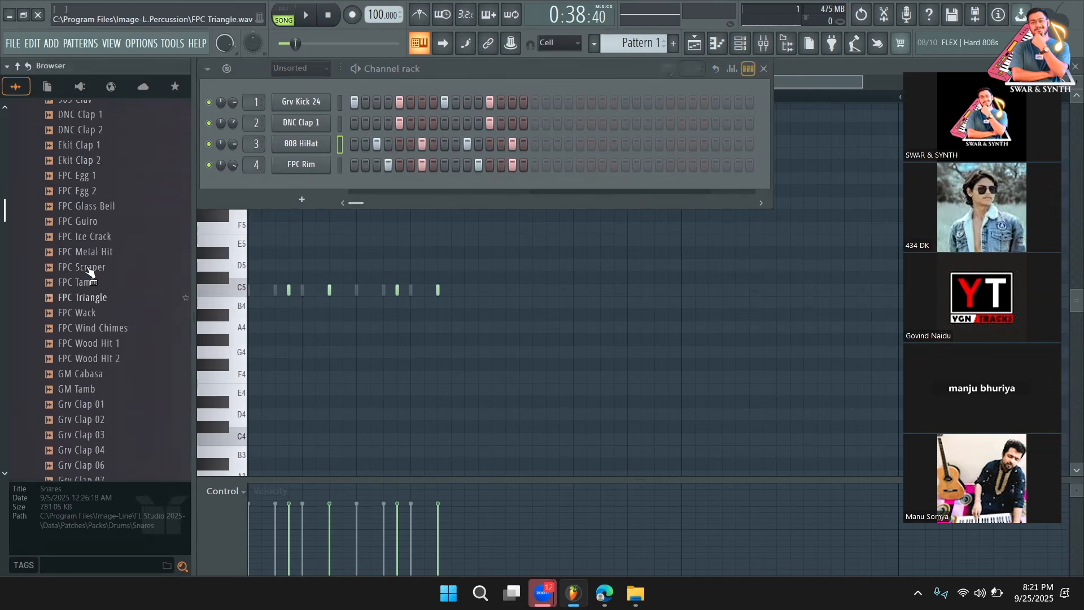
scroll(89, 271, up, 10)
click(82, 340)
scroll(79, 294, down, 2)
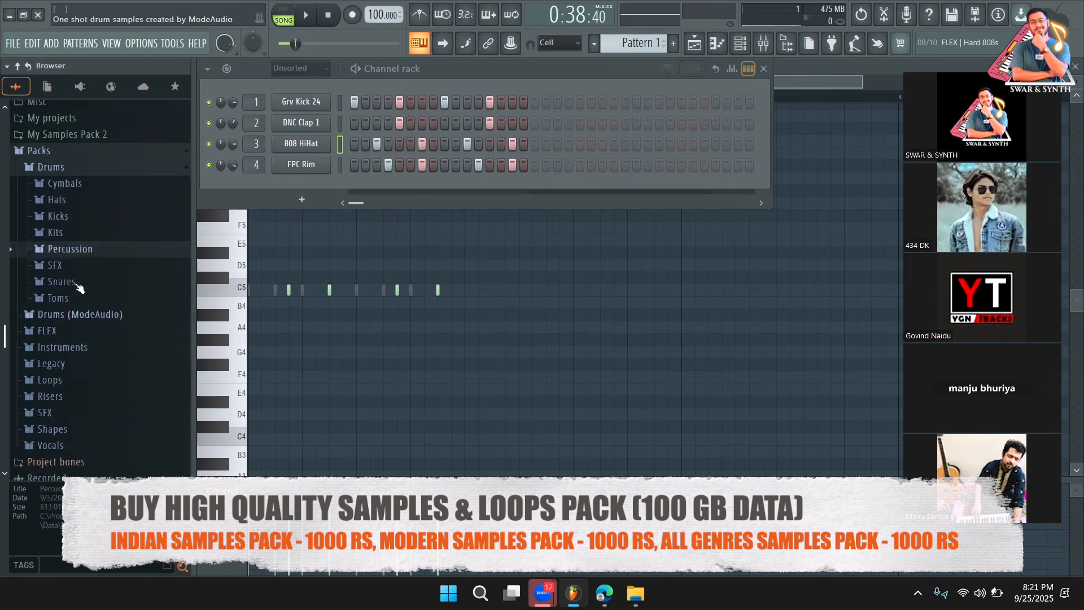
Step: Add FPC Egg 1 and FPC Tamb from the Percussion folder as new channels
click(70, 249)
scroll(85, 282, down, 5)
scroll(85, 283, up, 2)
scroll(85, 282, up, 2)
scroll(90, 276, down, 3)
click(99, 267)
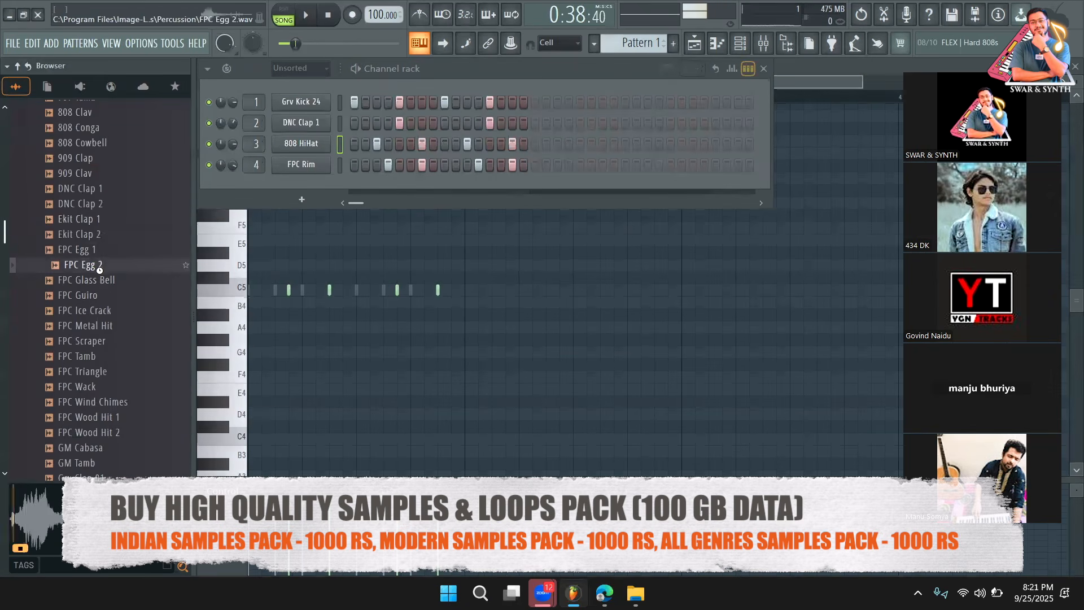
drag(99, 249, 297, 181)
scroll(87, 281, down, 10)
scroll(88, 226, up, 6)
click(90, 176)
drag(90, 176, 319, 207)
Step: Put FPC Egg 1 hits on steps 3 and 11 and FPC Tamb hits on steps 7 and 15 during playback
click(377, 185)
key(space)
click(422, 207)
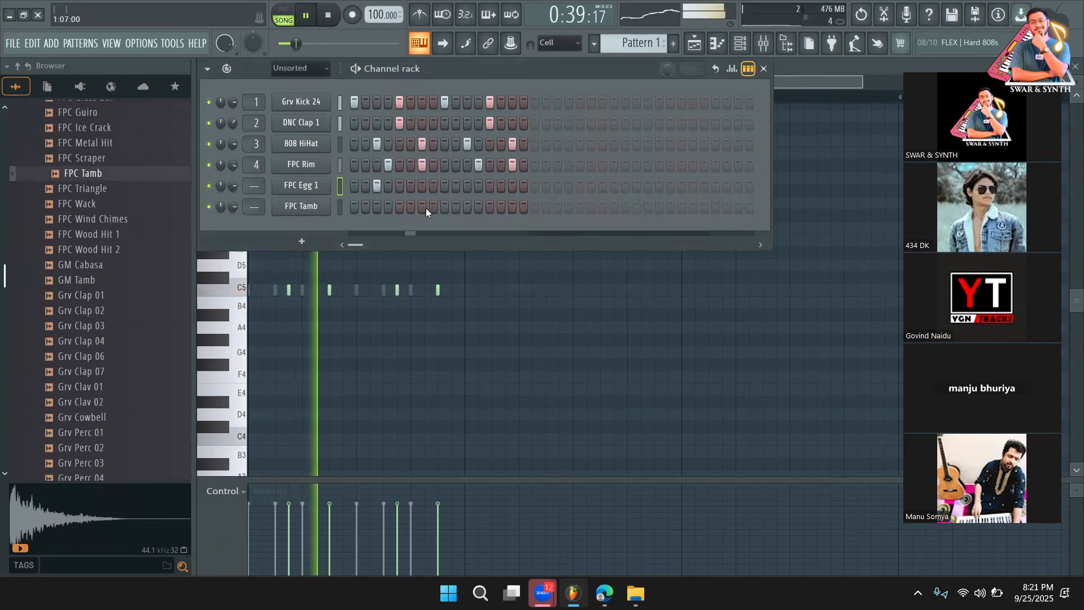
click(467, 186)
click(512, 207)
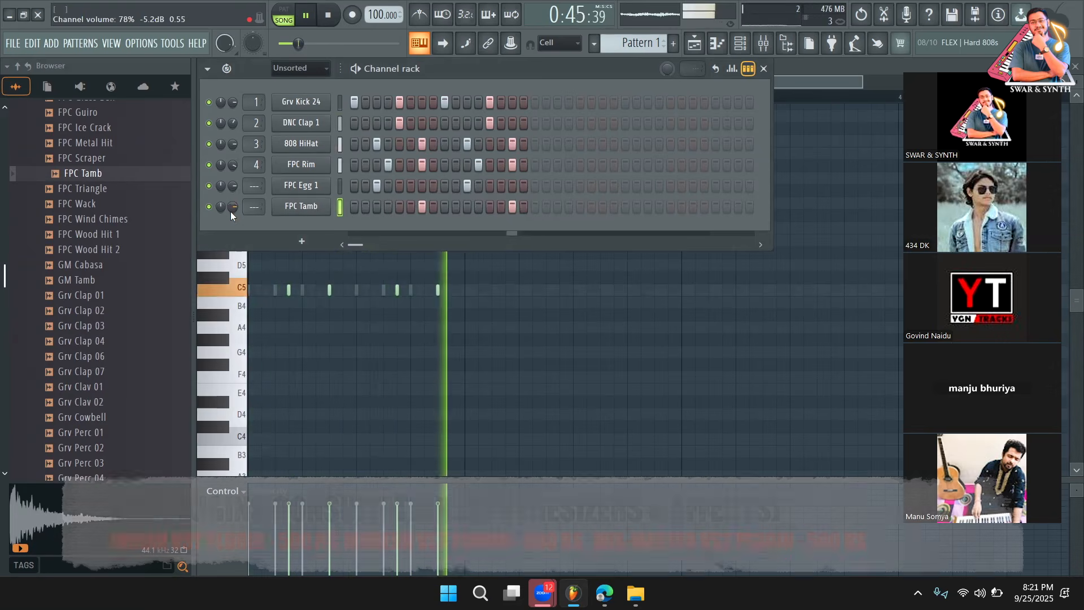
key(space)
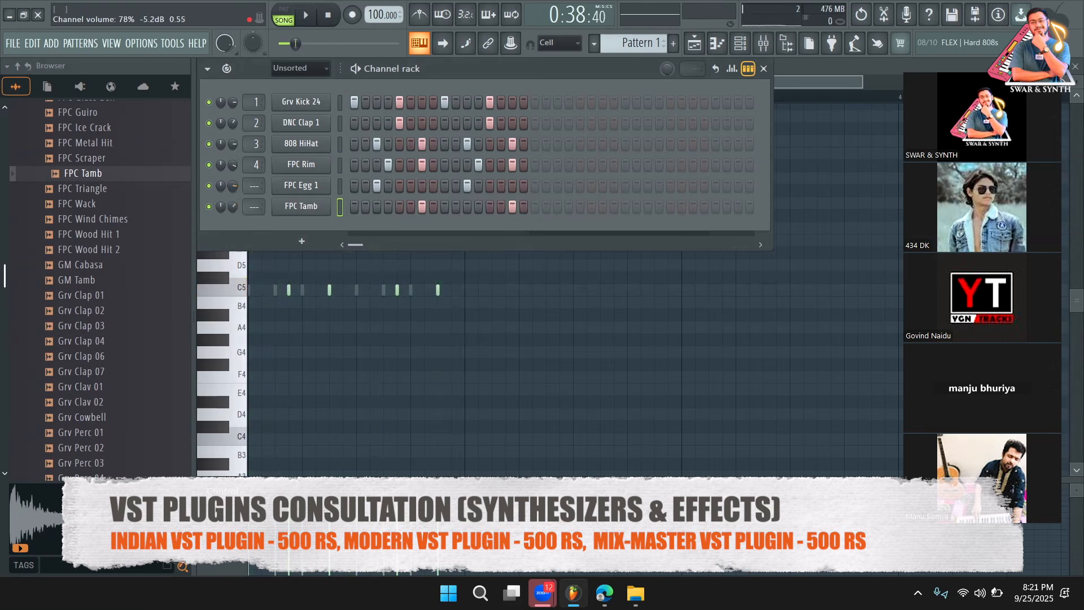
Step: Audition percussion samples such as Linn Conga, Pap Clap, RD Gui 1, RD Sleigh, Linn Tamb and Industrial Bongo
scroll(84, 277, down, 8)
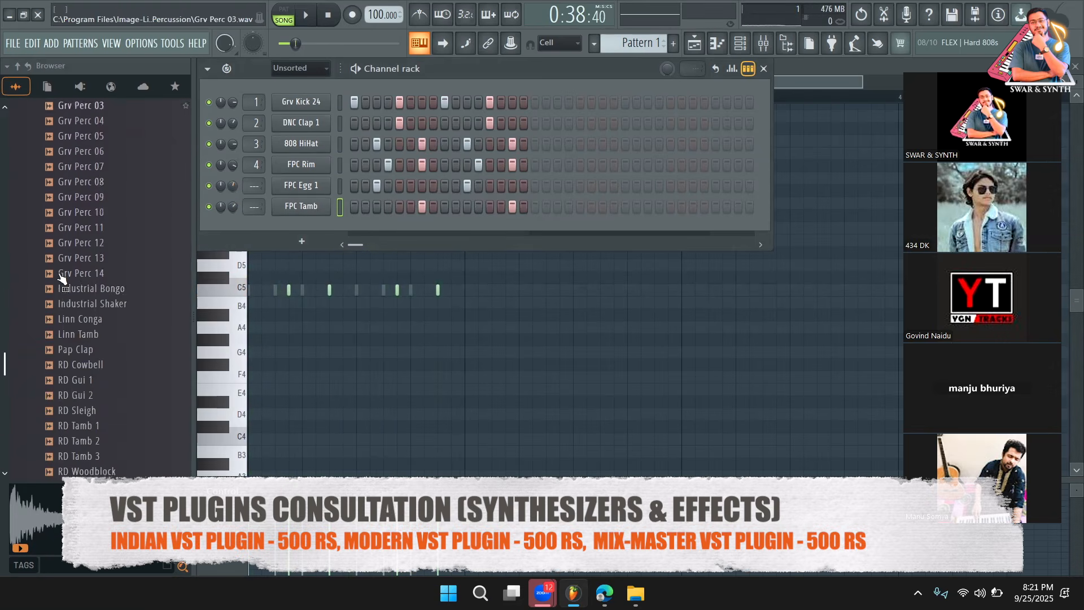
click(85, 310)
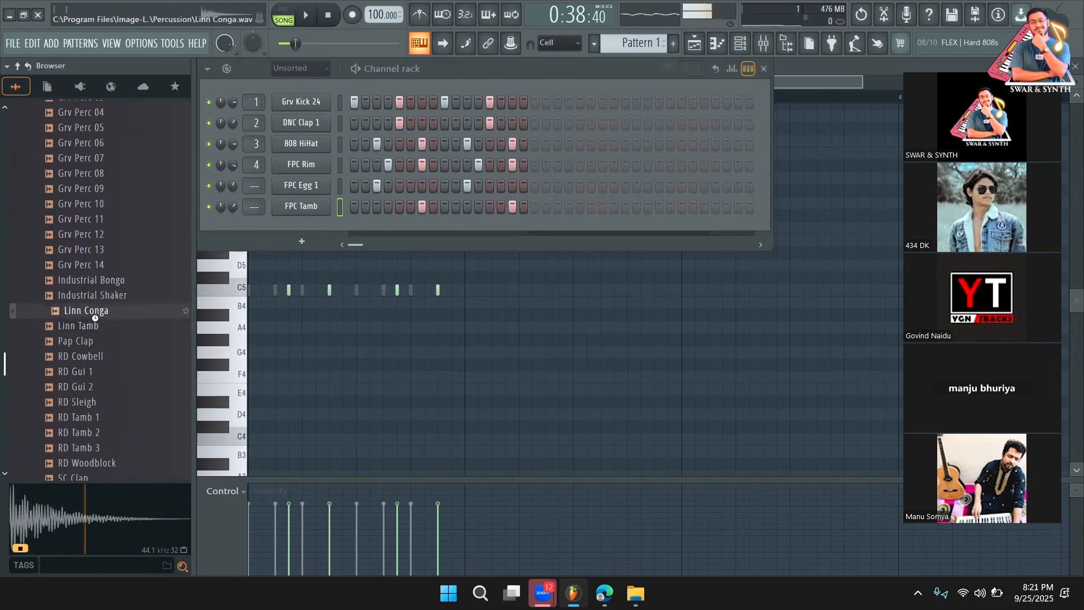
click(90, 340)
click(94, 372)
click(95, 401)
click(113, 328)
click(102, 310)
click(107, 280)
click(108, 326)
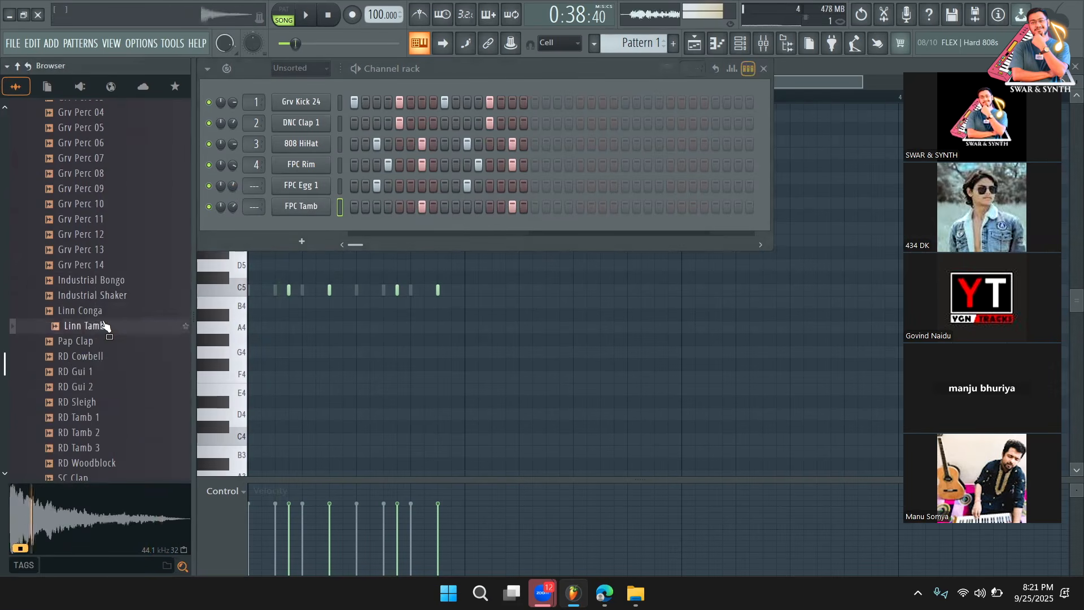
Step: Add Linn Conga as a new channel with hits on steps 14 and 16 while the arrangement plays
click(101, 312)
drag(298, 233, 343, 239)
key(space)
click(499, 228)
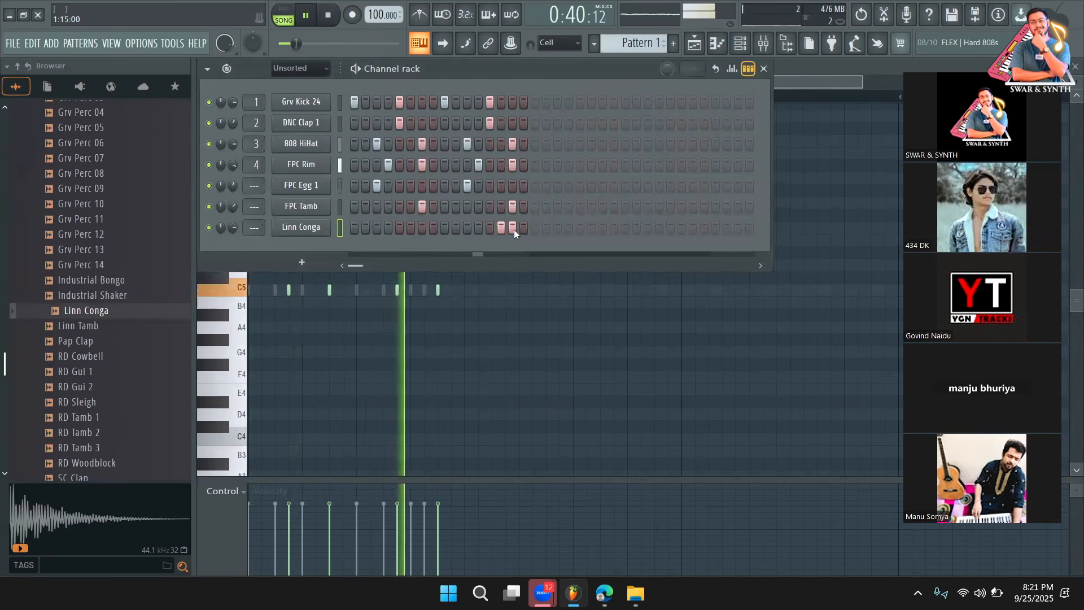
click(520, 229)
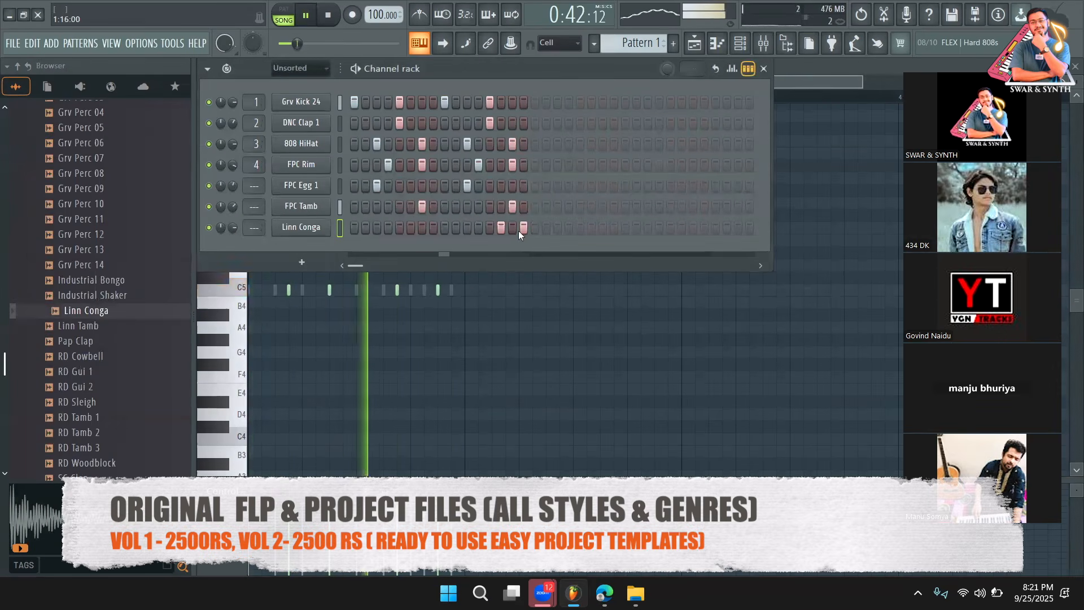
Step: Rework the Linn Conga row so it hits on steps 13 through 16 while the arrangement plays
click(522, 229)
click(501, 229)
click(494, 229)
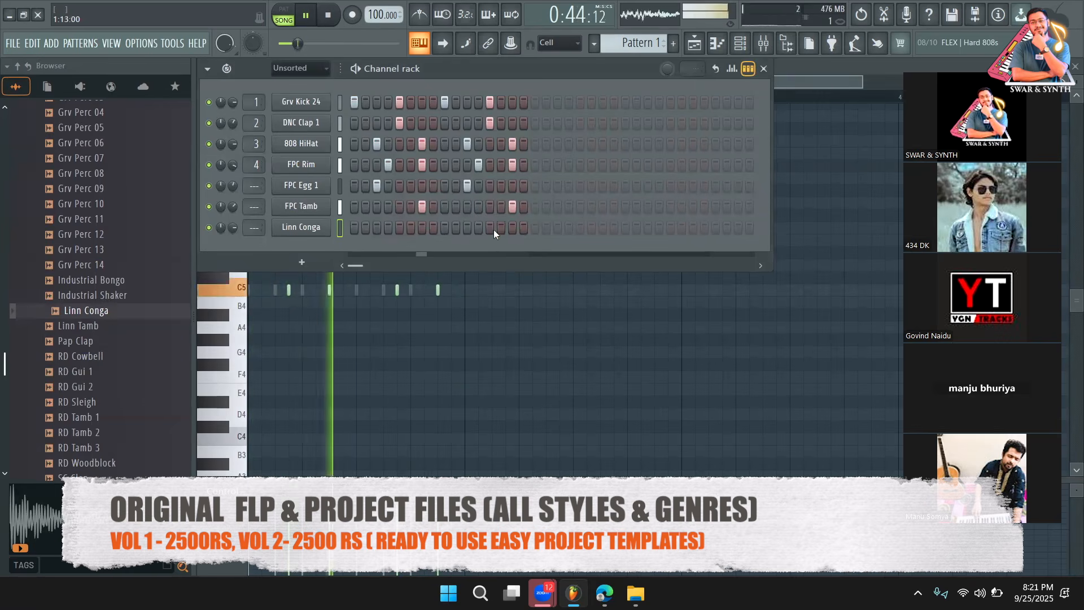
click(509, 230)
click(502, 229)
click(522, 228)
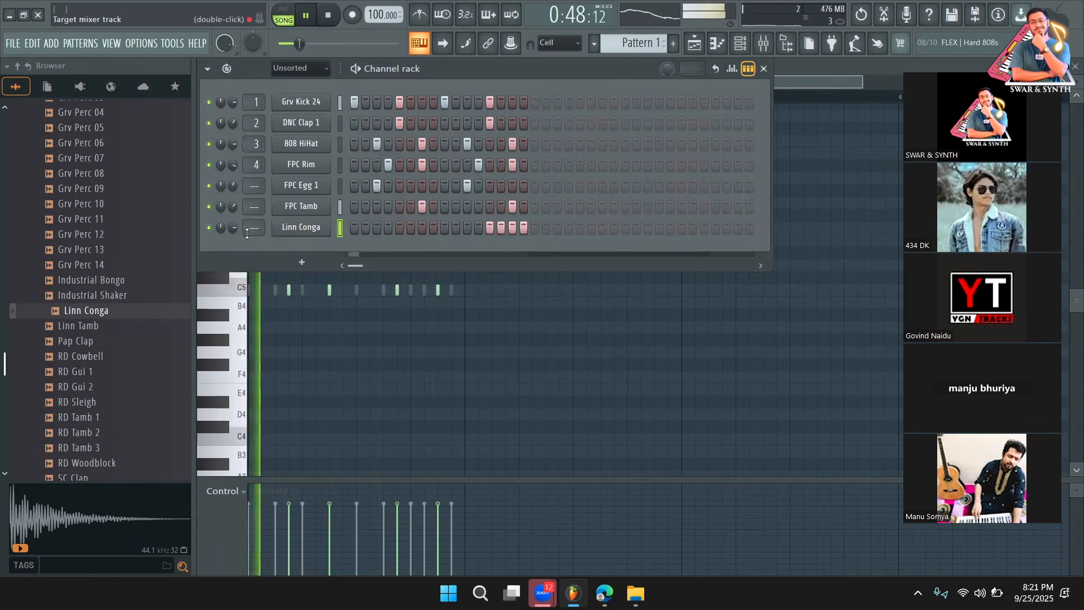
Step: Adjust the Linn Conga channel volume to about 52% and play the drum pattern on its own
scroll(232, 227, down, 2)
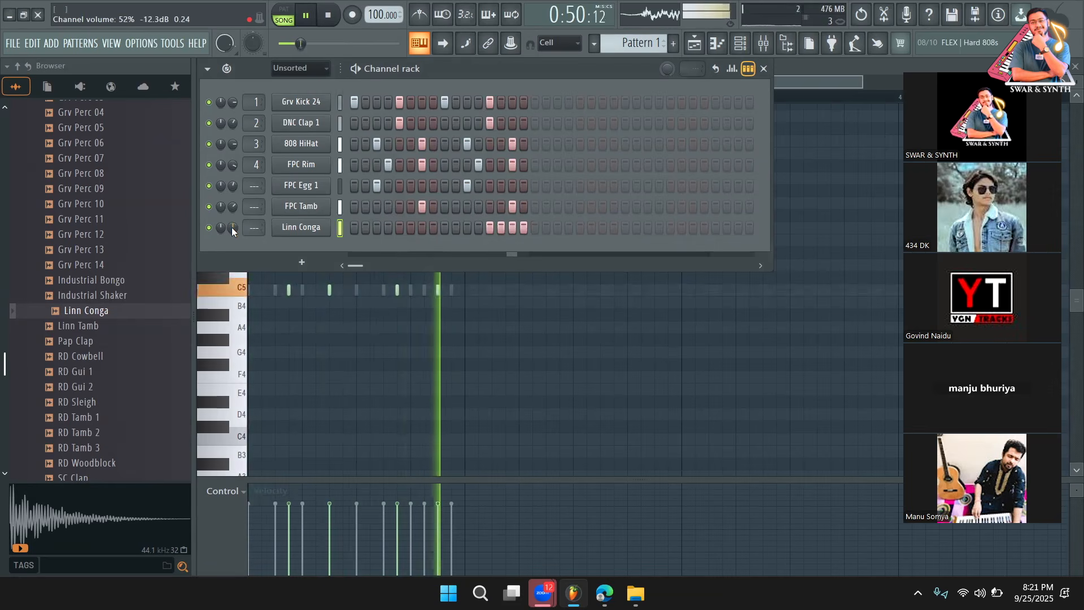
scroll(232, 227, up, 1)
key(space)
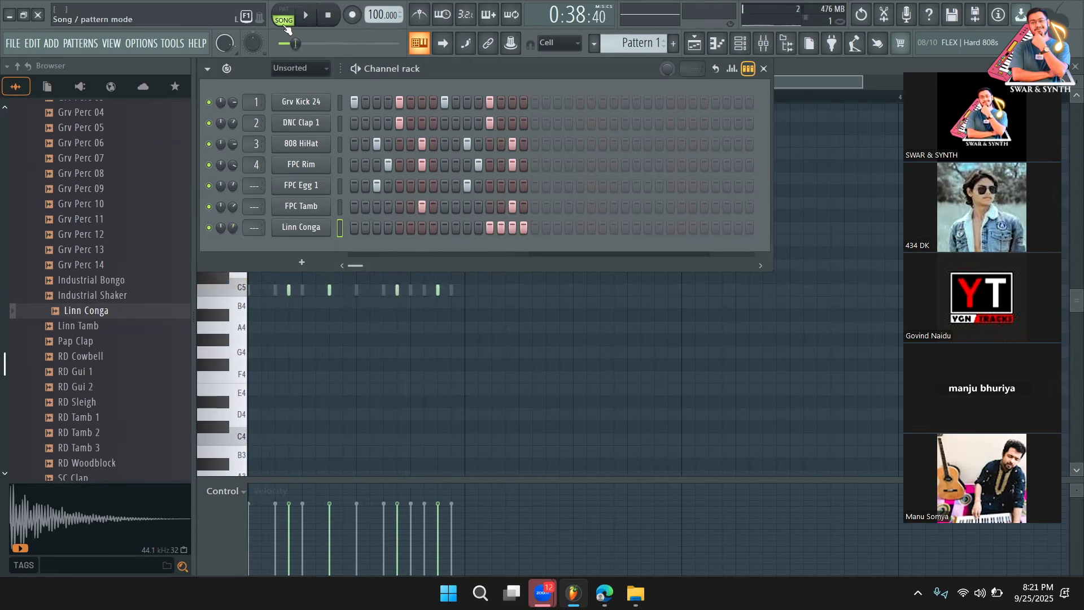
key(space)
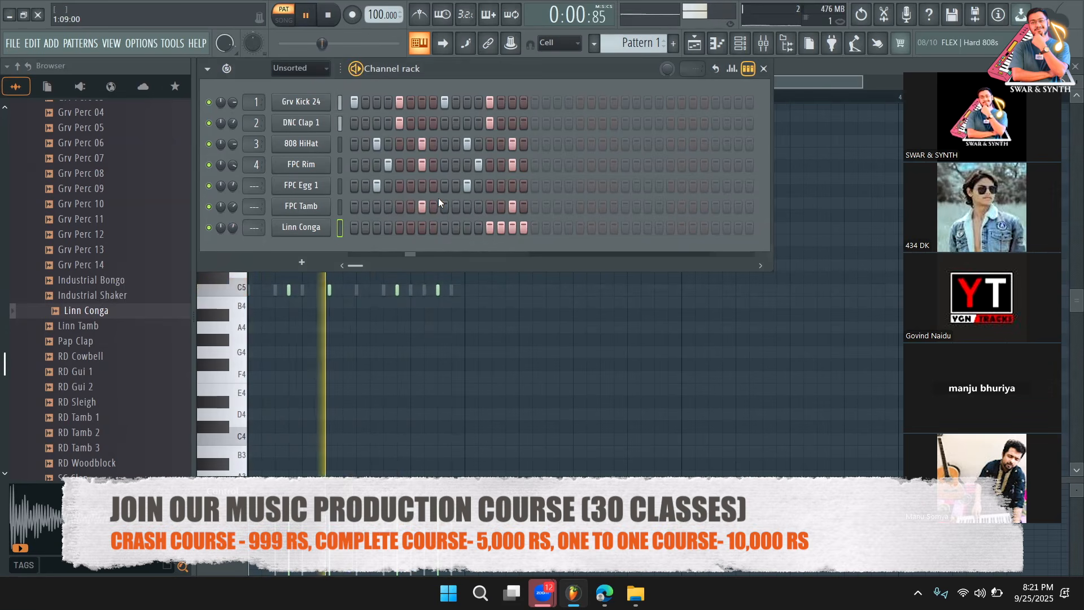
key(space)
Step: Set the vocal clip's channel volume to about 35% in its clip settings and play the arrangement from bar 17
key(F5)
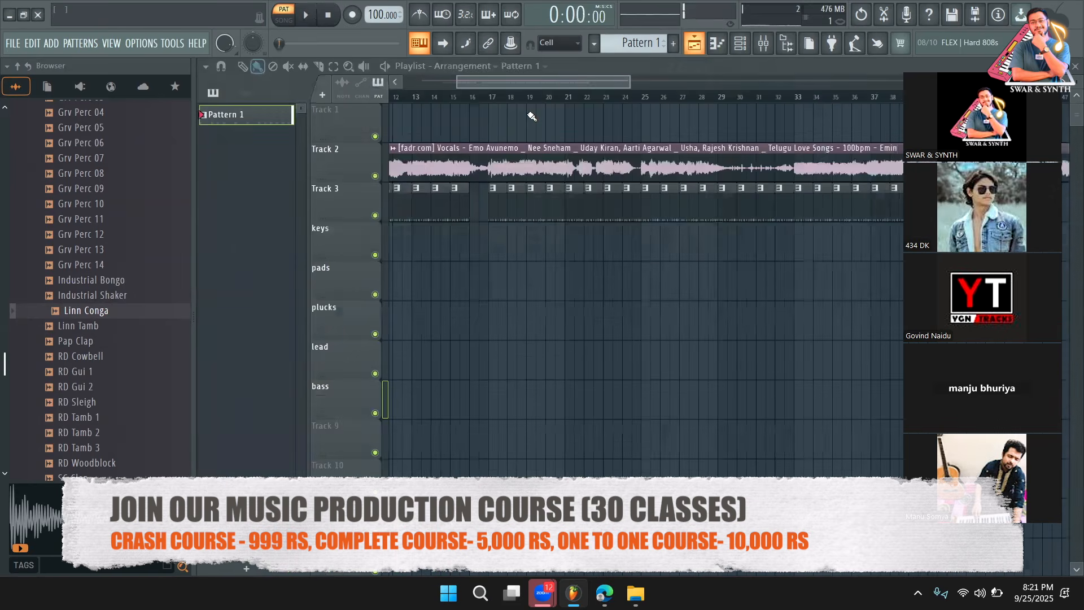
click(490, 97)
double_click(522, 170)
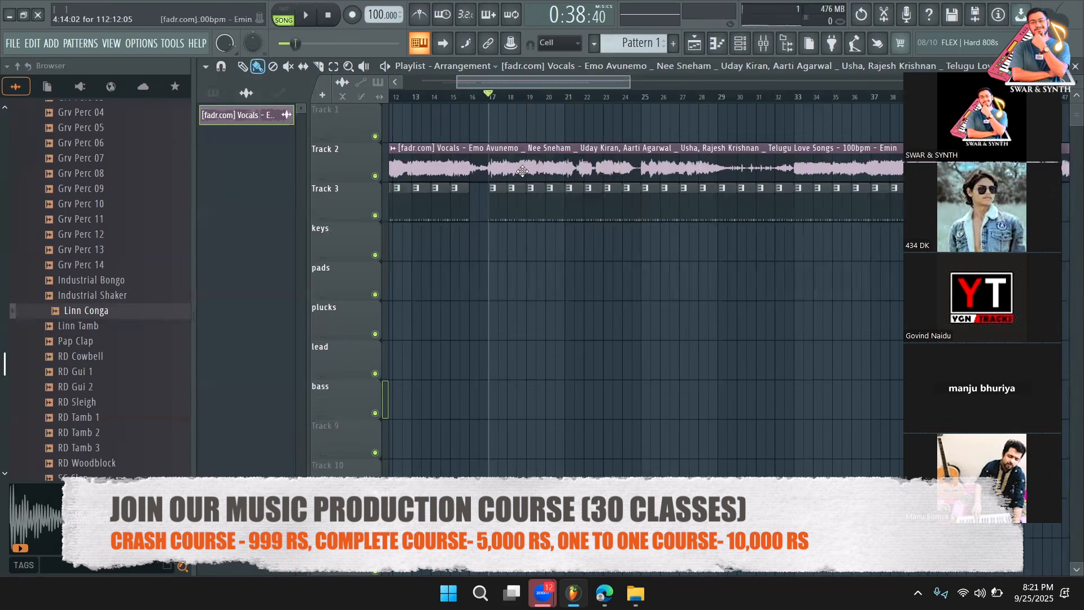
key(space)
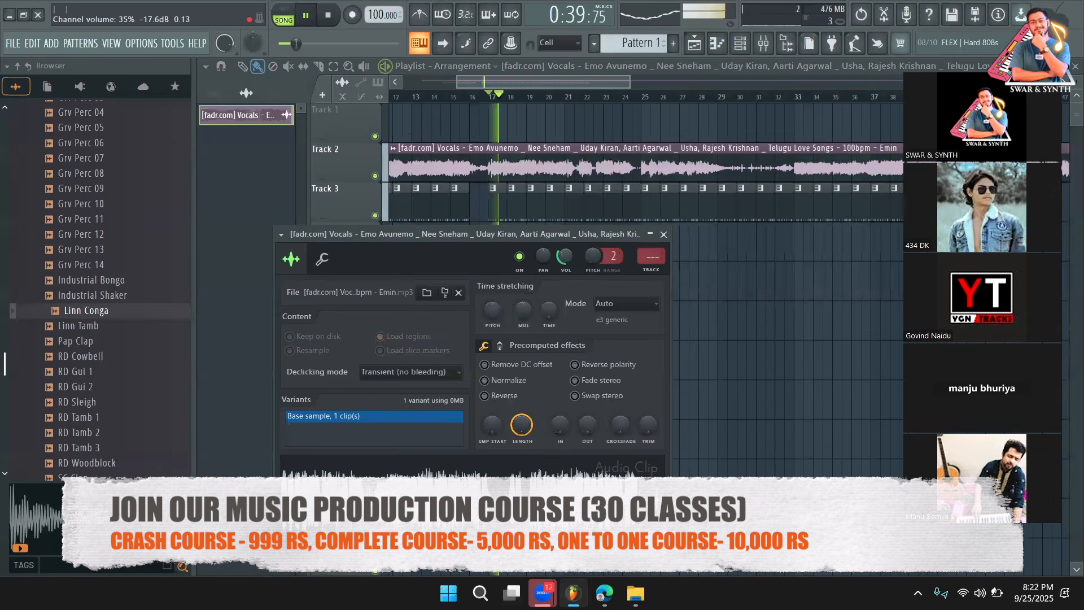
click(713, 271)
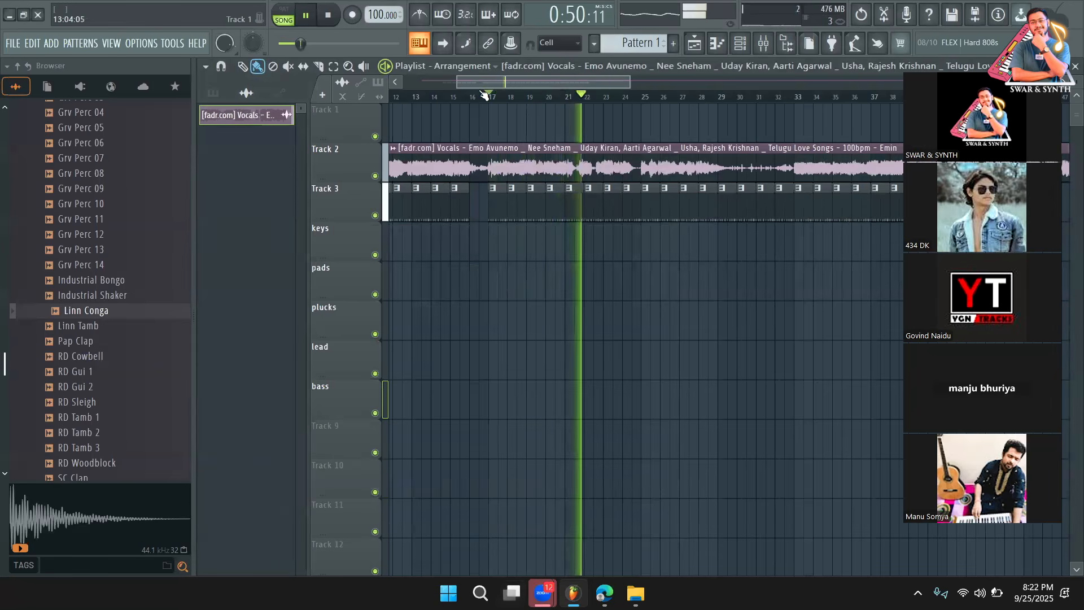
key(space)
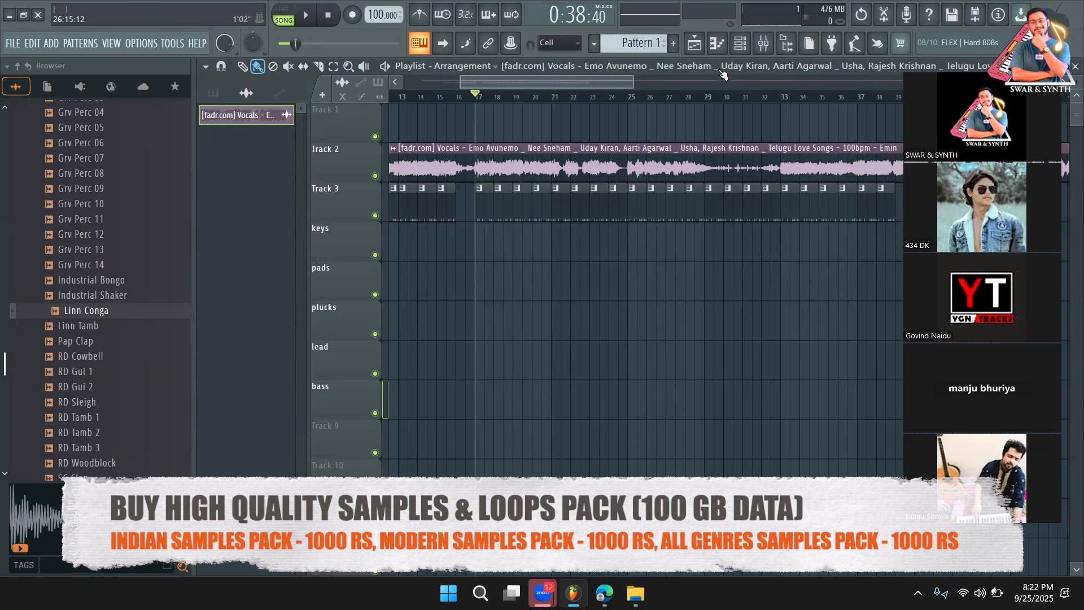
Step: Show the Unsorted channel group in the channel rack and switch to the empty Pattern 4
click(741, 43)
click(291, 66)
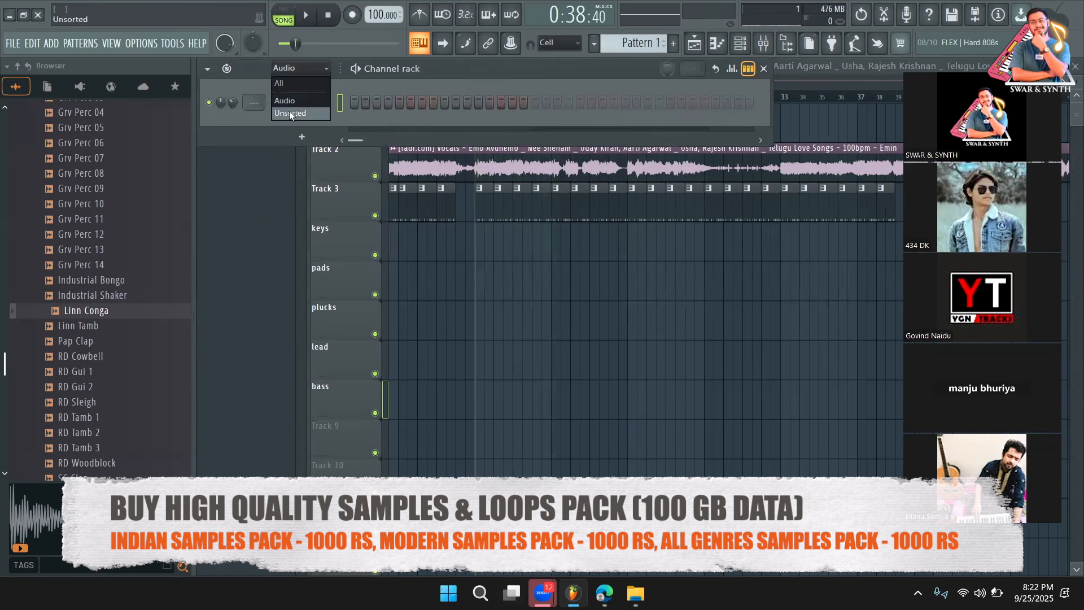
click(290, 111)
scroll(652, 45, down, 3)
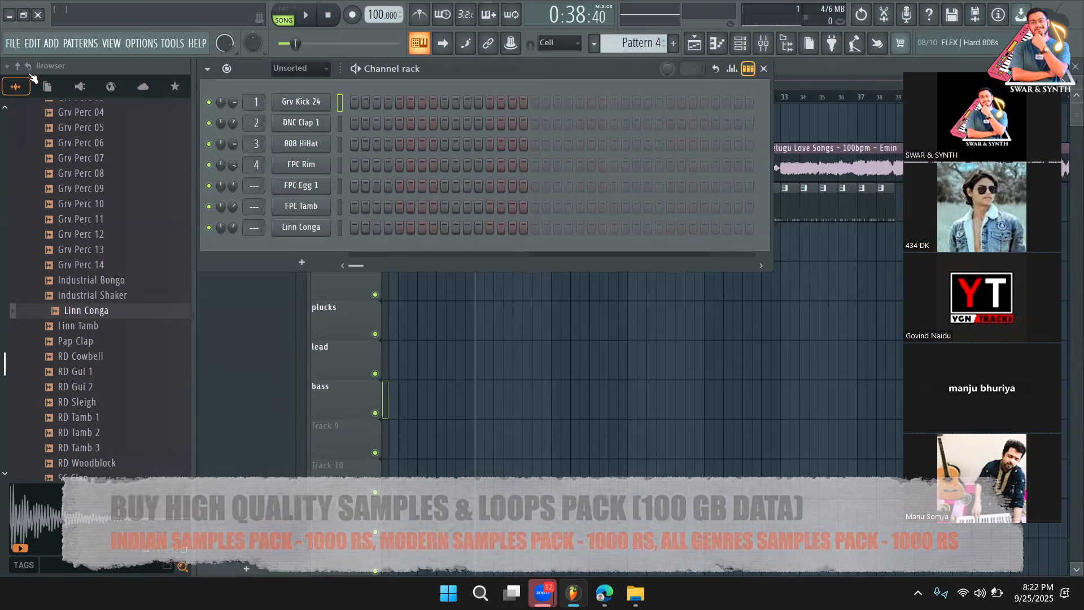
Step: Add the Rhodes preset from the Packs Instruments Keyboard folder as a new channel
click(19, 67)
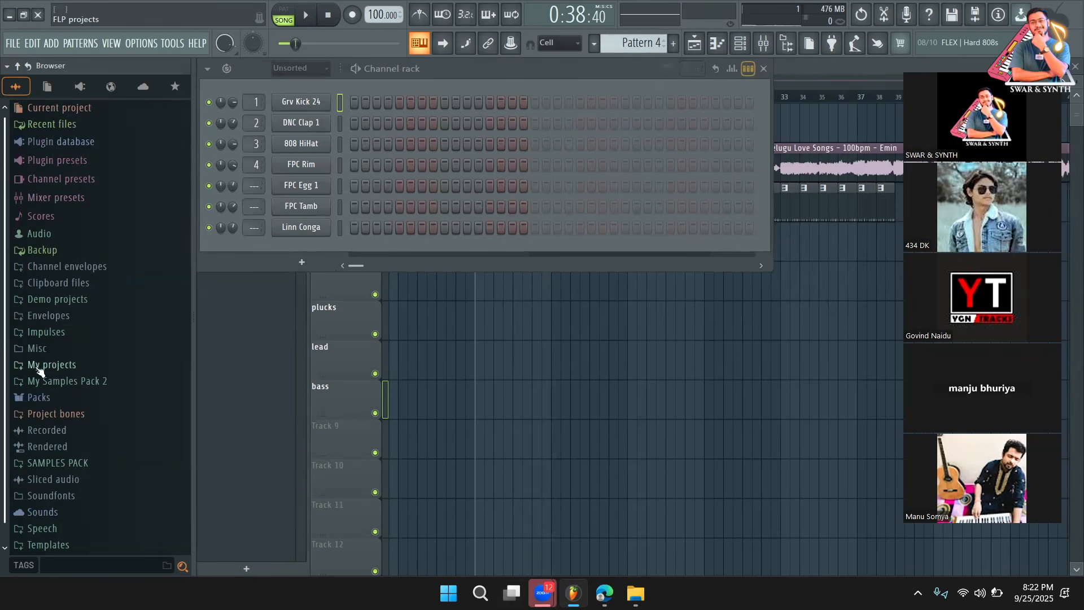
click(57, 398)
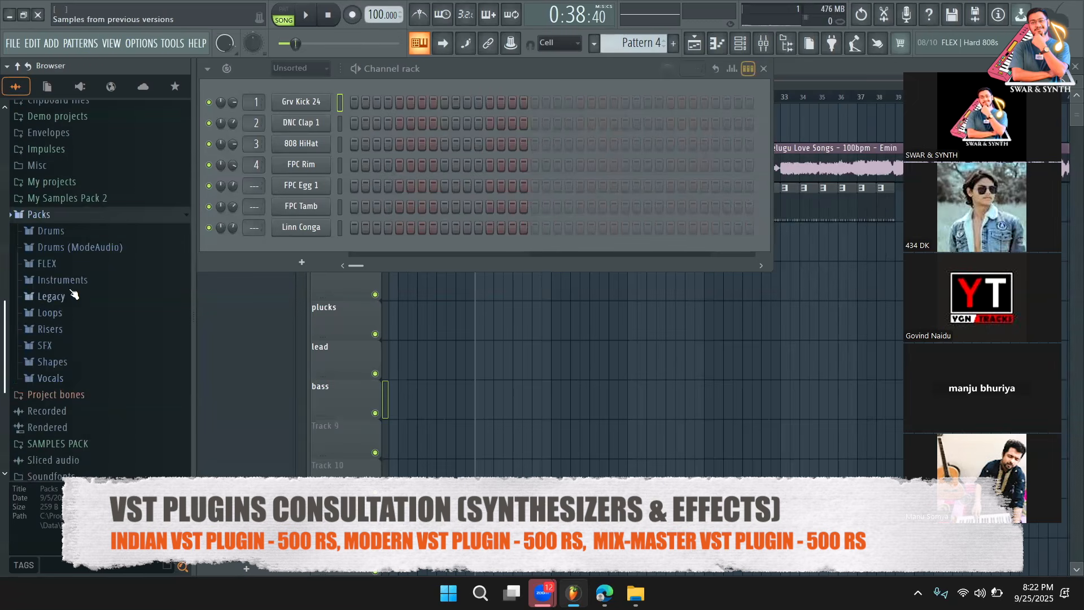
click(66, 280)
click(71, 329)
drag(81, 389, 232, 312)
drag(287, 257, 287, 254)
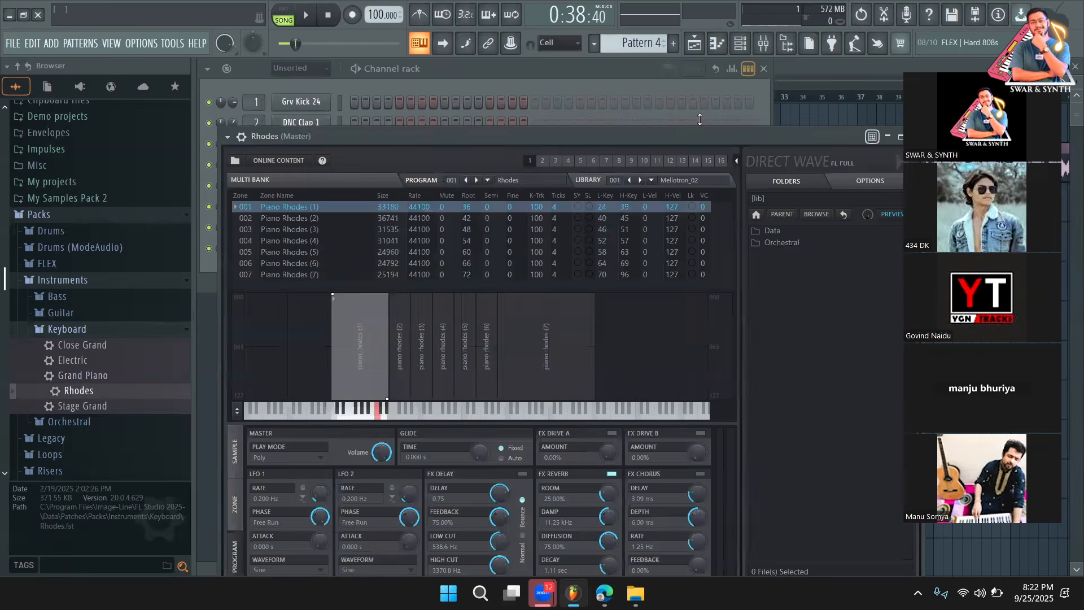
Step: Draw a Minor chord stamp rooted on E5 at the start of the Rhodes piano roll and stretch it to one bar
click(746, 69)
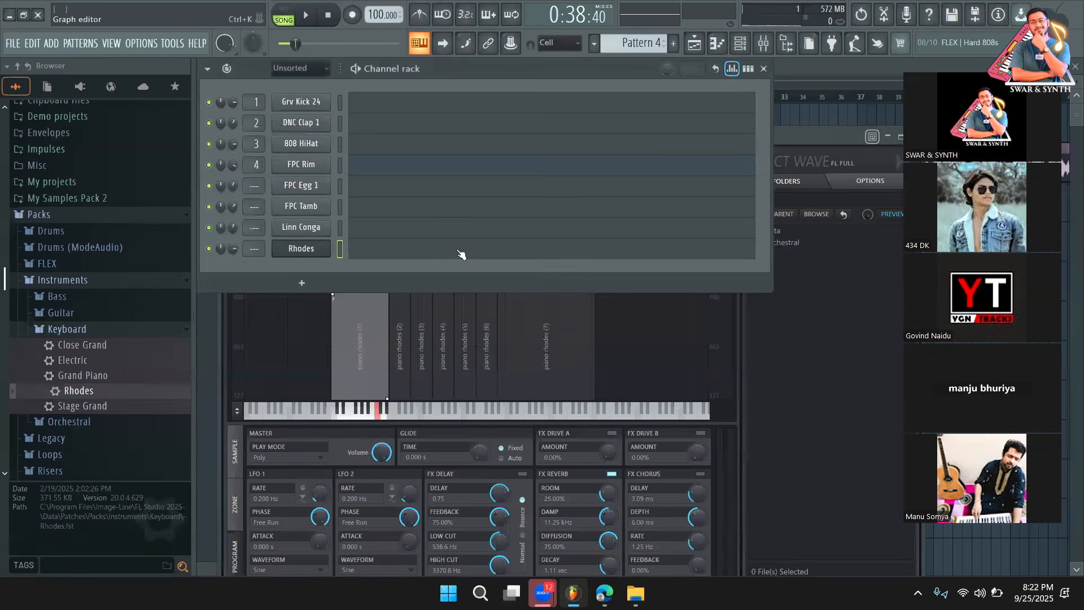
click(385, 254)
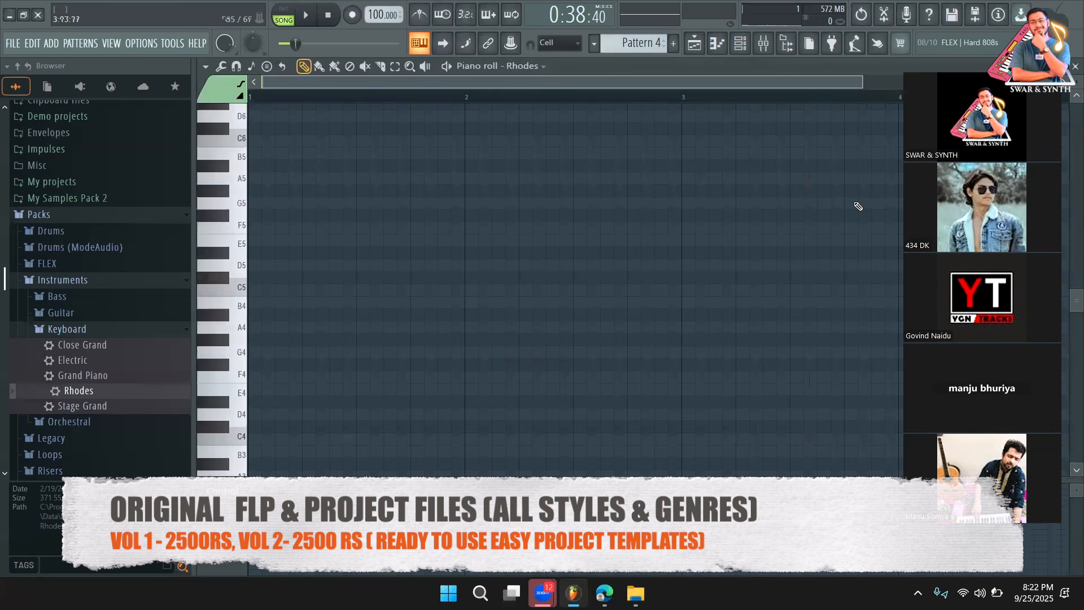
click(267, 70)
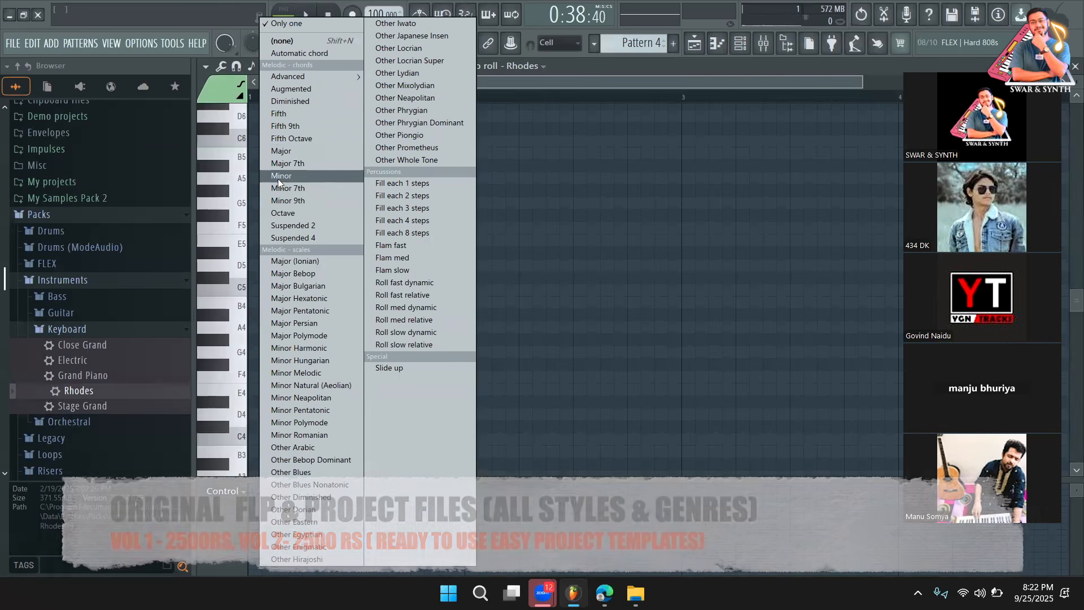
click(280, 177)
scroll(267, 288, up, 2)
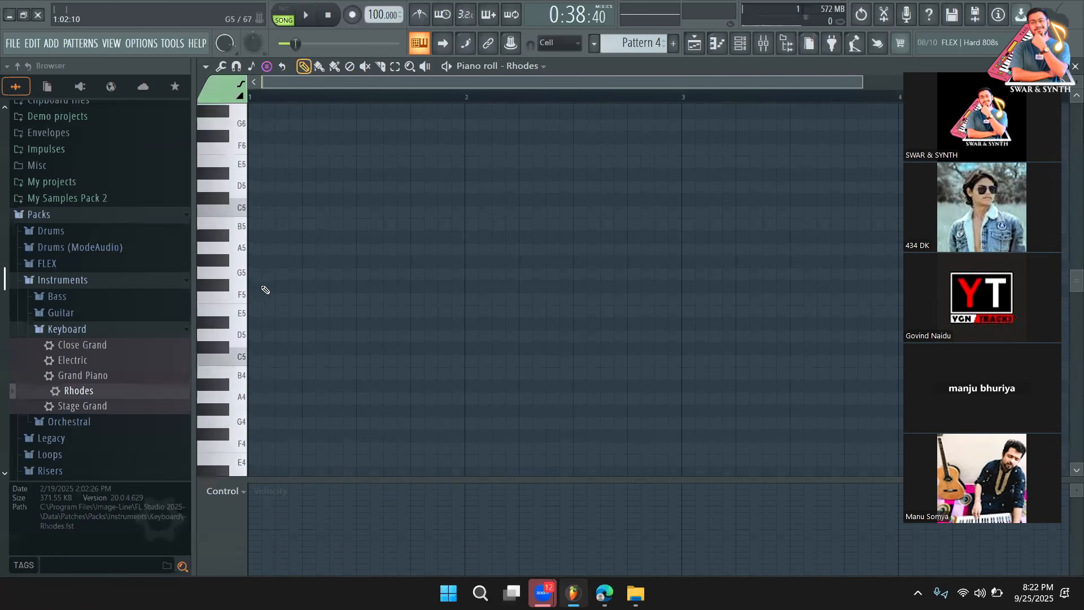
click(262, 314)
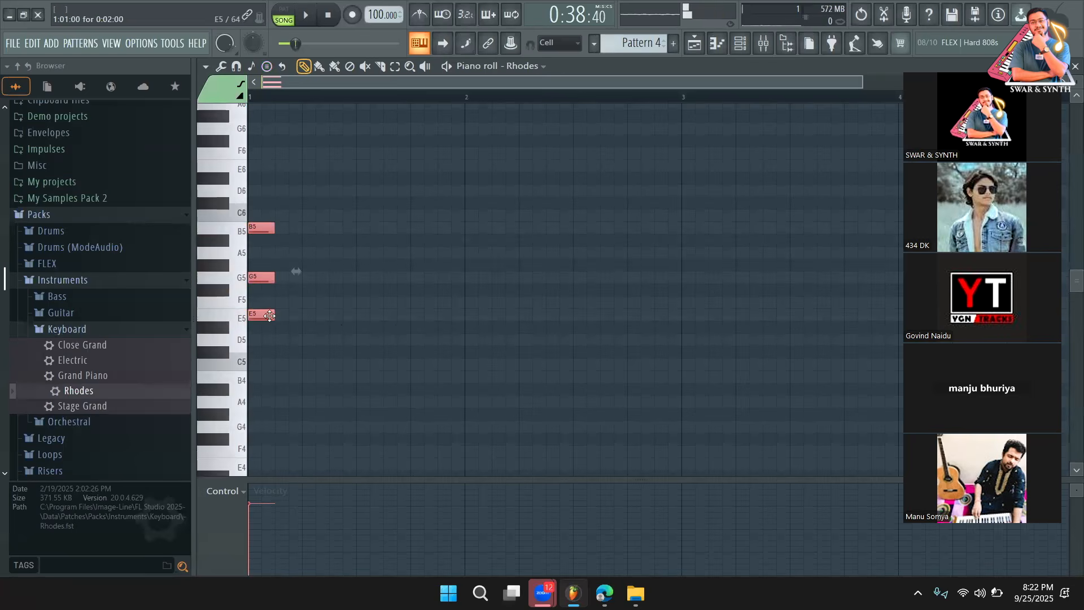
drag(272, 316, 465, 317)
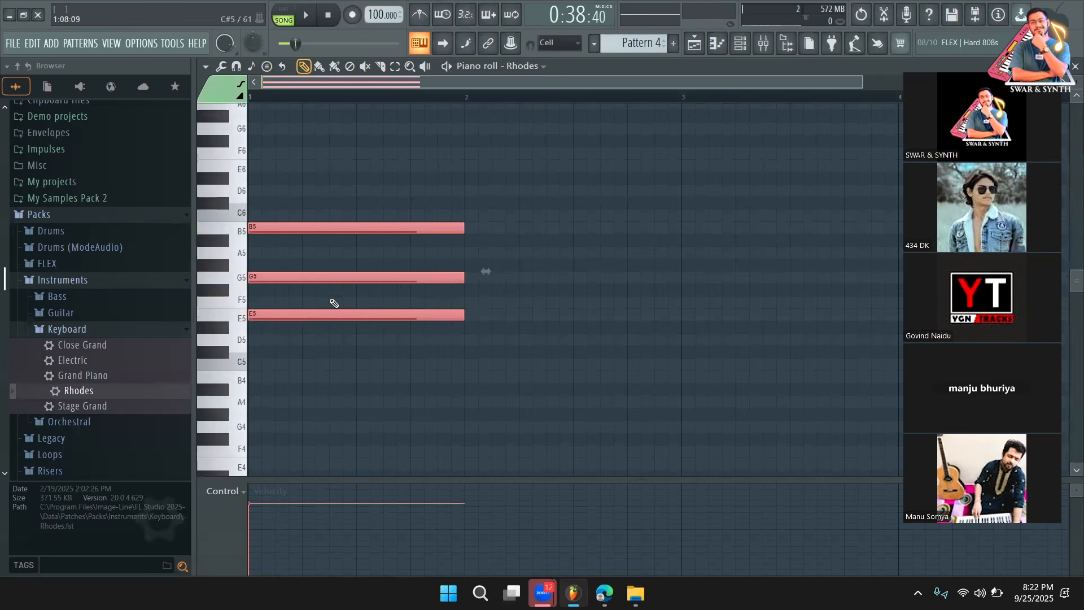
Step: Try the Rhodes chord an octave lower at E4, then move it back to E5 and play the pattern
scroll(335, 304, down, 2)
drag(270, 259, 257, 389)
key(space)
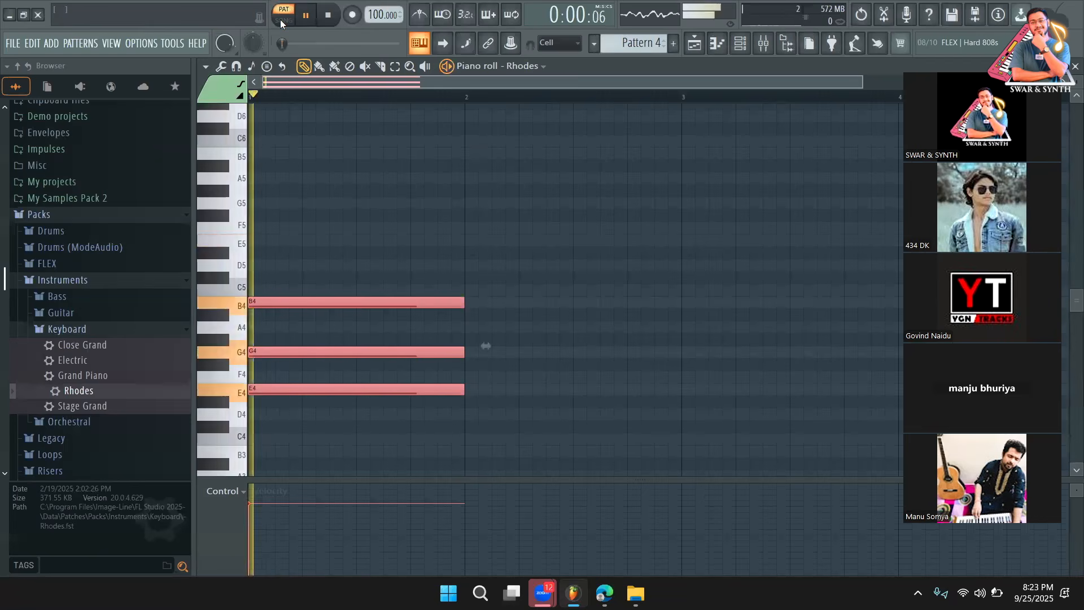
drag(268, 387, 239, 244)
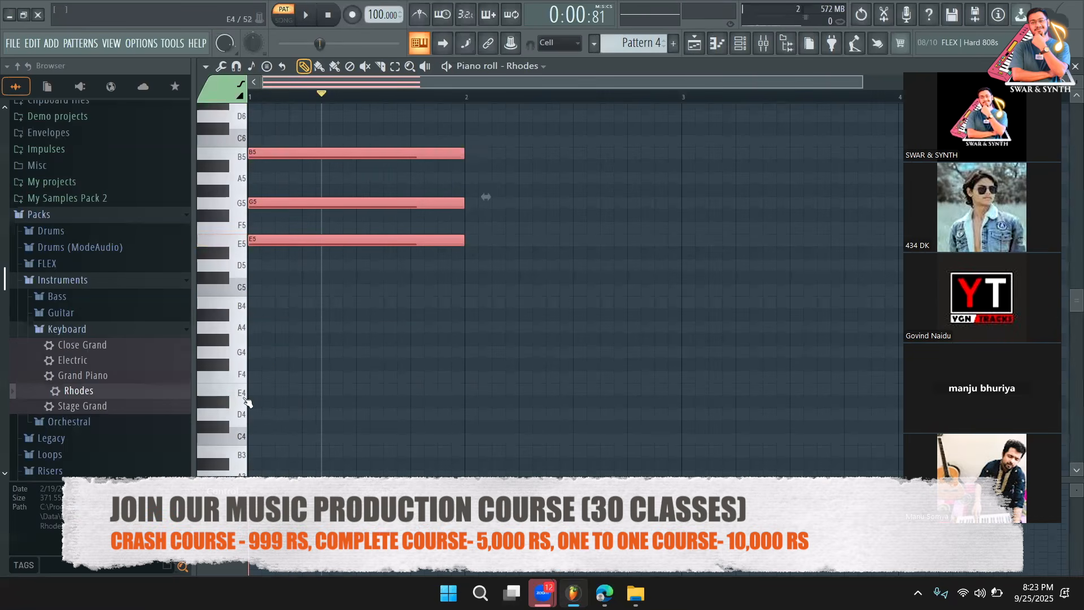
key(space)
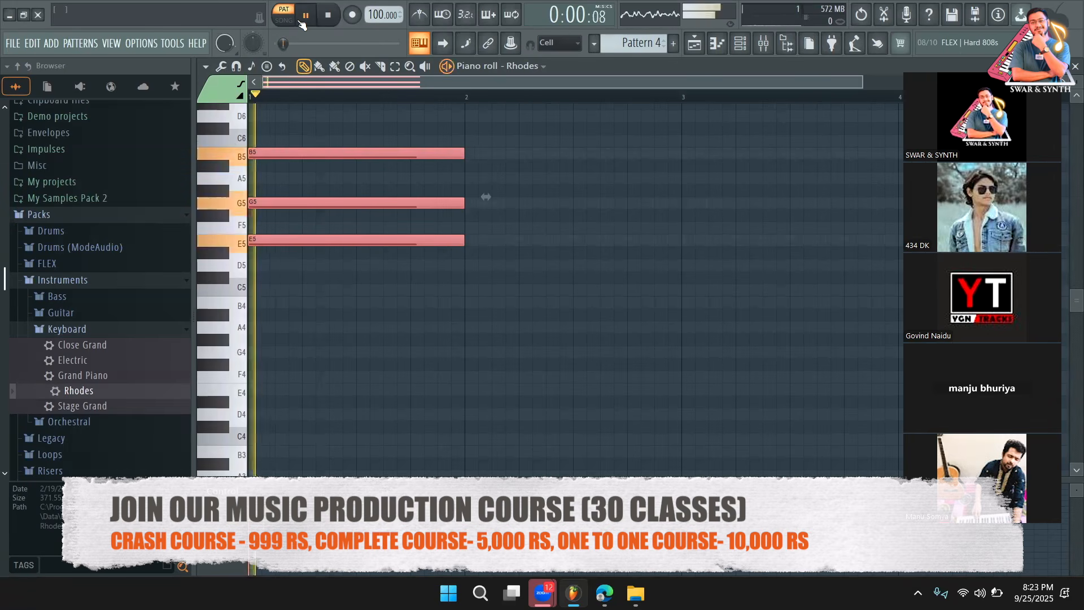
Step: Set the piano roll scale to Minor Natural (Aeolian) with E as the root note
scroll(333, 140, up, 3)
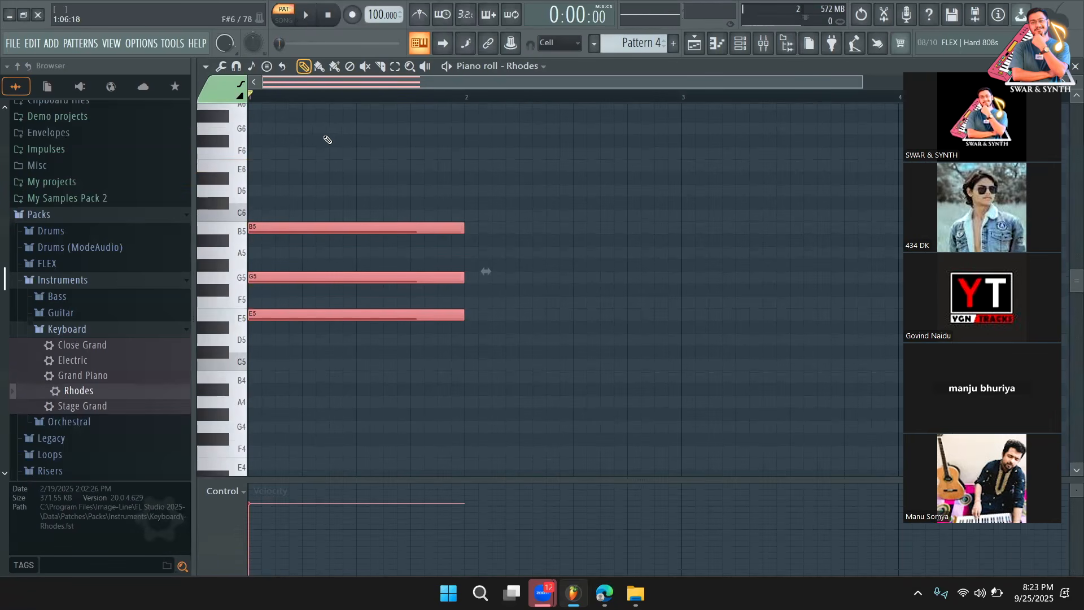
click(257, 68)
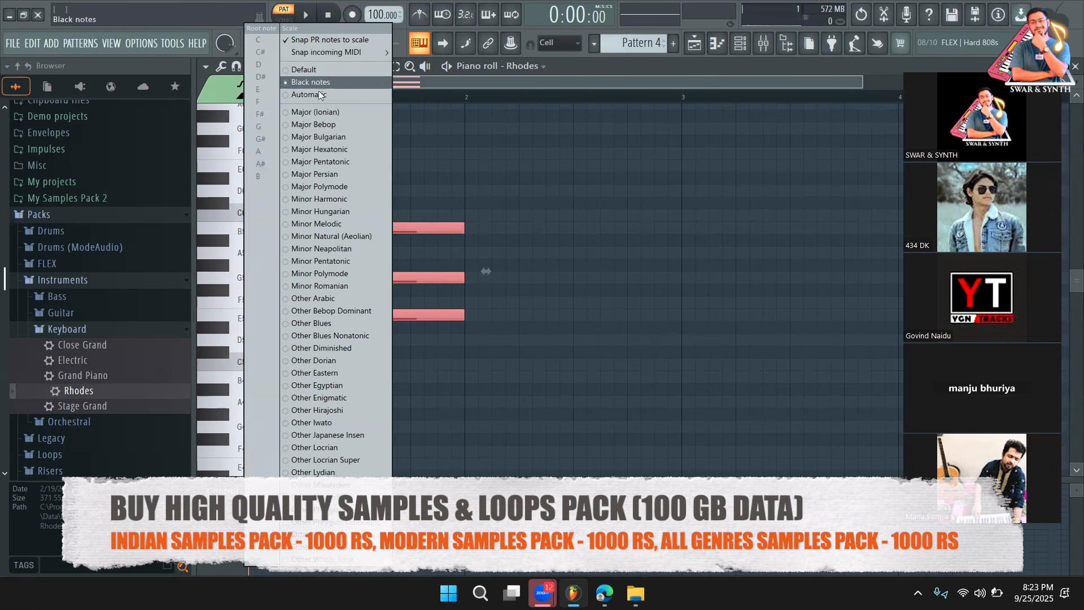
click(325, 237)
click(264, 67)
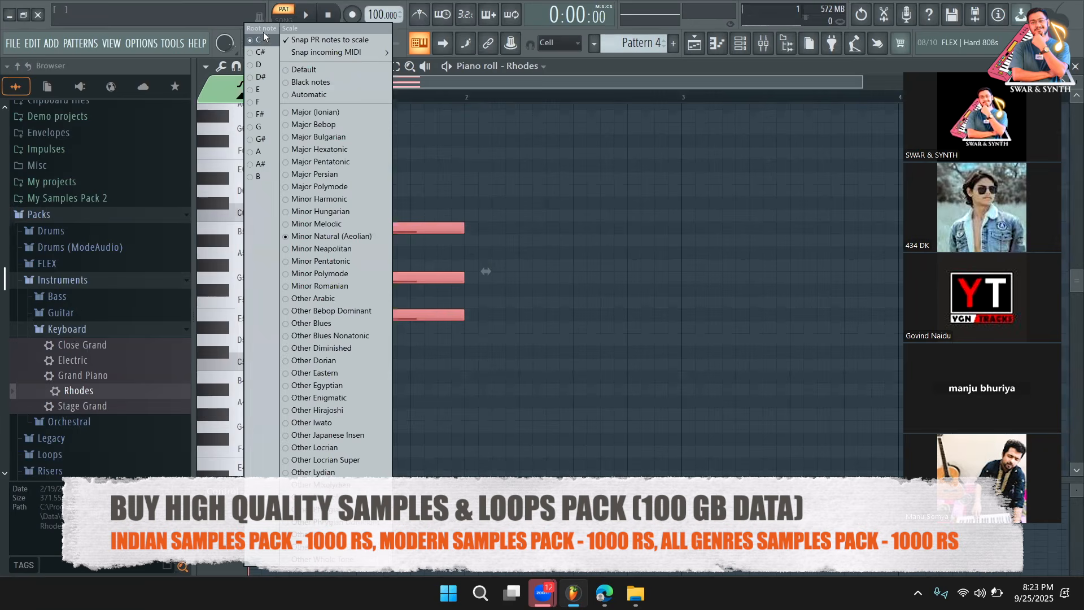
click(257, 90)
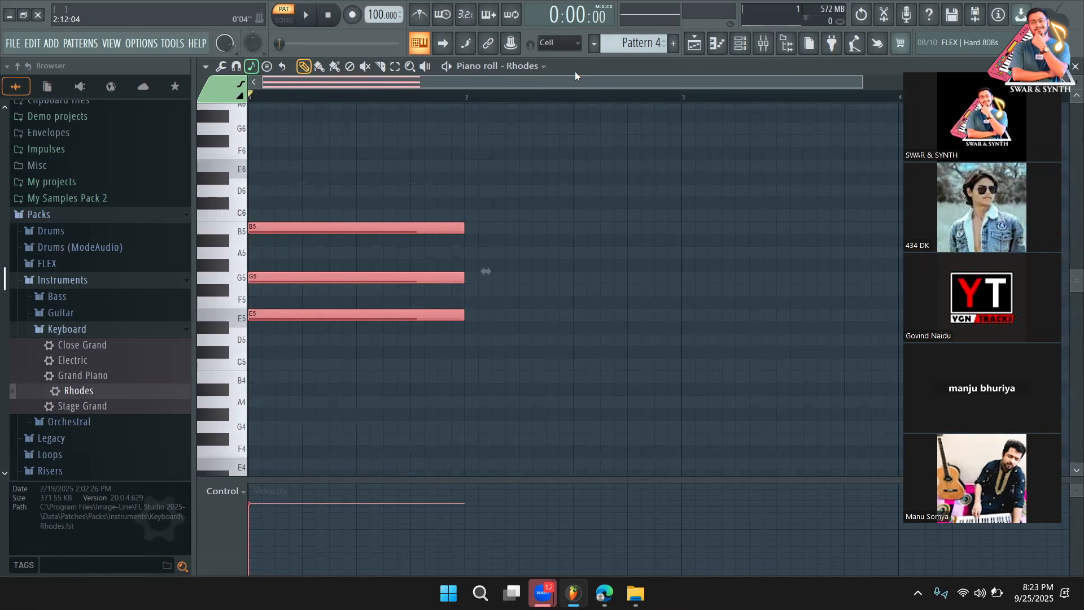
Step: Place Pattern 4 on the keys track at bar 17 and play the arrangement from bar 16
key(F5)
click(457, 96)
drag(504, 240, 488, 245)
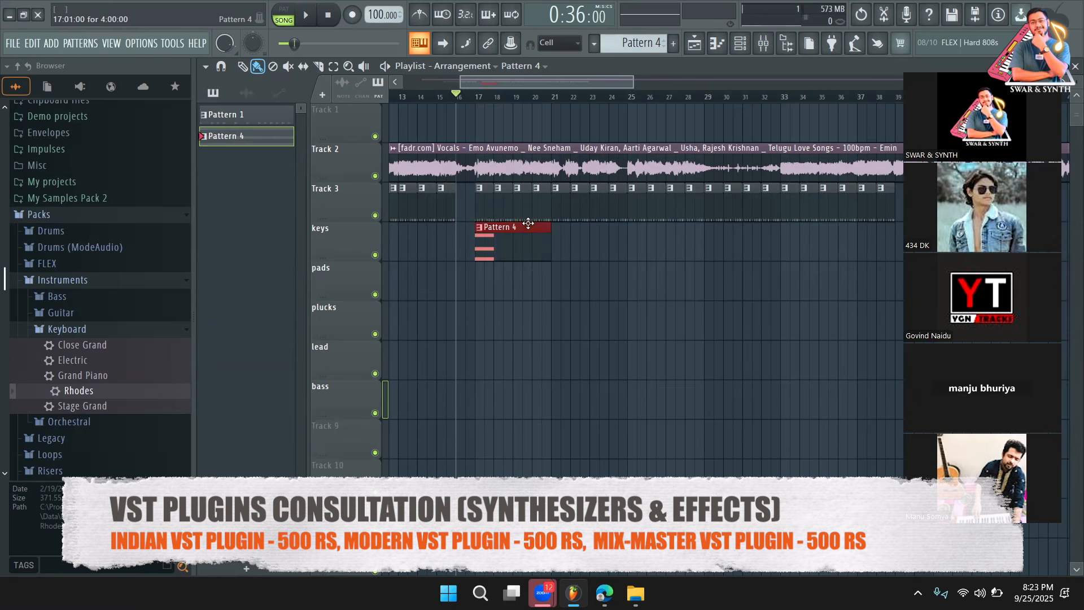
key(space)
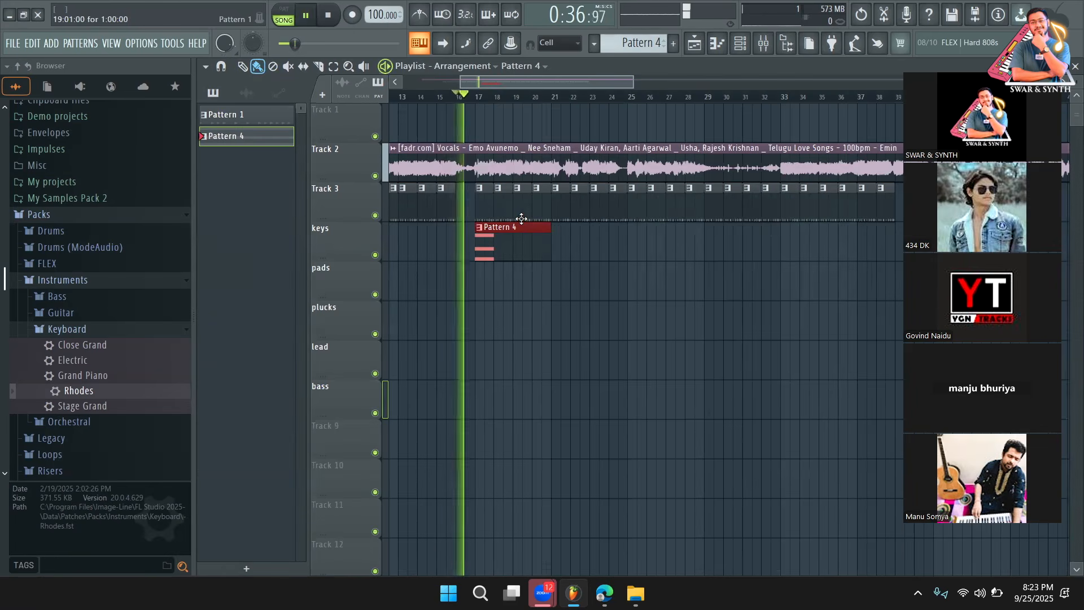
Step: Transpose the whole Rhodes chord down one octave to E4 and play it with the arrangement
key(F7)
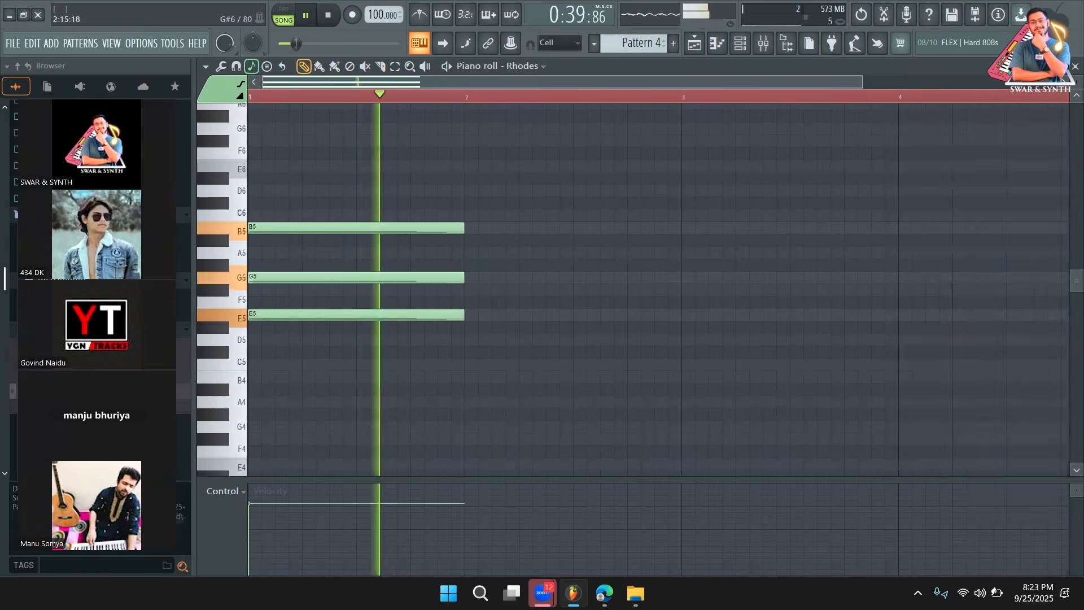
scroll(817, 87, down, 2)
key(space)
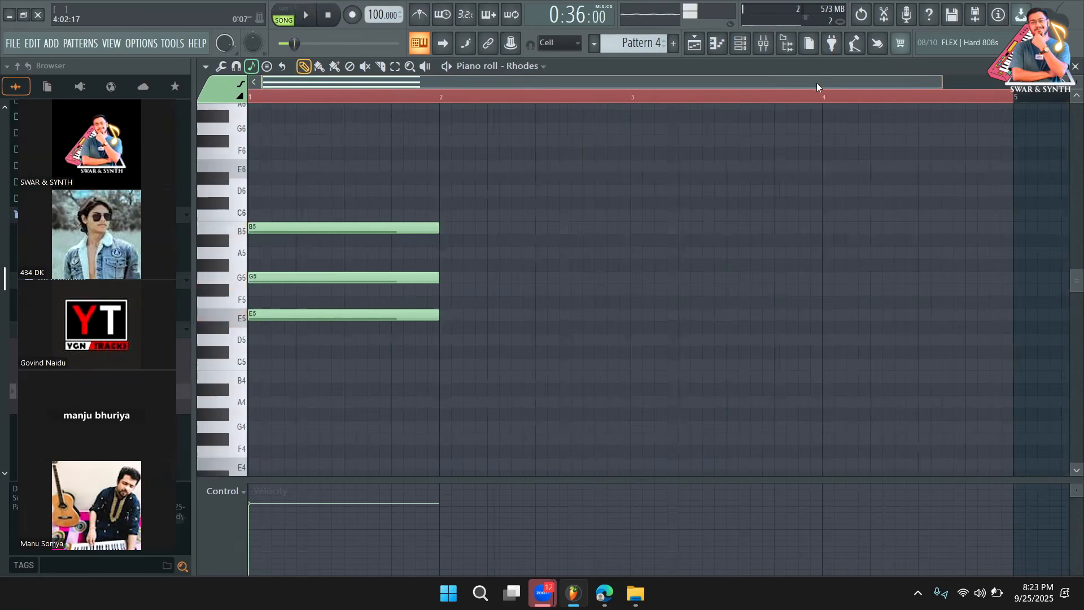
key(ctrl+a)
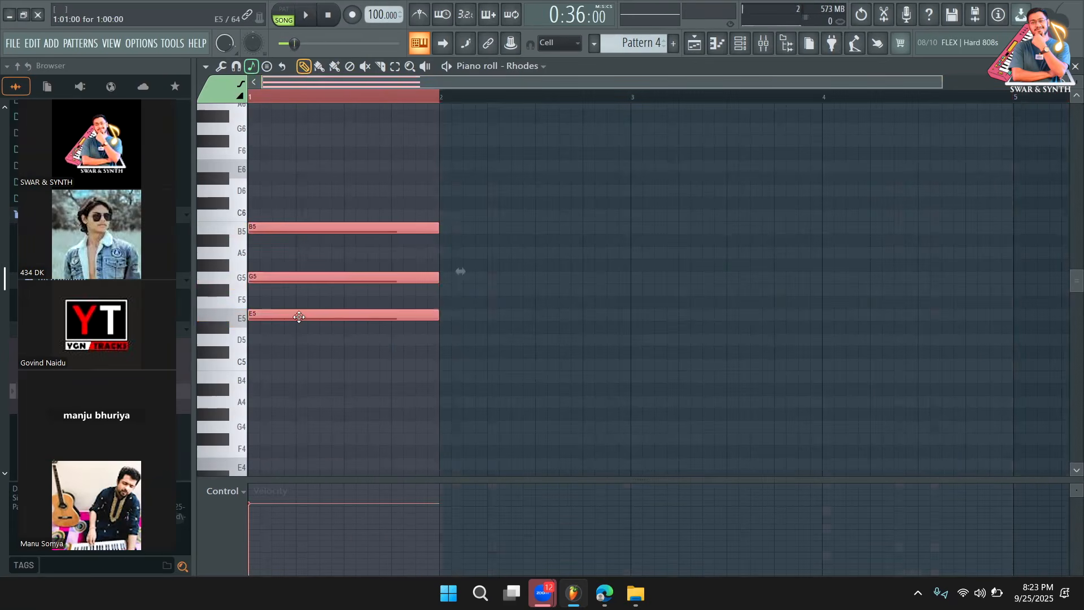
key(alt+y)
scroll(269, 322, down, 3)
scroll(269, 322, down, 2)
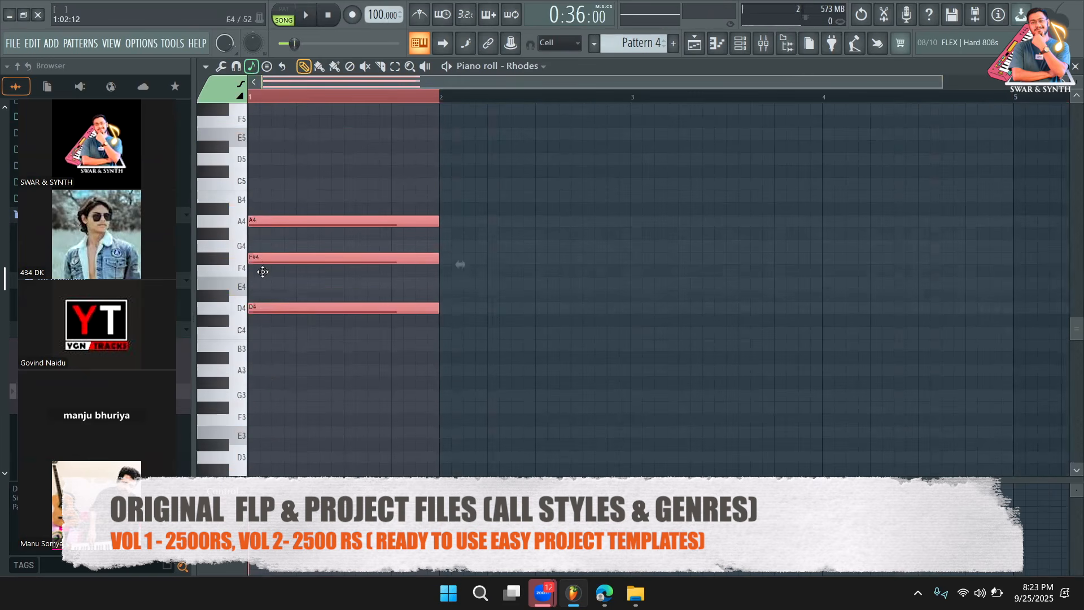
key(ctrl+z)
key(space)
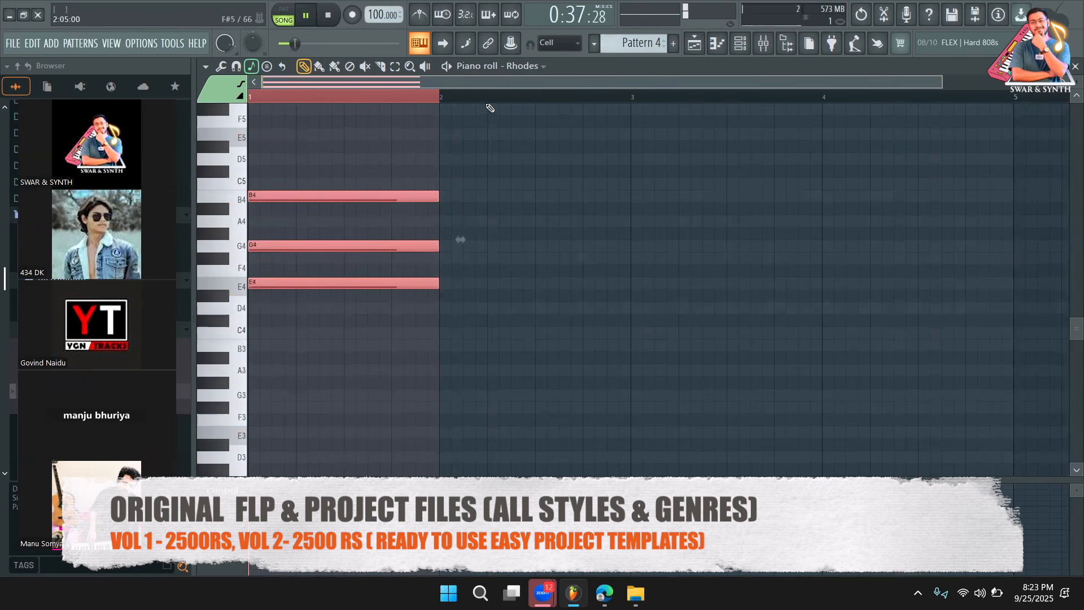
Step: Set the Rhodes piano roll time selection to four bars, from 1:01:00 to 5:01:00, and play it briefly
drag(448, 102, 1020, 142)
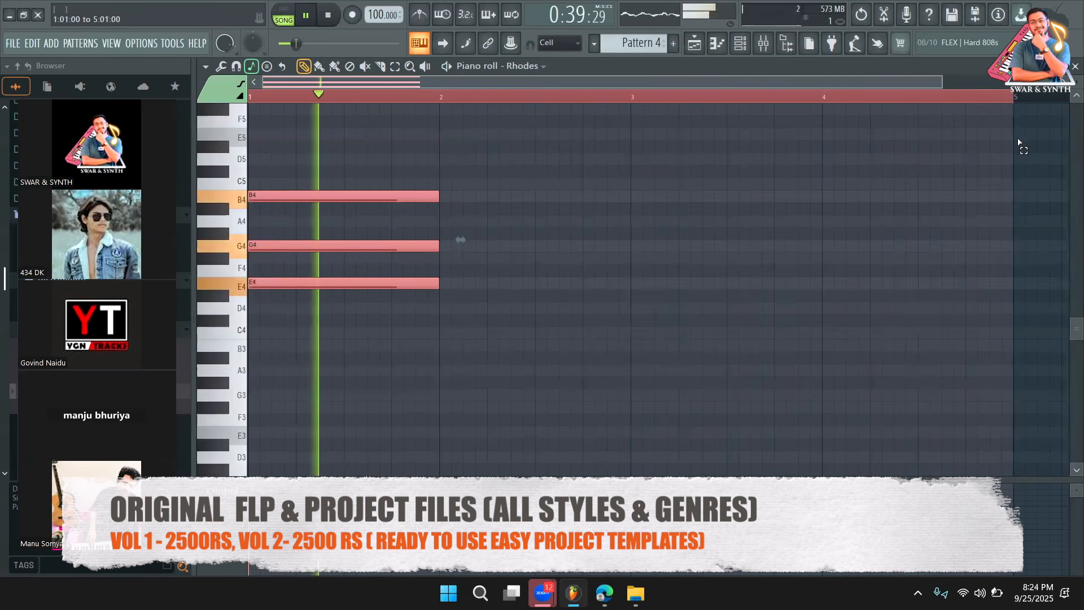
key(space)
key(e)
drag(374, 338, 318, 161)
click(303, 67)
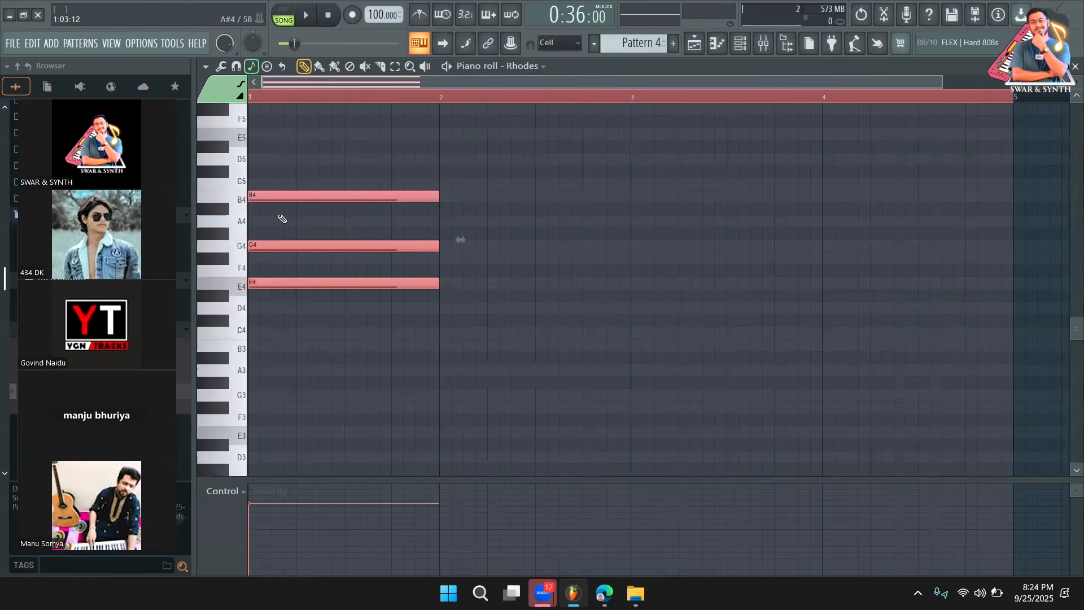
Step: Duplicate the bar 1 Rhodes chord into bar 2, move it to D4, F#4 and A4, and play it
key(e)
drag(384, 140, 388, 322)
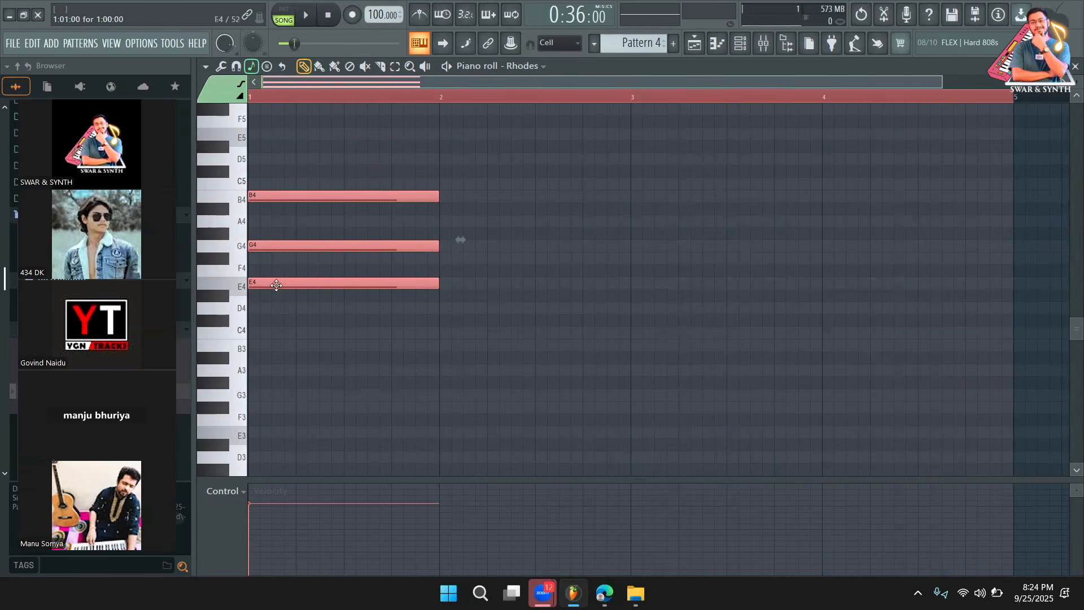
drag(388, 281, 470, 280)
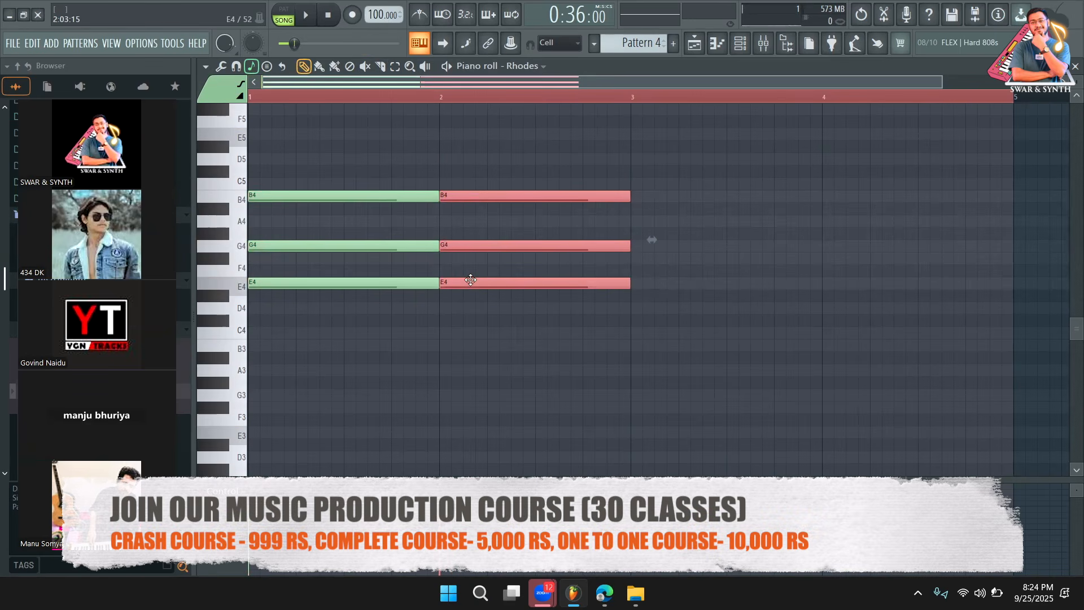
drag(470, 280, 465, 310)
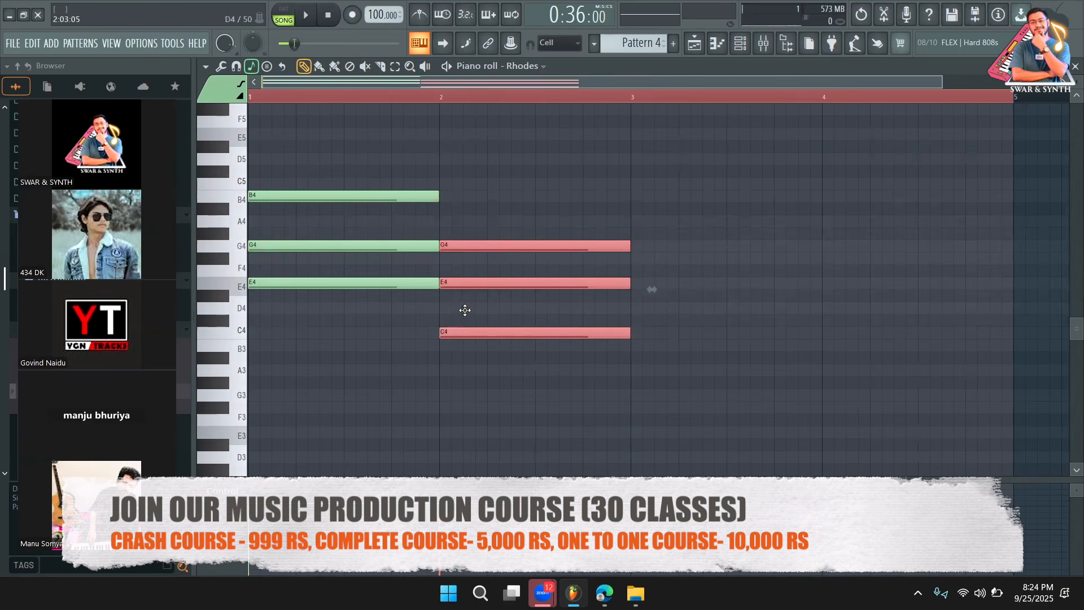
key(shift+Up)
key(shift+Up)
key(space)
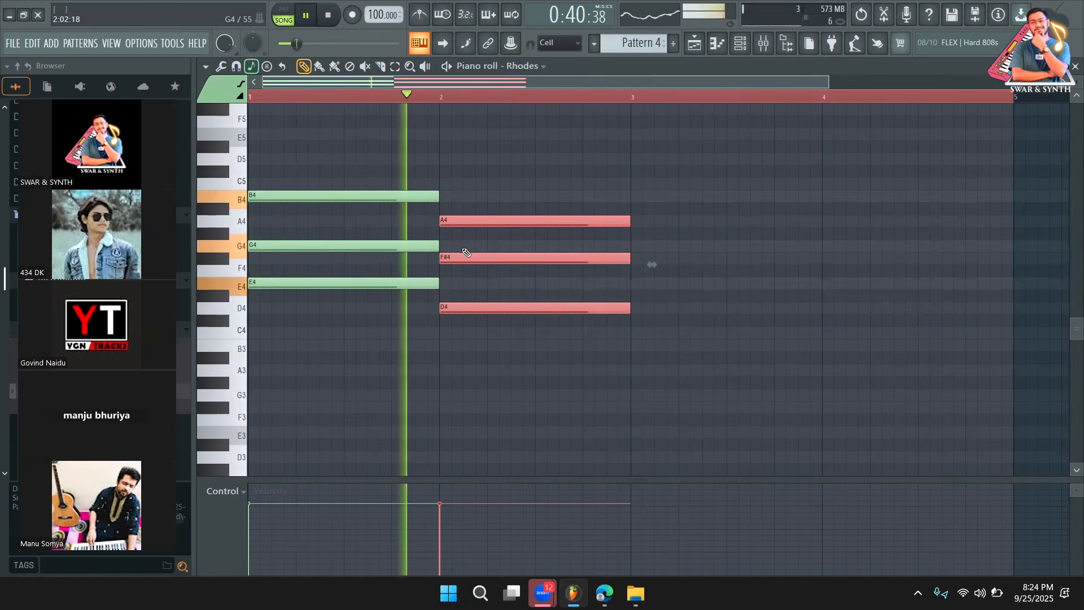
Step: Duplicate the bar 2 chord into bar 3, lower it to C4, E4 and G4, and play the progression
key(ctrl+b)
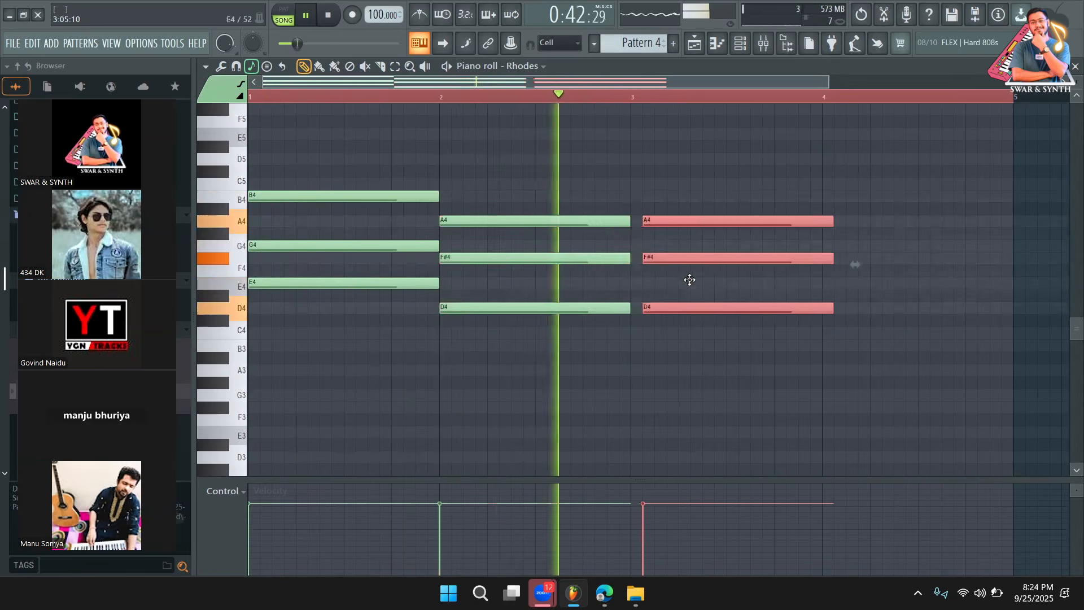
key(shift+Left)
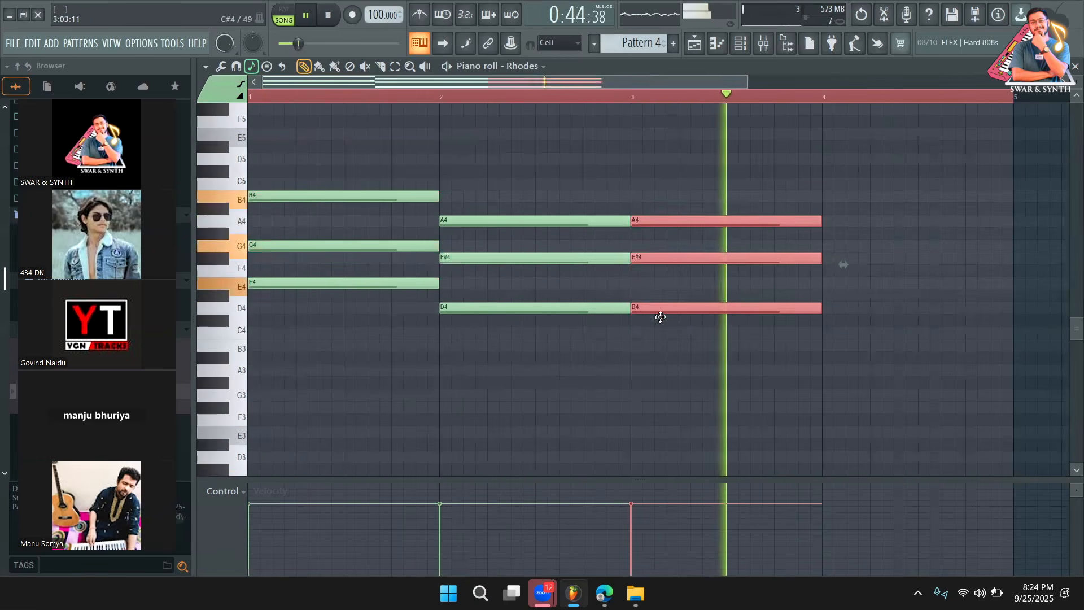
key(Down)
key(Down)
key(space)
key(space)
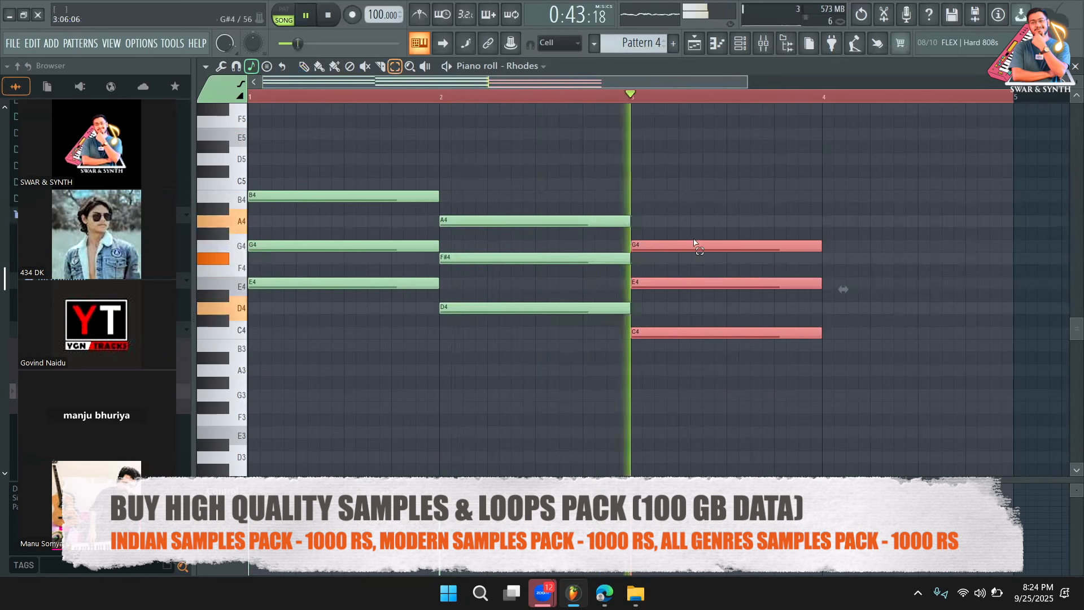
key(p)
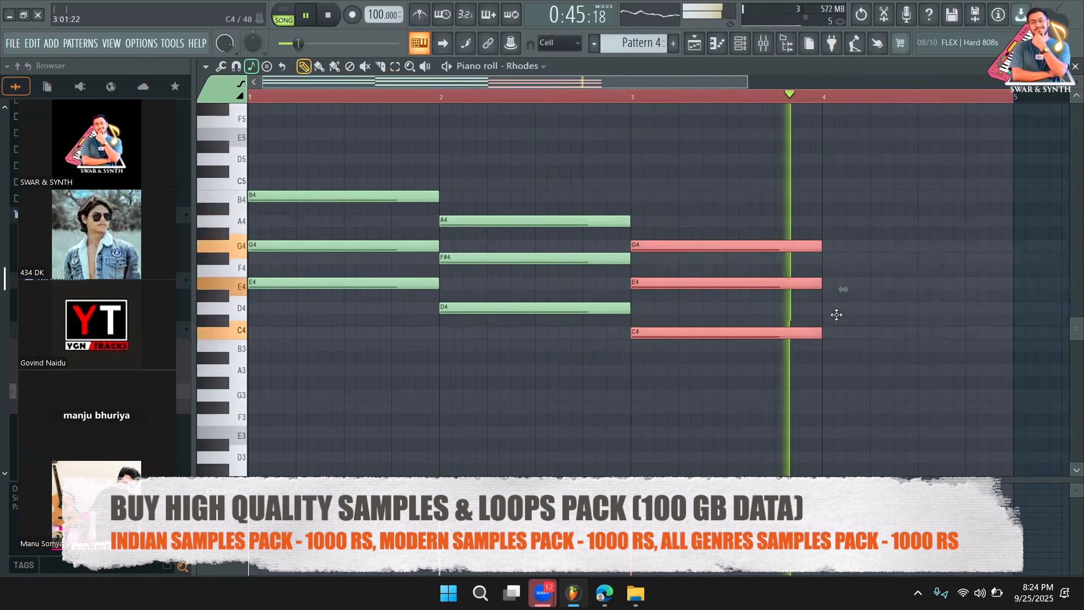
Step: Duplicate the bar 3 chord into bar 4, raise it to D4, F#4 and A4, and play the progression
key(ctrl+b)
key(Up)
key(Up)
key(space)
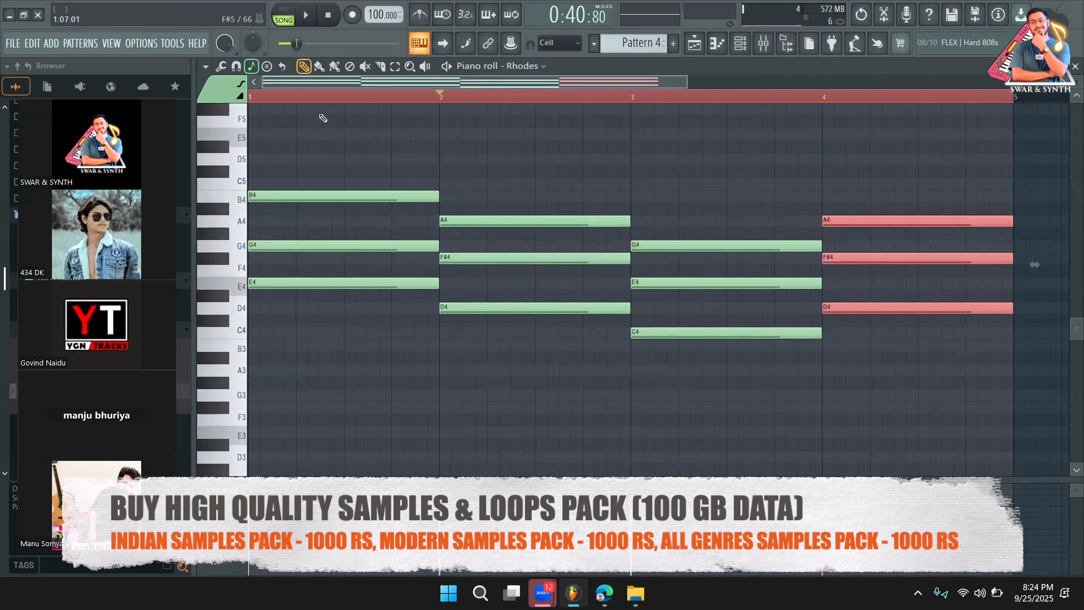
key(space)
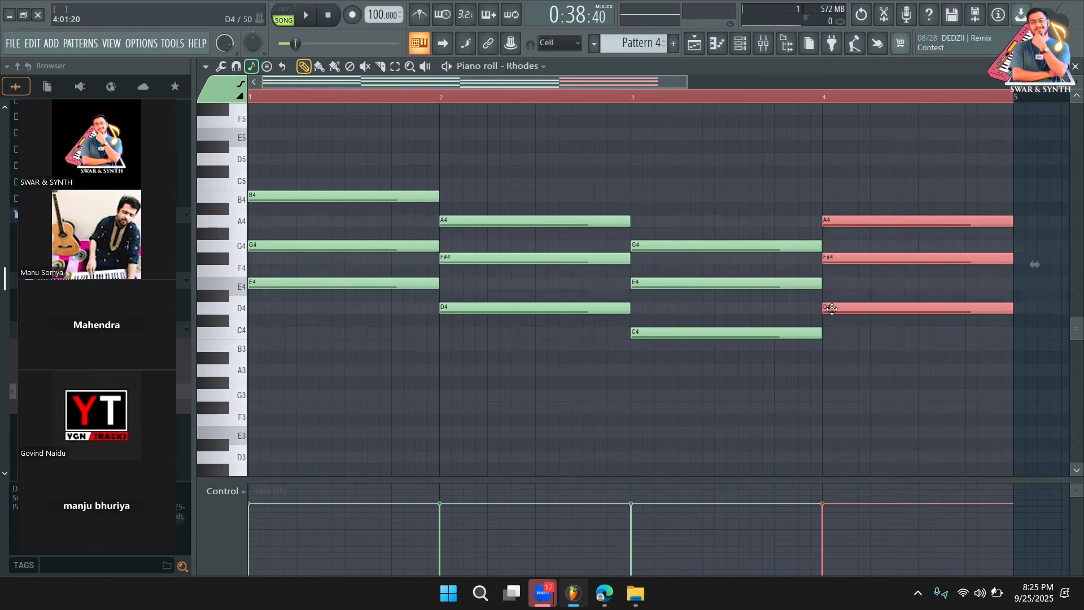
Step: Raise the bar 4 chord to E4, G4 and B4, play the progression, and return to the playlist
drag(835, 295, 834, 281)
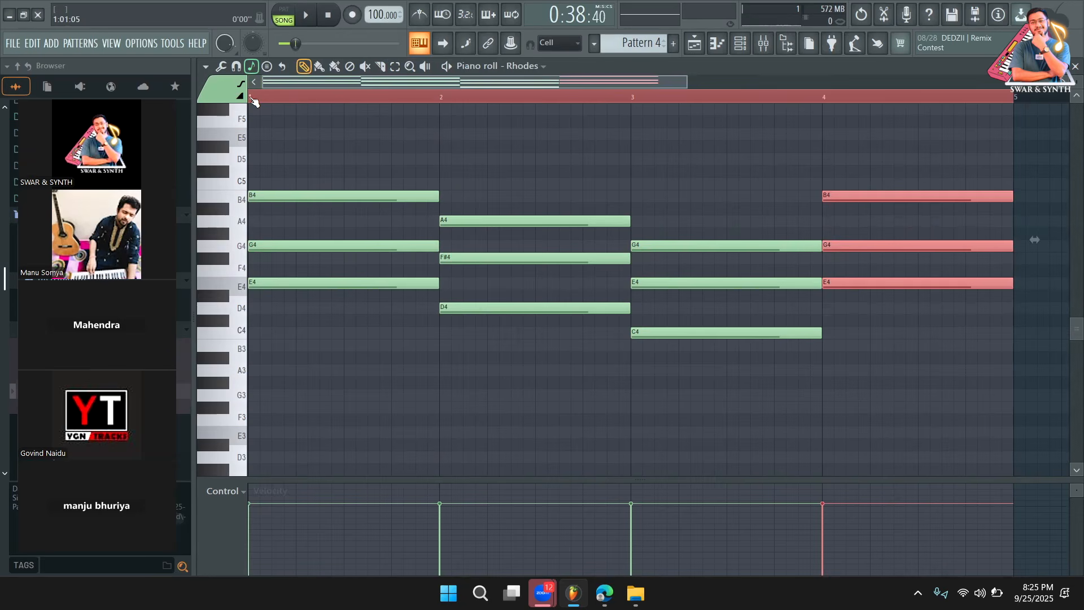
key(space)
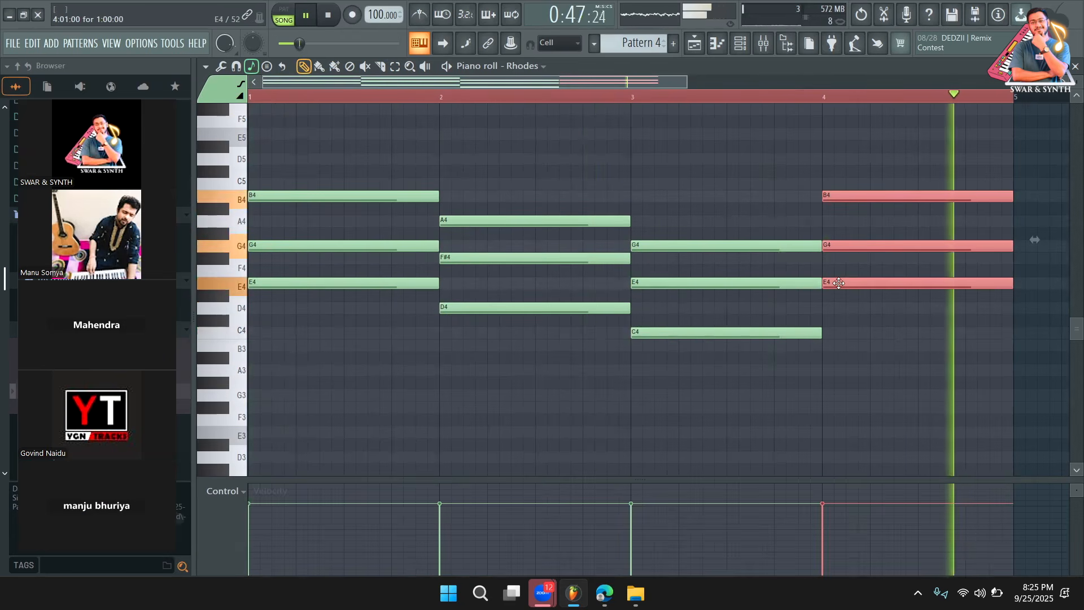
click(695, 44)
key(space)
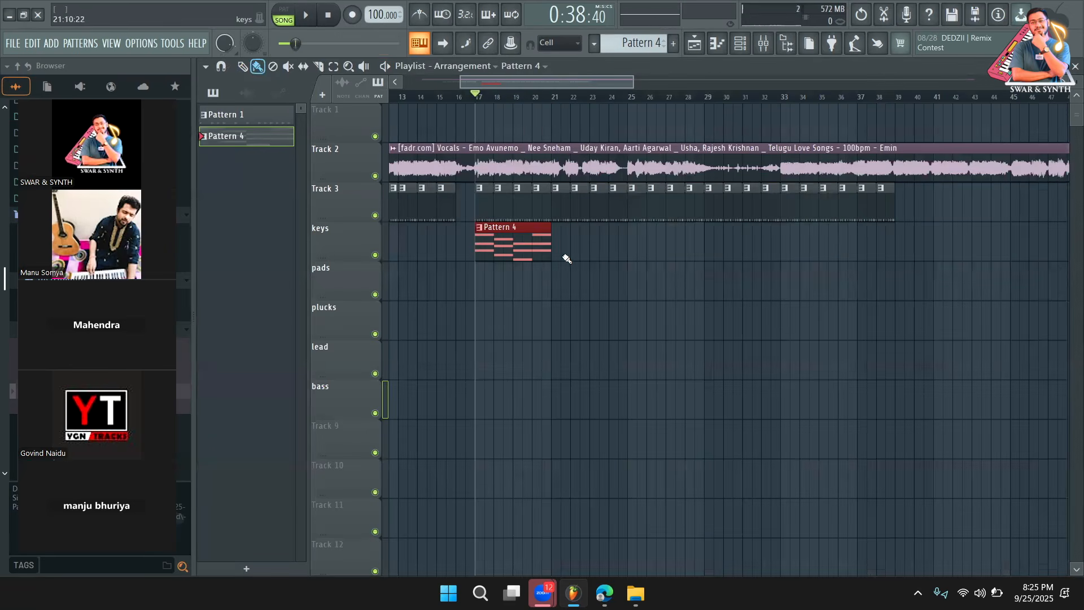
Step: Fill the keys track with Pattern 4 from bar 9 to bar 41 and extend Track 3's Pattern 1 clips to bar 41
mouse_move(562, 249)
mouse_down()
mouse_move(881, 259)
mouse_move(900, 208)
mouse_move(833, 344)
mouse_up()
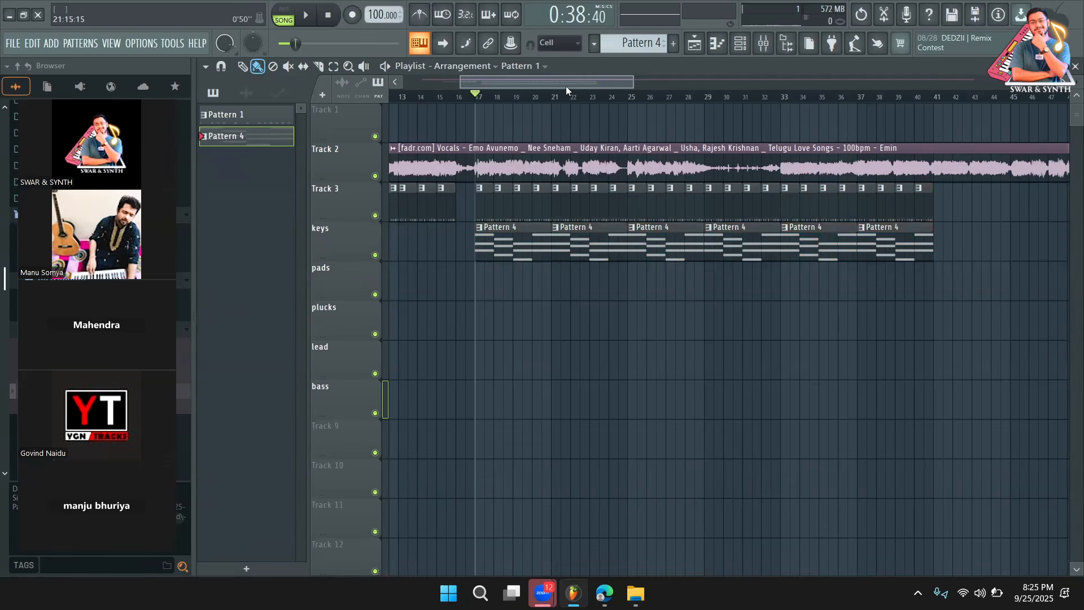
drag(507, 82, 451, 82)
mouse_move(551, 248)
mouse_down()
mouse_move(613, 248)
mouse_move(551, 264)
mouse_move(641, 252)
mouse_move(690, 290)
mouse_up()
right_click(551, 259)
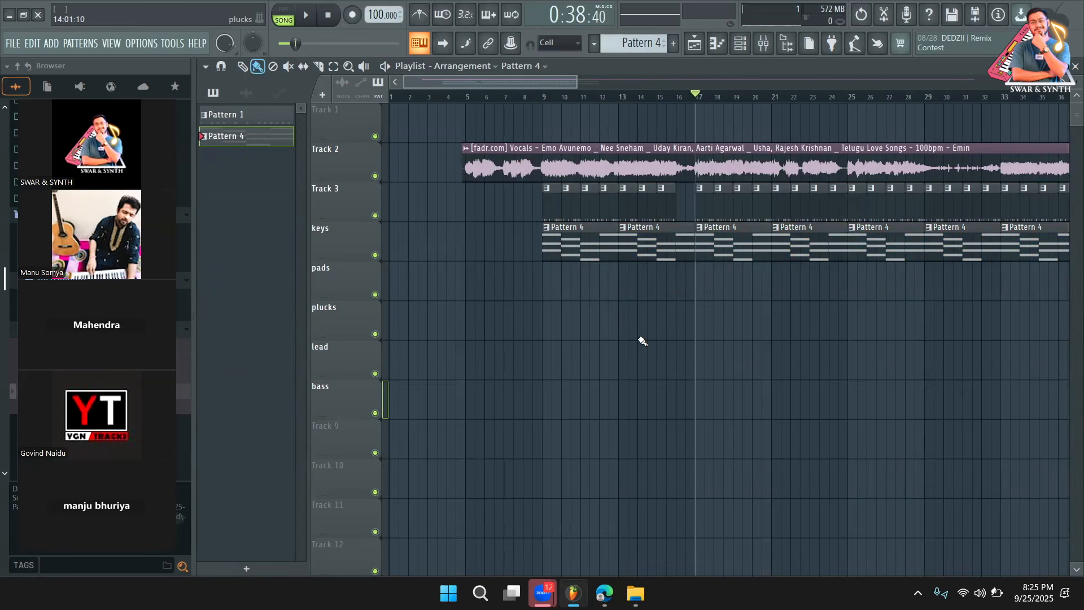
Step: Review Pattern 4's Rhodes chord progression in the piano roll and return to the playlist
double_click(757, 238)
scroll(586, 78, up, 4)
drag(569, 98, 248, 108)
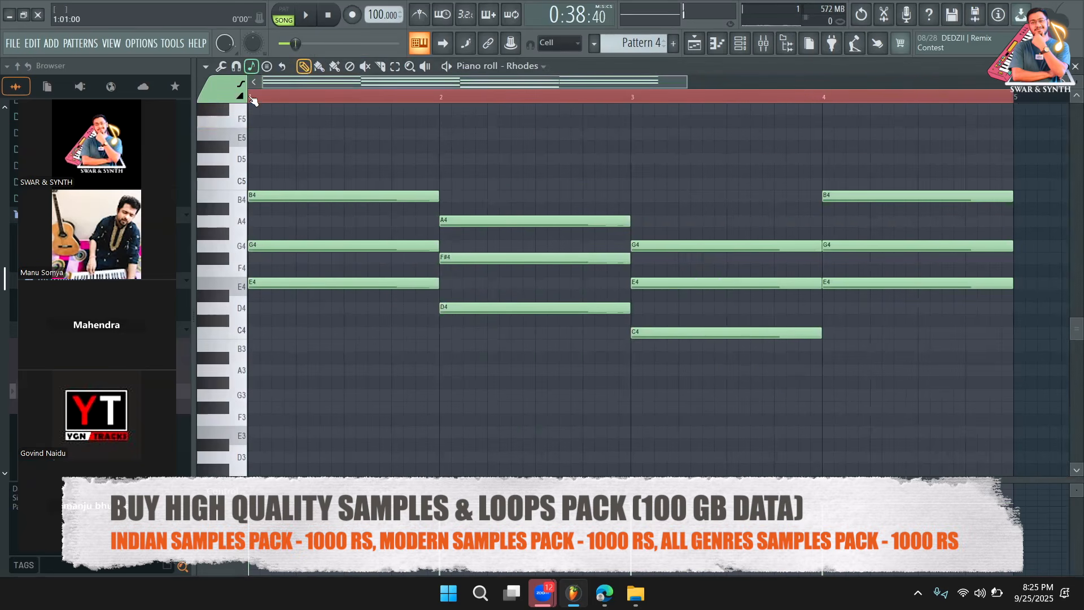
click(678, 43)
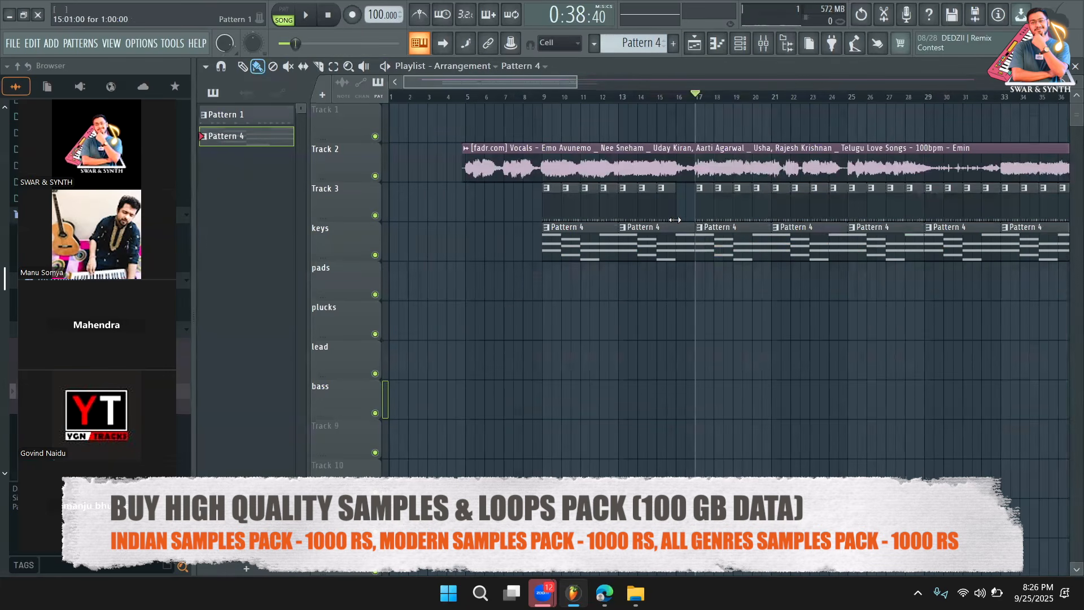
Step: Add a Pattern 4 clip at bar 5 on the keys track and fill bars 5 to 8 of Track 3 with Pattern 1
click(477, 249)
click(557, 207)
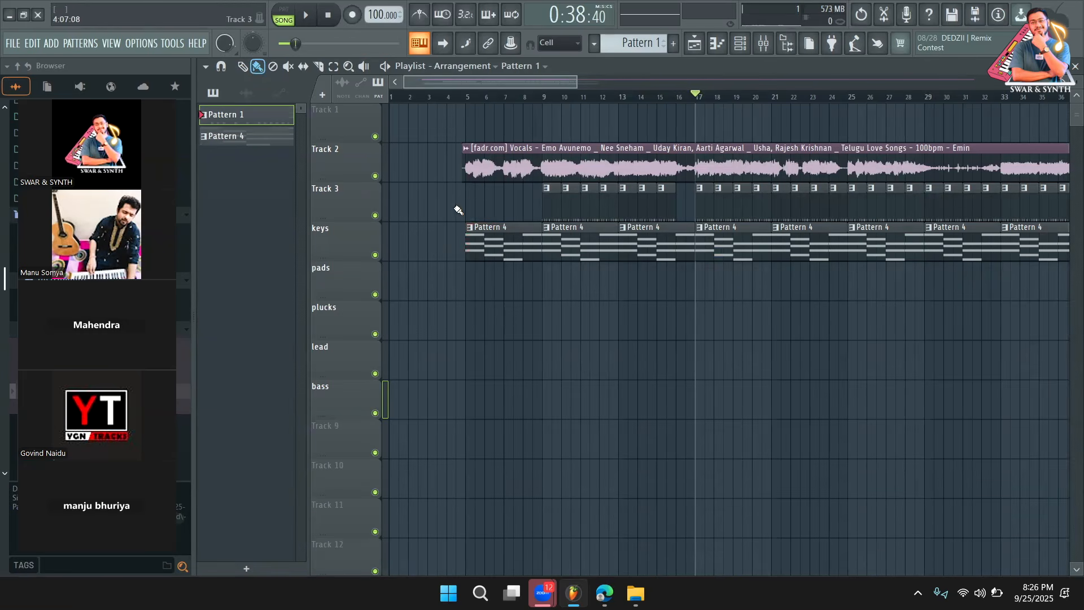
drag(470, 206, 531, 212)
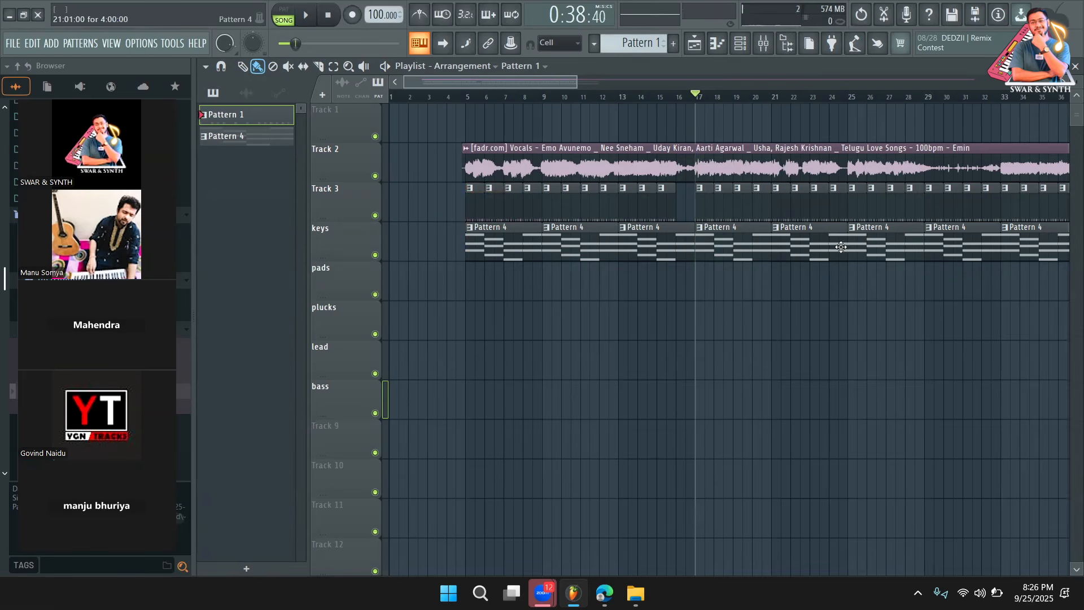
Step: Load the Strings Section preset from the Orchestral instruments pack as a new channel below Rhodes
click(744, 50)
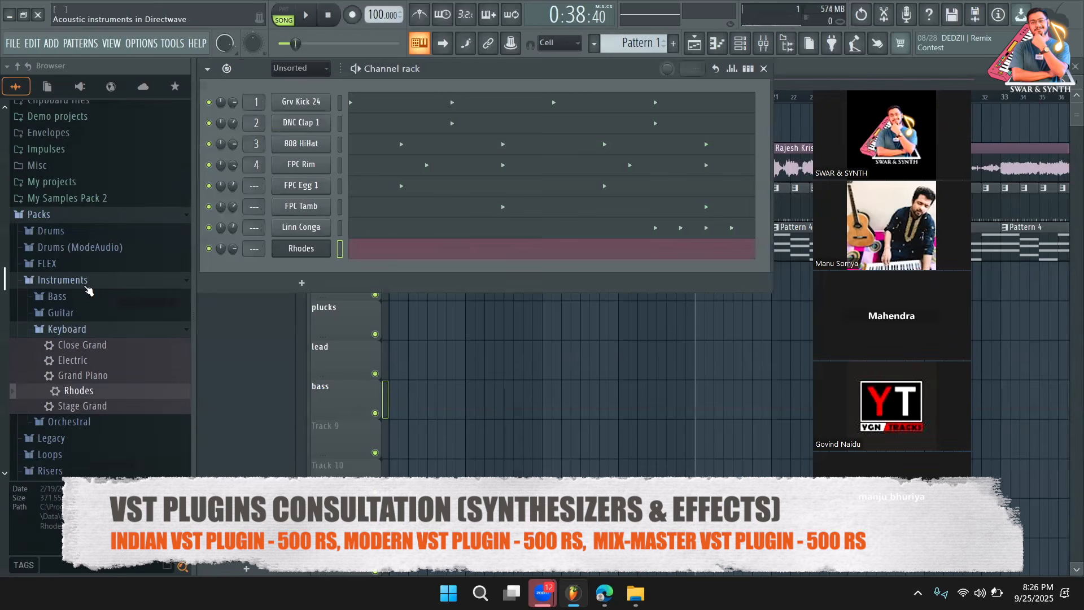
click(67, 329)
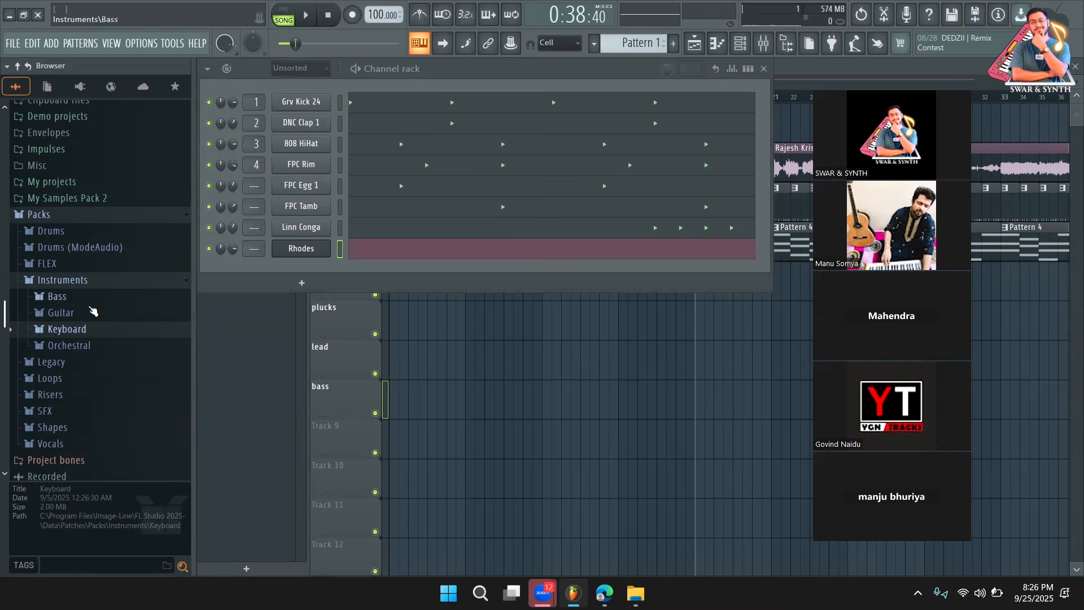
click(87, 347)
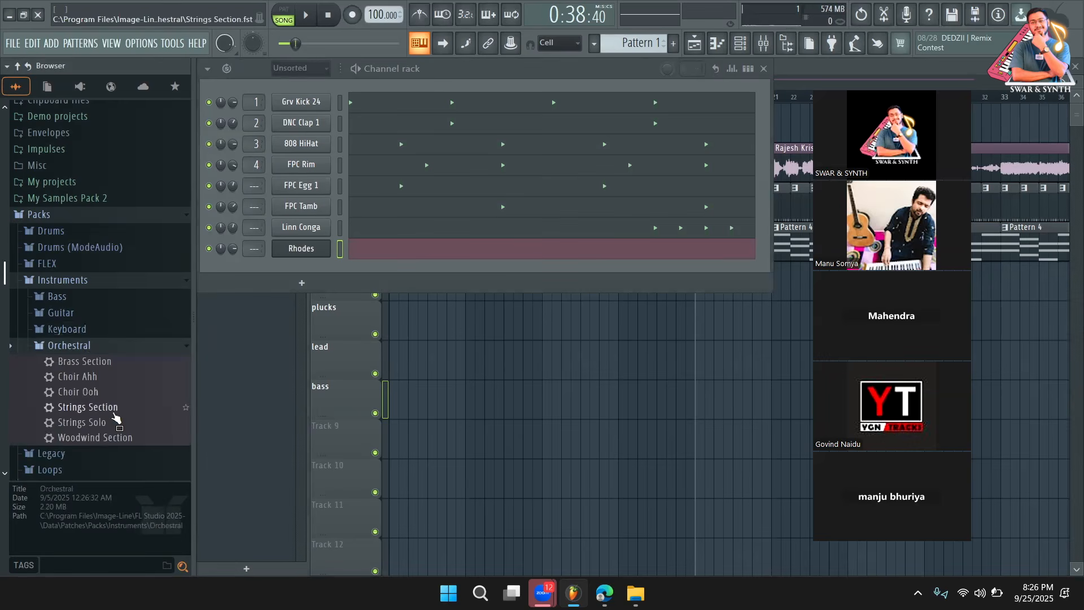
drag(113, 409, 322, 366)
drag(341, 276, 342, 277)
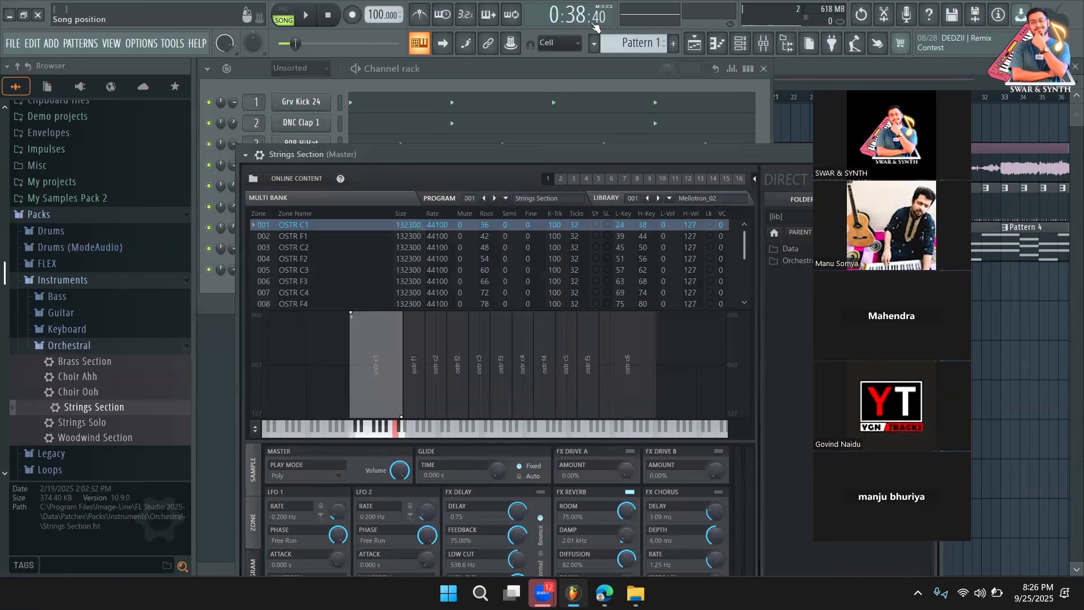
Step: Copy the Rhodes notes from Pattern 4 and paste them into the Strings Section channel in Pattern 5
click(562, 80)
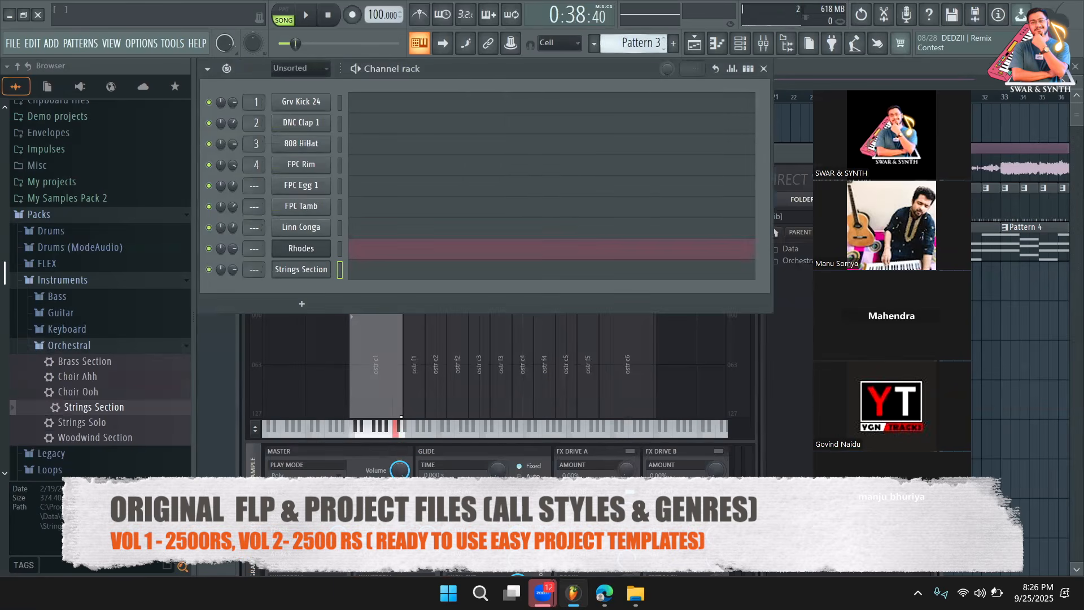
scroll(628, 55, down, 3)
right_click(330, 247)
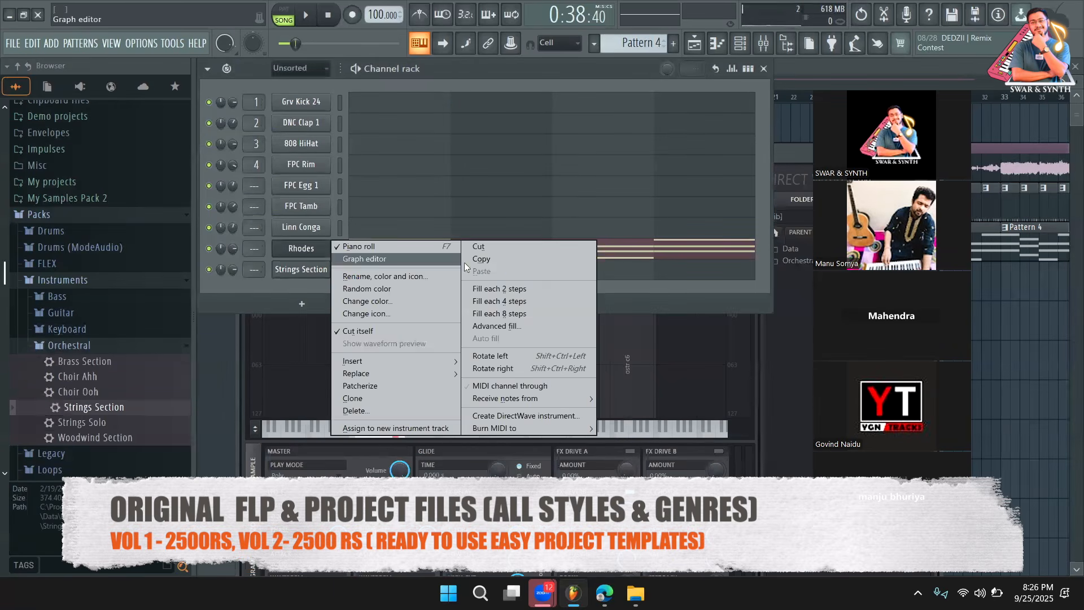
click(502, 260)
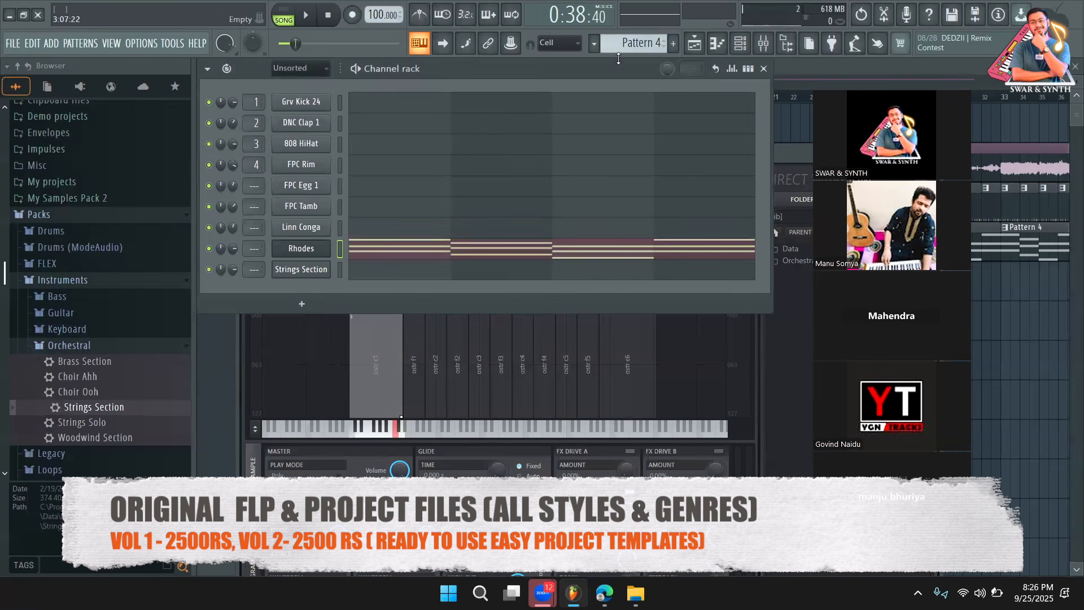
scroll(637, 43, up, 3)
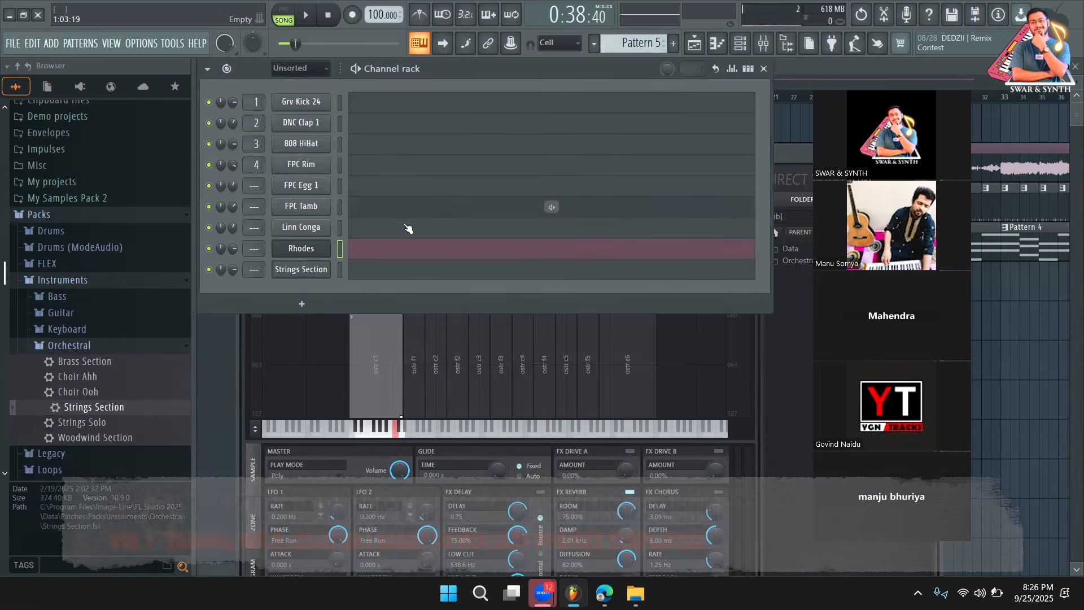
right_click(316, 269)
click(316, 288)
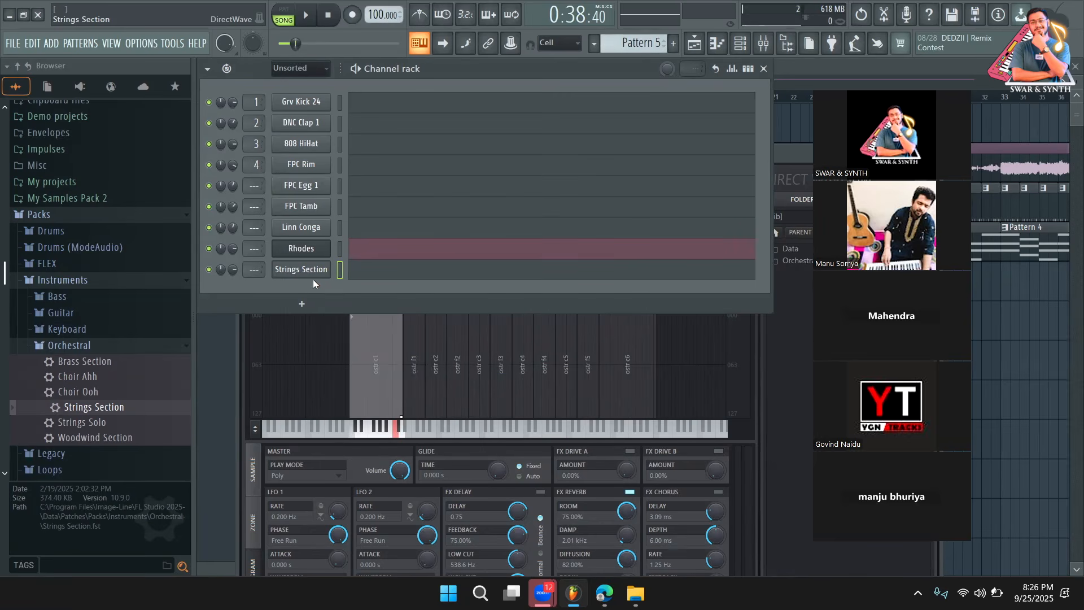
right_click(316, 275)
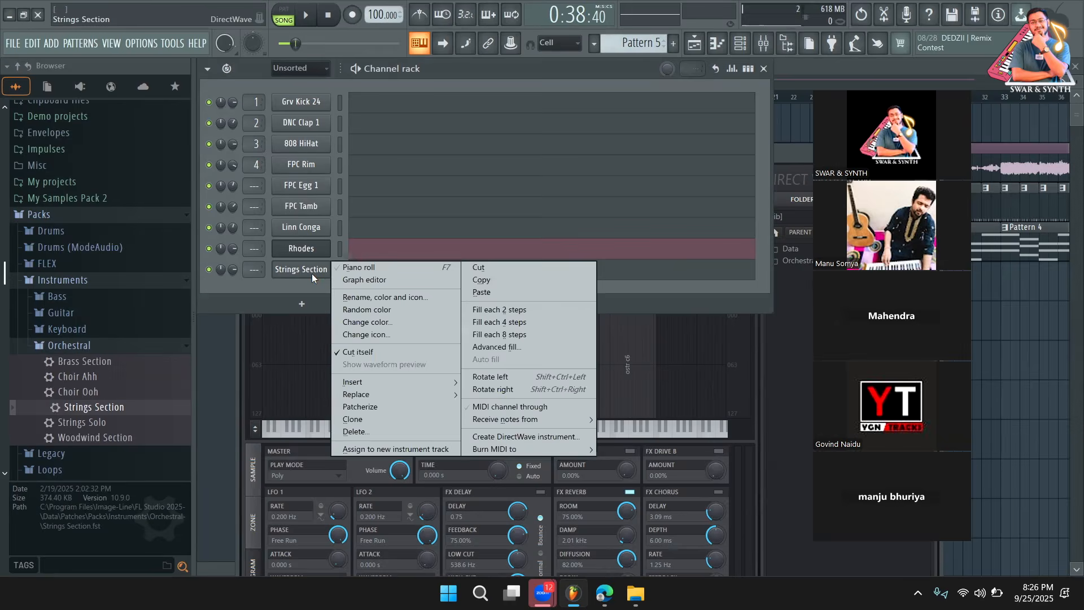
click(488, 293)
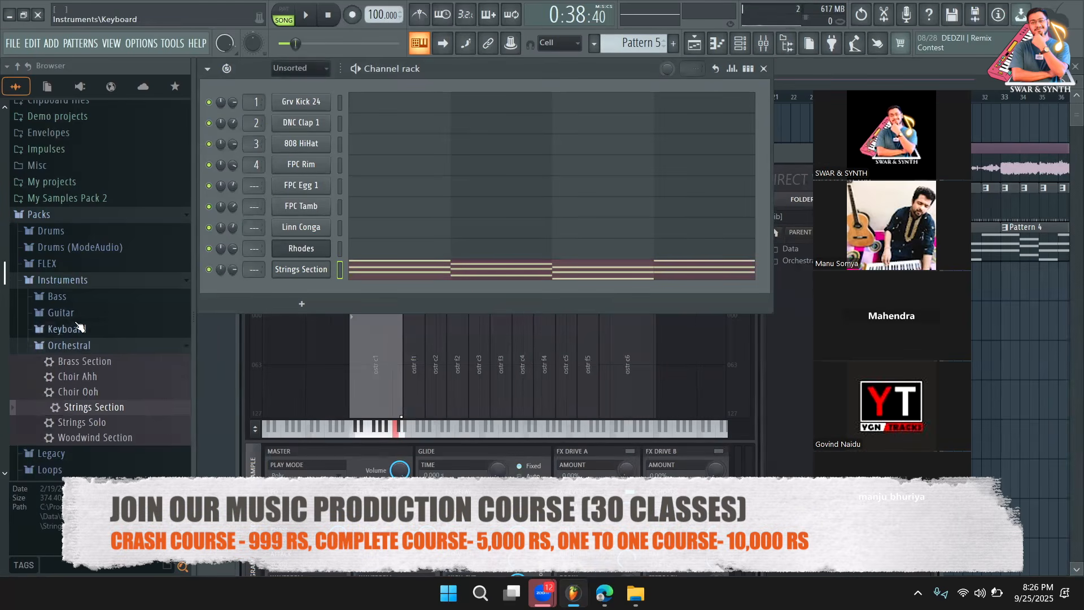
Step: Paint Pattern 5 clips along the pads track in the playlist, starting at bar 5
click(68, 328)
click(95, 330)
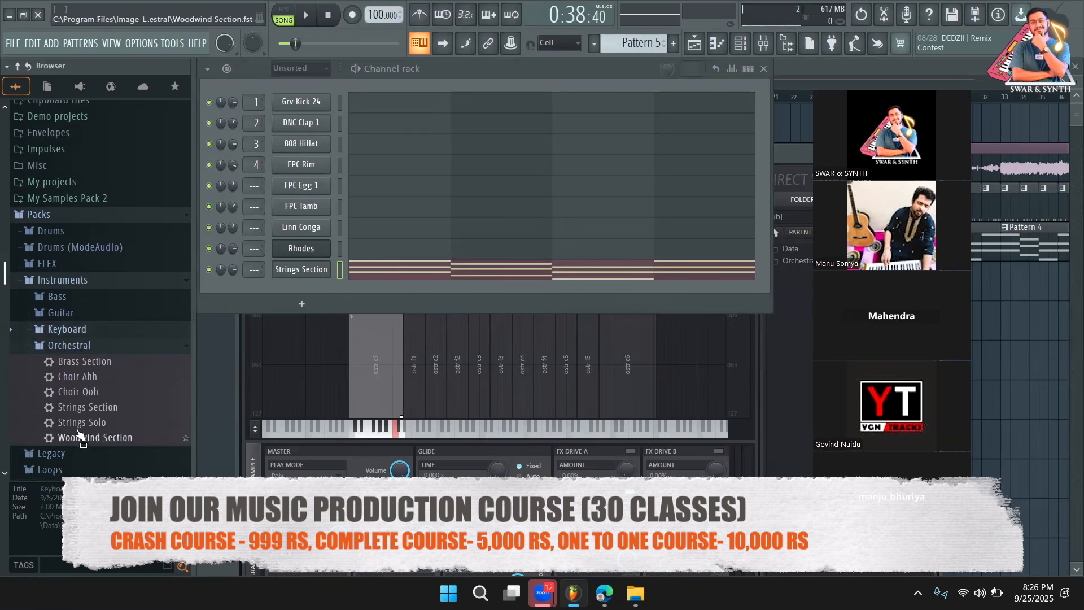
click(218, 377)
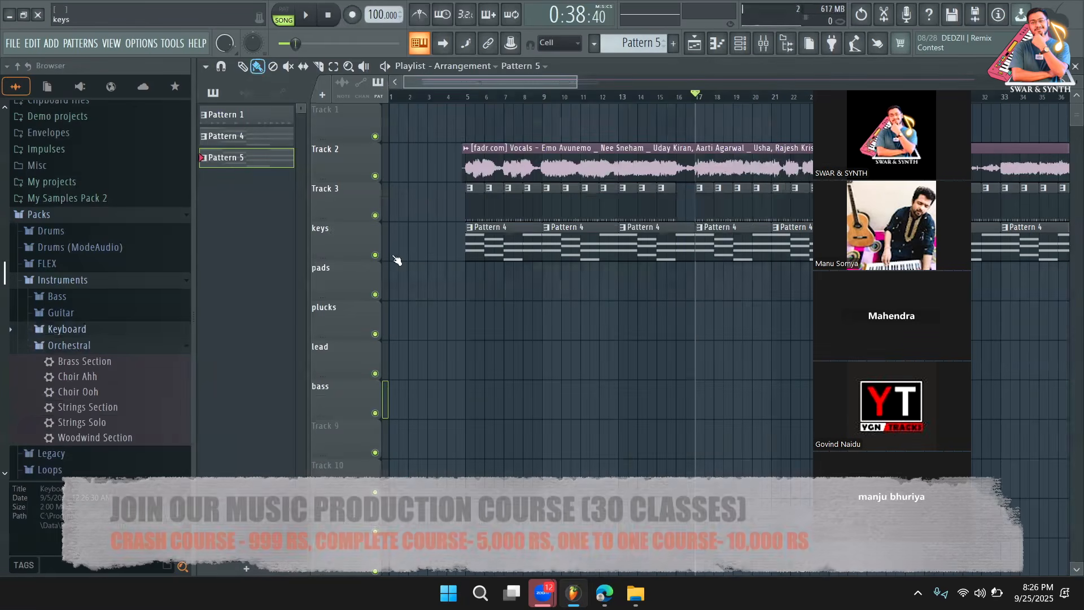
drag(468, 283, 808, 296)
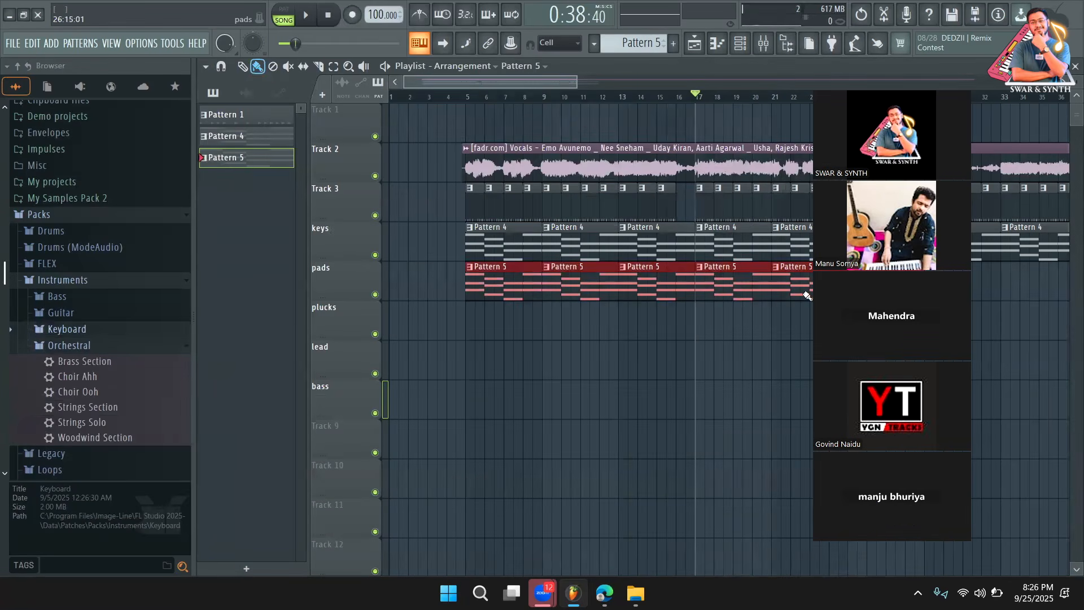
Step: Continue the row of Pattern 5 clips along the pads track to cover the later bars beneath the Pattern 4 clips
scroll(561, 270, right, 5)
drag(528, 283, 718, 291)
drag(614, 81, 502, 80)
drag(903, 87, 931, 96)
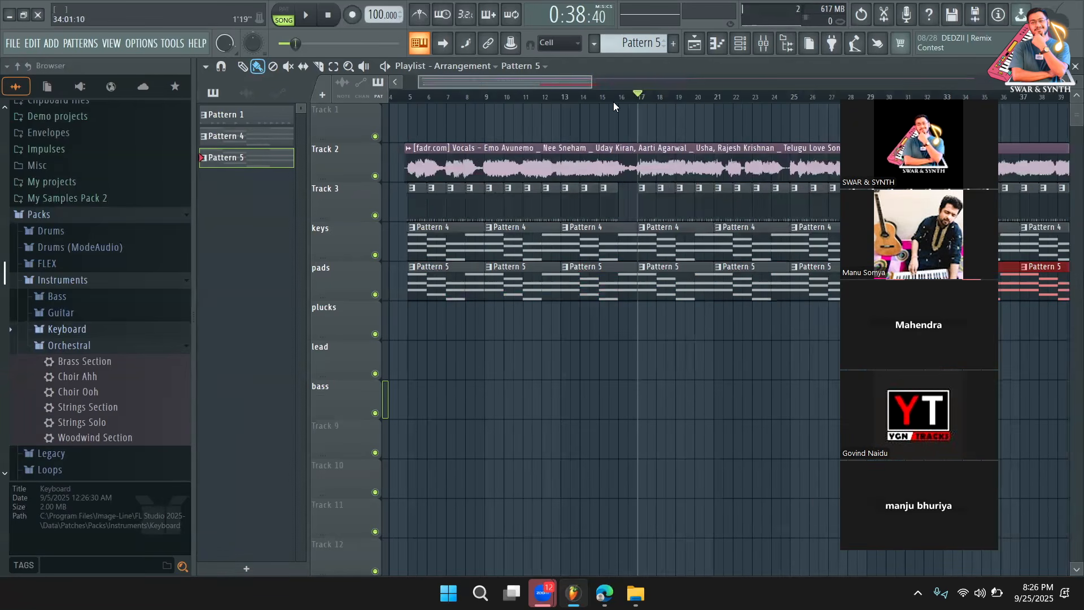
Step: Play the full arrangement from bar 16 to check the strings against the other tracks, with the channel rack open
click(613, 102)
click(743, 51)
click(744, 50)
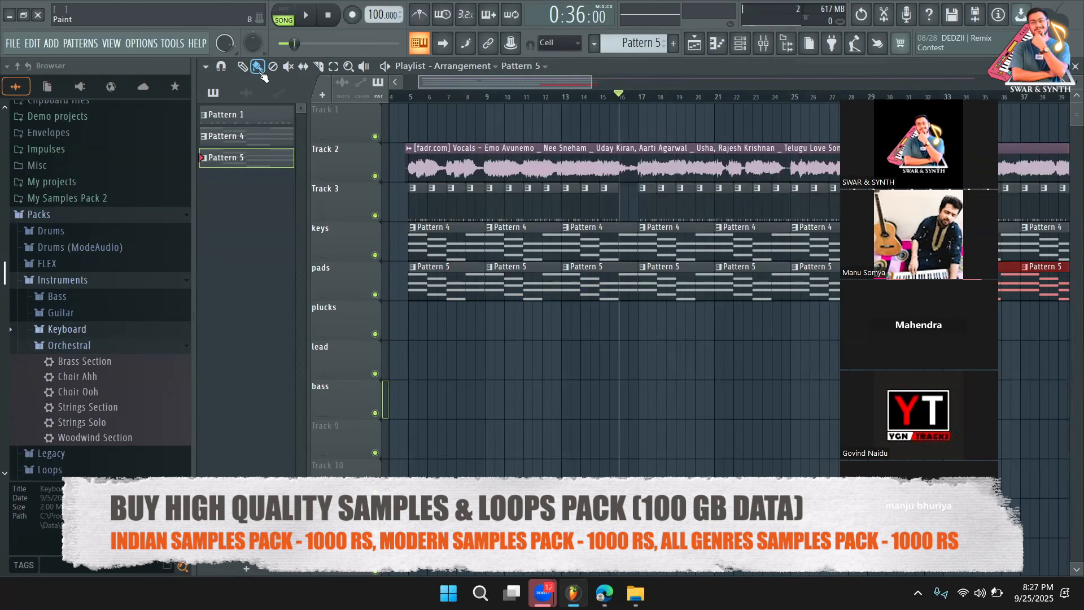
key(space)
click(741, 44)
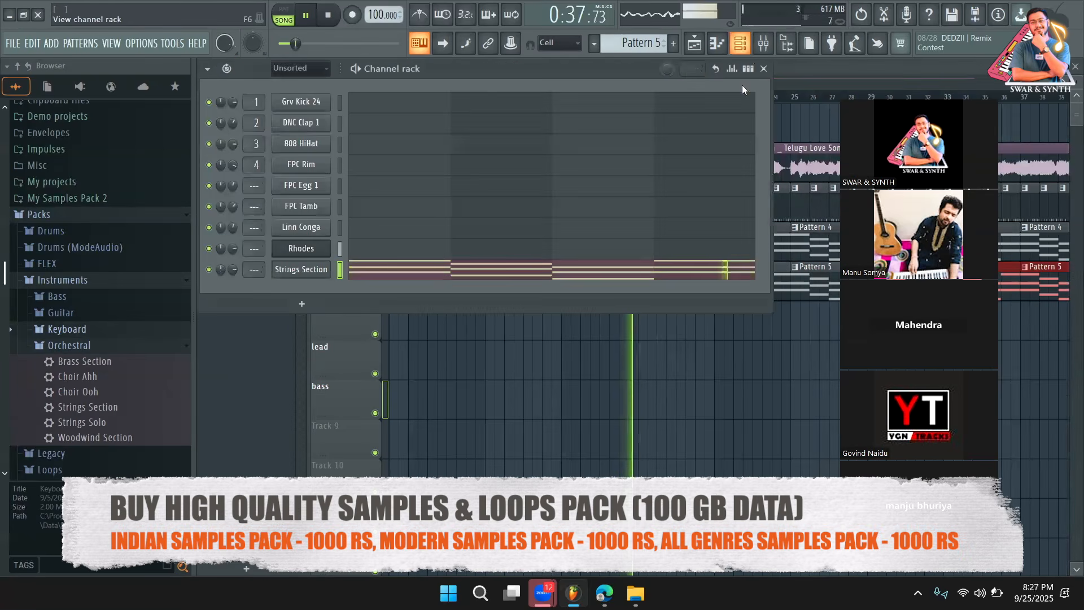
key(space)
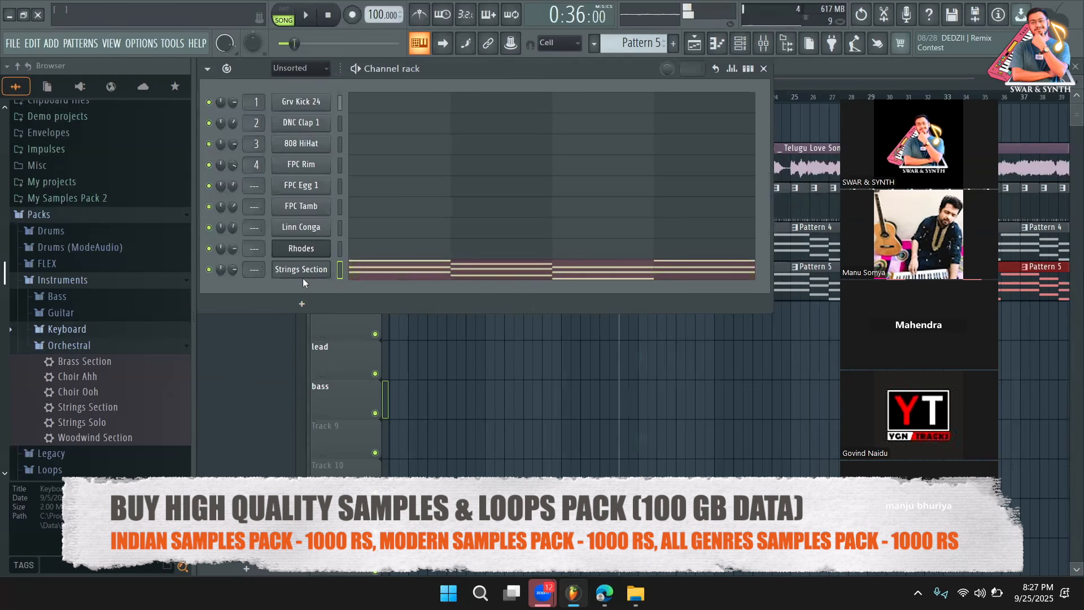
Step: Solo the pads track in the playlist and play it from bar 16
key(F6)
right_click(375, 294)
key(space)
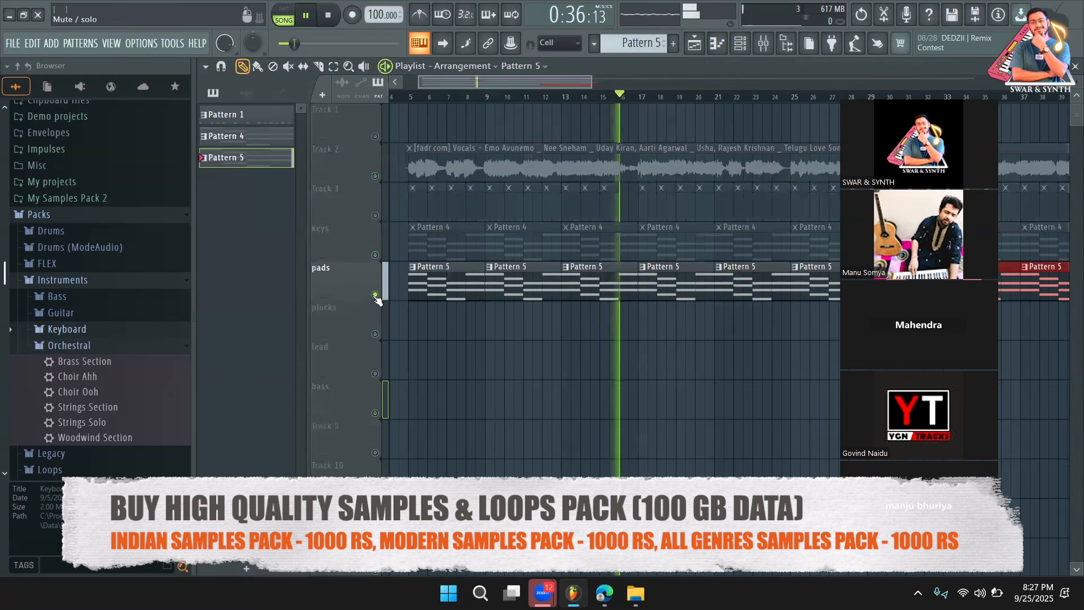
key(space)
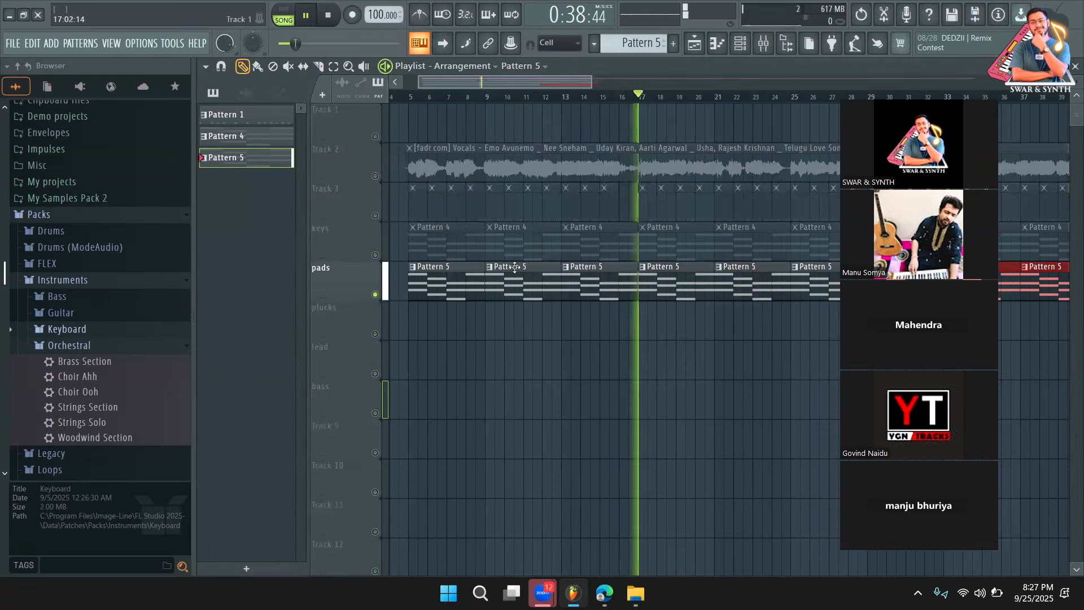
Step: Enable the keys and pads tracks together with all other tracks muted, and play both parts from bar 17
click(375, 254)
click(375, 294)
key(space)
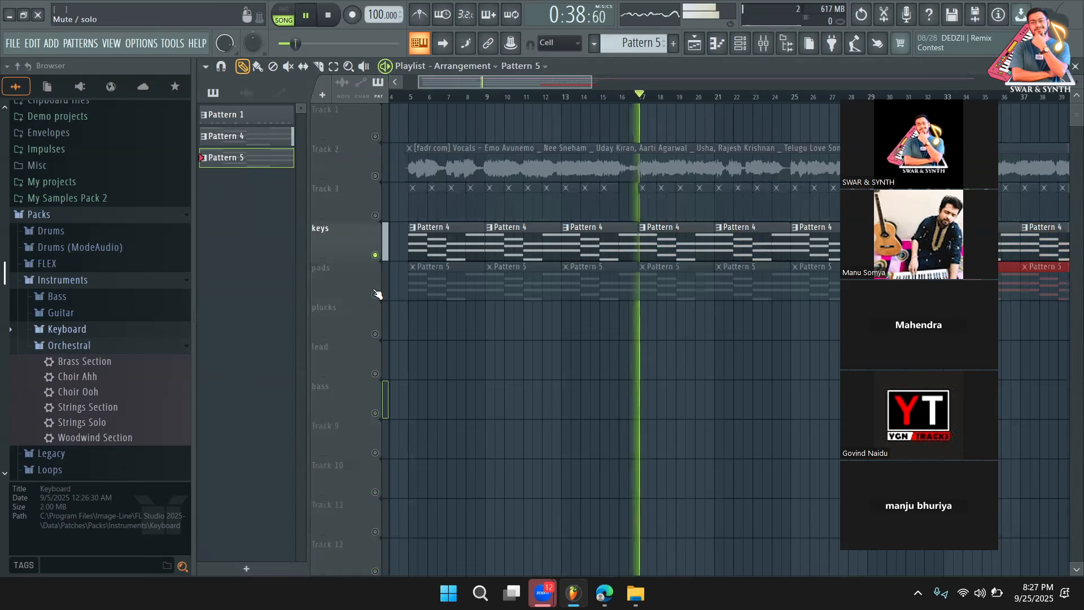
click(375, 294)
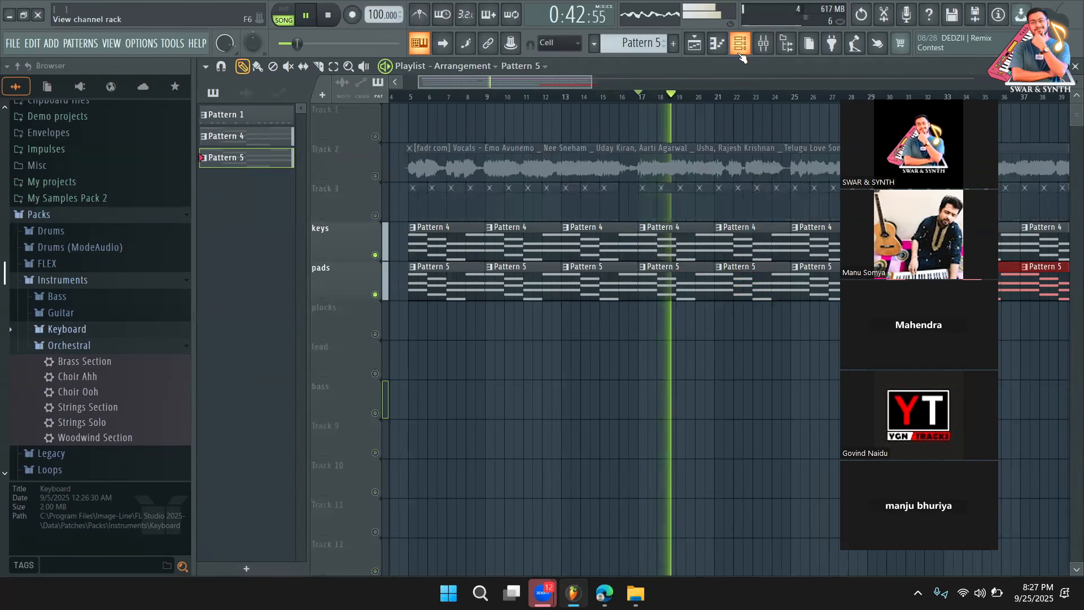
key(space)
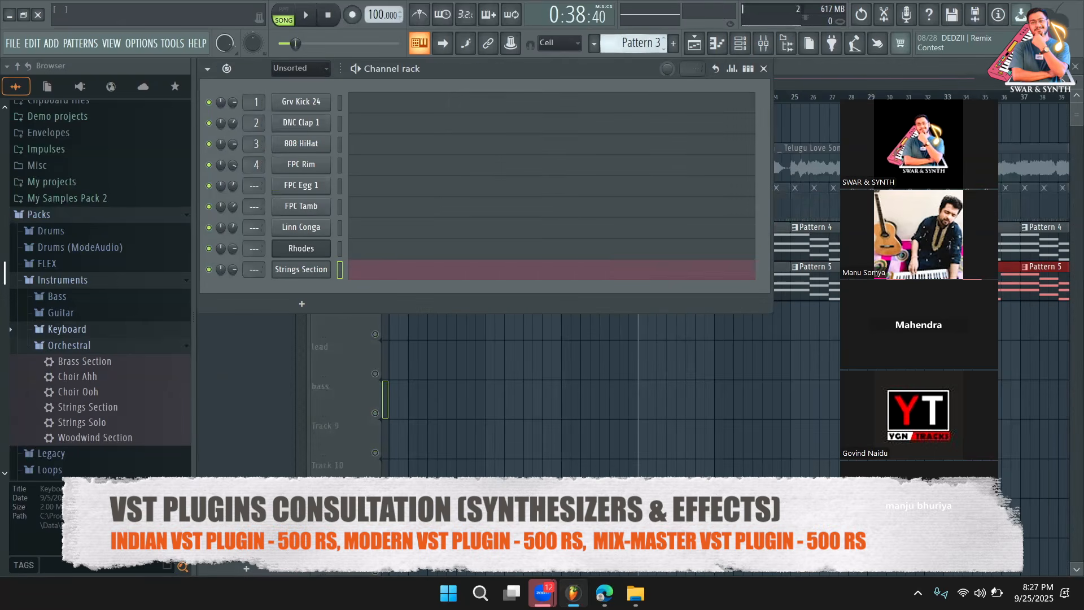
Step: Compare the notes of Patterns 4 and 5, and set the Strings Section channel volume to 35%
scroll(637, 45, up, 1)
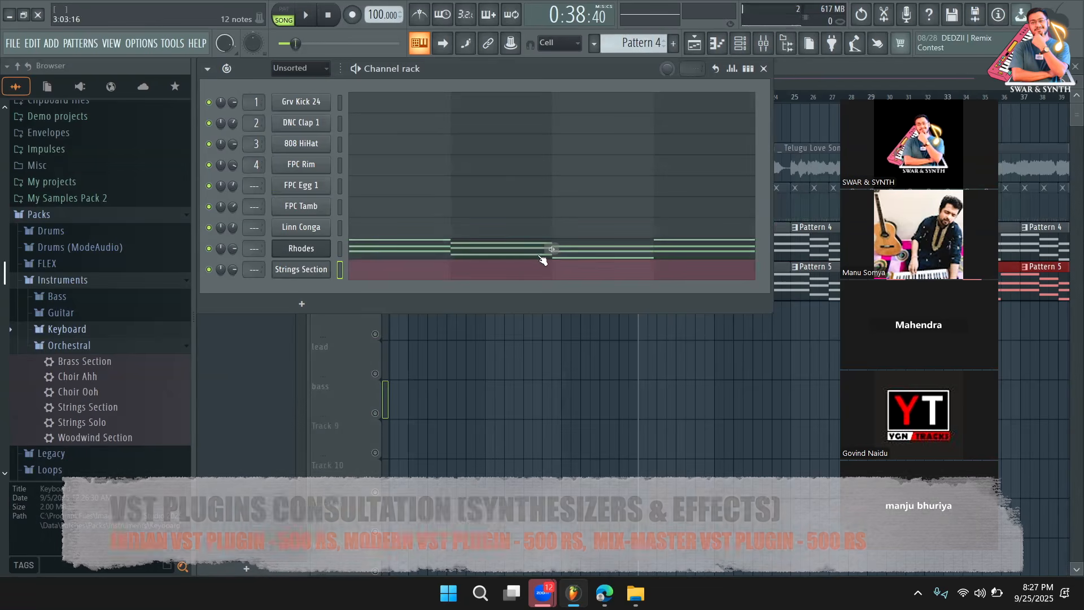
scroll(637, 46, down, 1)
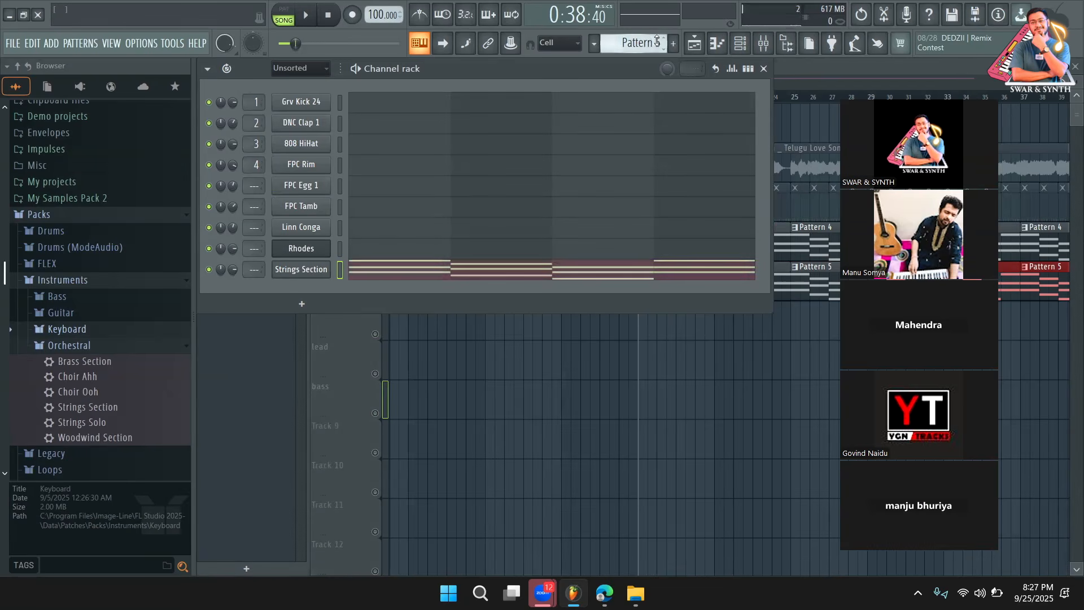
click(763, 68)
click(740, 43)
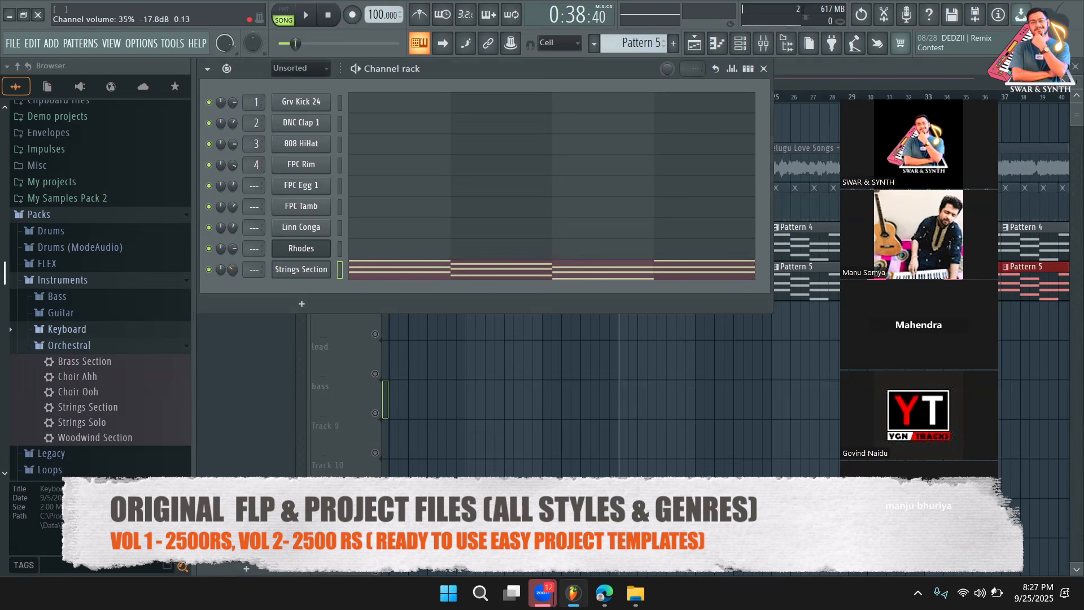
click(246, 383)
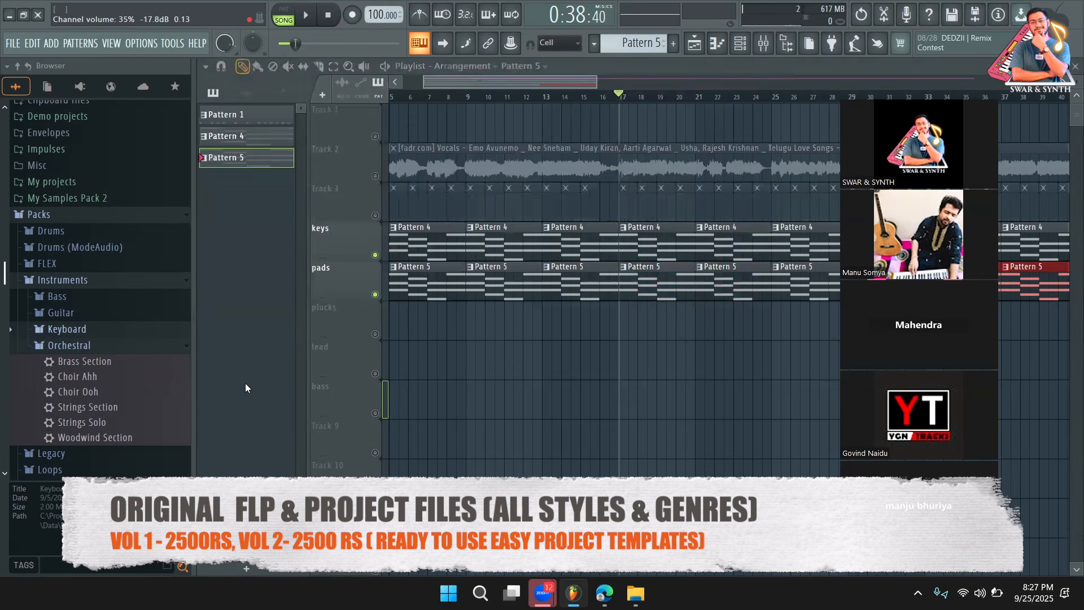
Step: Open the Rhodes channel's instrument window and show the presets in the Keyboard folder of the Instruments packs
click(740, 43)
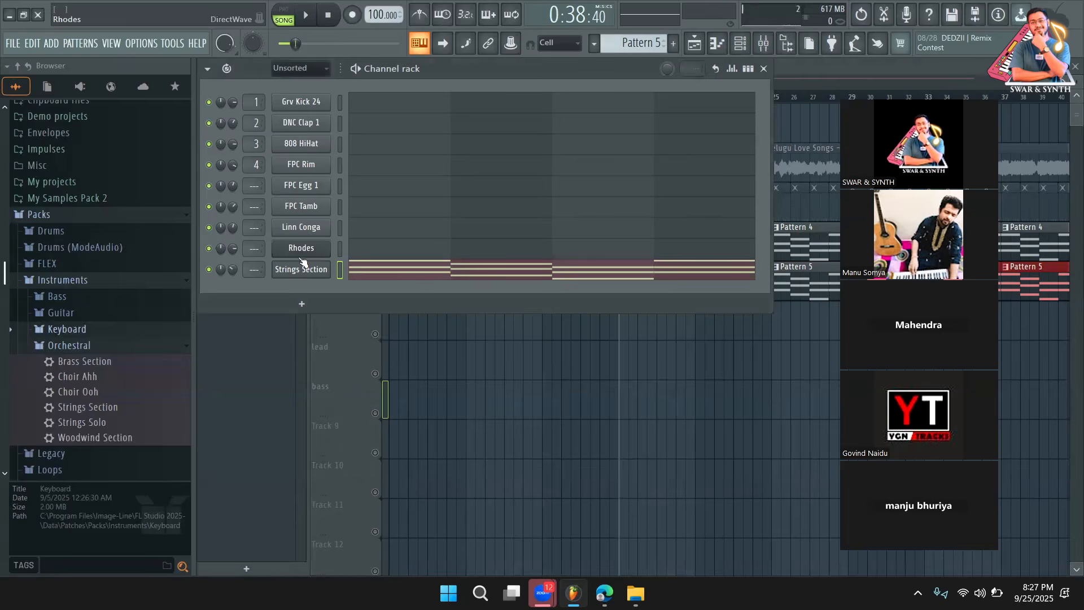
click(301, 253)
drag(495, 141, 575, 132)
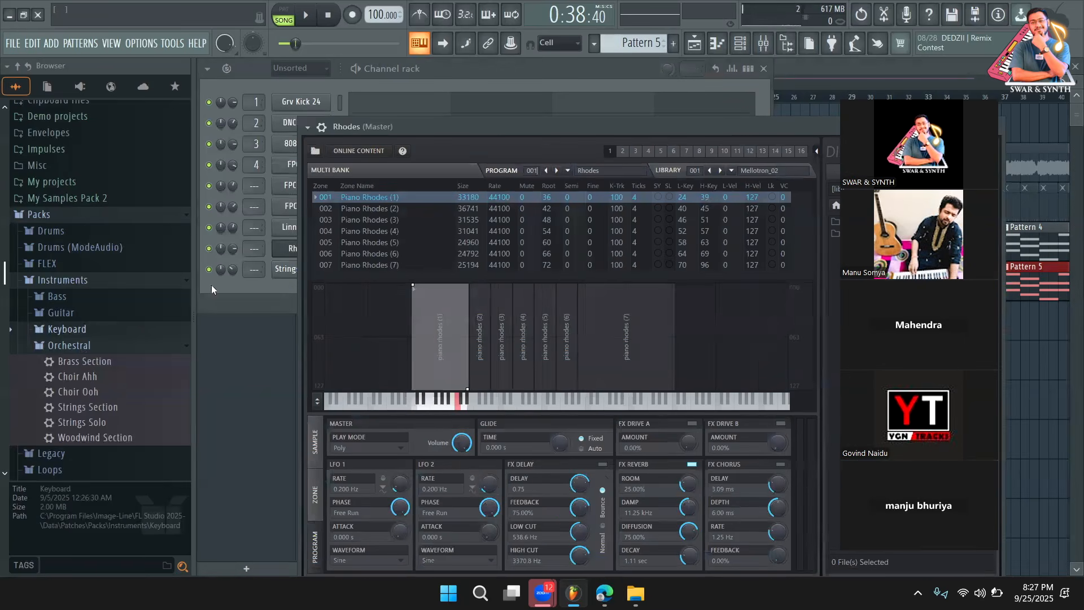
click(85, 330)
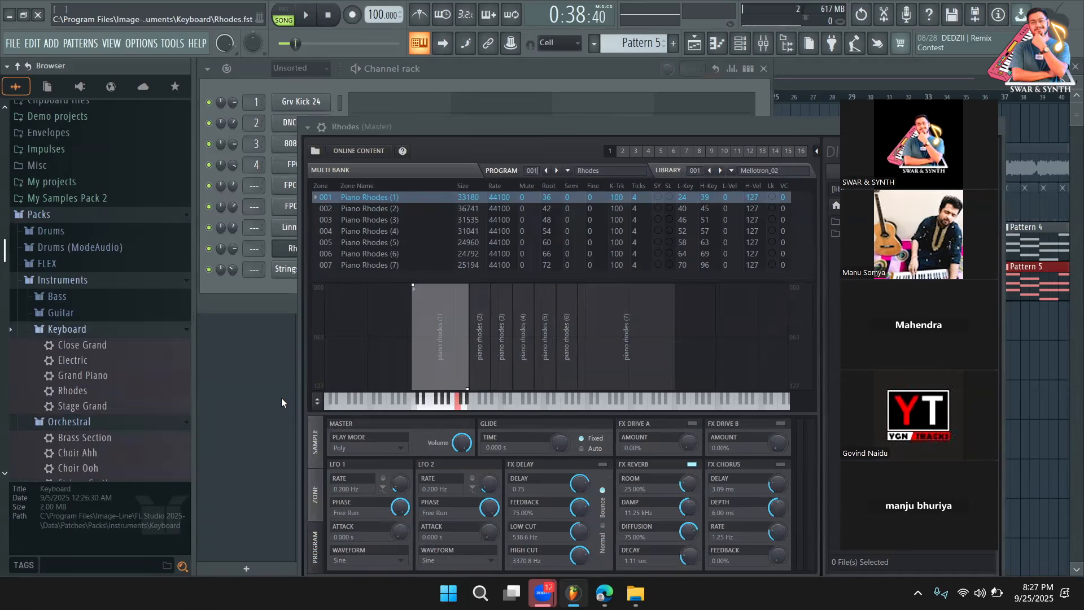
Step: Unmute Track 3 and the vocal track on Track 2 in the playlist while checking playback from bar 17
key(F5)
key(space)
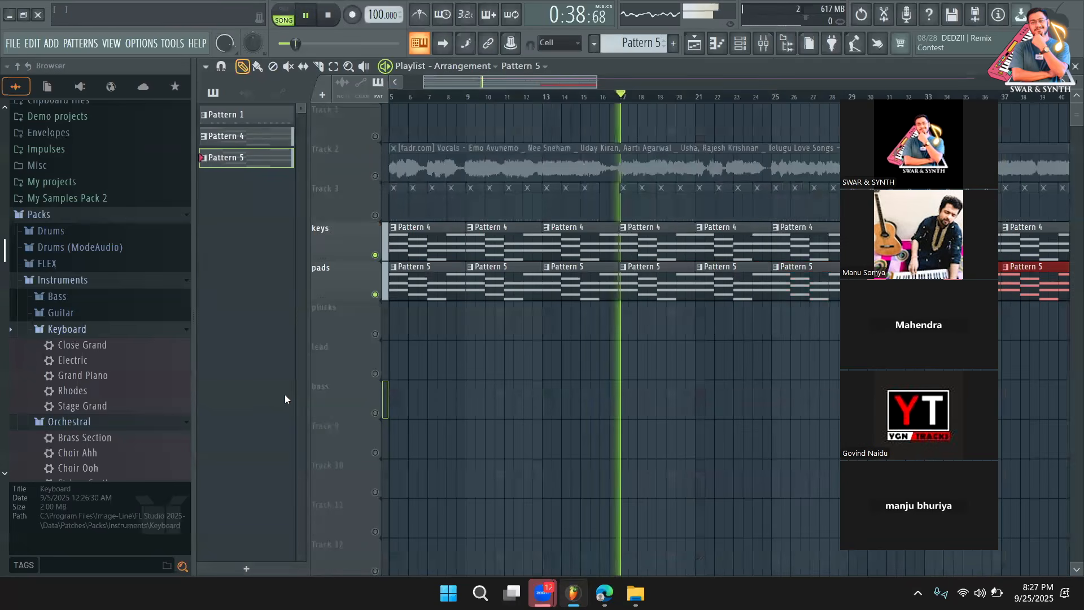
click(375, 215)
key(space)
key(space)
key(space)
click(375, 176)
key(space)
key(space)
key(space)
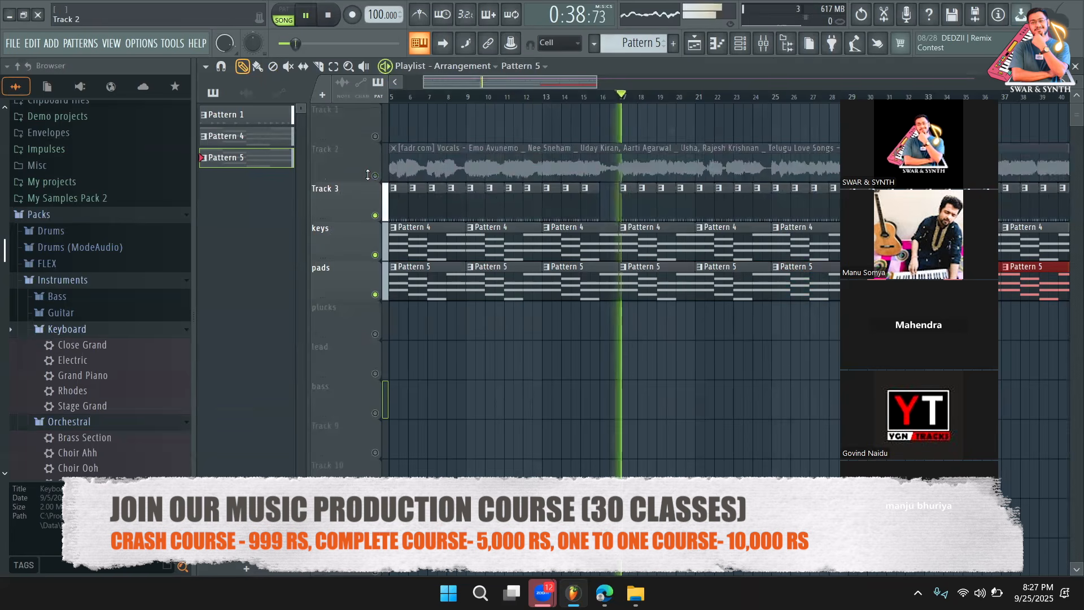
Step: Balance the Rhodes channel's volume and set the Strings Section channel's volume to about 37% while playing the song
key(F6)
key(space)
drag(221, 248, 220, 277)
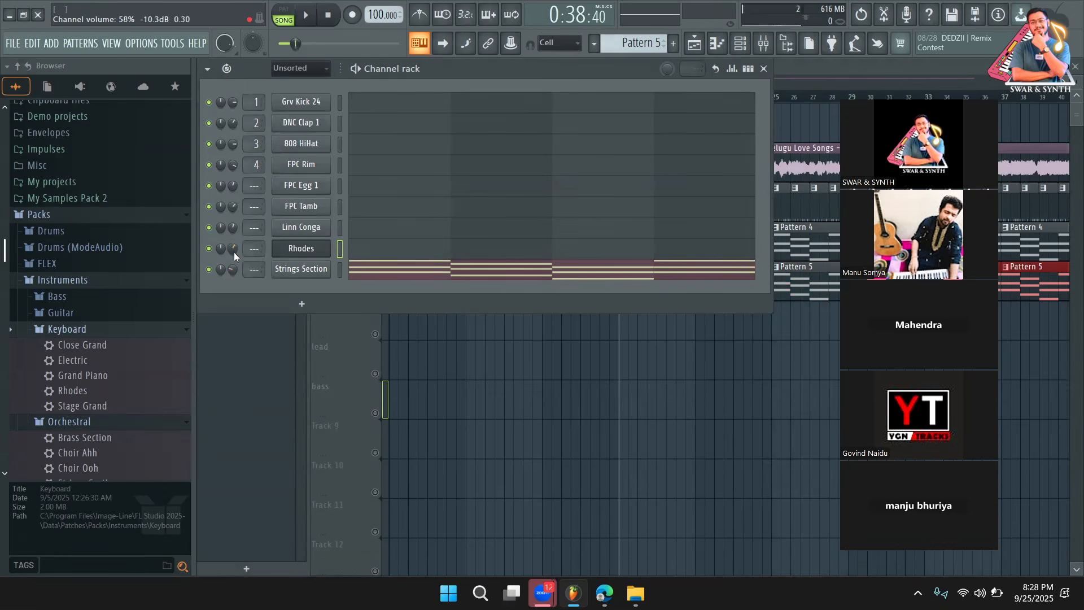
key(space)
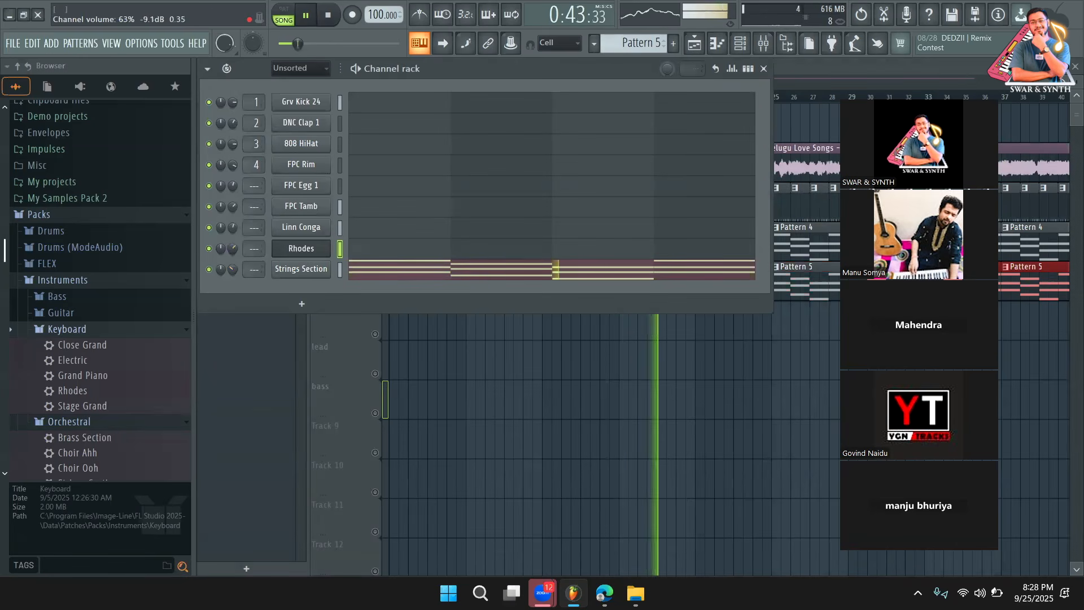
drag(231, 270, 230, 301)
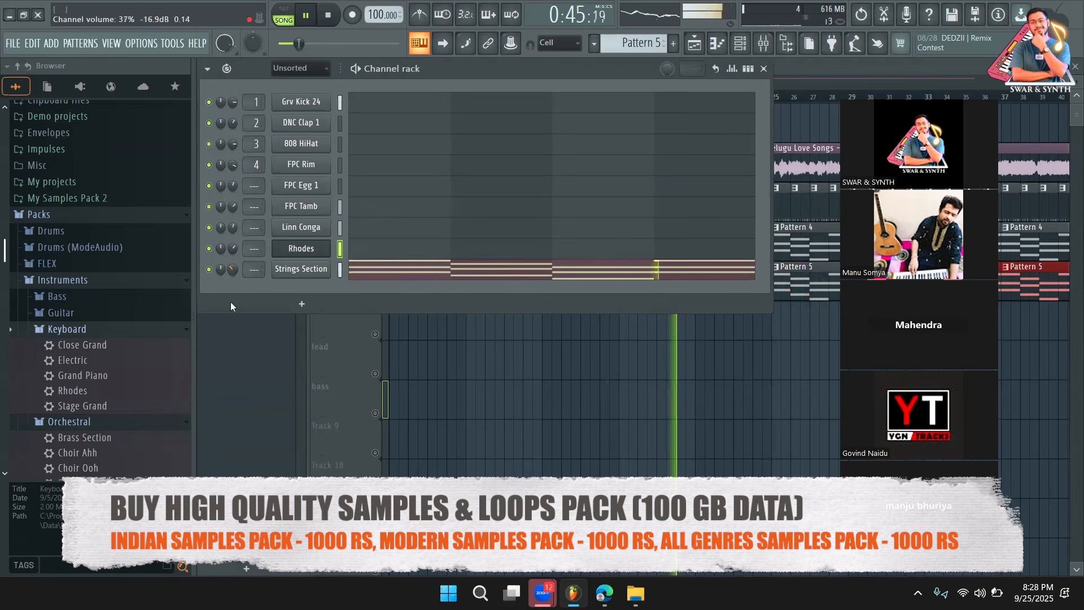
key(F6)
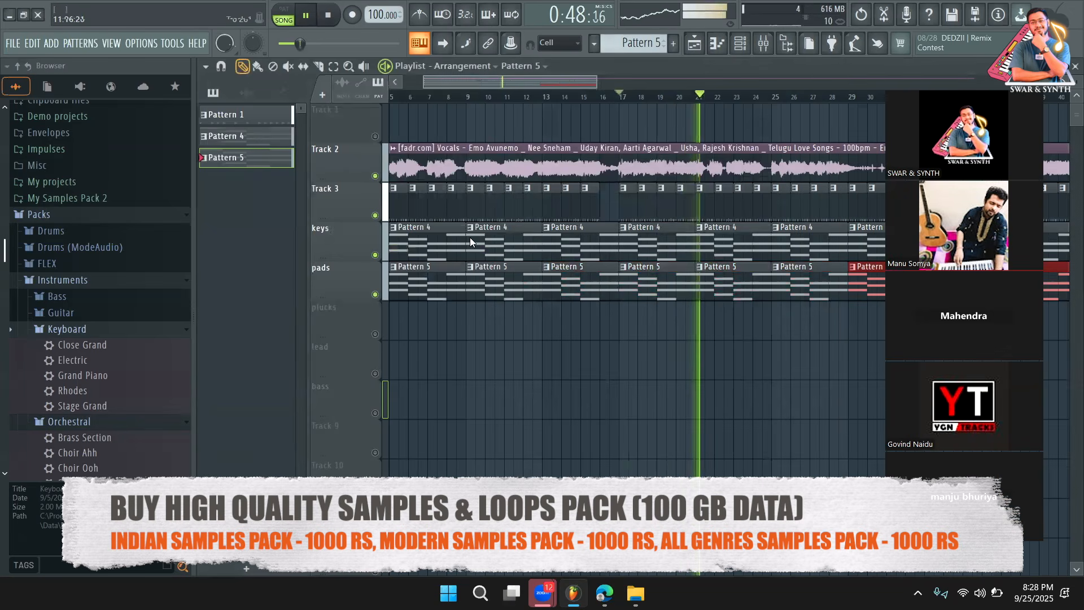
key(space)
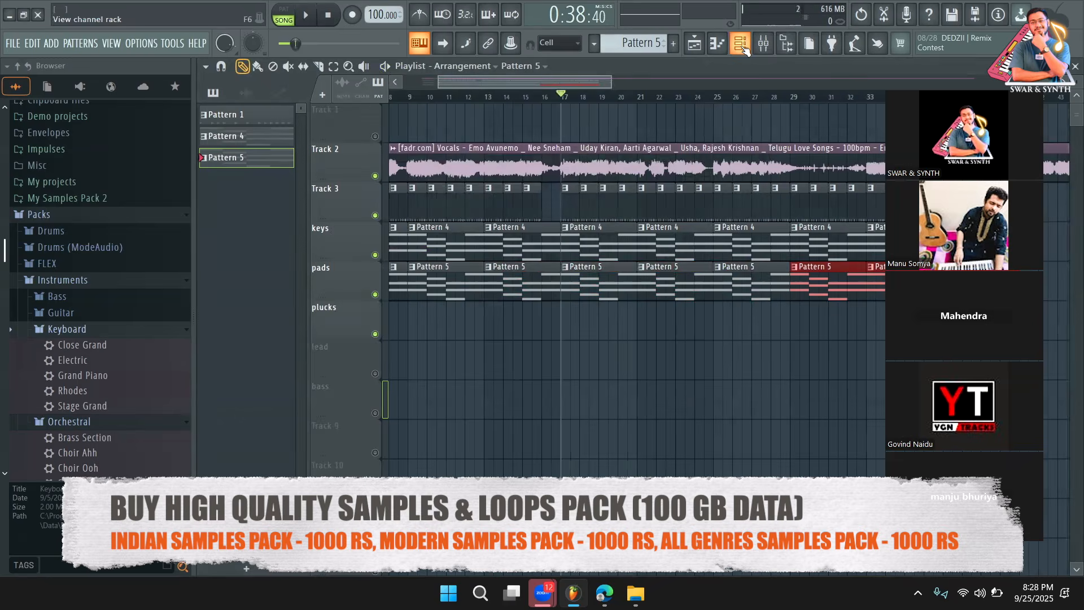
Step: Add a Plucked! synth channel to the channel rack and close its plugin window
click(741, 45)
click(262, 287)
click(206, 294)
click(294, 304)
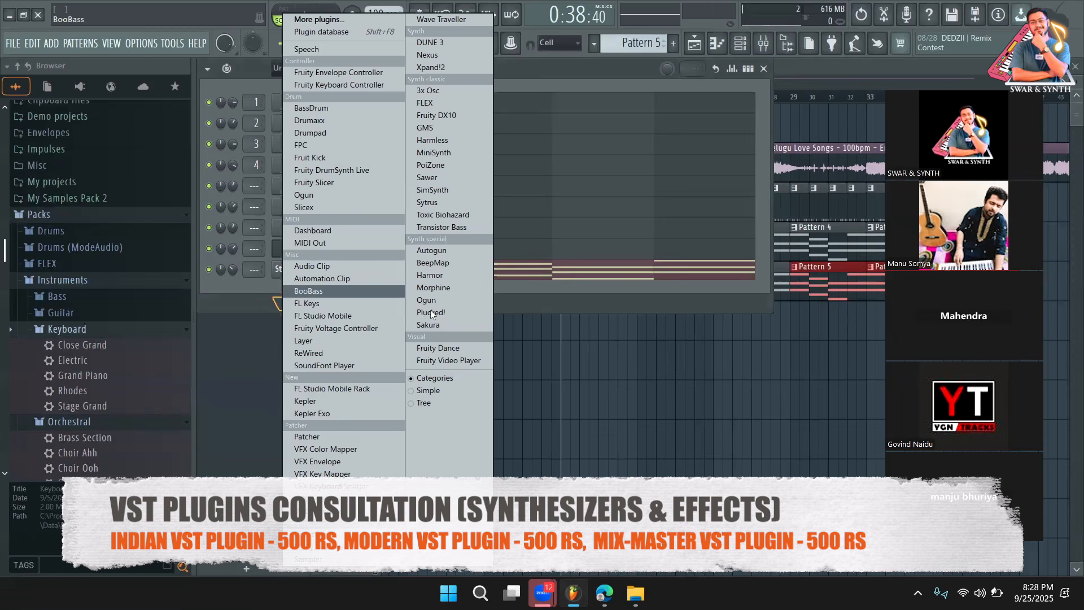
click(430, 312)
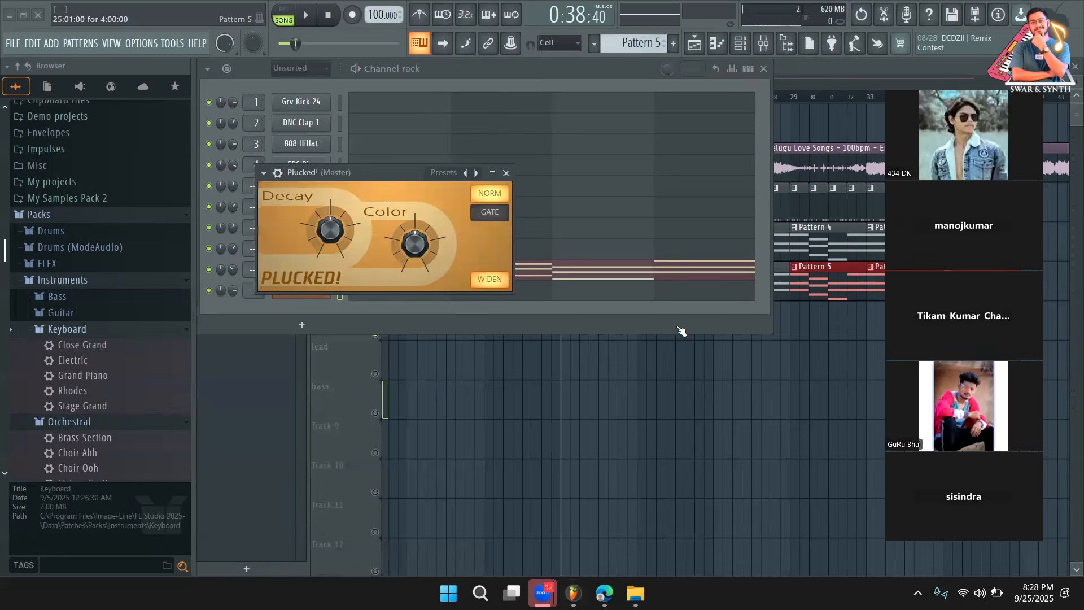
click(555, 88)
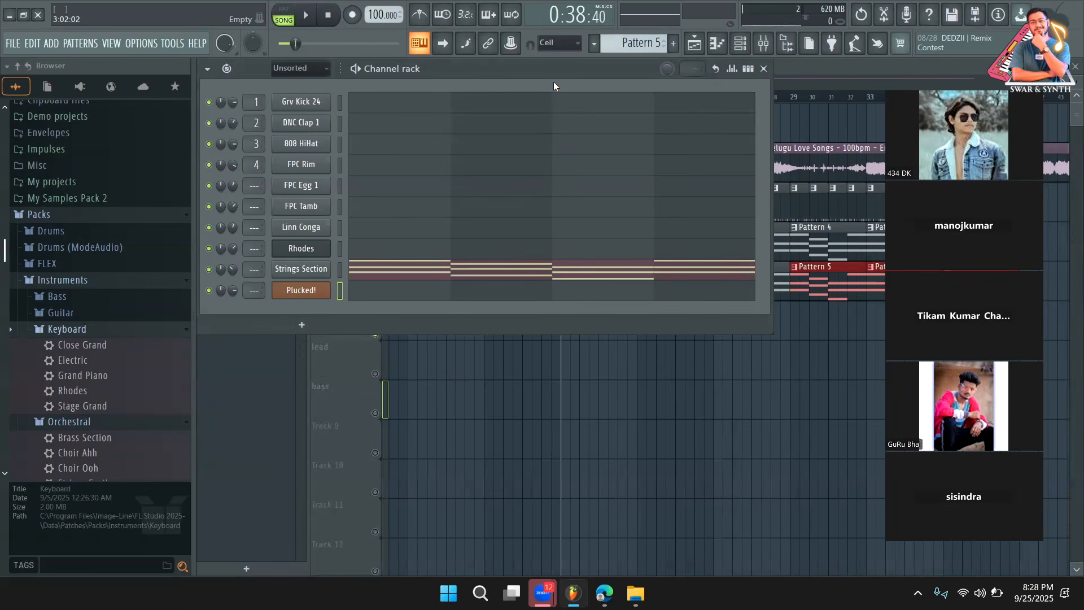
Step: Copy the Strings Section chords from Pattern 5 and paste them into the Plucked! channel in a new Pattern 6
right_click(285, 271)
click(546, 275)
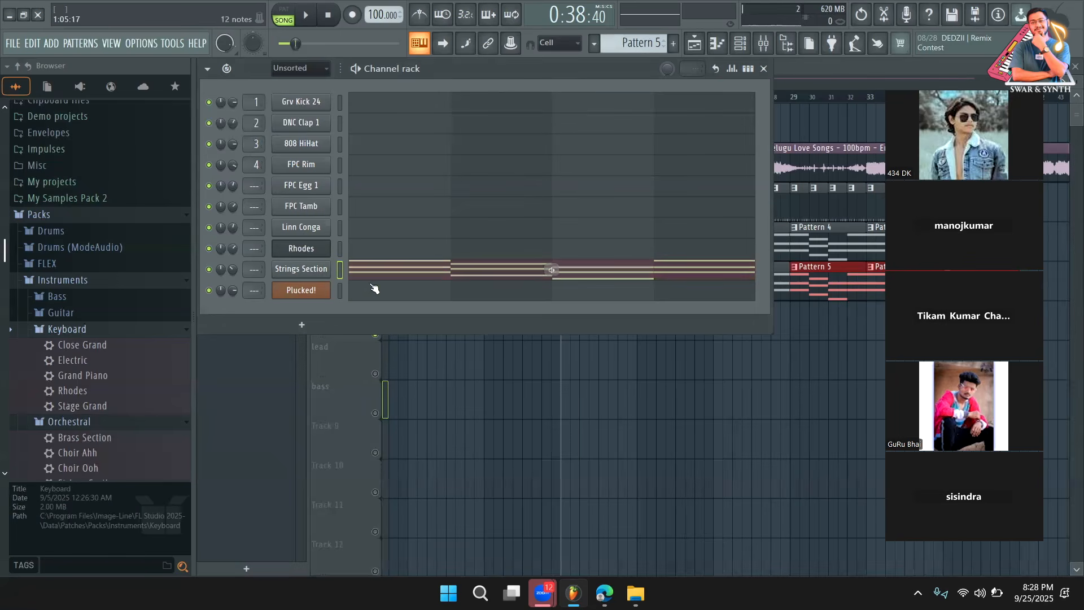
scroll(637, 42, down, 1)
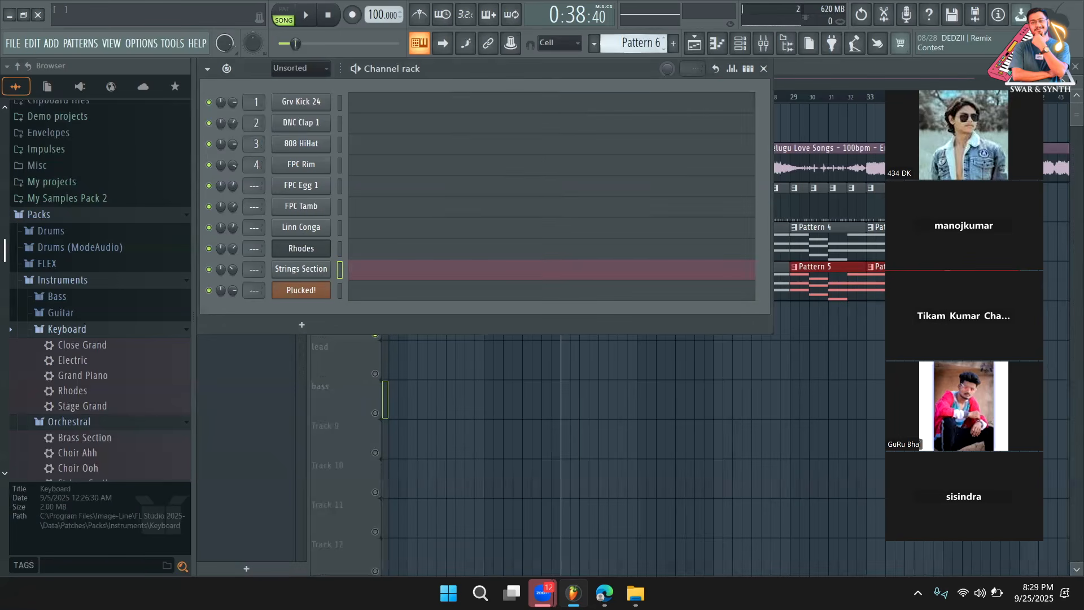
right_click(308, 290)
click(485, 313)
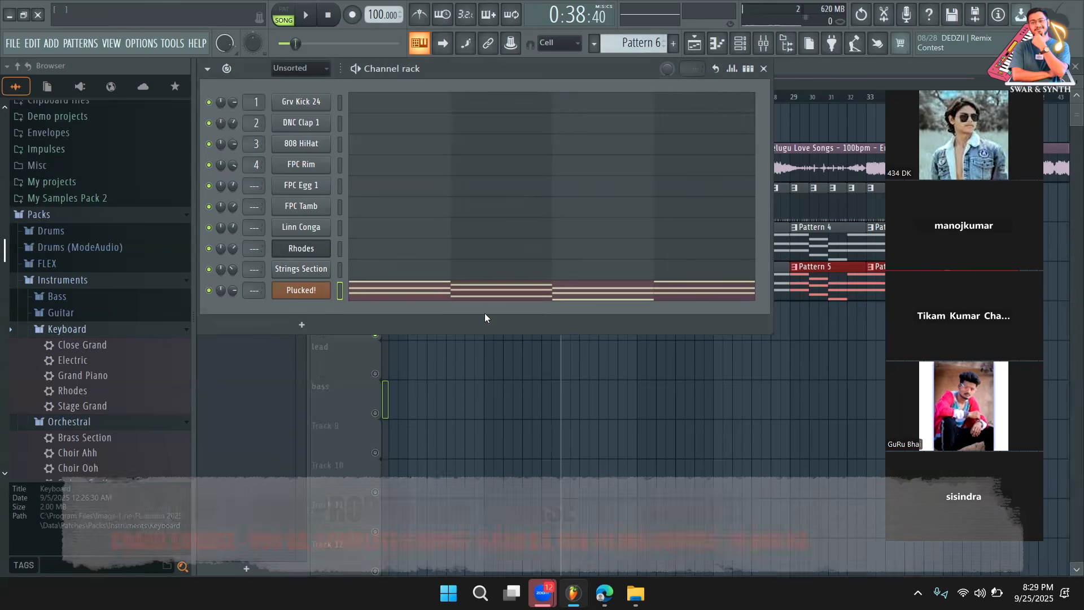
Step: Shorten all Plucked! notes in Pattern 6 to one beat and shift them off the beat, checking against the metronome
click(284, 12)
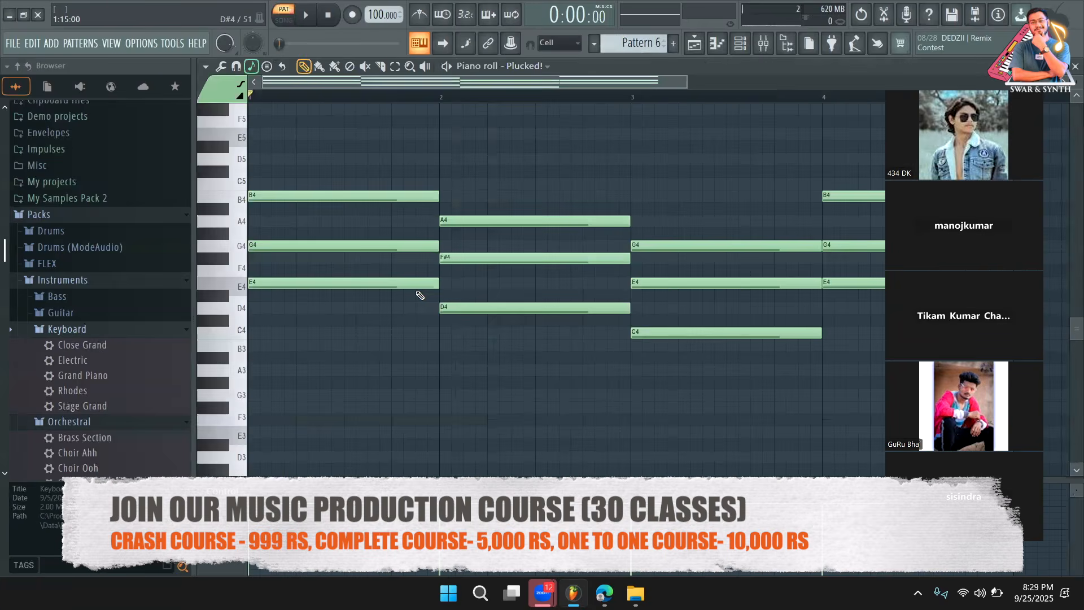
key(ctrl+a)
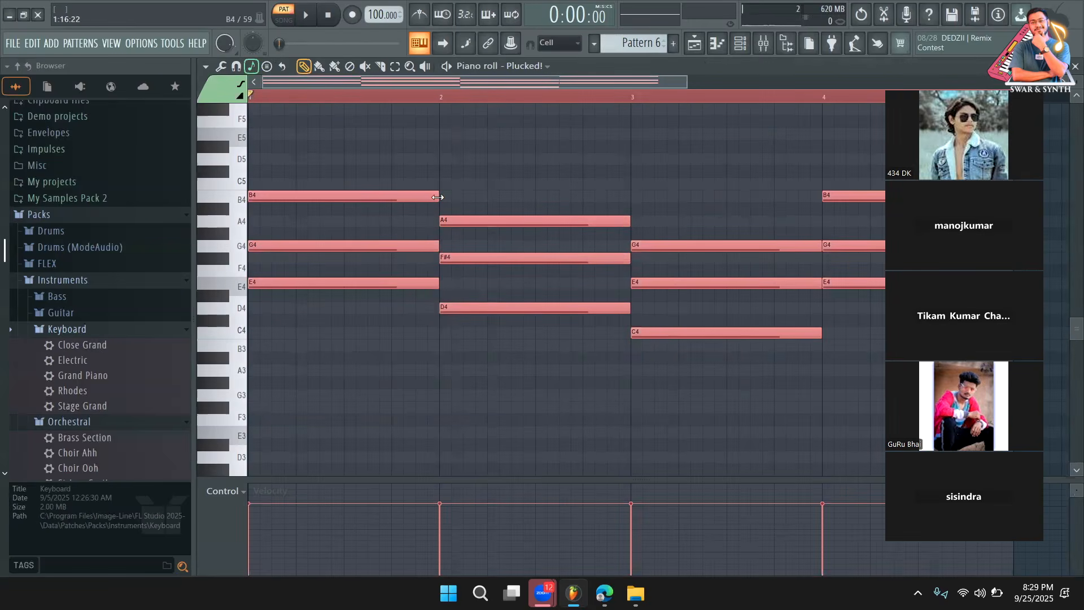
drag(373, 204, 295, 203)
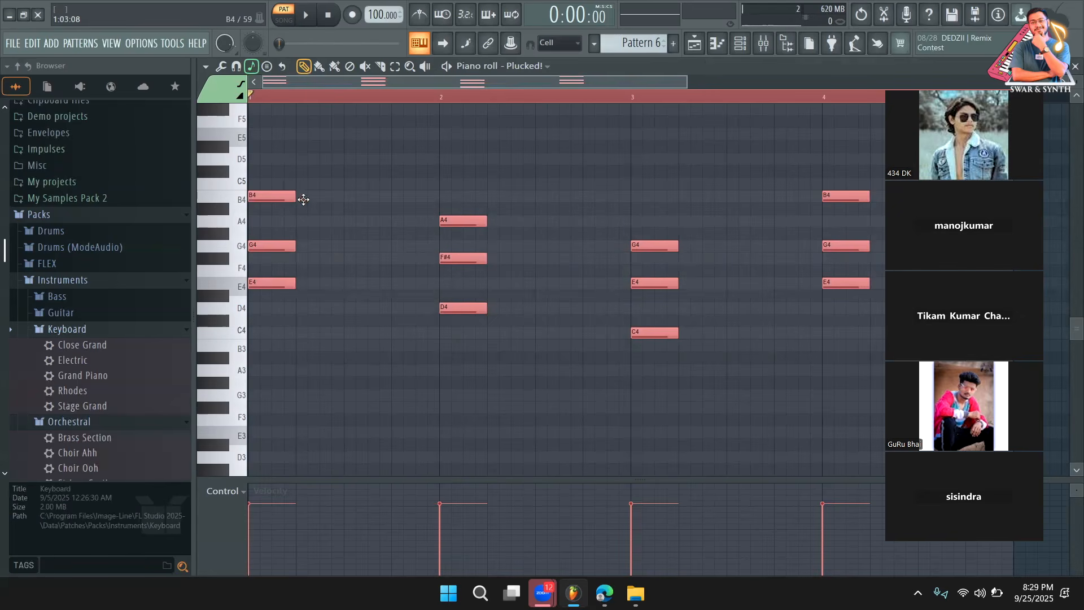
key(shift+Right)
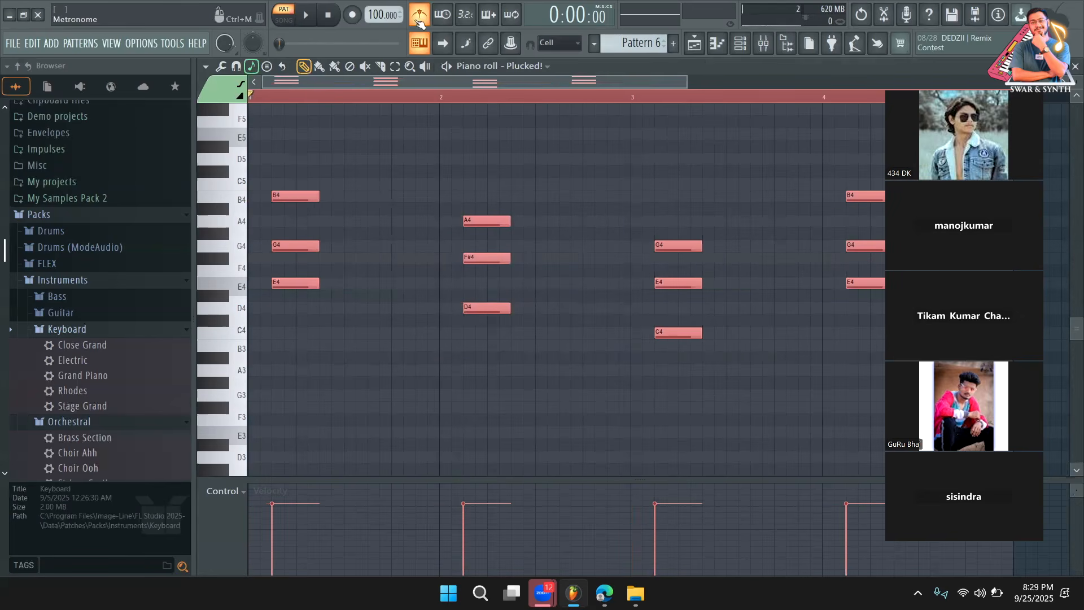
key(shift+Right)
key(space)
key(space)
Step: Duplicate the shortened chords so that every bar of Pattern 6 has four half-beat plucked stabs in two pairs
mouse_move(331, 197)
mouse_down()
mouse_move(305, 201)
mouse_move(359, 200)
mouse_up()
key(space)
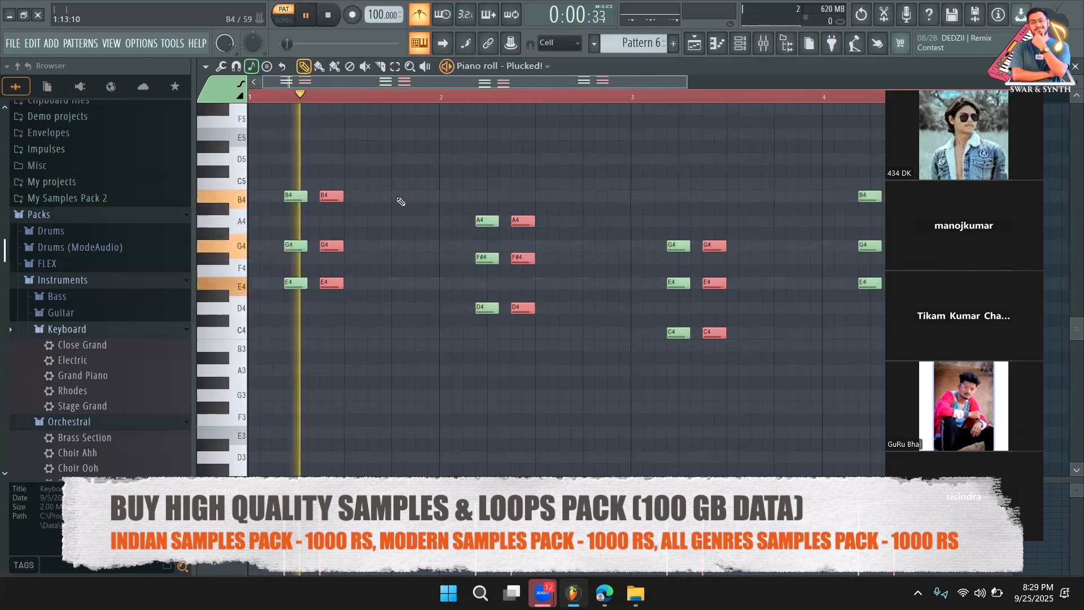
click(307, 210)
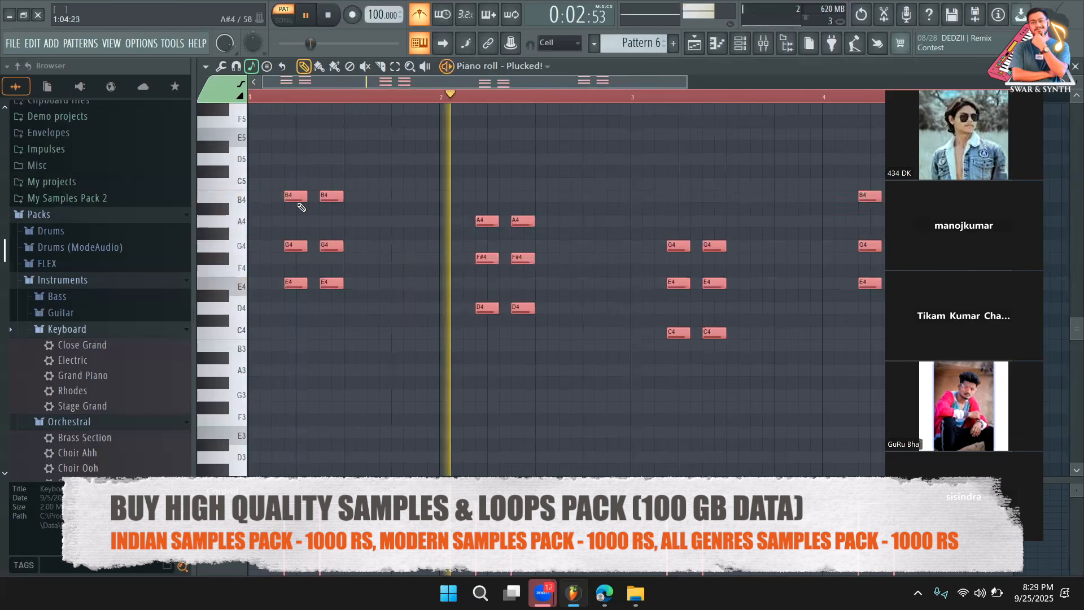
key(ctrl+z)
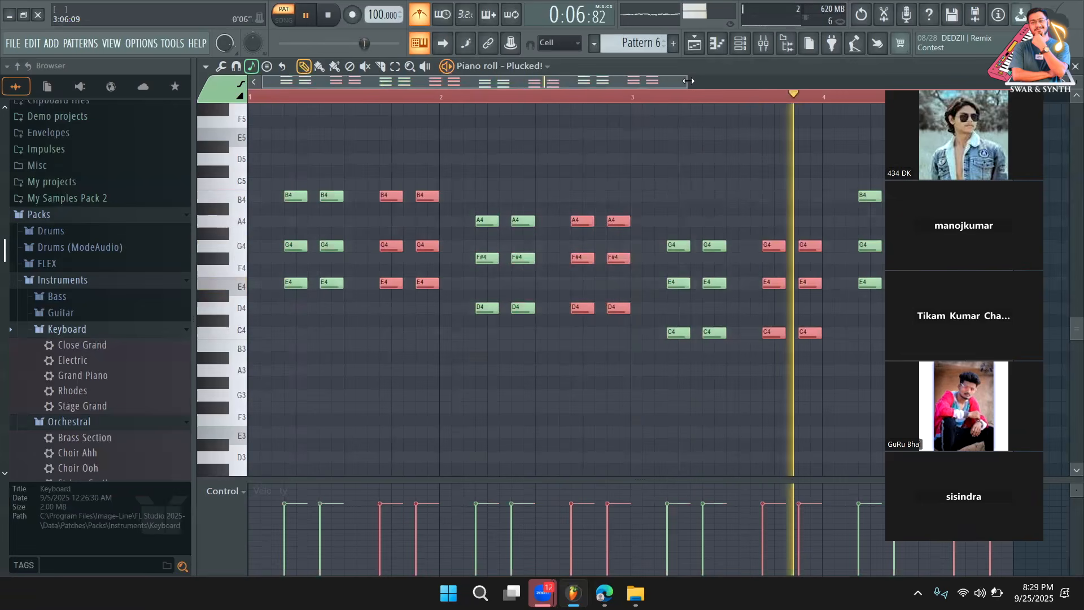
scroll(789, 96, down, 1)
scroll(789, 96, down, 1)
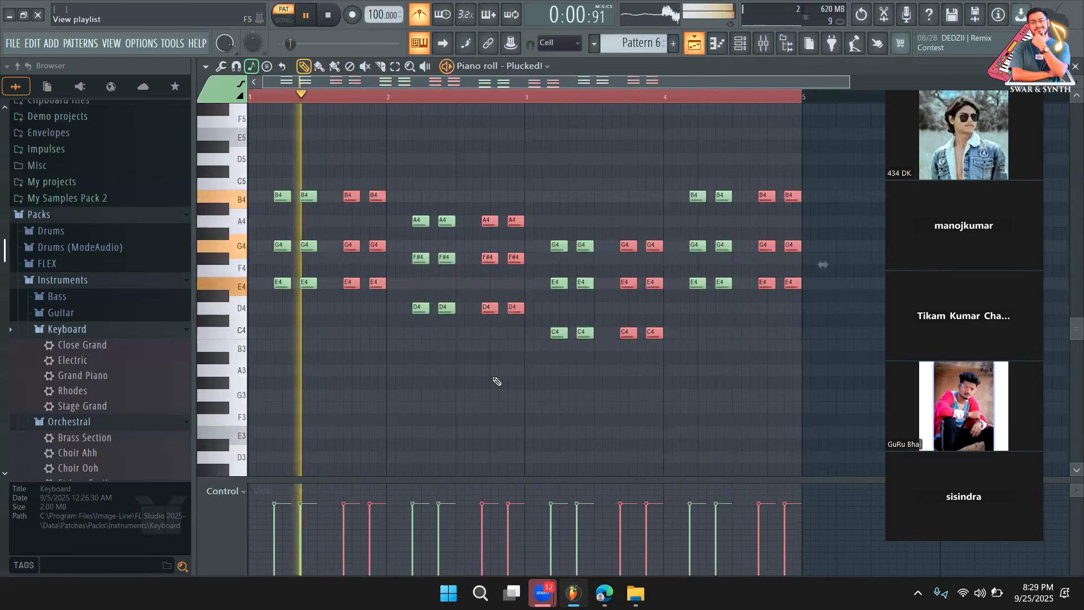
key(space)
Step: Paint Pattern 6 clips along the plucks track from bar 5 up to bar 29 and turn off the metronome
key(F5)
drag(566, 84, 532, 84)
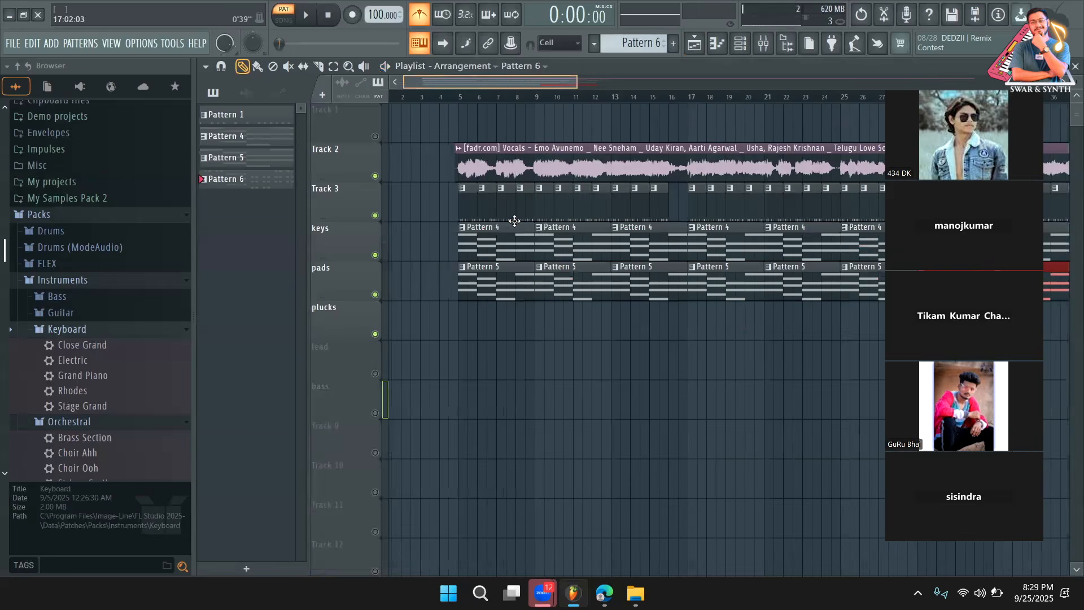
click(474, 324)
click(258, 66)
drag(551, 309, 683, 319)
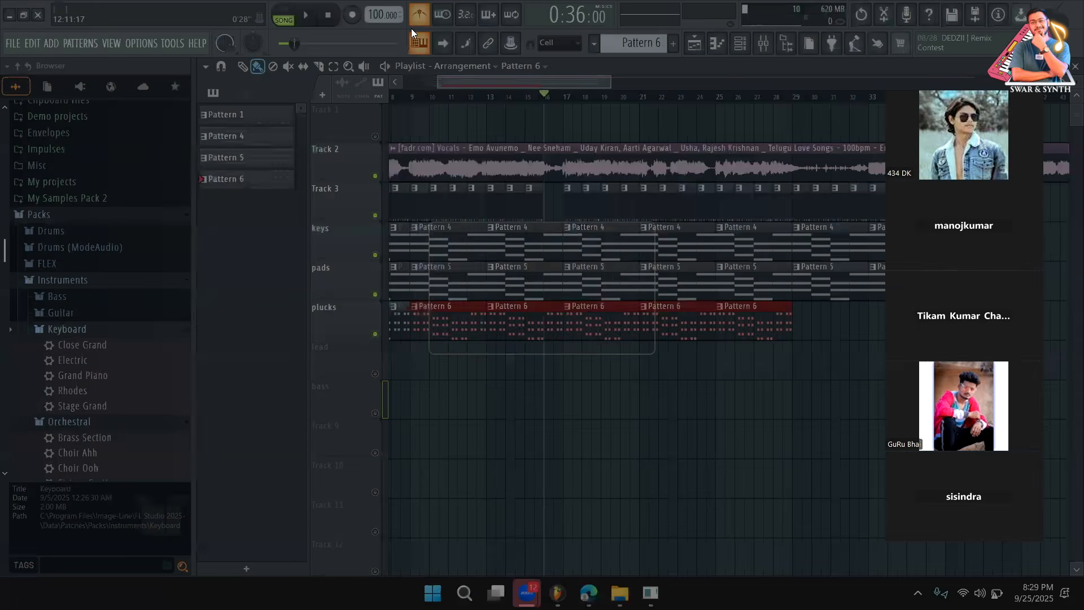
click(571, 325)
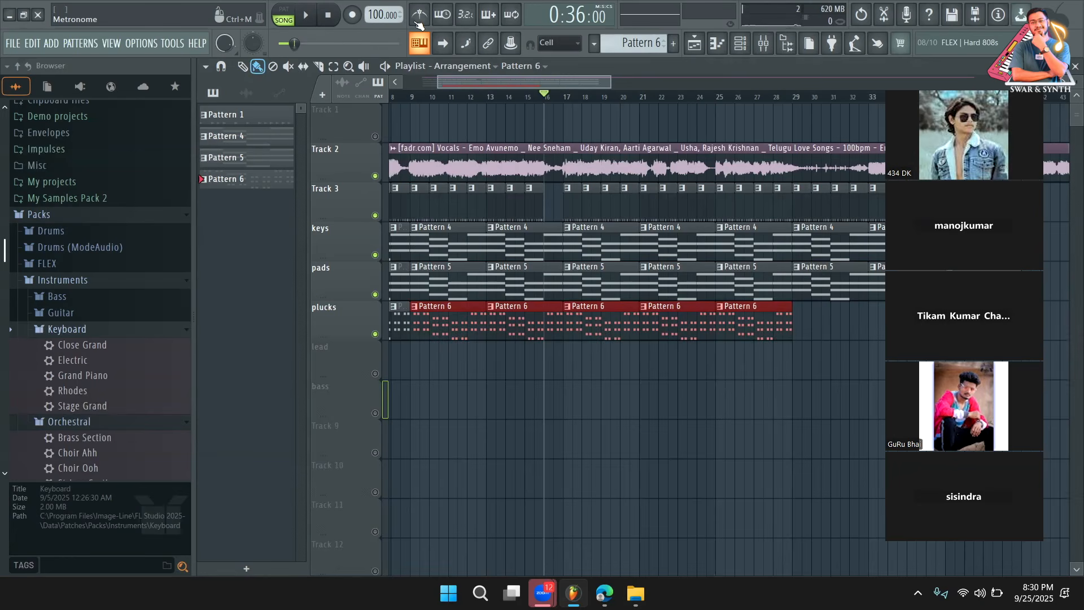
Step: Play the song from bar 16 to hear the plucks with the vocals, keys and pads
key(space)
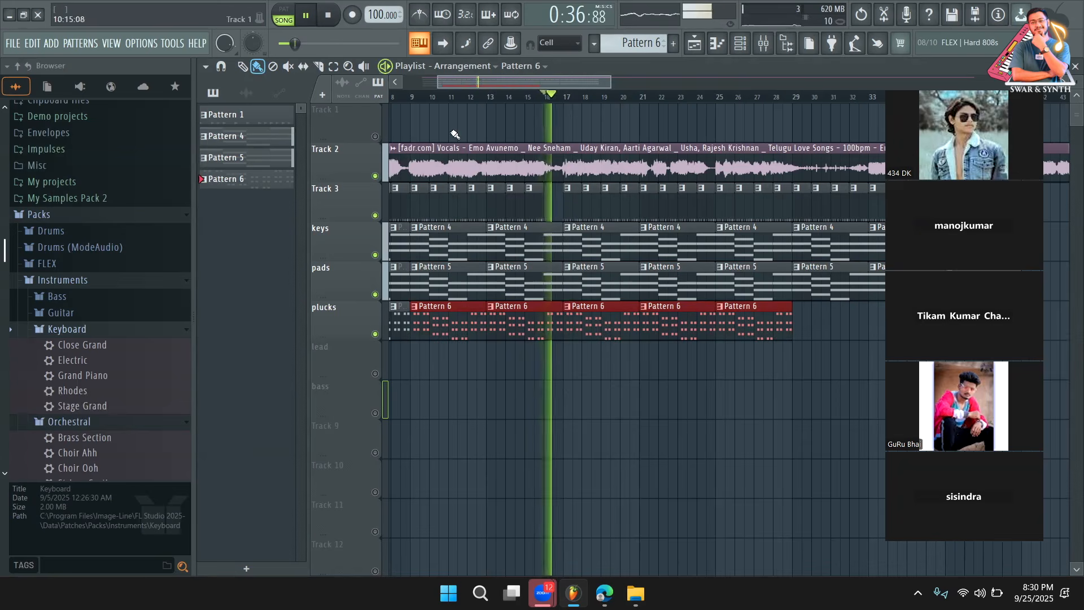
drag(594, 81, 601, 84)
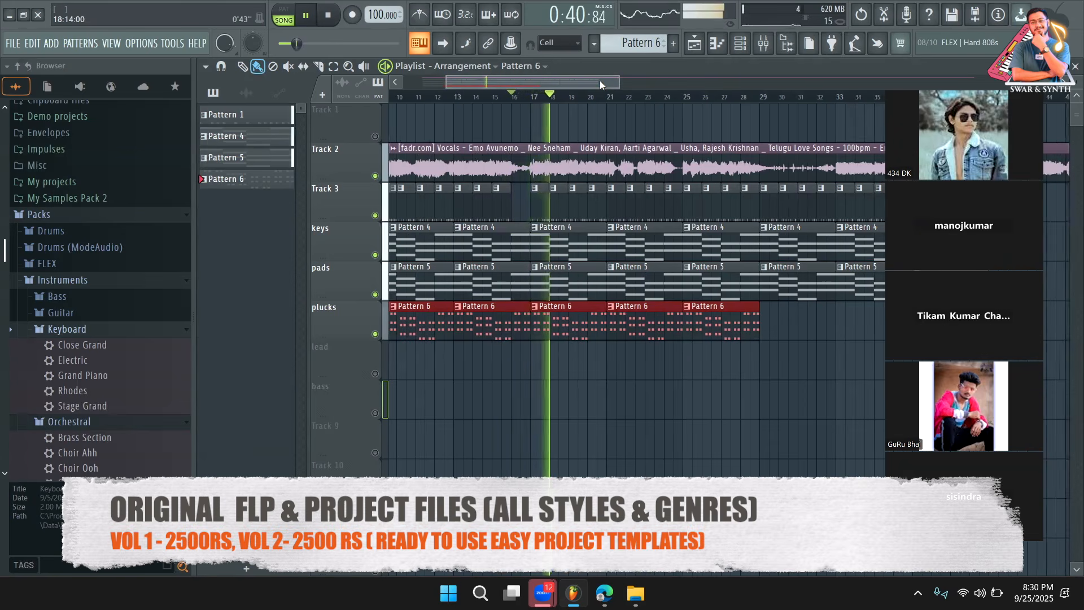
key(space)
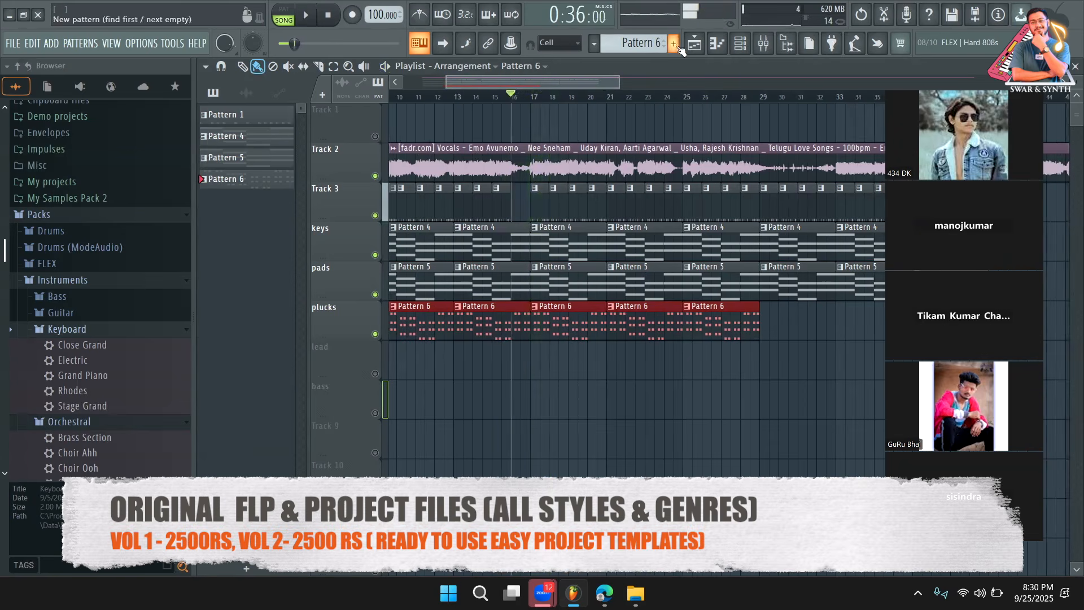
Step: Set the Plucked! channel's volume to about 32% during playback from bar 17, and listen again from bar 25
click(740, 44)
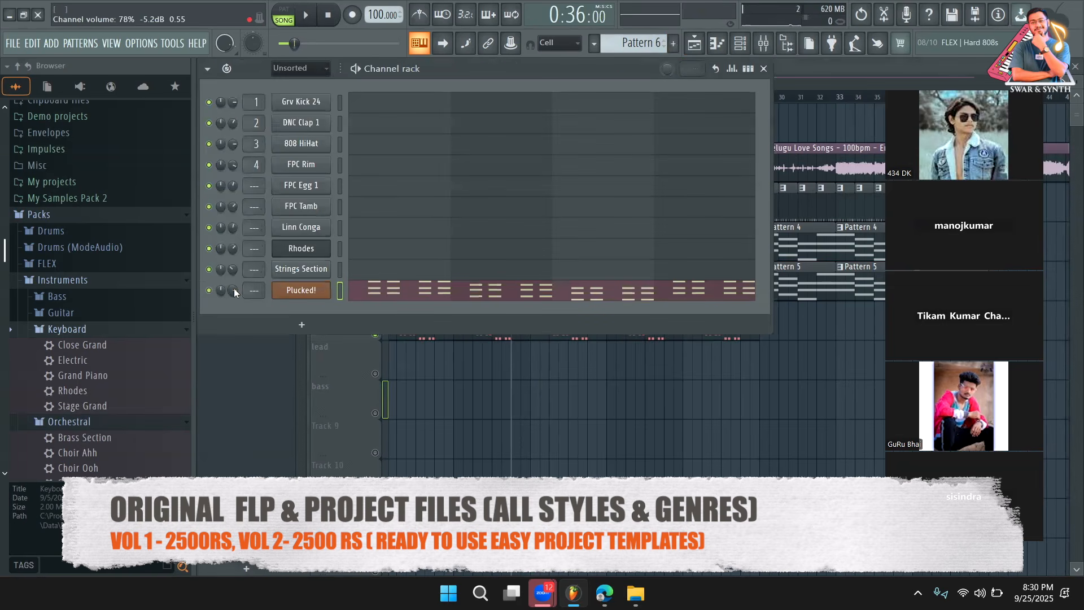
click(607, 204)
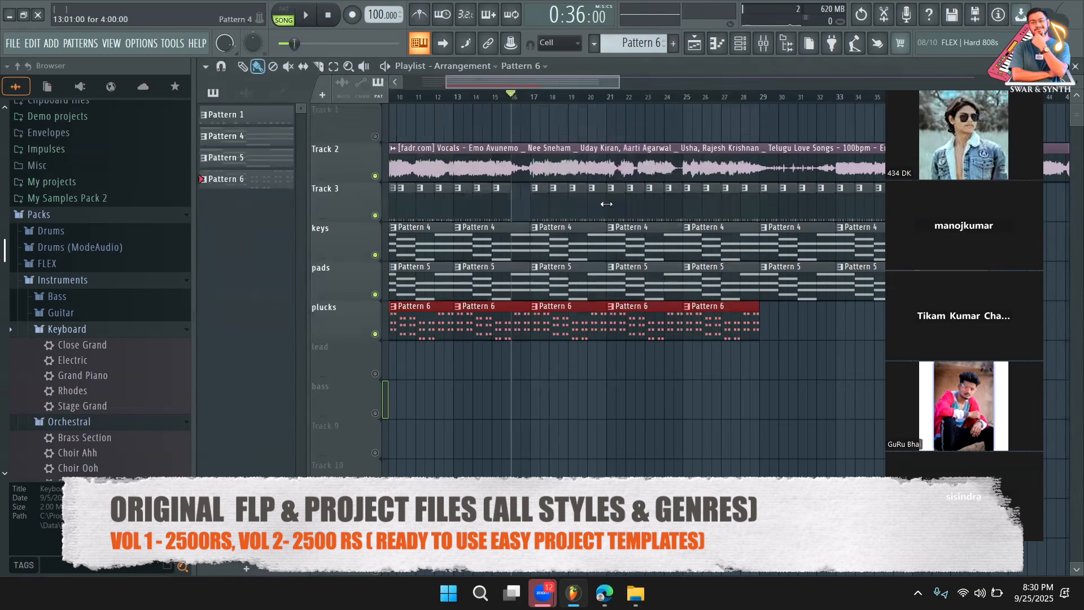
click(542, 98)
key(space)
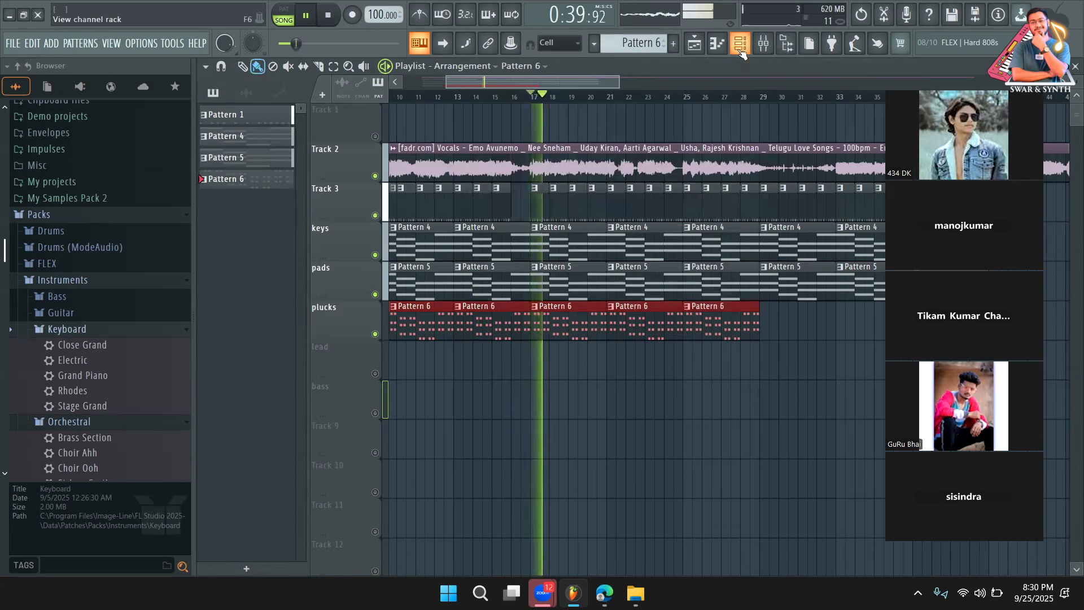
click(741, 44)
mouse_move(232, 290)
mouse_down()
mouse_move(233, 308)
mouse_move(238, 291)
mouse_up()
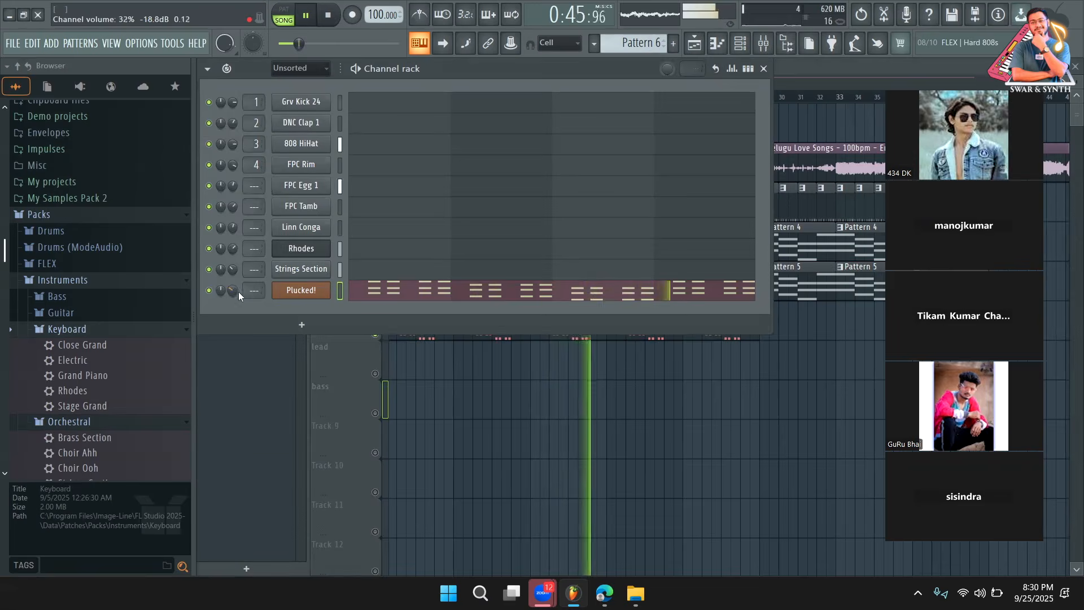
click(763, 68)
click(677, 85)
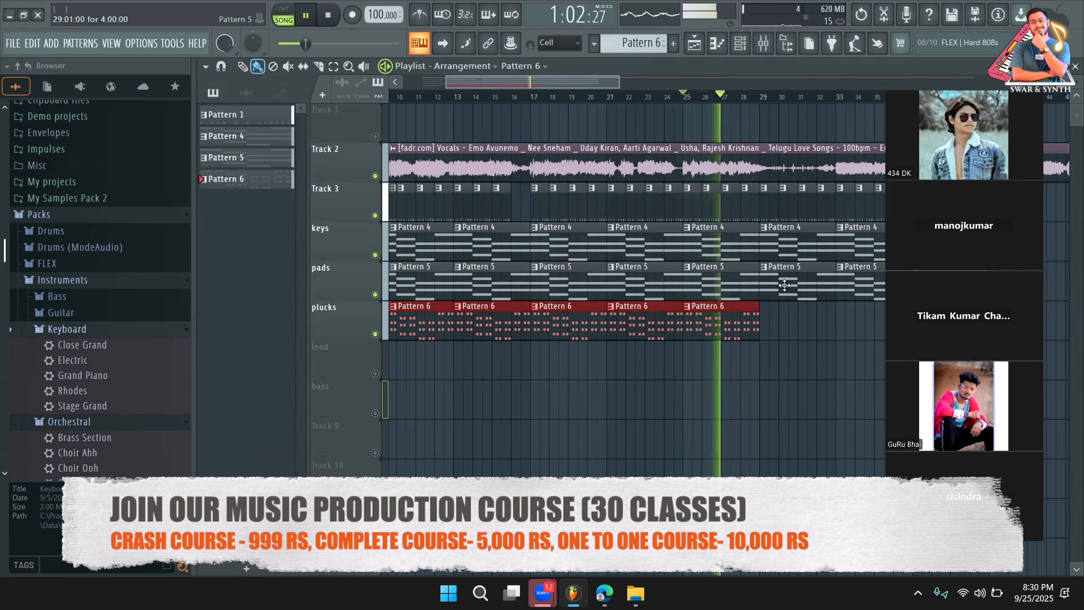
Step: Duplicate the selected Pattern 6 clips onward from bar 29 and set the vocal clip's channel volume to about 44%
key(ctrl+b)
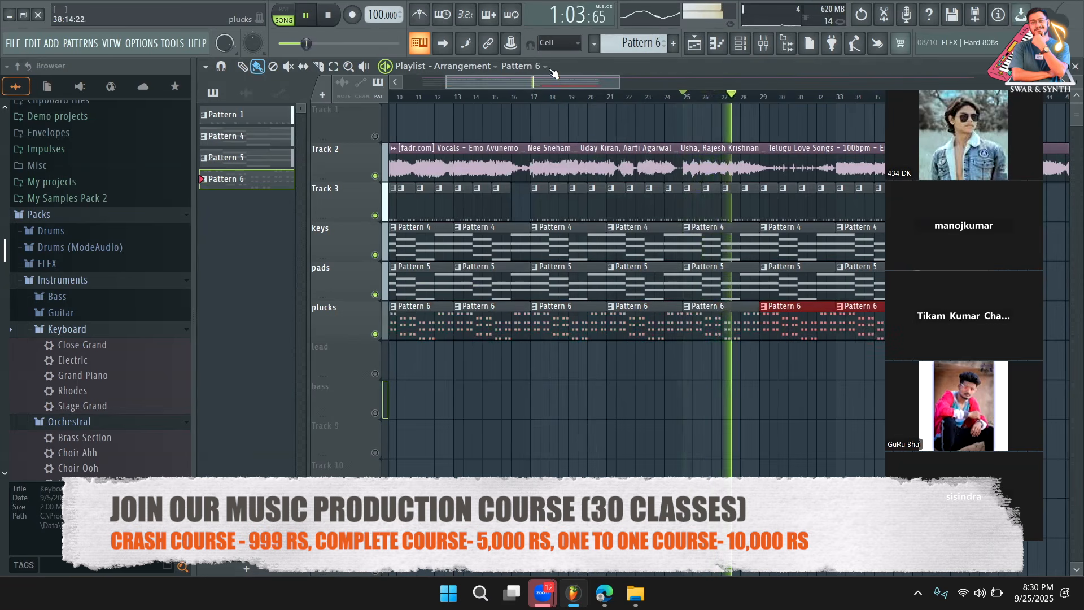
click(645, 157)
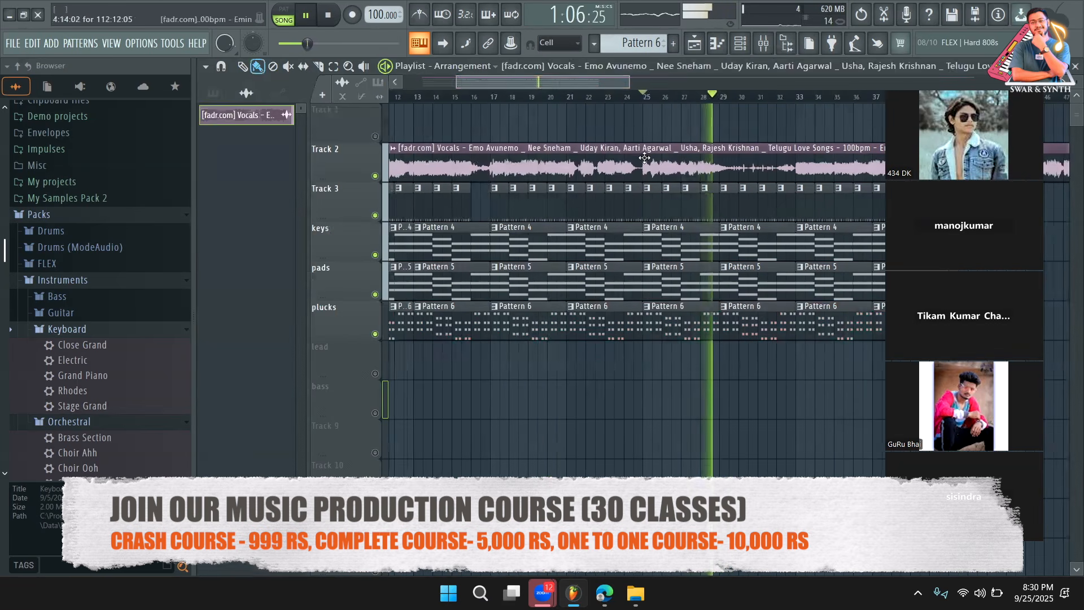
double_click(644, 157)
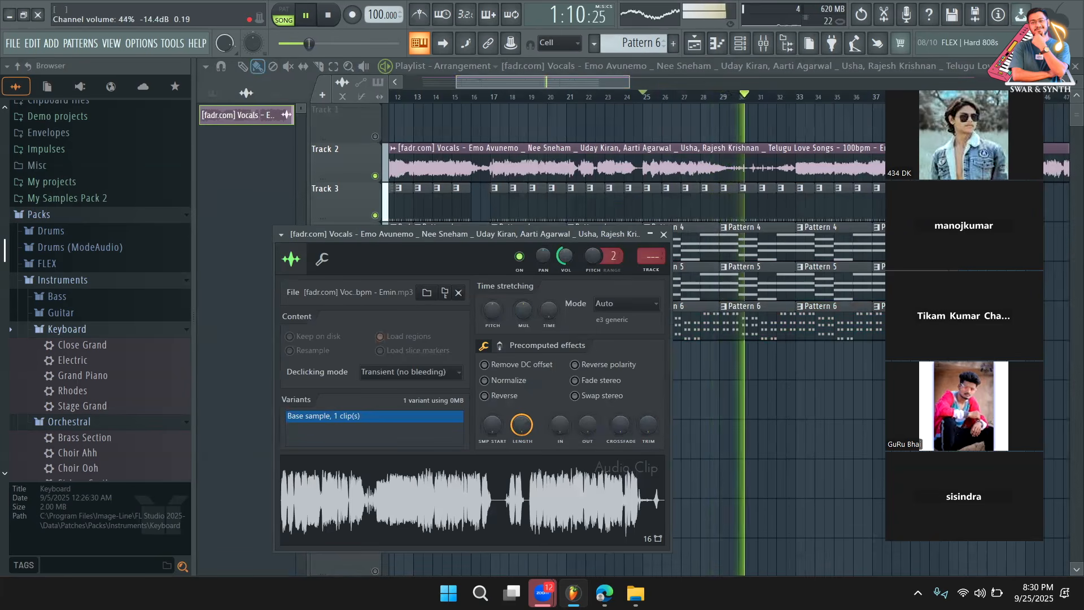
key(space)
Step: Move the song position to bar 17 and enable the lead and bass tracks
drag(591, 82, 568, 83)
click(588, 95)
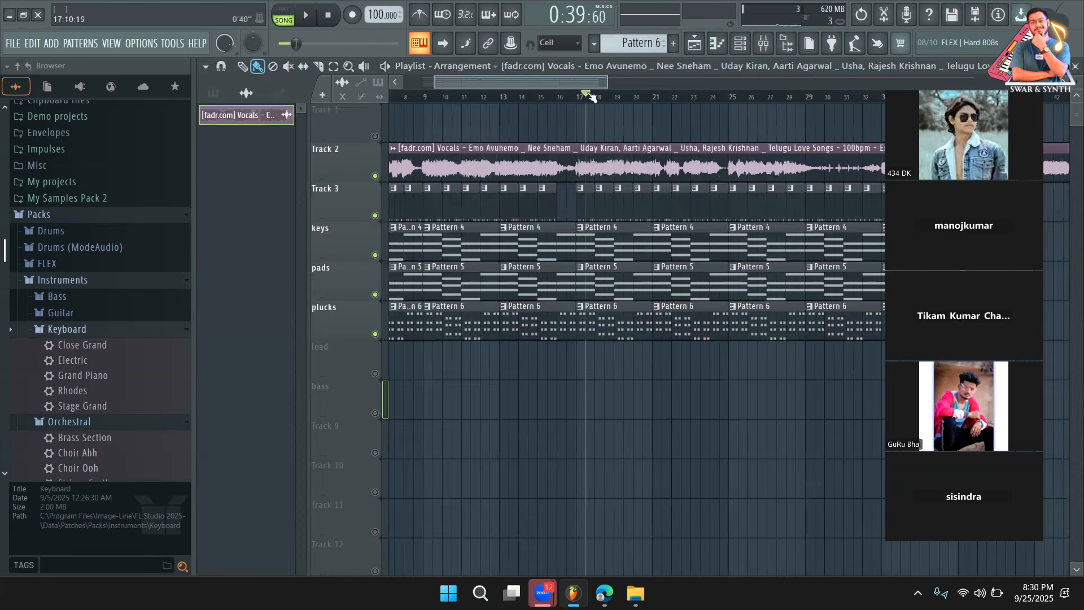
click(576, 95)
click(375, 412)
click(375, 374)
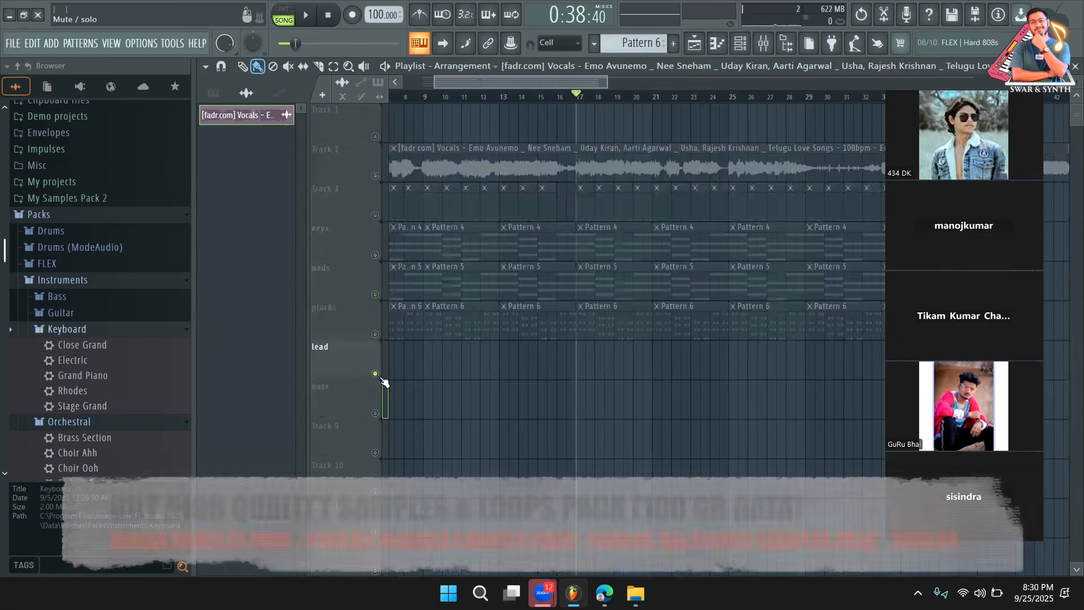
Step: Copy the Plucked! channel's notes from Pattern 6 and switch to the empty Pattern 7
key(F6)
click(302, 68)
click(297, 114)
right_click(303, 291)
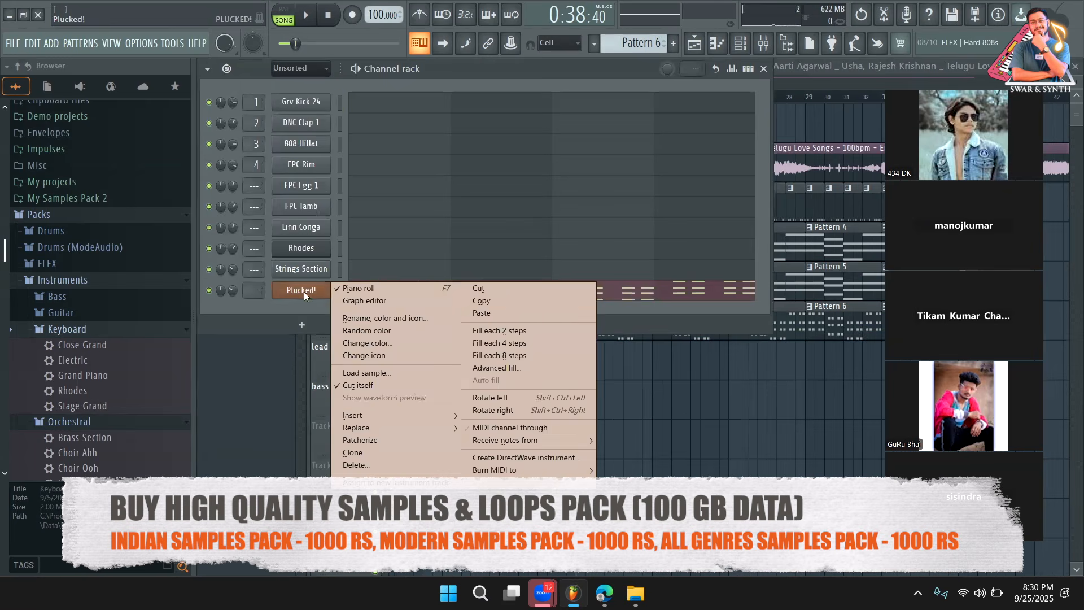
click(480, 305)
scroll(647, 46, down, 1)
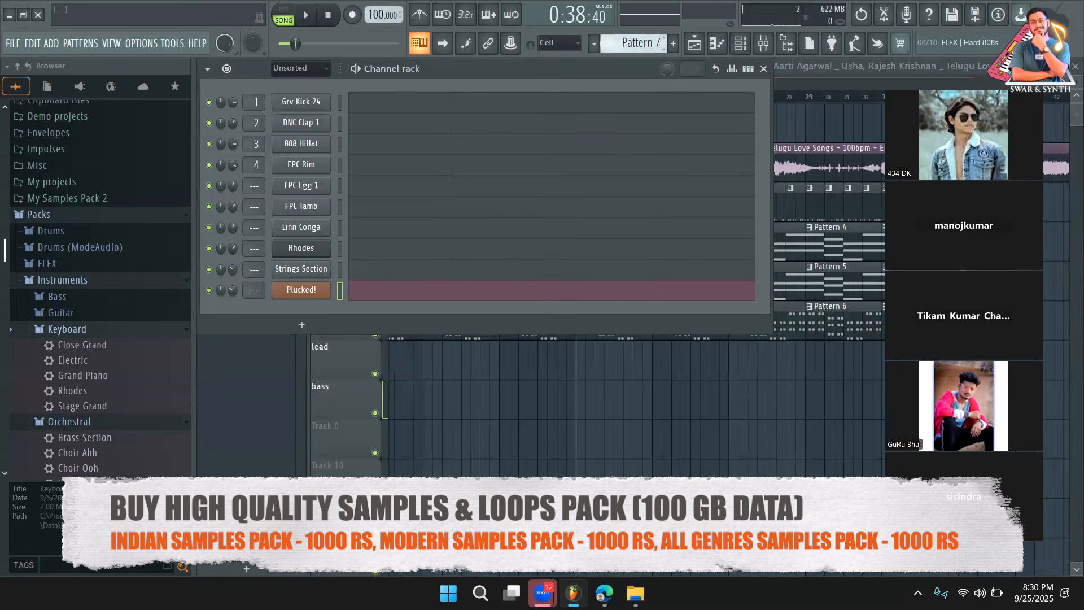
Step: Add a BooBass channel to the channel rack and paste the copied pluck notes into it
click(302, 326)
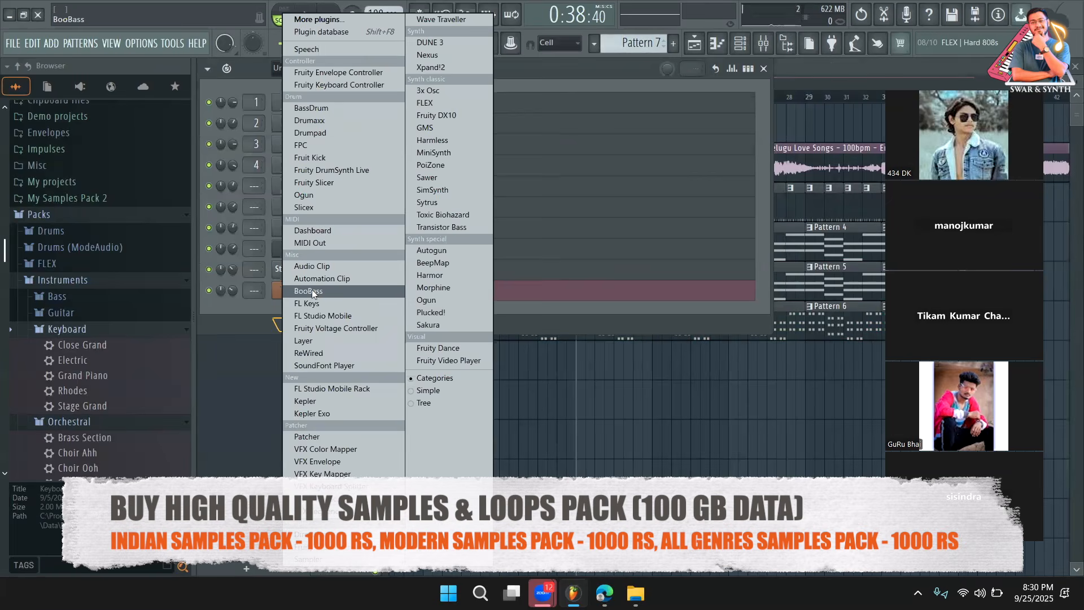
click(378, 303)
click(515, 331)
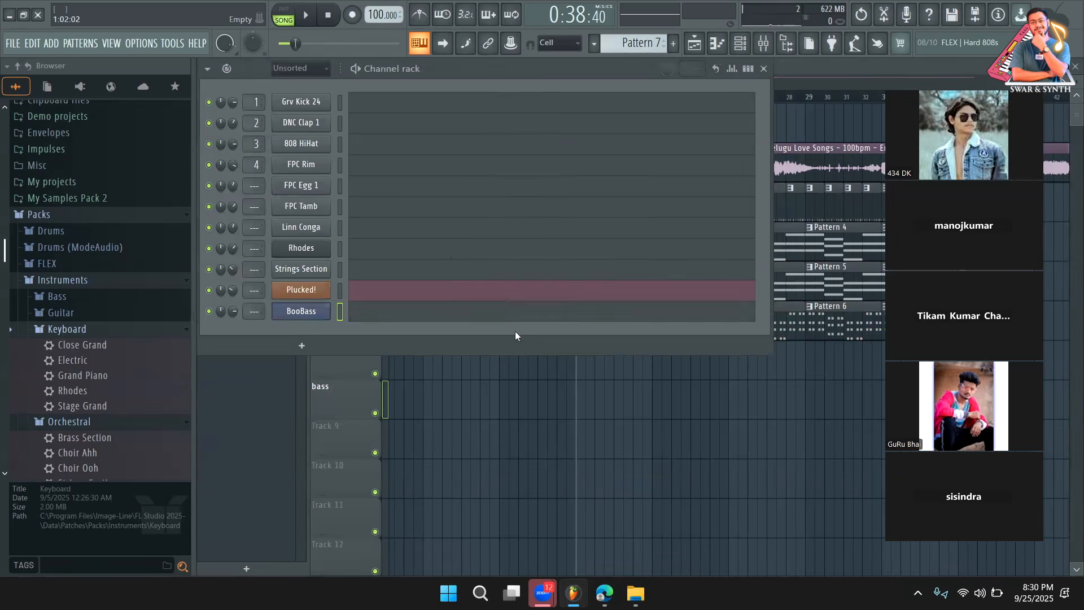
right_click(307, 309)
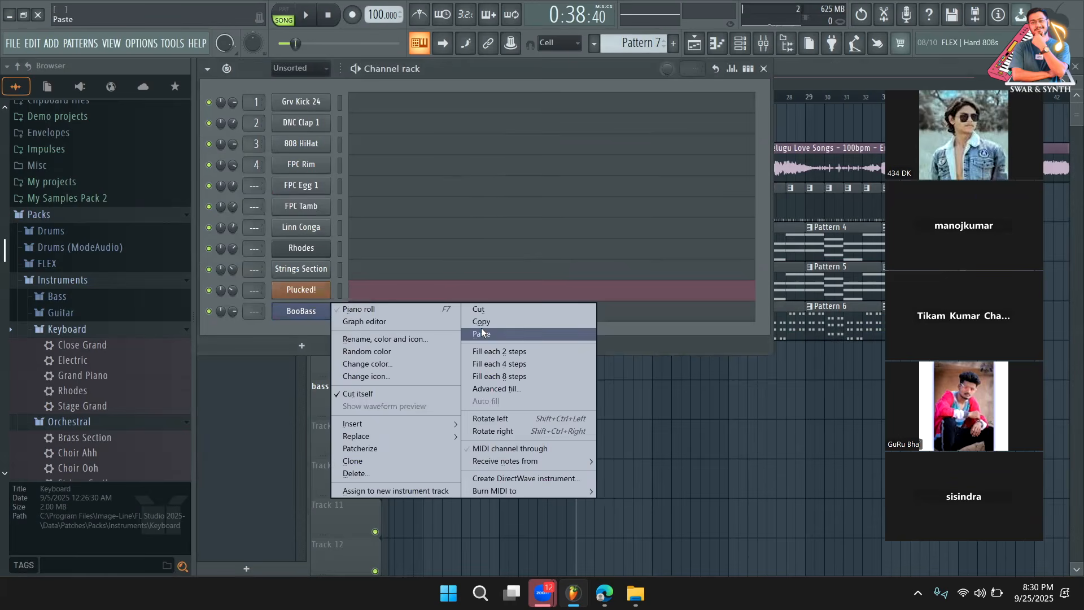
click(492, 331)
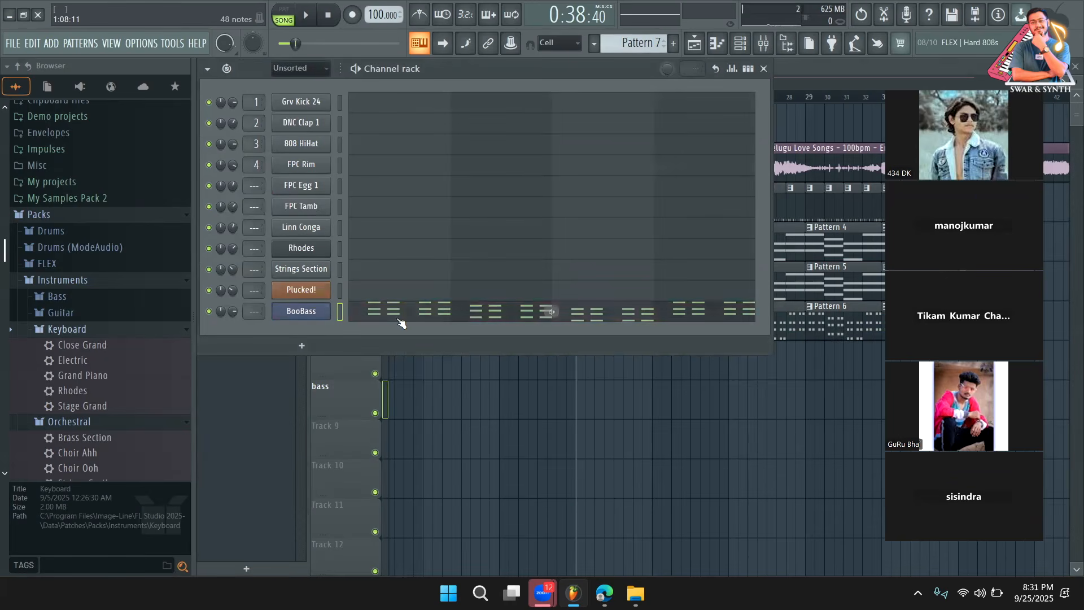
Step: Delete the upper chord notes in the BooBass part, leaving only the E4, D4, C4 and E4 root notes across the four bars
click(401, 322)
right_click(279, 196)
right_click(282, 246)
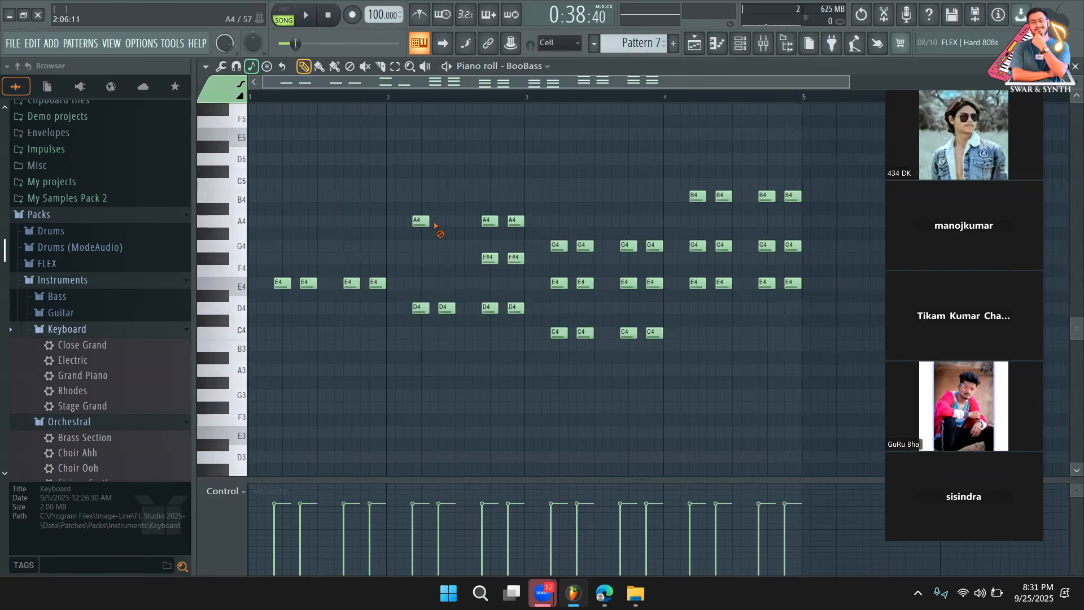
right_click(420, 221)
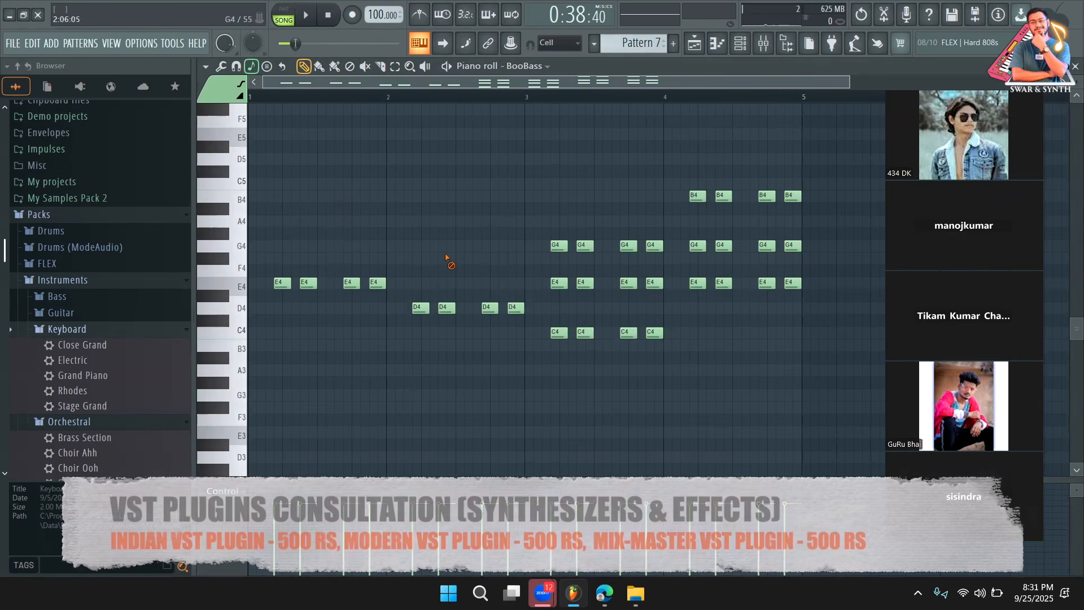
right_click(559, 282)
right_click(559, 245)
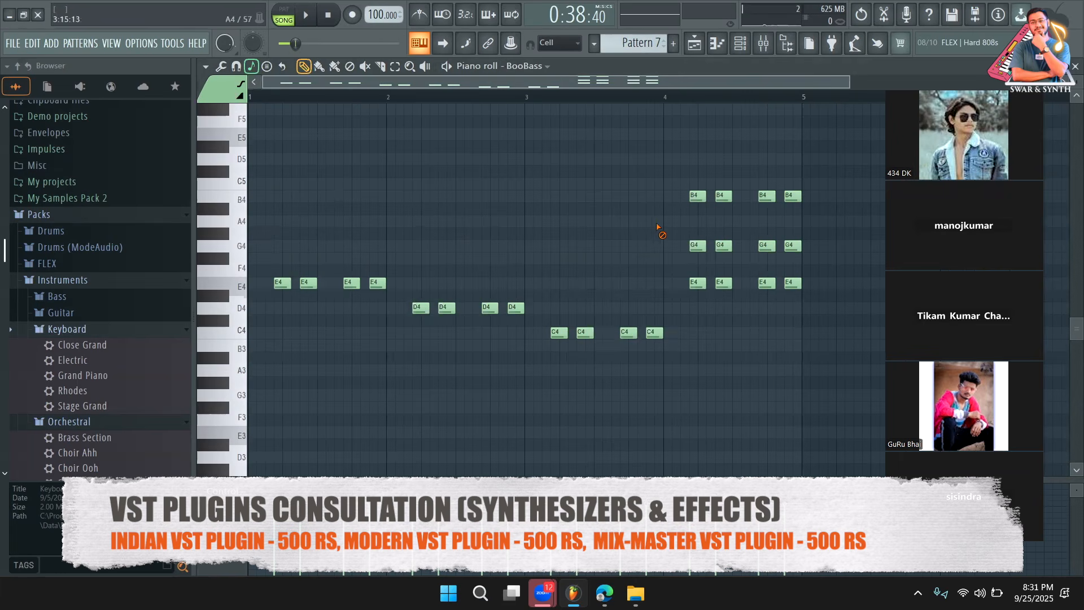
right_click(793, 246)
right_click(797, 197)
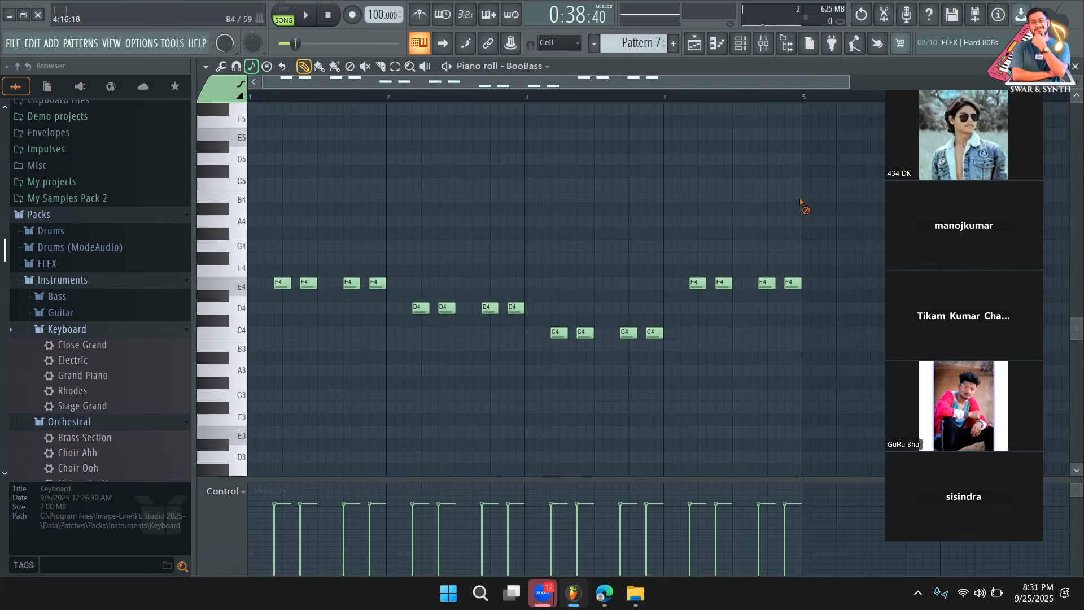
Step: Play Pattern 7 on its own to hear the BooBass line
click(742, 49)
click(284, 9)
click(306, 15)
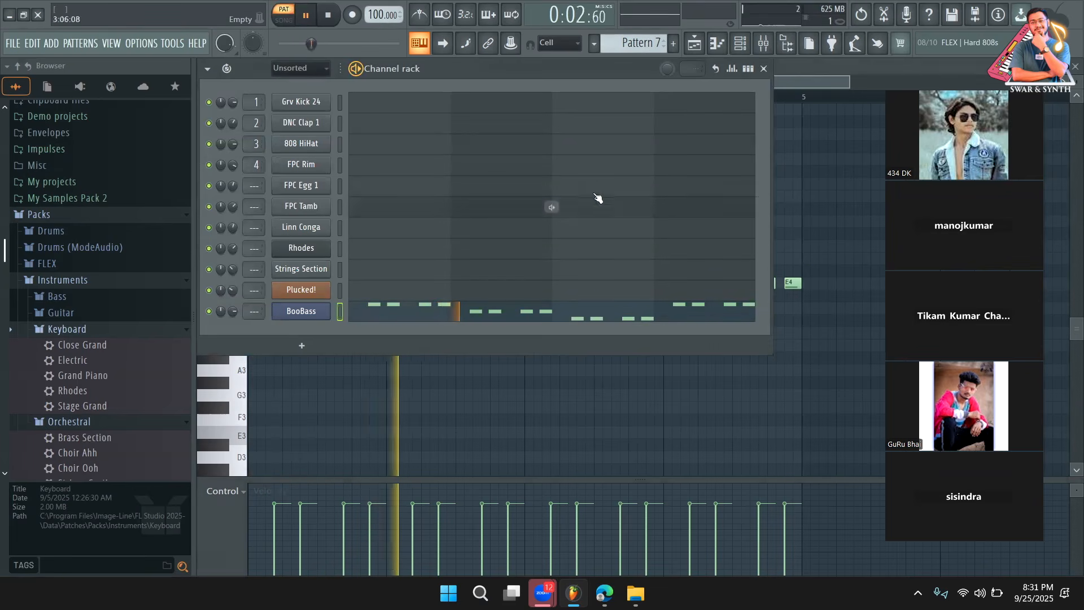
key(F5)
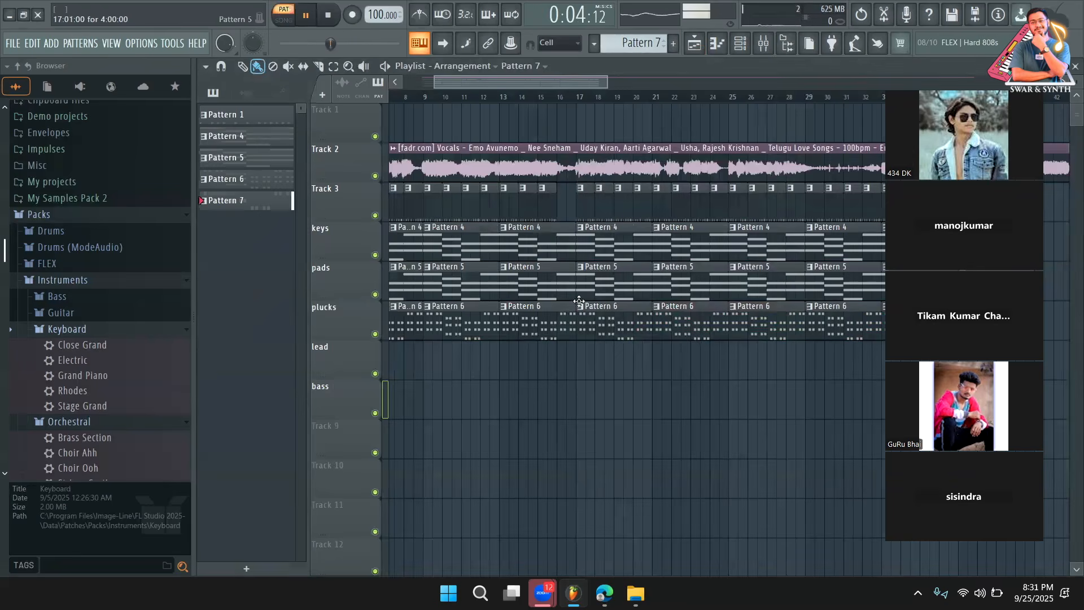
key(space)
Step: Place Pattern 7 clips along the lead track from bar 17 through bar 33 while the song plays
click(593, 358)
click(589, 101)
key(space)
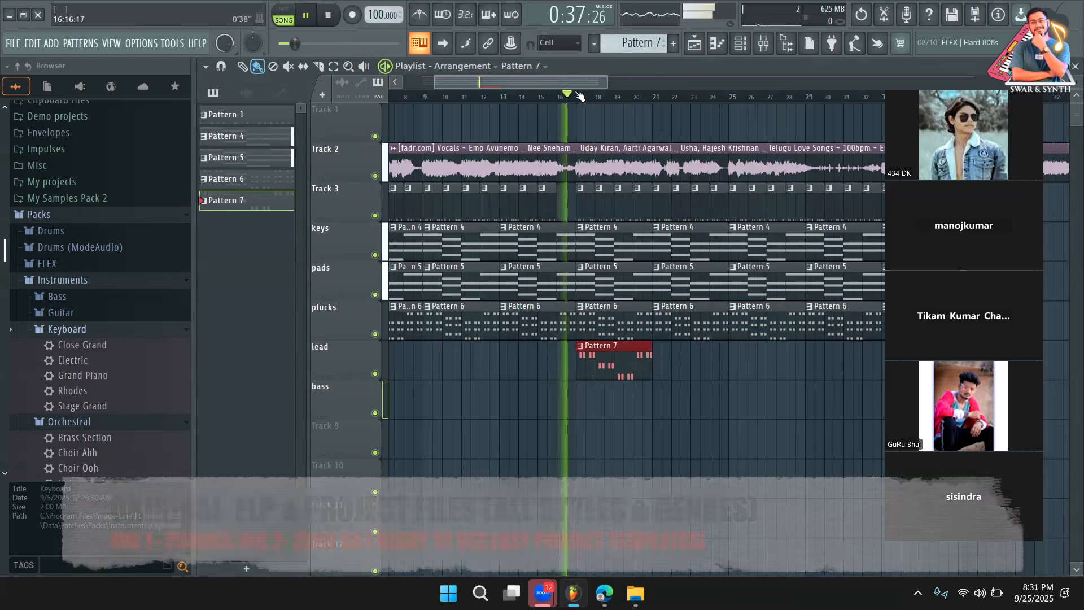
drag(658, 367, 880, 379)
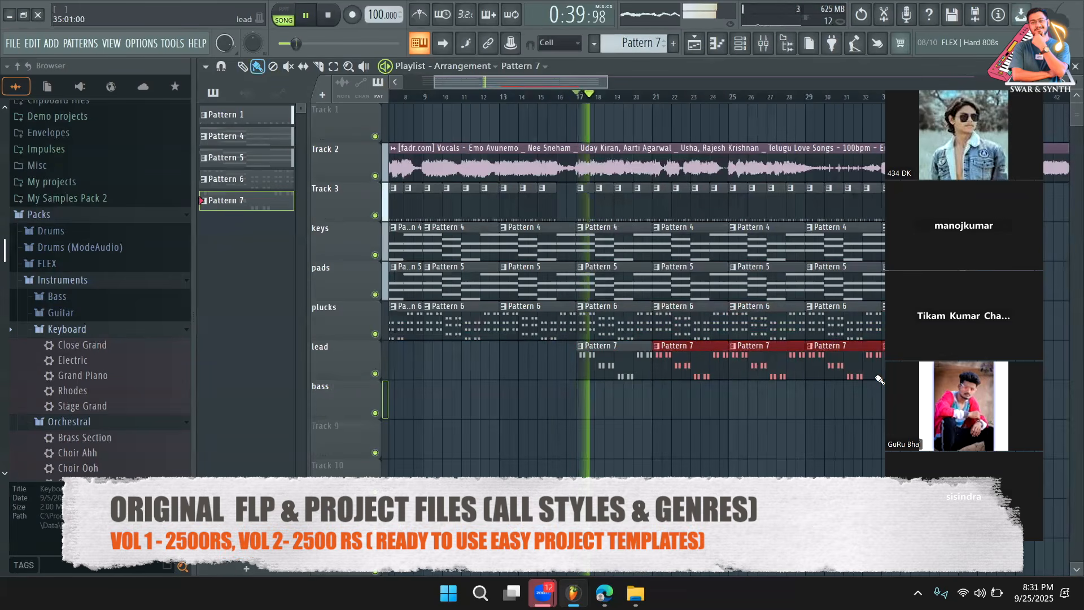
Step: Solo the lead track together with Track 3 and replay the song from bar 17 to hear the bass line with the drums
right_click(375, 373)
key(space)
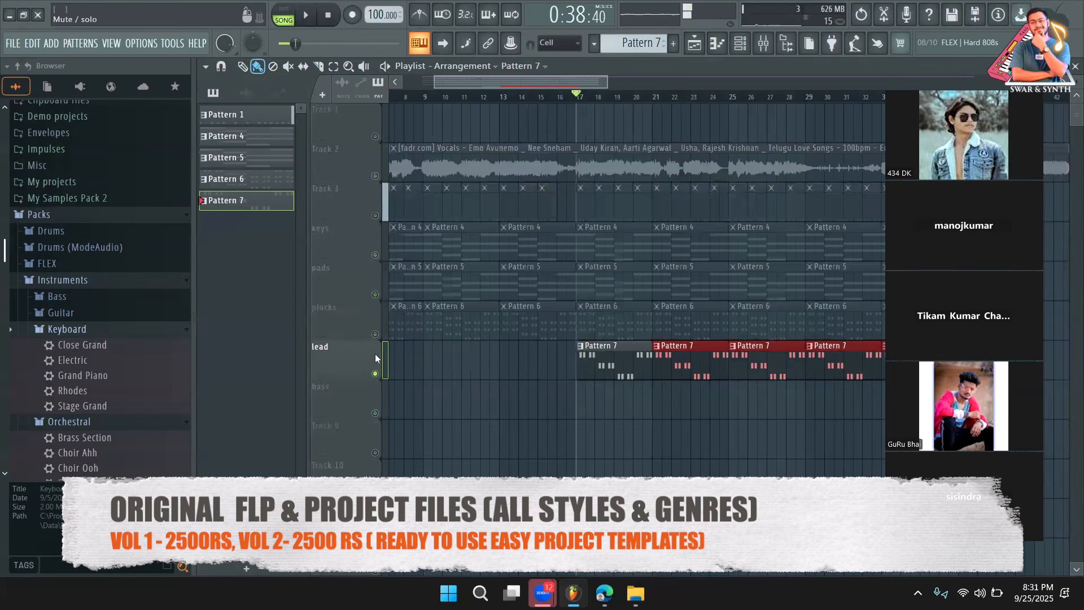
click(375, 215)
key(space)
key(space)
key(space)
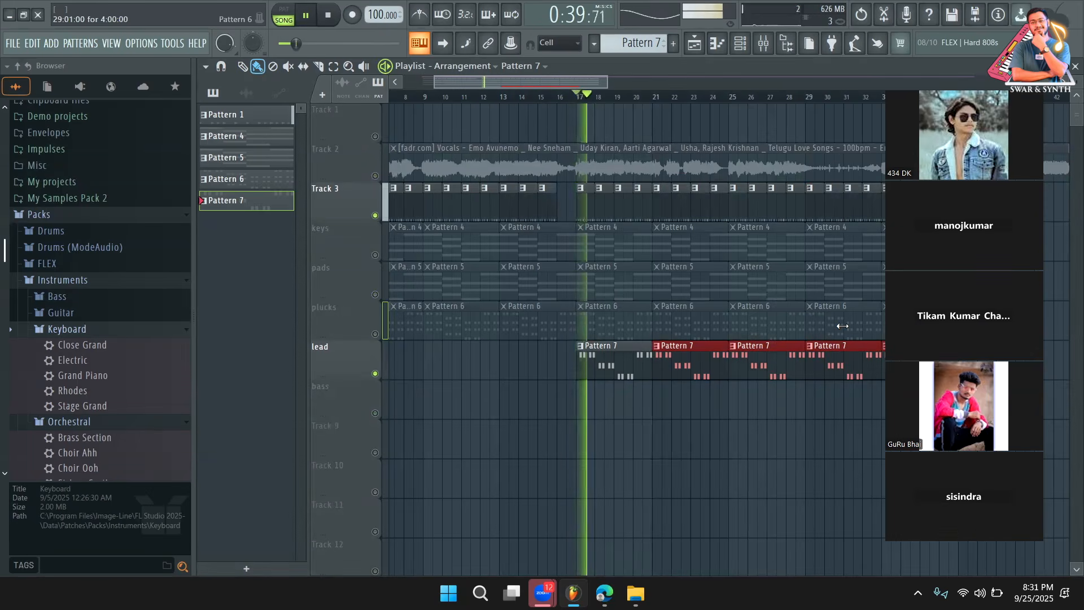
Step: Re-enable the plucks track and set the BooBass volume to about 86% while replaying from bar 17
click(375, 334)
click(735, 52)
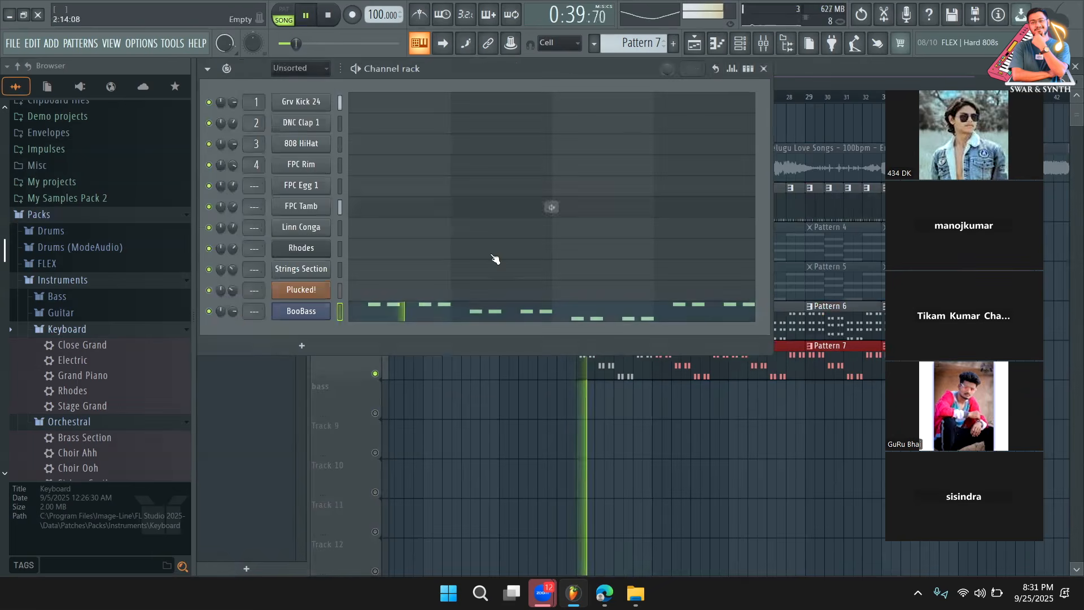
key(space)
key(space)
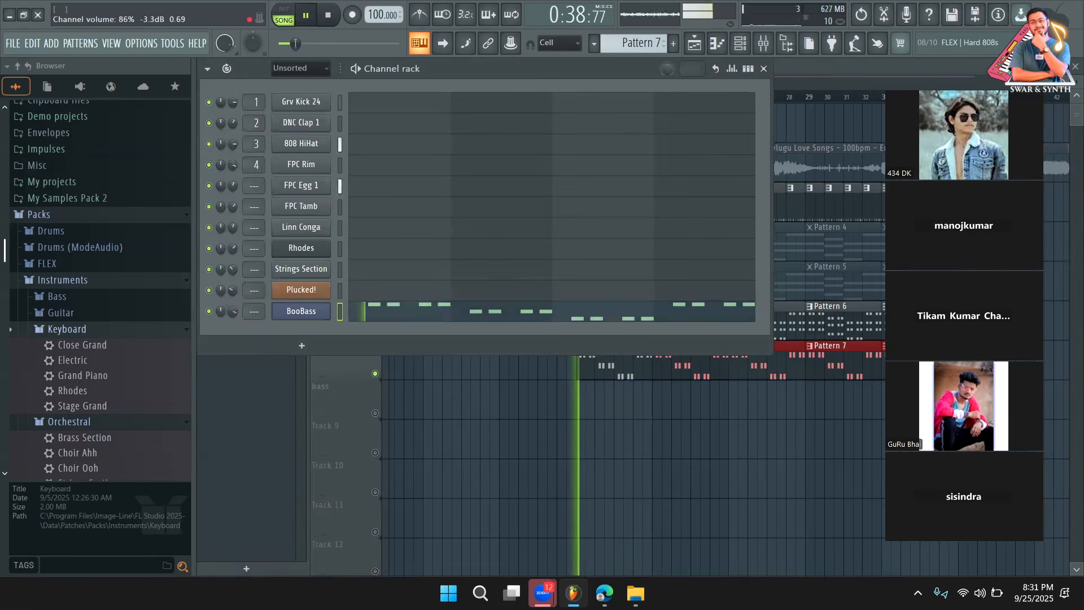
Step: Re-enable the pads and keys tracks and set the BooBass volume to about 80% while replaying from bar 17
key(F6)
click(375, 294)
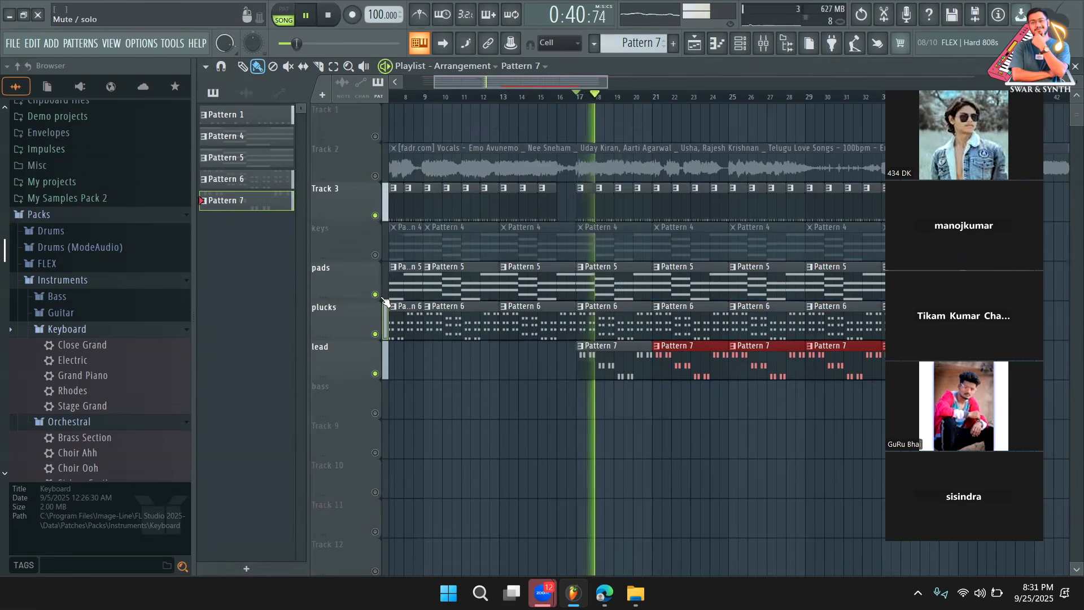
click(375, 254)
double_click(623, 301)
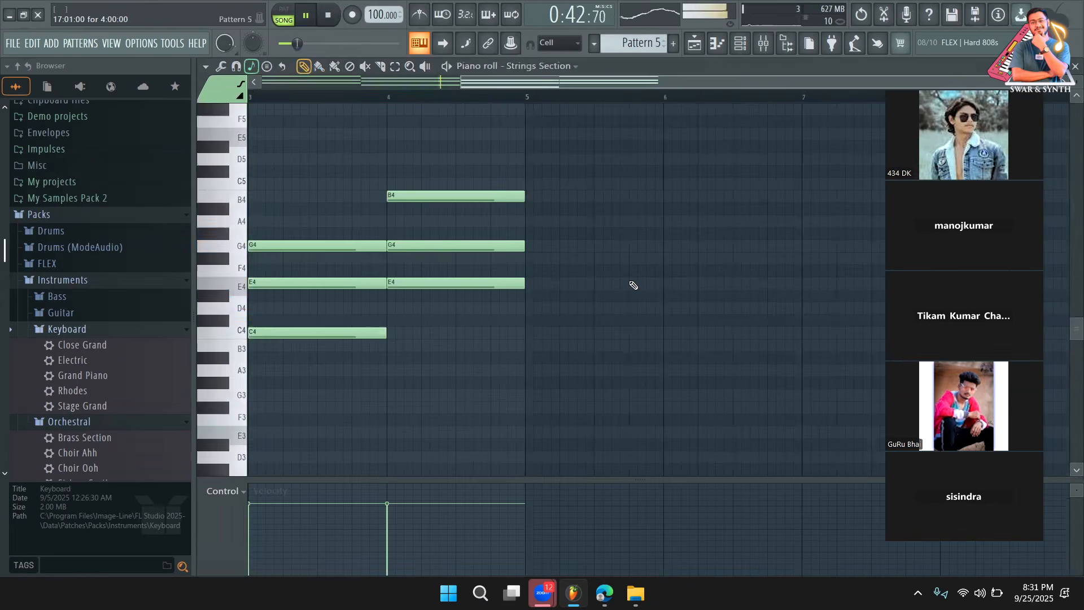
key(F6)
key(space)
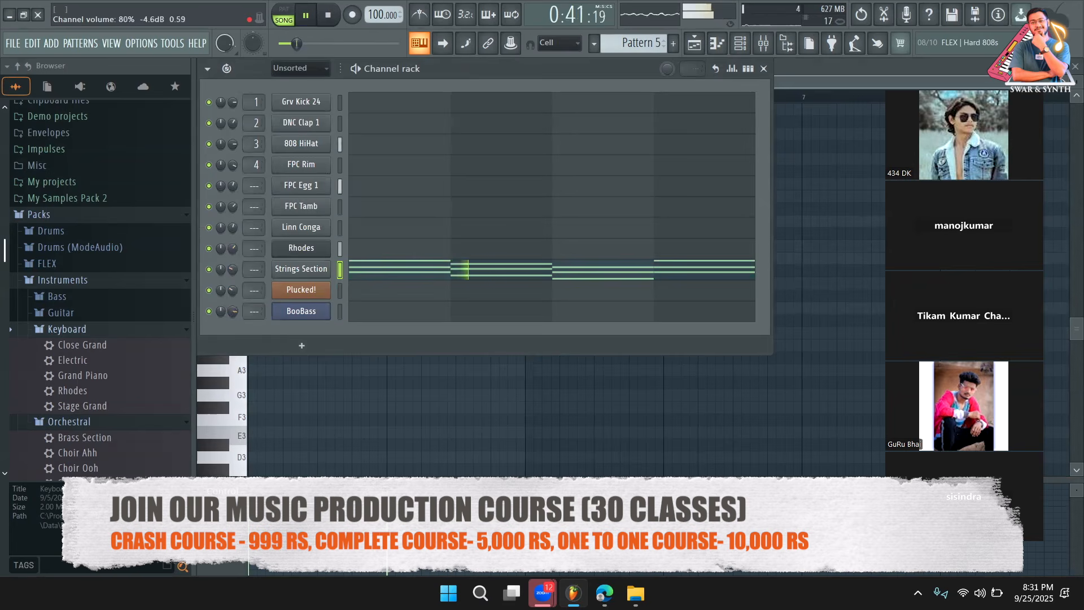
Step: Re-enable all tracks, including the vocals, and play the song from bar 15 to hear the full mix
click(694, 45)
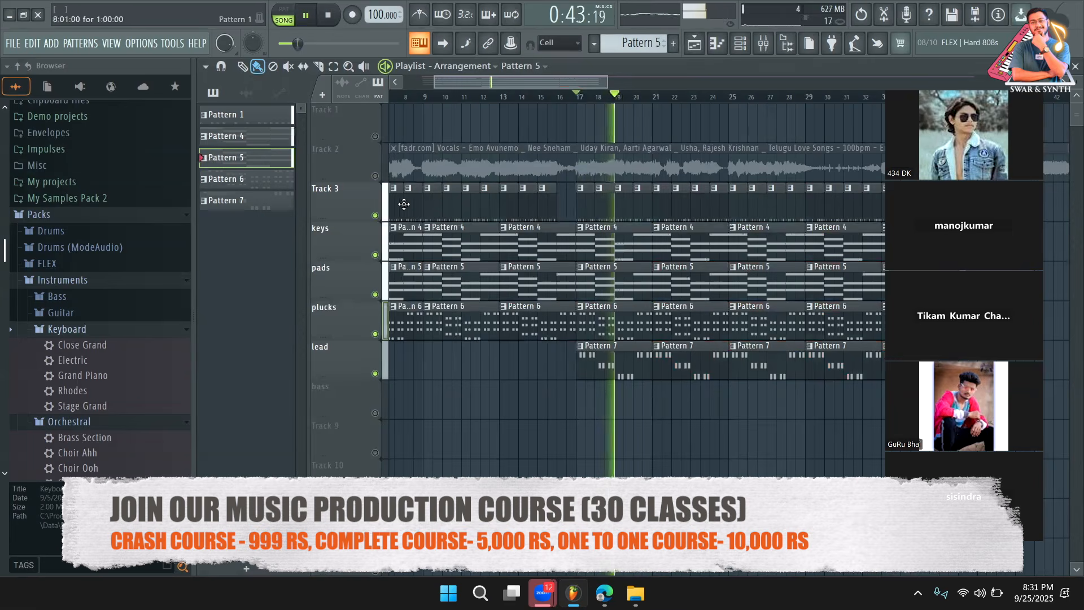
key(space)
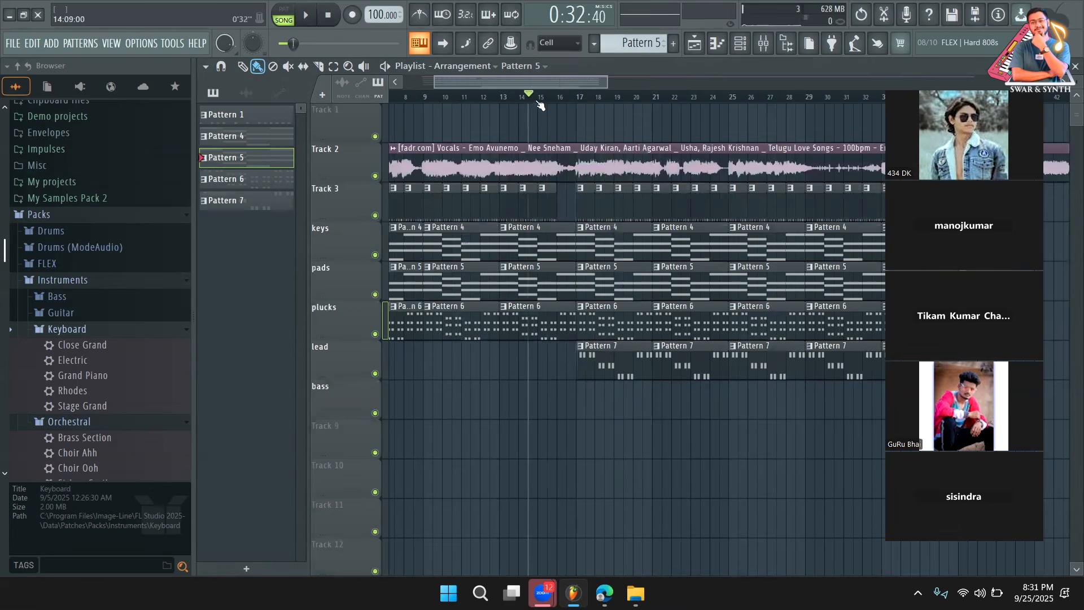
key(space)
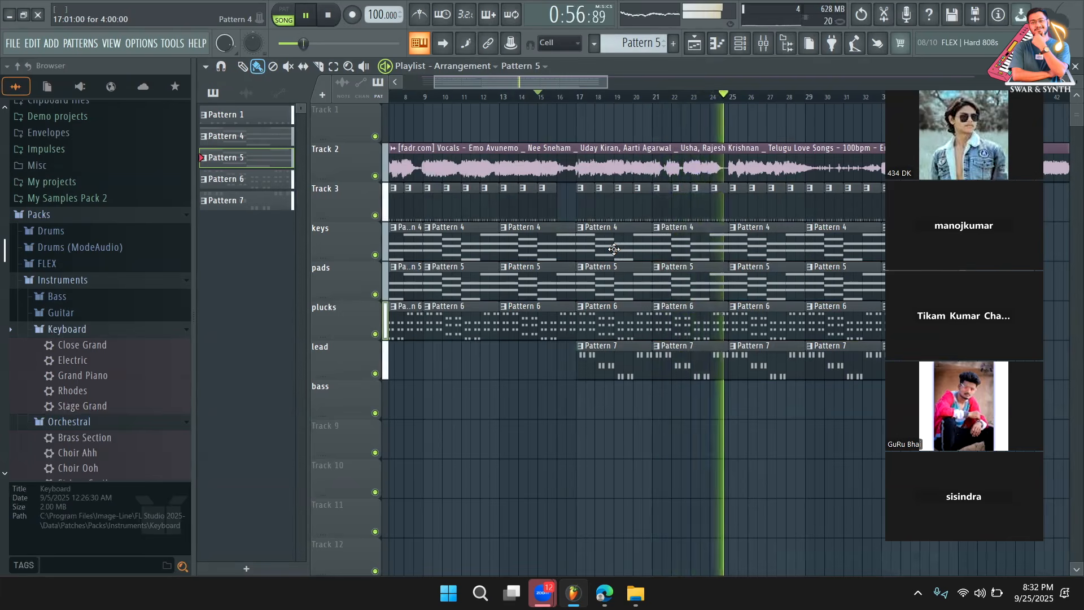
key(space)
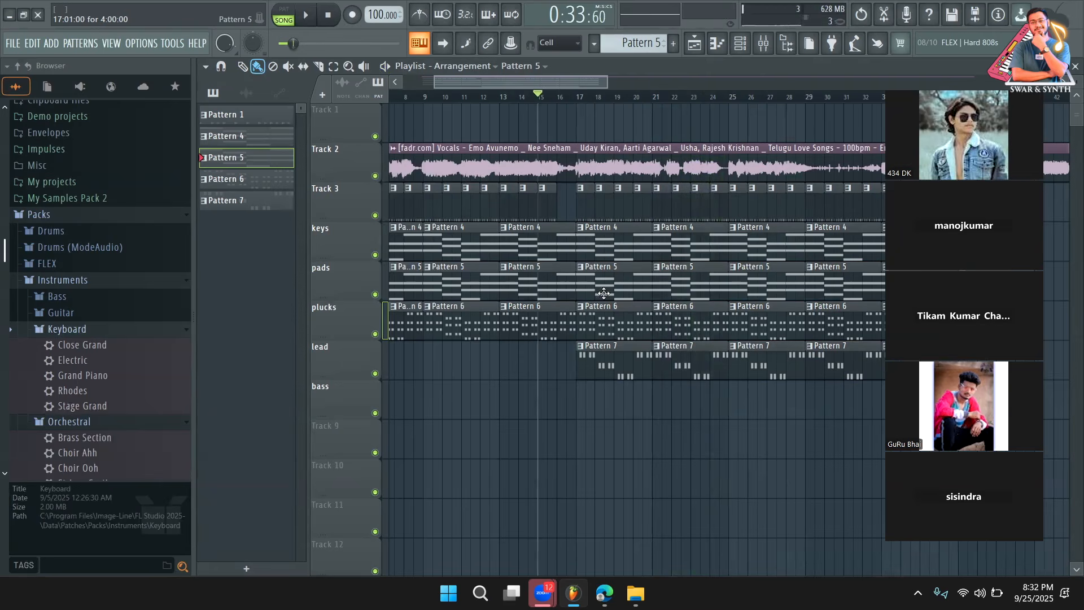
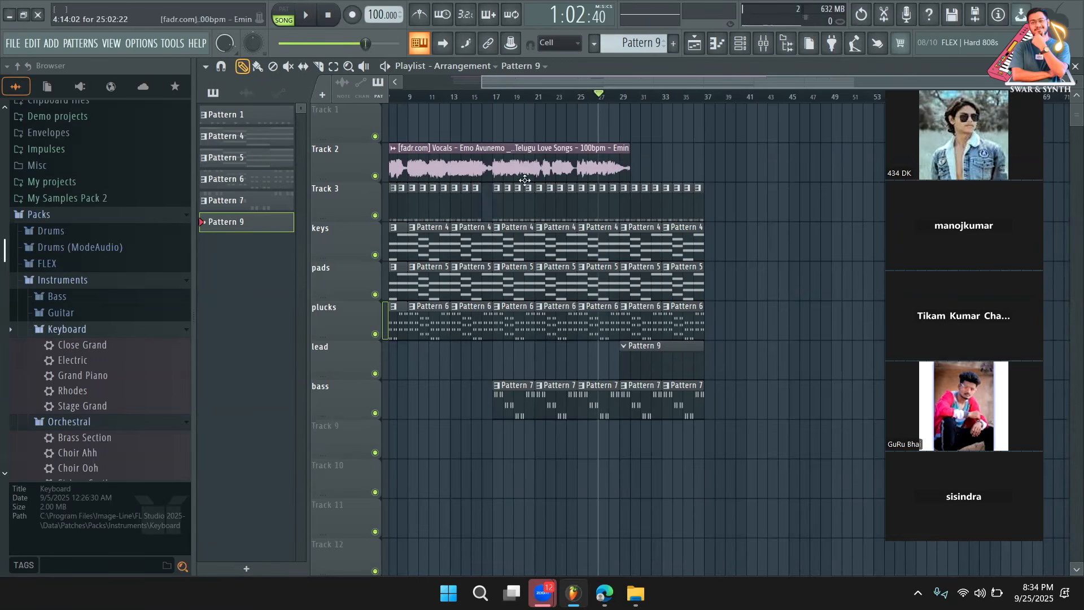
Step: Check the lead track's empty Pattern 9 in the piano roll and add a Harmless synthesizer channel for it
click(626, 101)
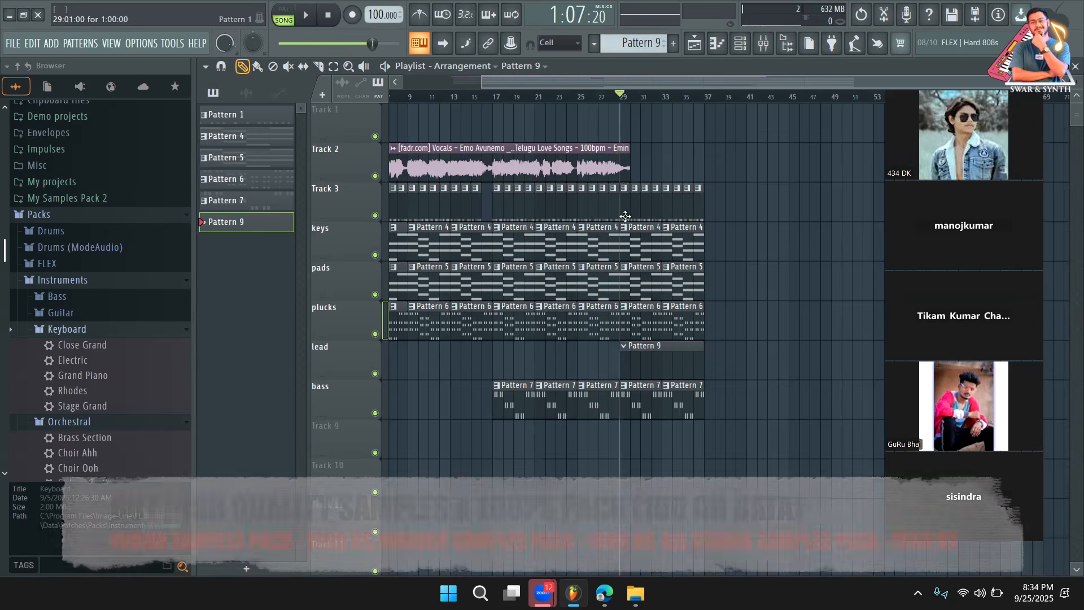
double_click(648, 366)
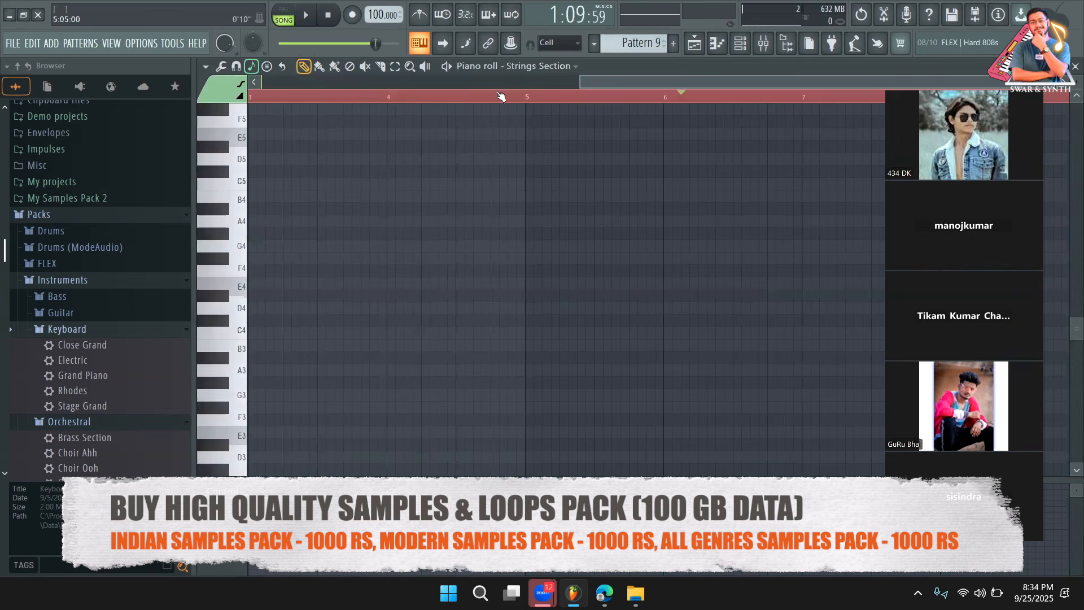
drag(626, 84, 308, 85)
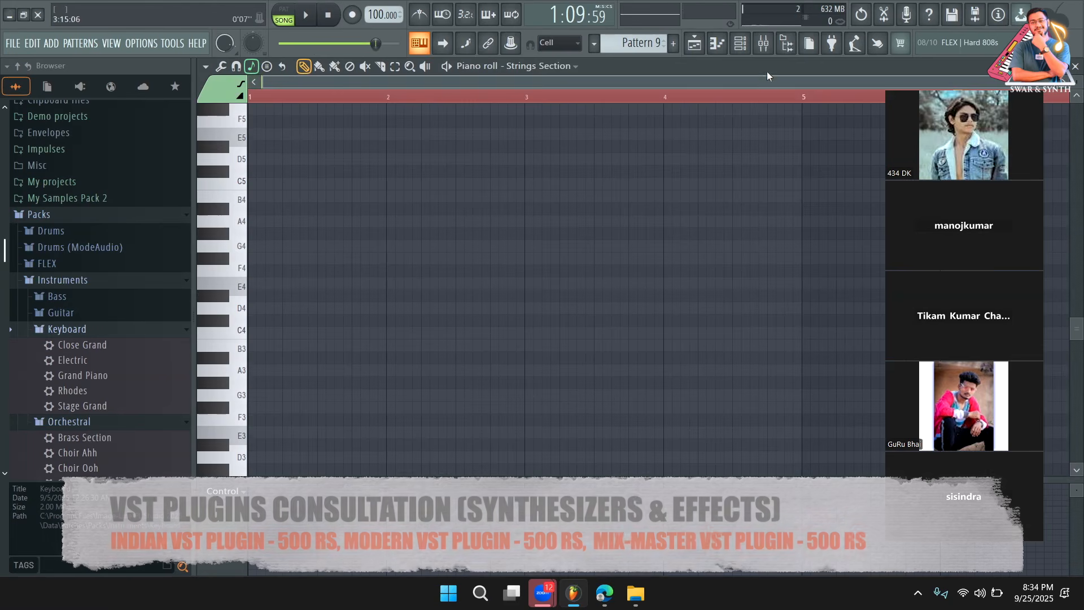
click(741, 43)
scroll(115, 285, up, 3)
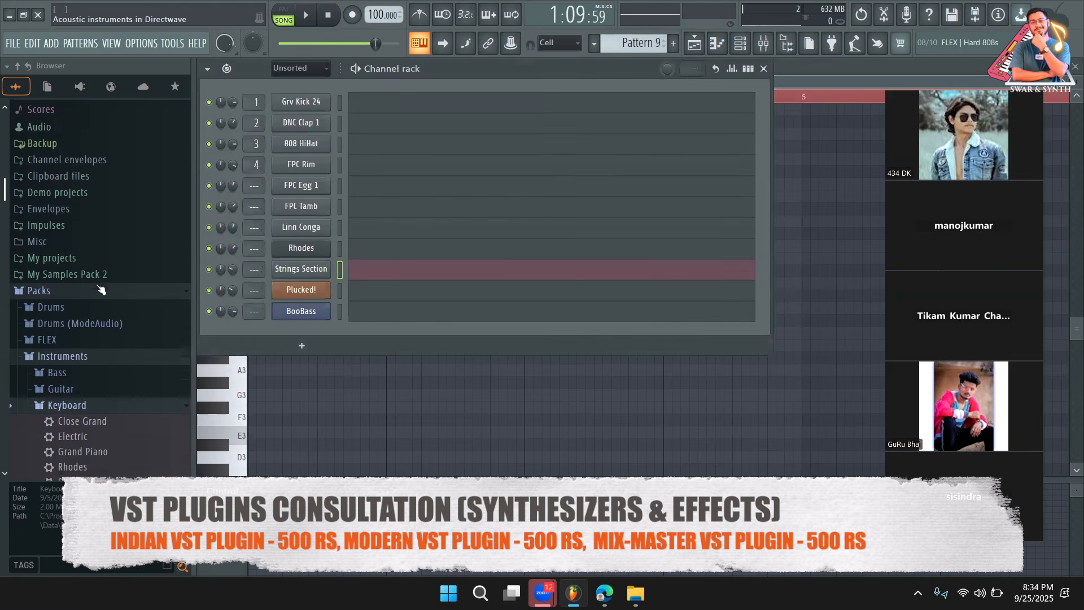
click(302, 345)
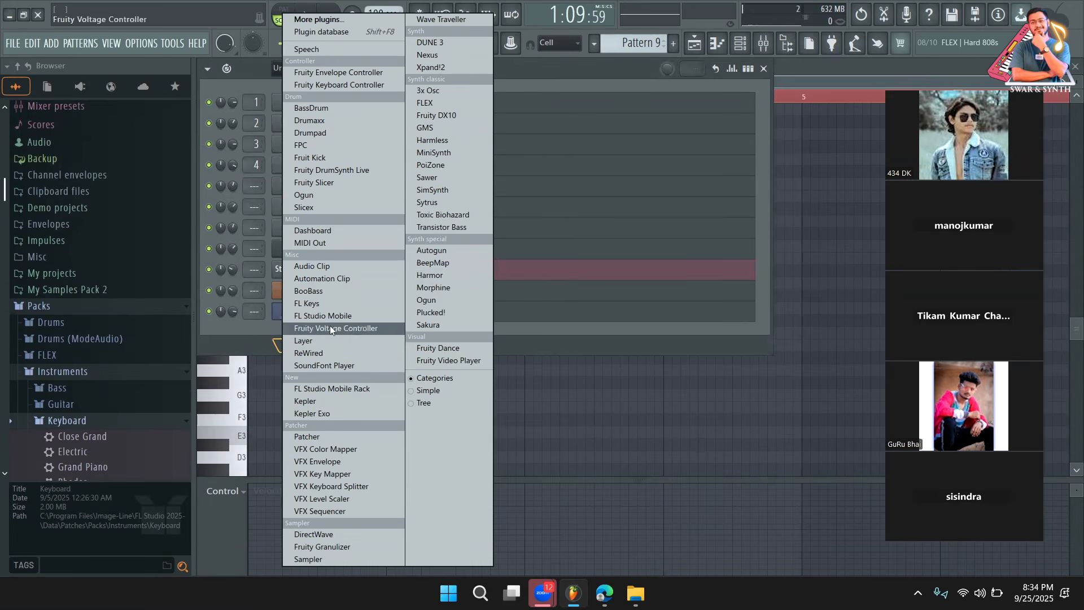
click(439, 141)
drag(463, 205, 401, 91)
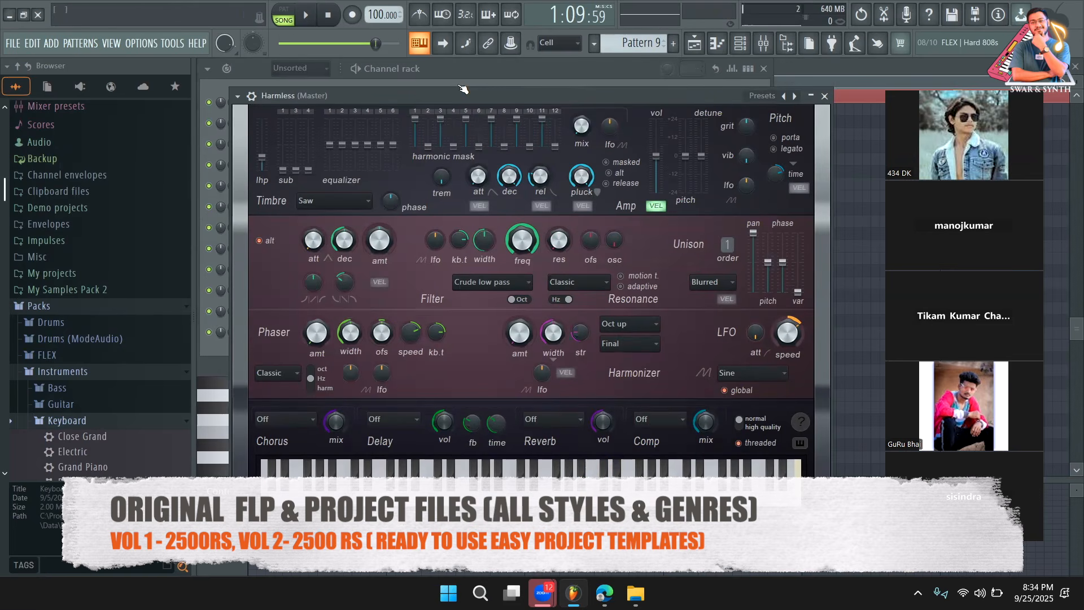
Step: Audition neighbouring Harmless presets, load Pluck Titatium, and close the synthesizer window
click(794, 96)
click(794, 96)
click(795, 96)
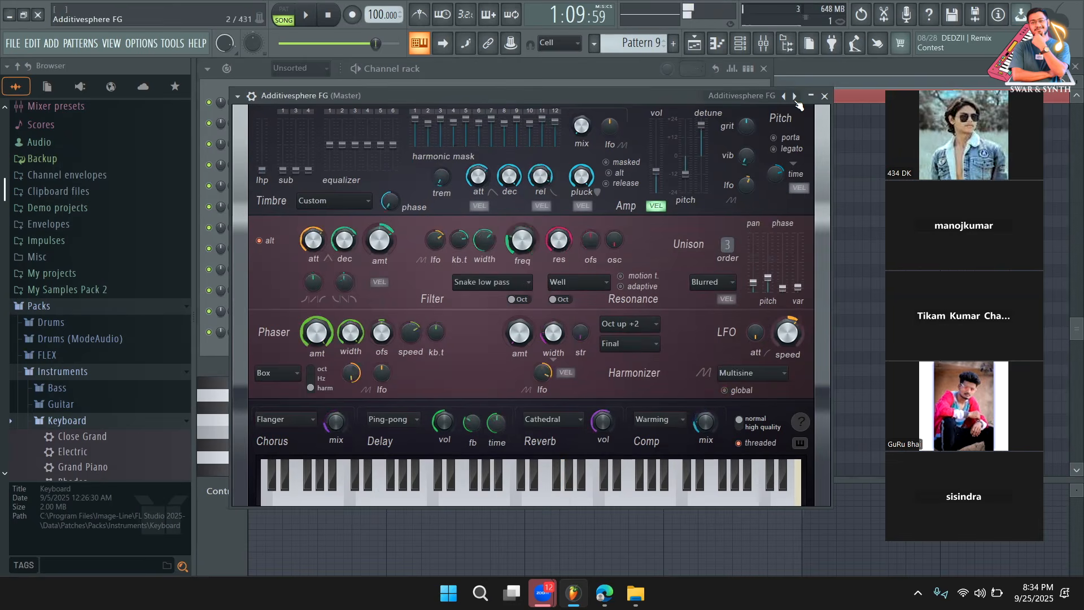
click(785, 96)
click(786, 96)
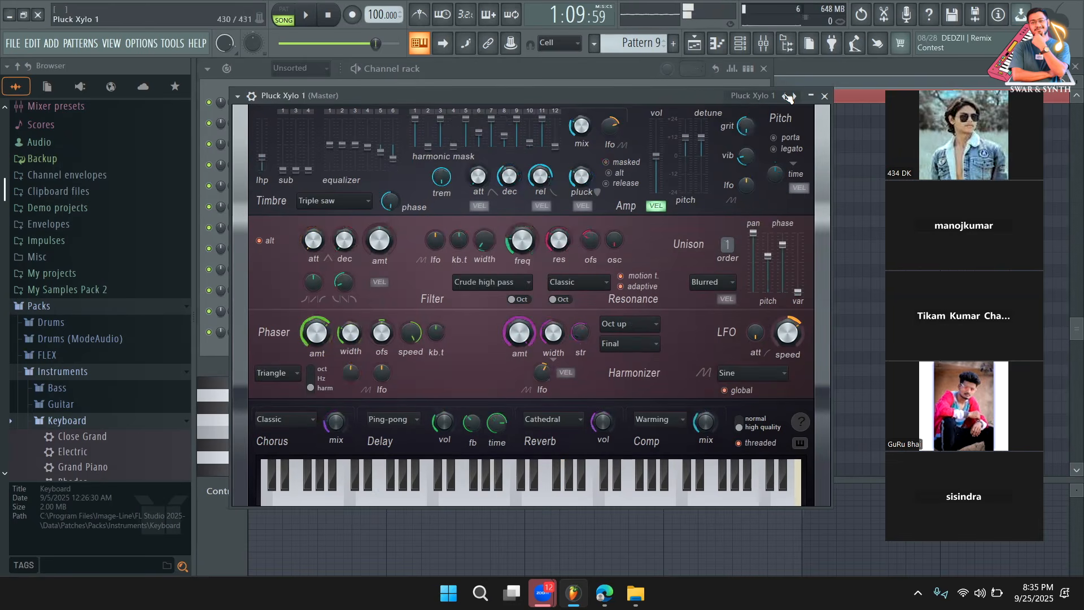
click(786, 96)
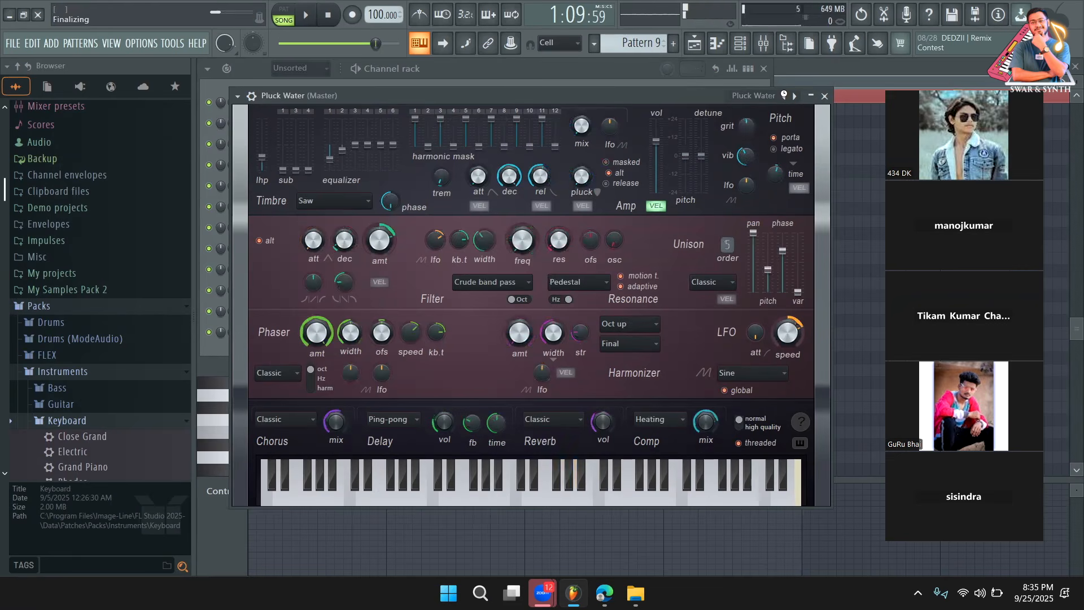
click(787, 96)
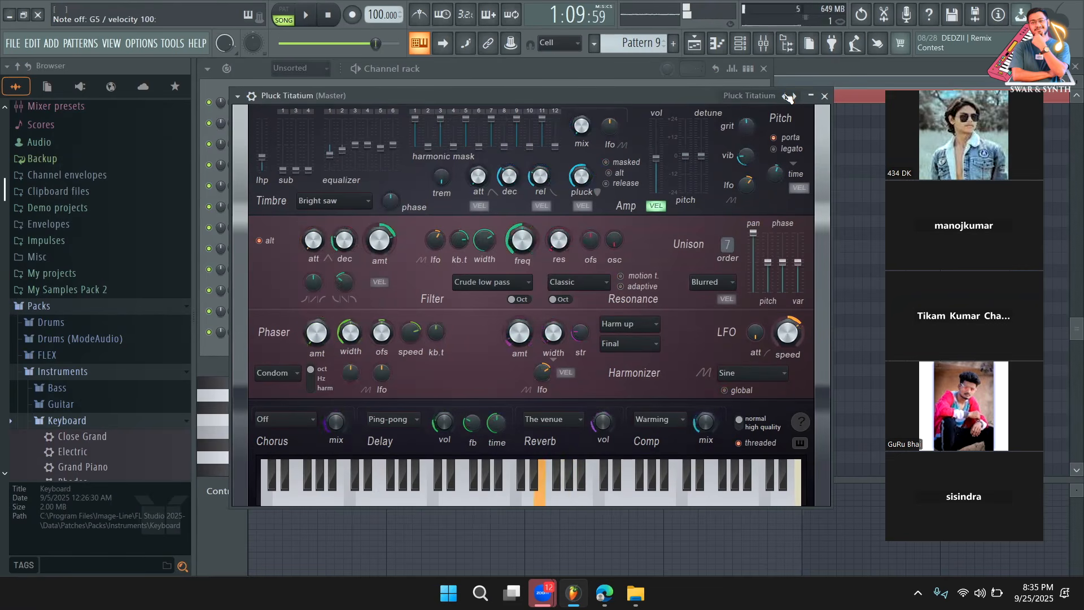
click(789, 96)
click(794, 96)
click(785, 97)
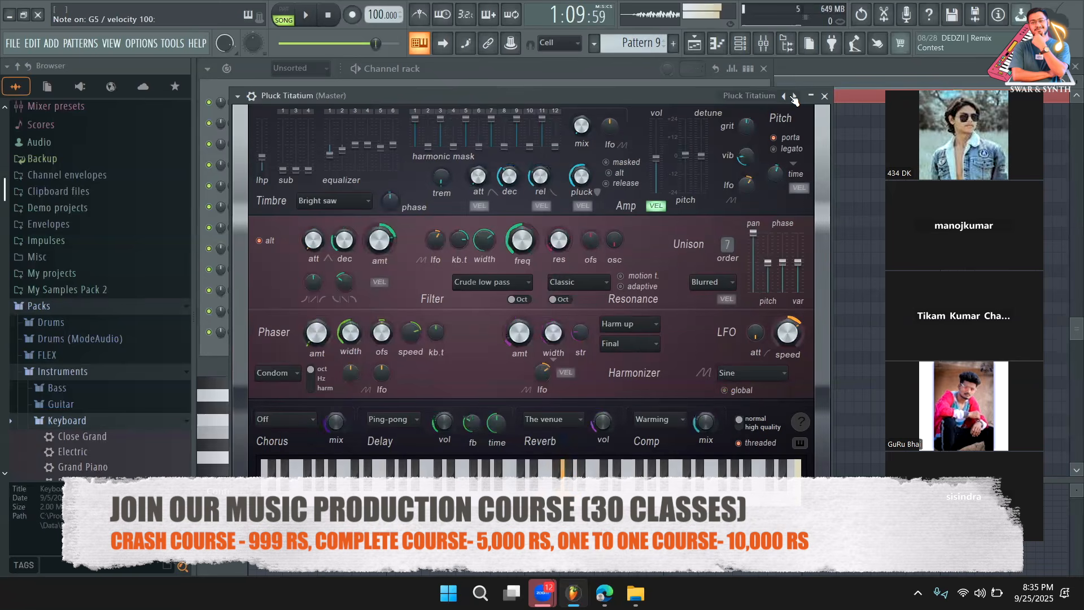
click(787, 96)
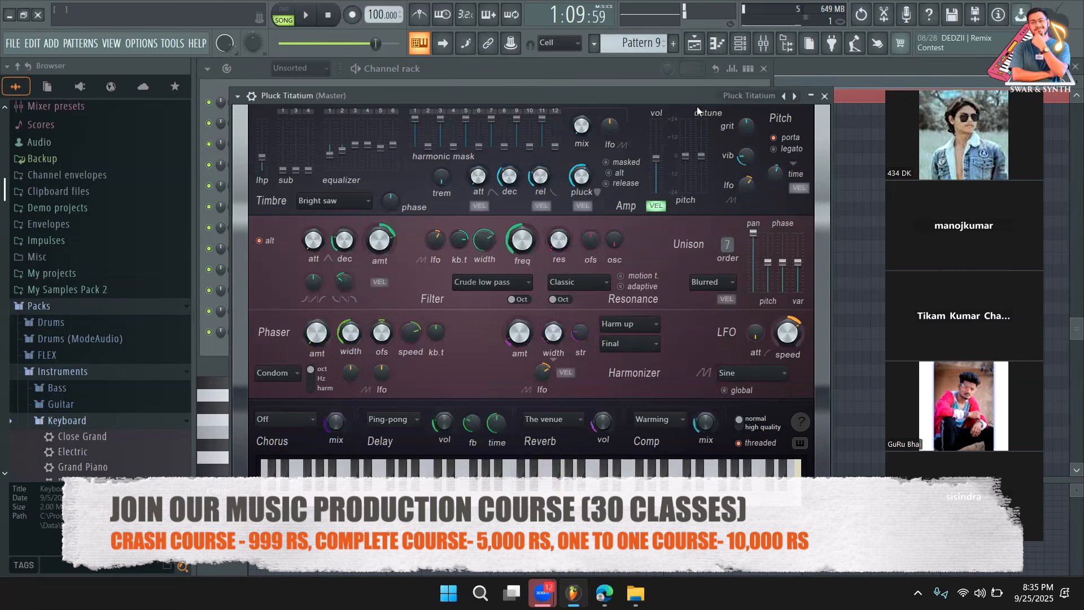
click(825, 96)
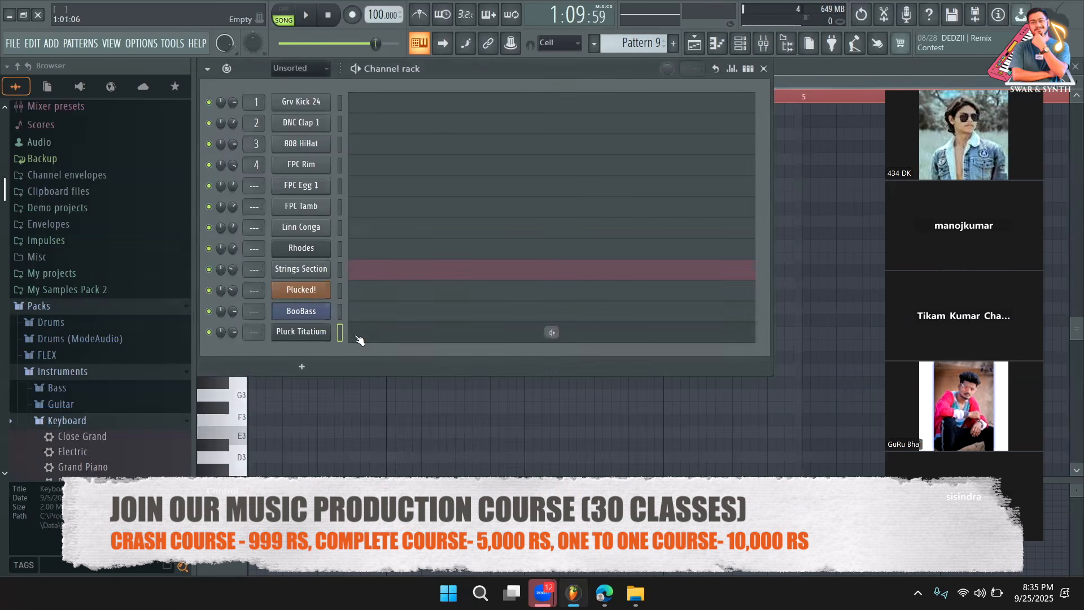
Step: Open the piano roll of the Pluck Titatium channel and check its scale snapping options
click(299, 248)
click(299, 248)
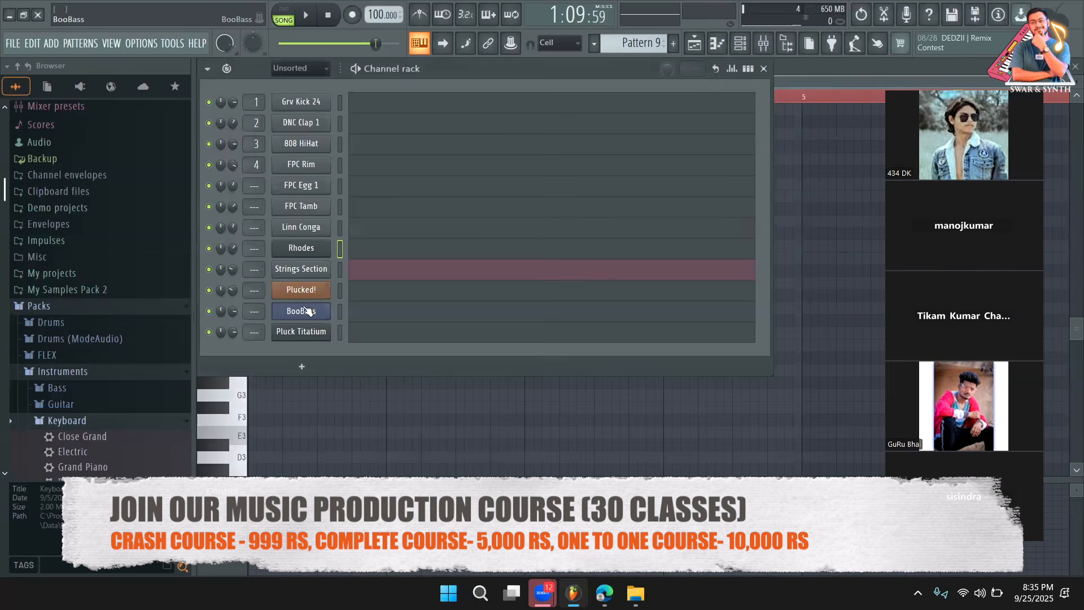
click(367, 336)
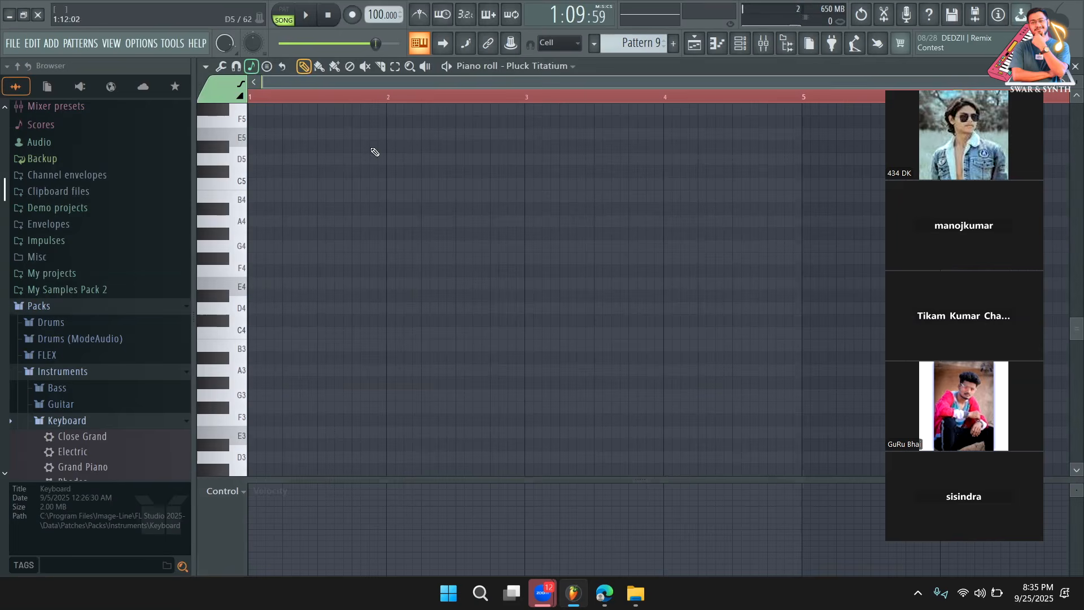
click(252, 67)
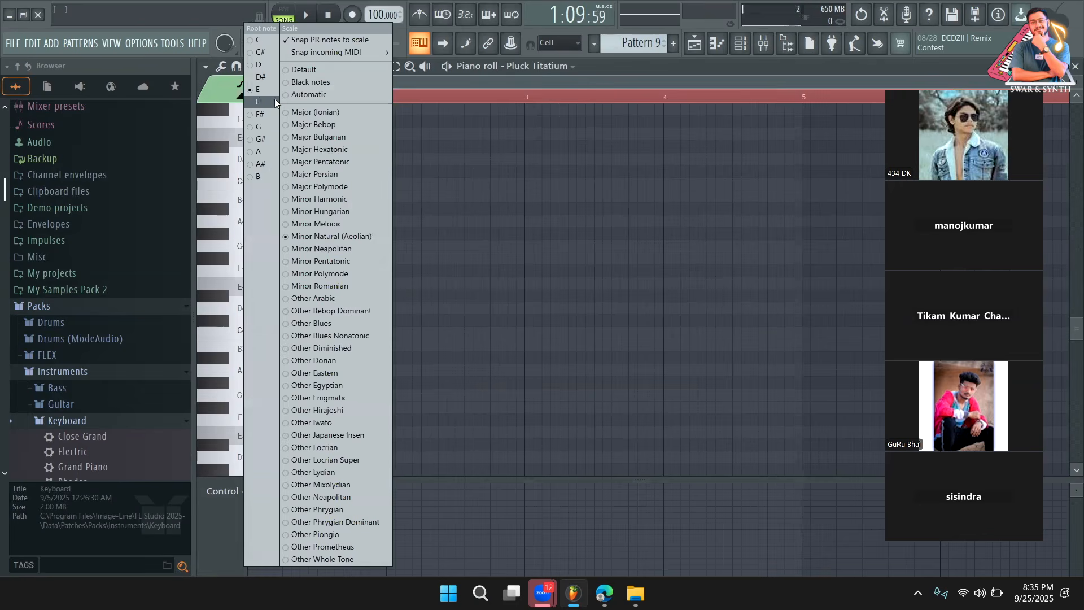
click(534, 121)
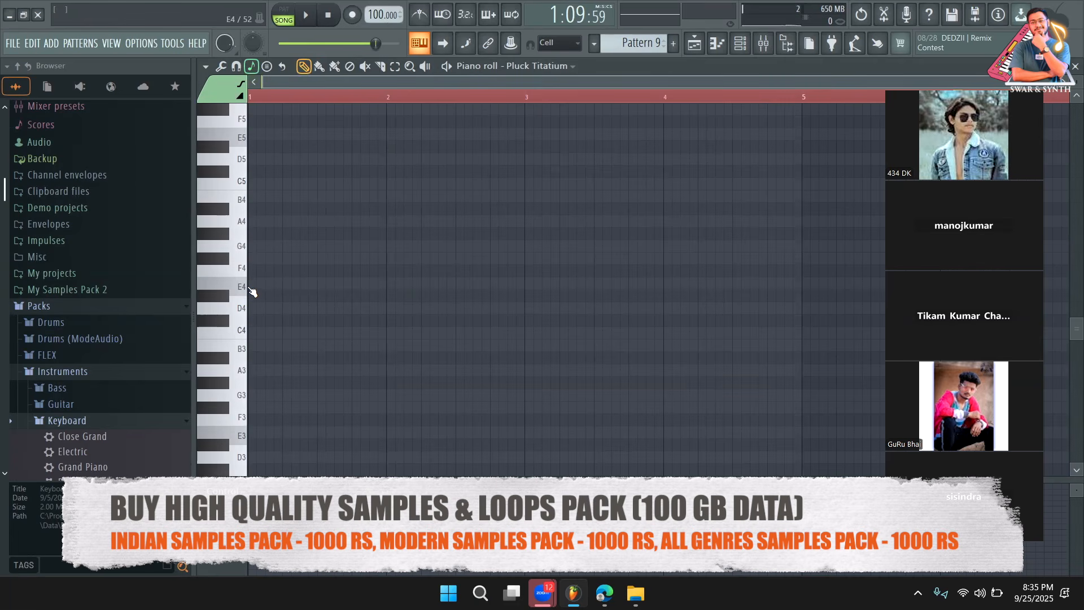
Step: Draw a one-bar E4 note in bar 1, move it up an octave to E5, and audition the neighbouring piano keys
click(255, 283)
drag(261, 286, 386, 287)
scroll(286, 339, up, 1)
click(245, 368)
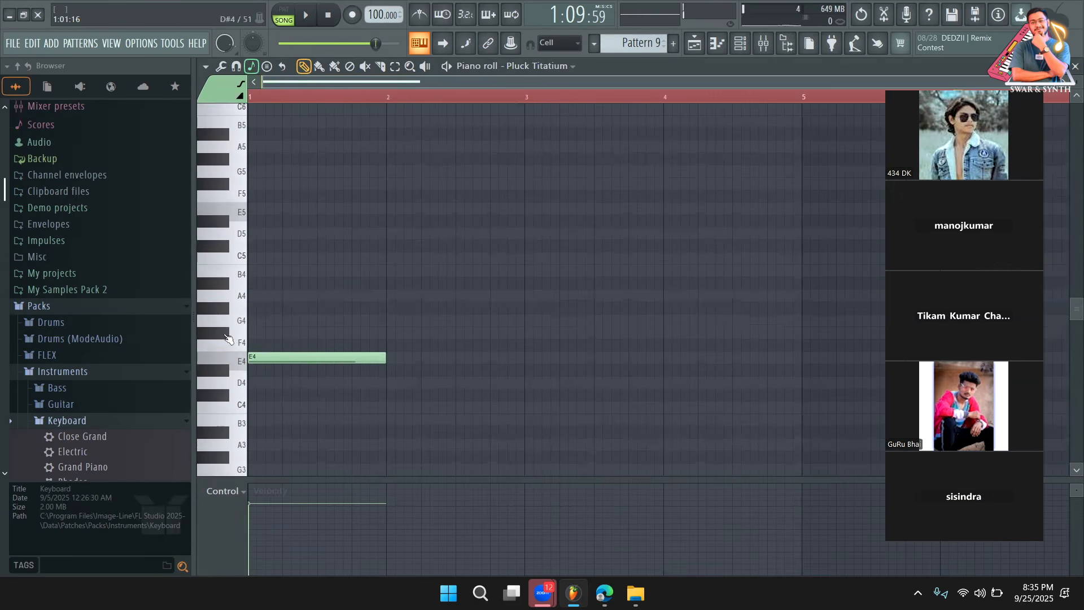
click(245, 355)
drag(289, 355, 272, 204)
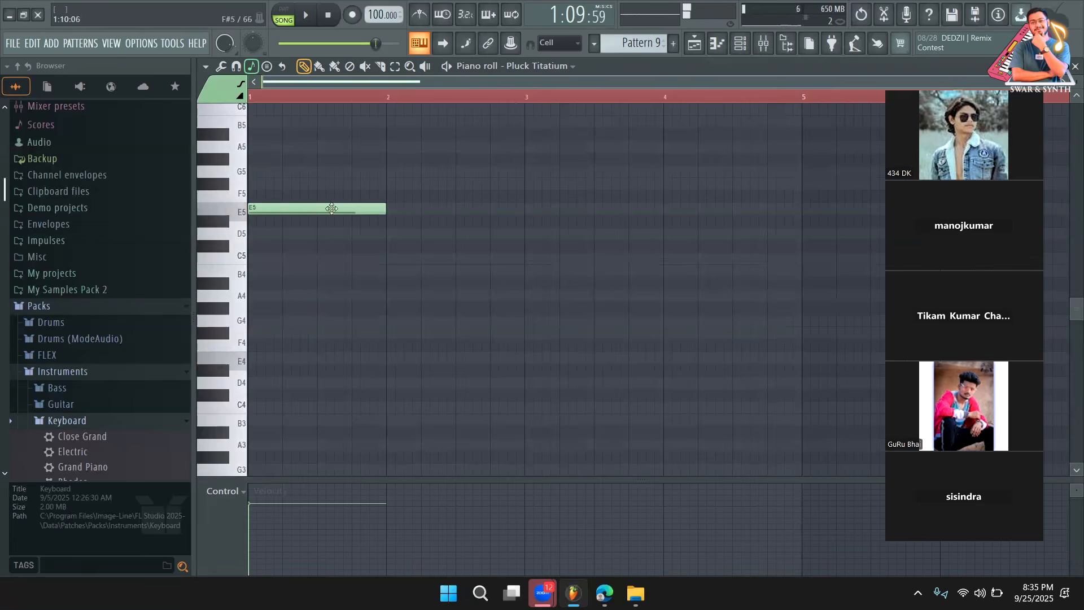
scroll(278, 294, up, 3)
click(243, 327)
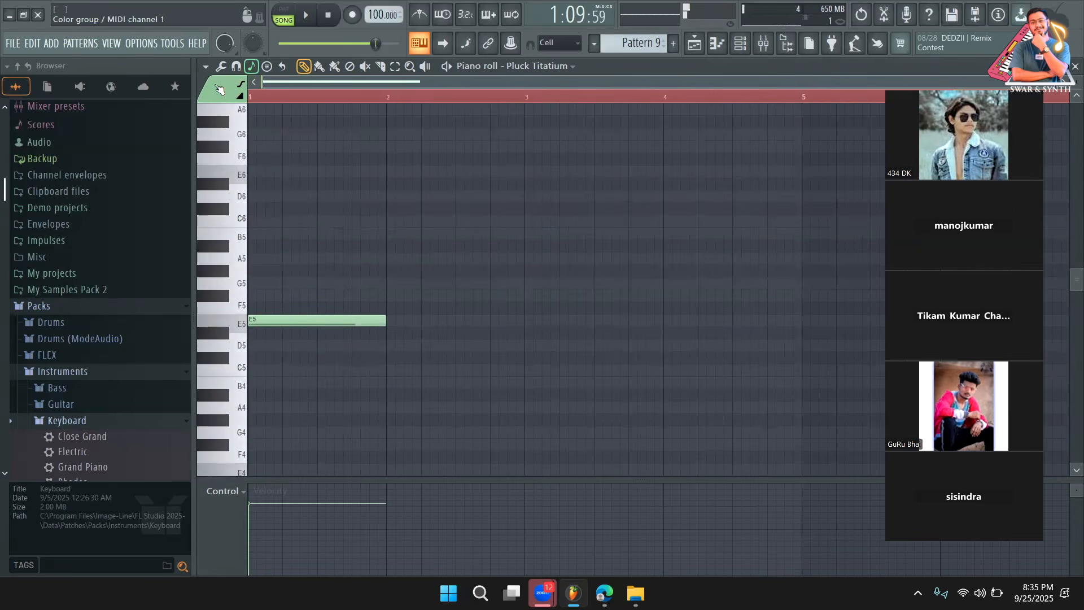
click(243, 172)
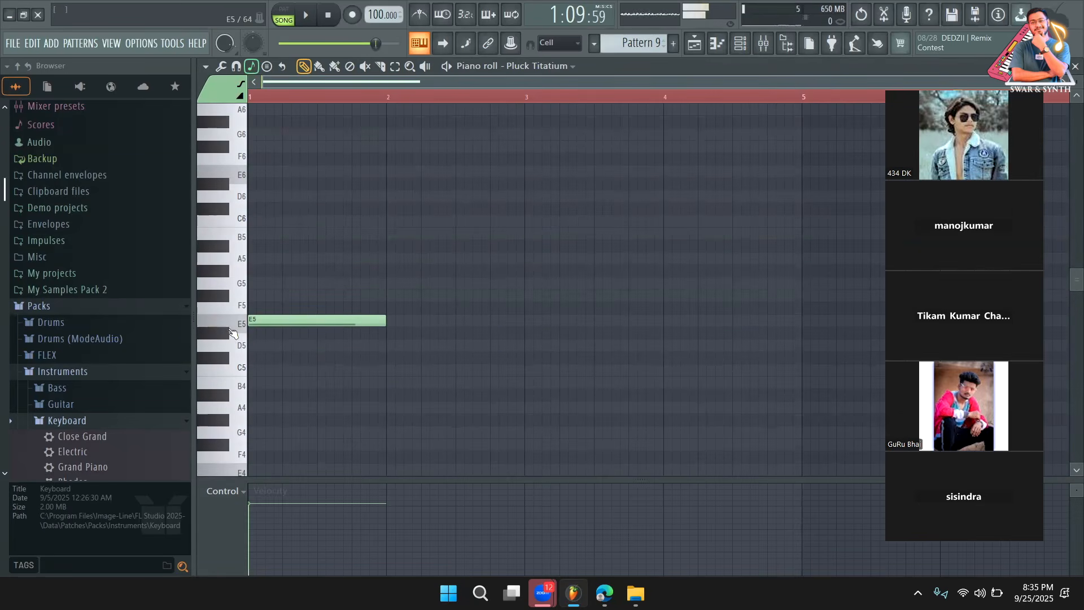
Step: Play the song from bar 28 to hear the lead's entry, reopen Pattern 9 in the piano roll, and stop playback
click(694, 44)
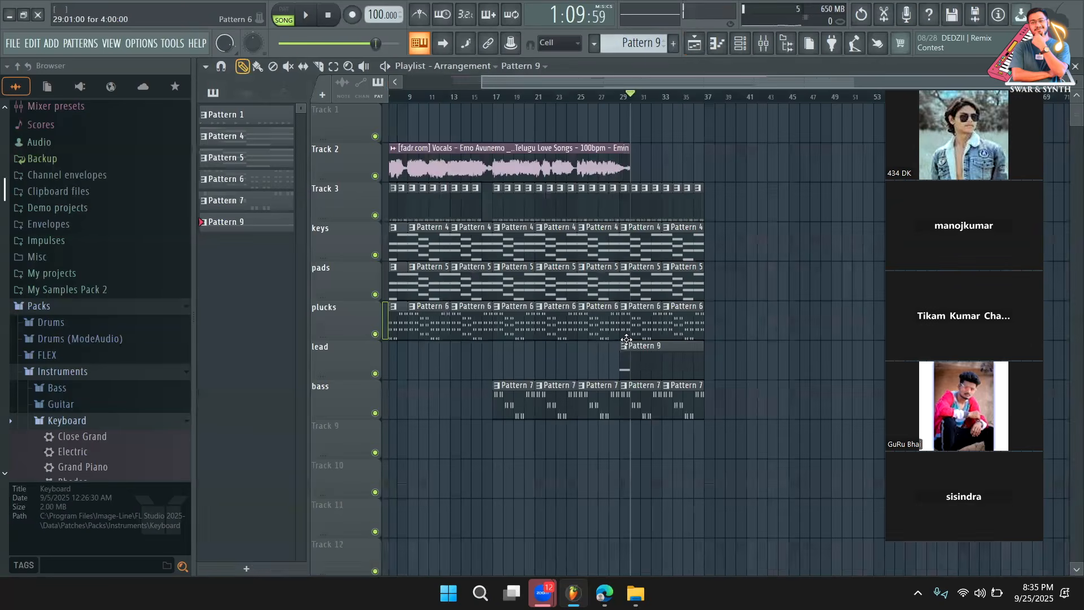
drag(630, 95, 610, 95)
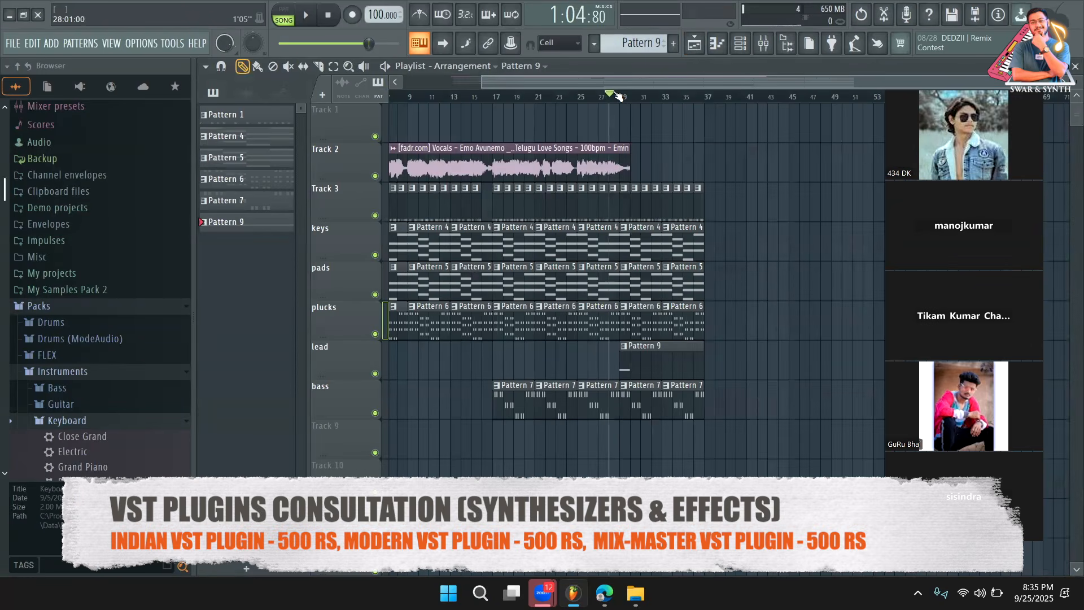
key(space)
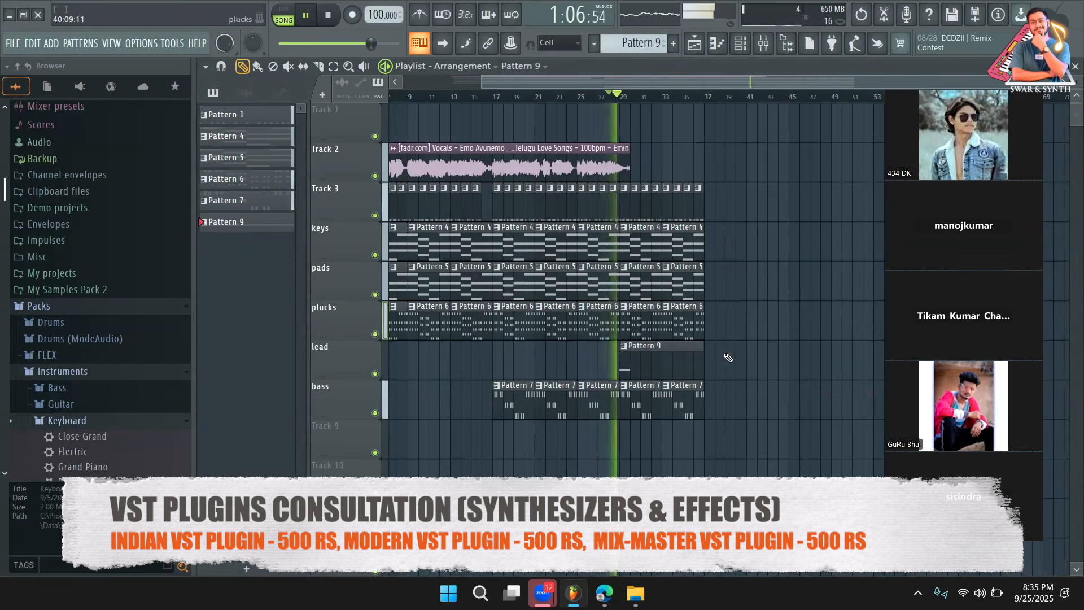
double_click(663, 376)
key(space)
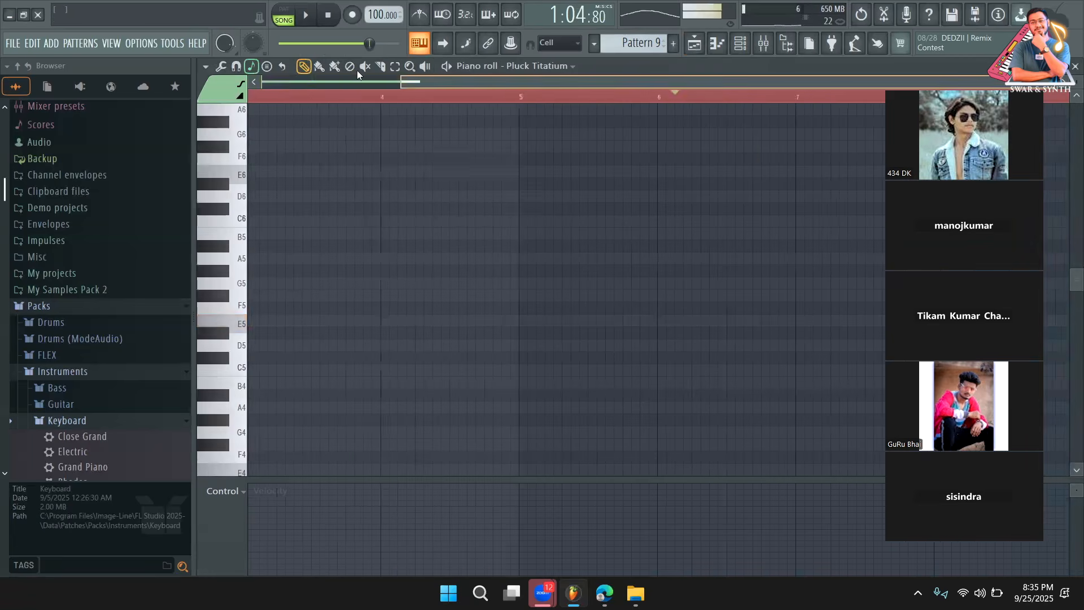
Step: Add a one-bar F#5 note in bar 2, and try a one-bar D5 note in bar 3 before deleting it
click(272, 322)
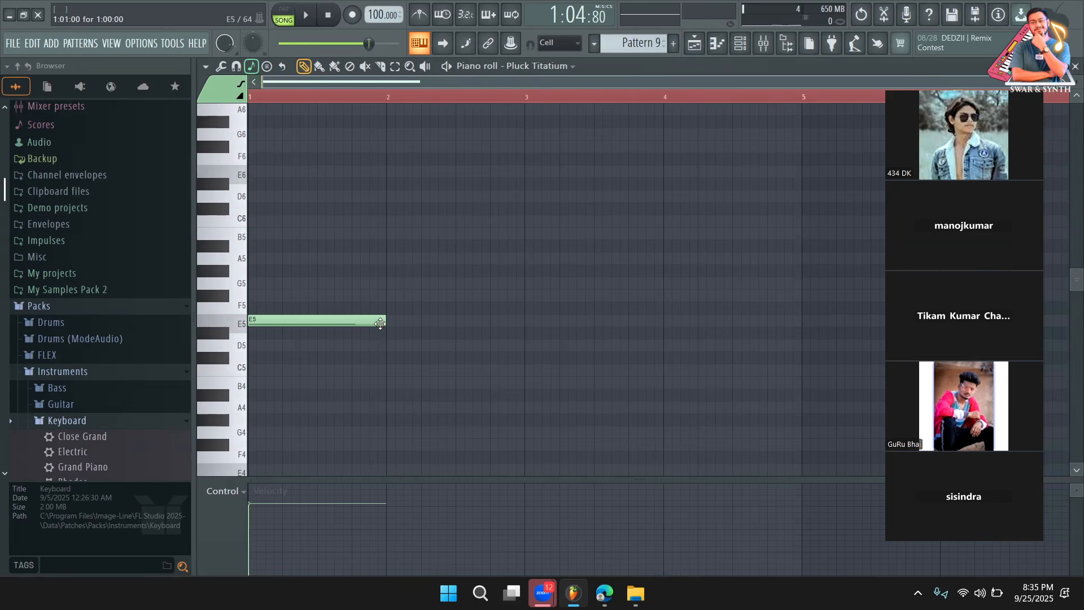
click(396, 295)
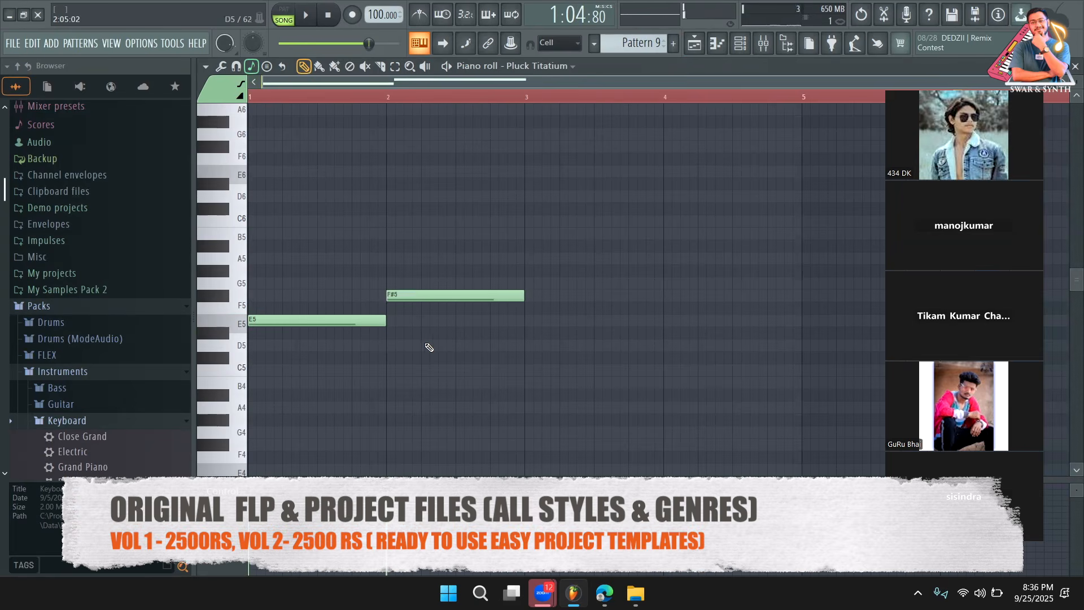
click(530, 347)
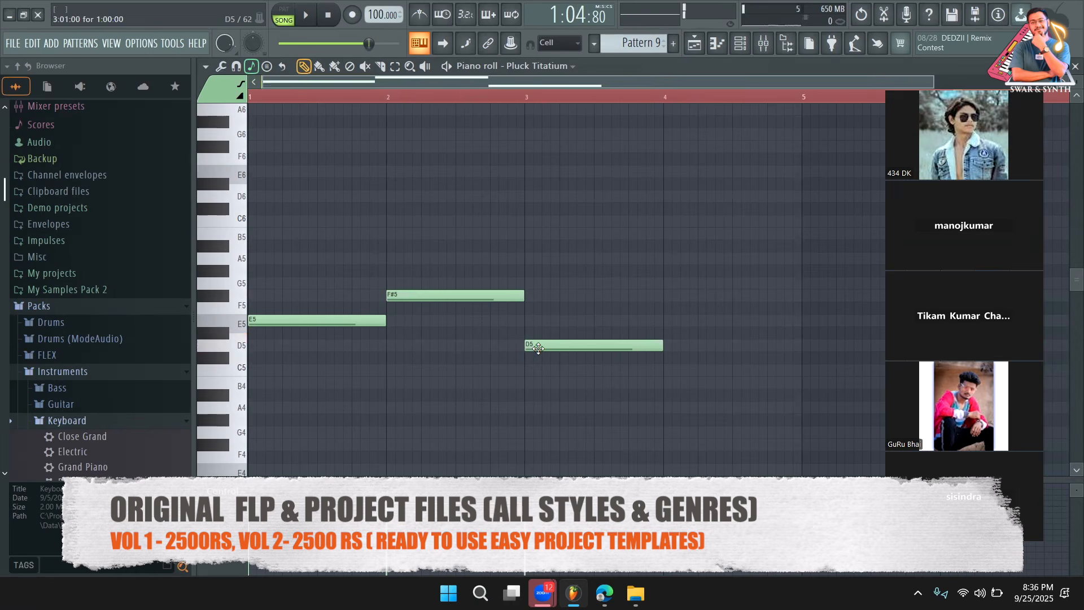
drag(538, 348, 543, 164)
right_click(543, 169)
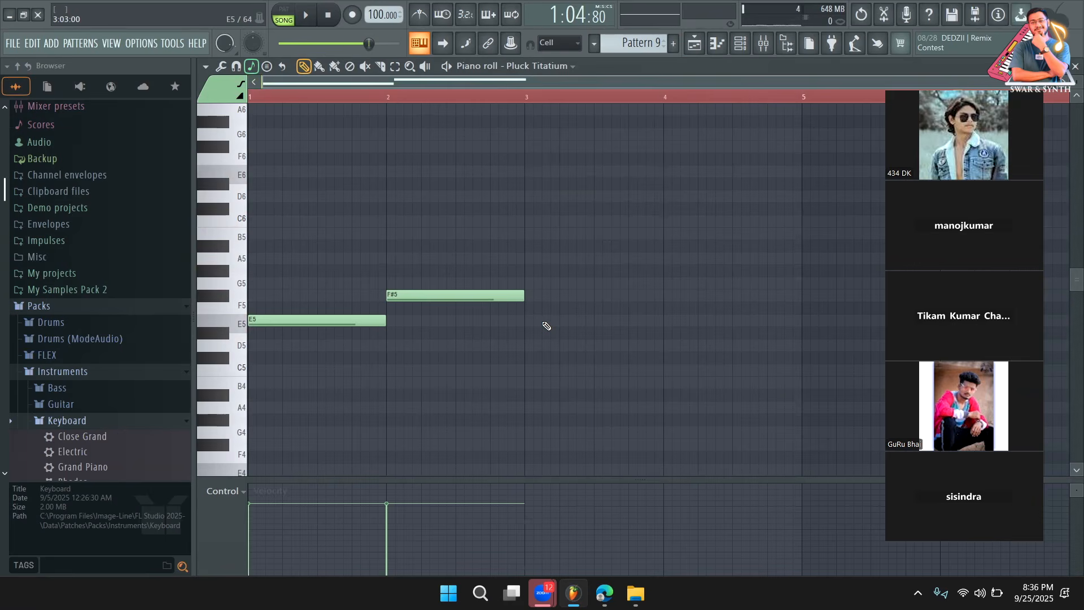
Step: Rework the melody during playback into one-beat notes: E5 and F#5 on beats 1 and 3 of bar 1, D5, E5, F#5 on bar 2's first beats
key(space)
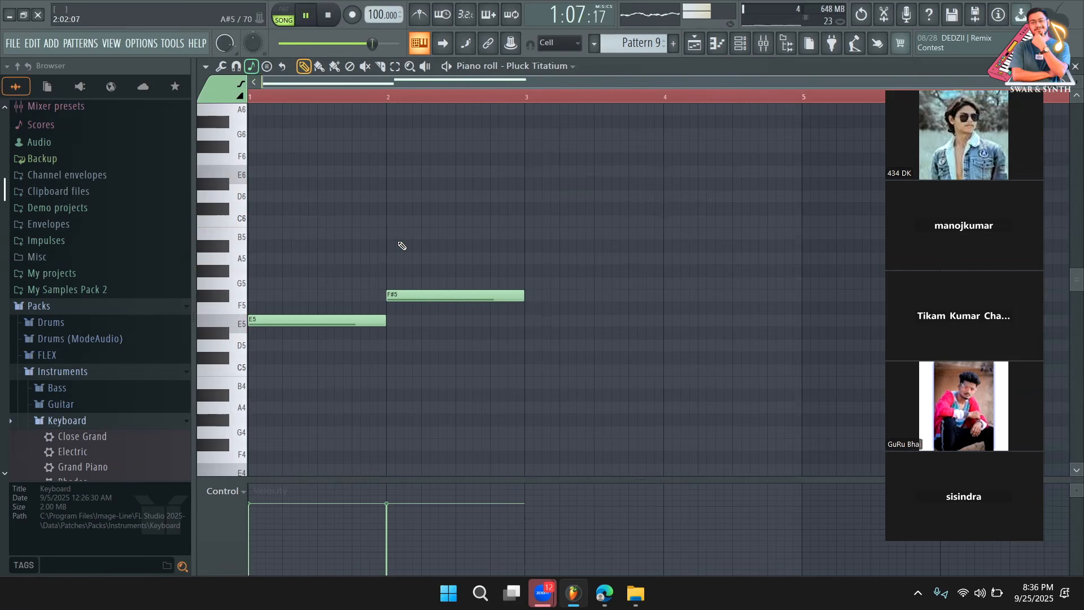
drag(519, 297, 278, 333)
click(326, 295)
drag(400, 291, 402, 343)
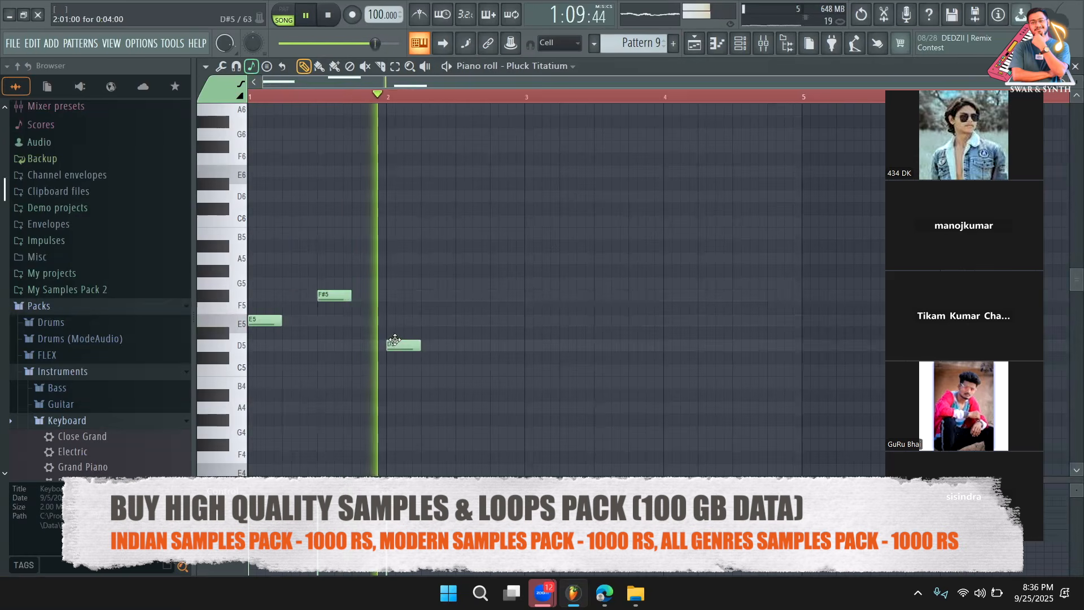
click(450, 320)
key(space)
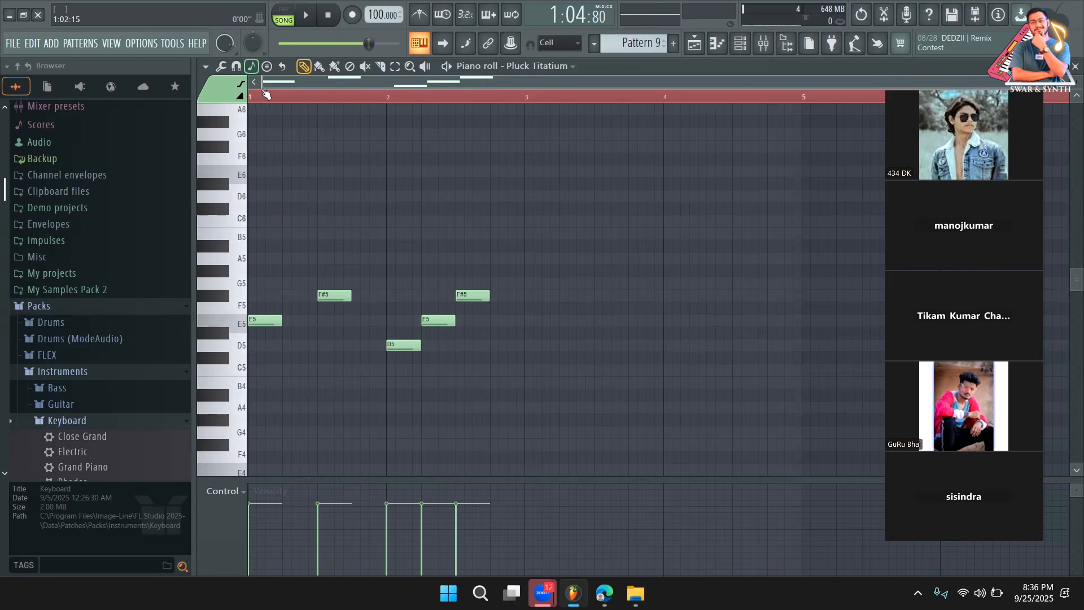
Step: Replay the melody and extend it with one-beat notes in bar 3: E5 at the start and F#5 past the middle
key(space)
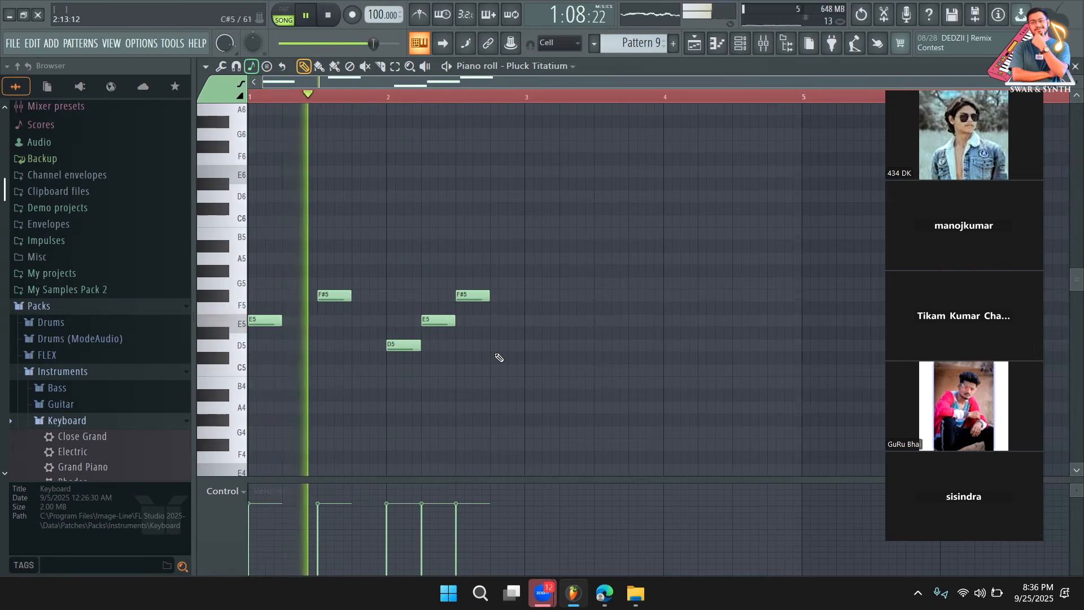
click(538, 321)
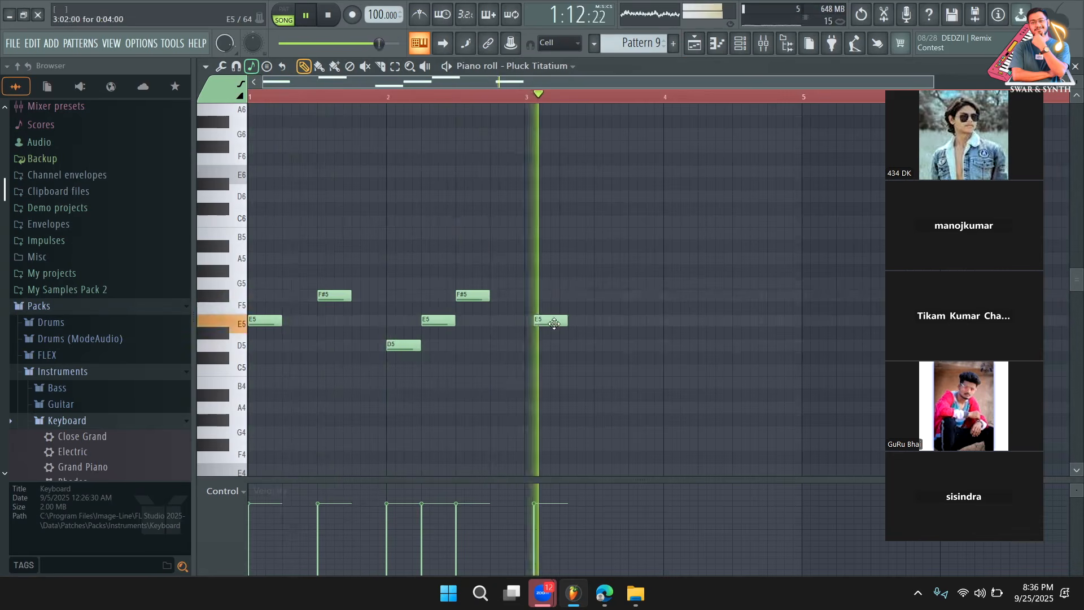
key(space)
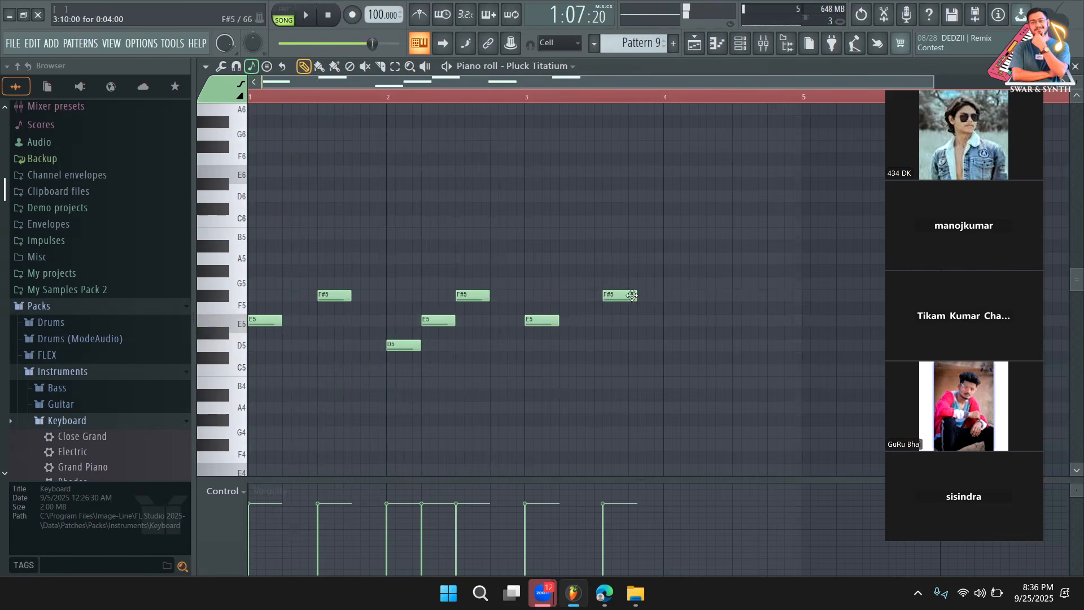
Step: Align bar 3's F#5 to beat 3, add one-beat D5, E5 and F#5 notes in bar 4, and audition the lead in the playlist
click(672, 345)
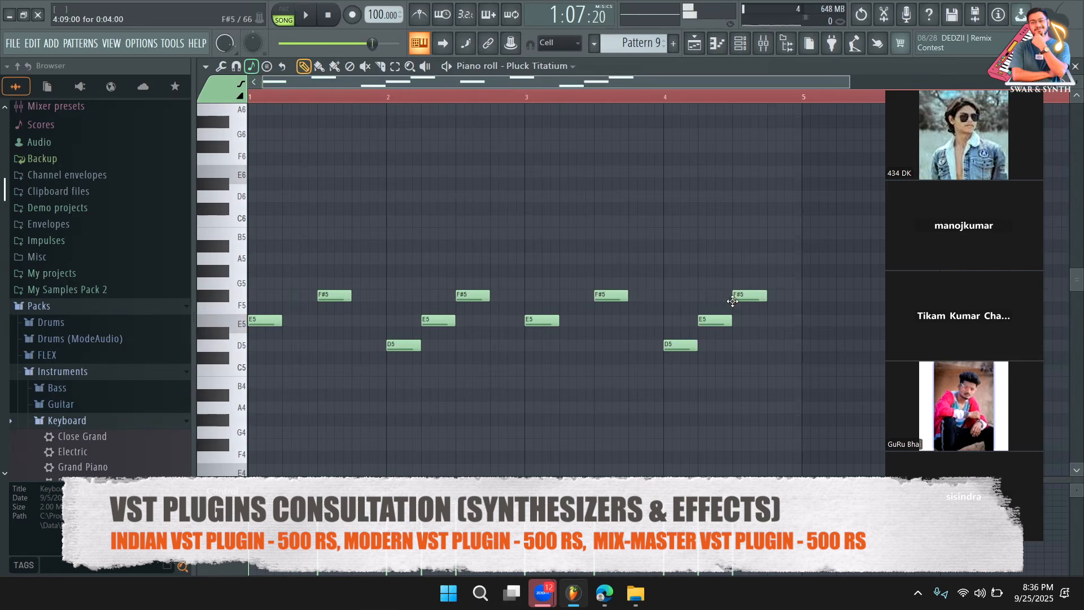
click(696, 45)
key(space)
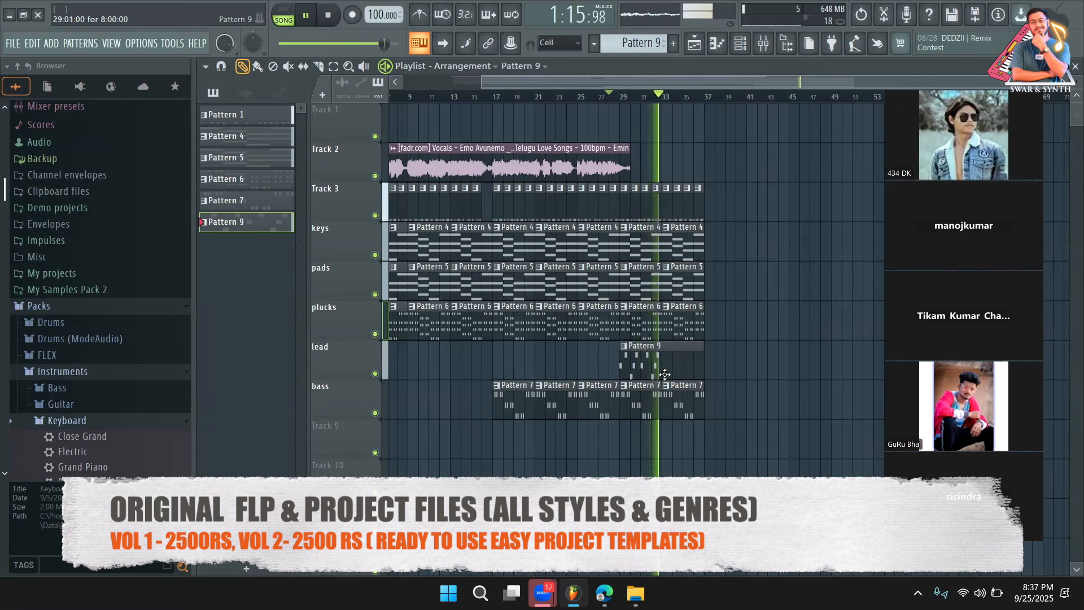
key(space)
Step: Reopen Pattern 9 in the piano roll and rework bar 2's first two beats into half-beat notes D5, B4, E5 and D5
double_click(666, 375)
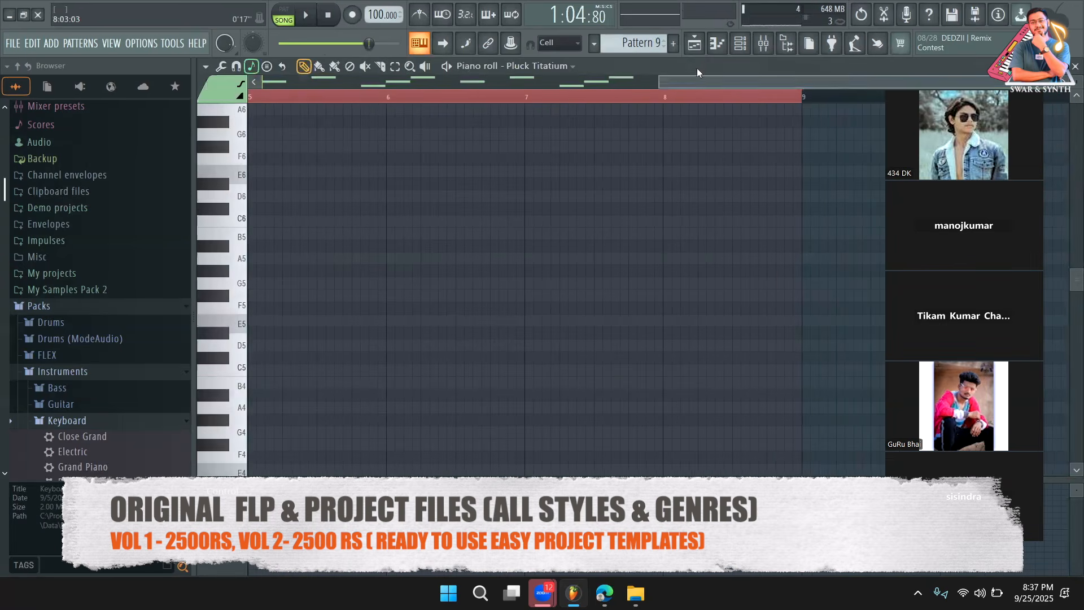
drag(698, 81, 206, 118)
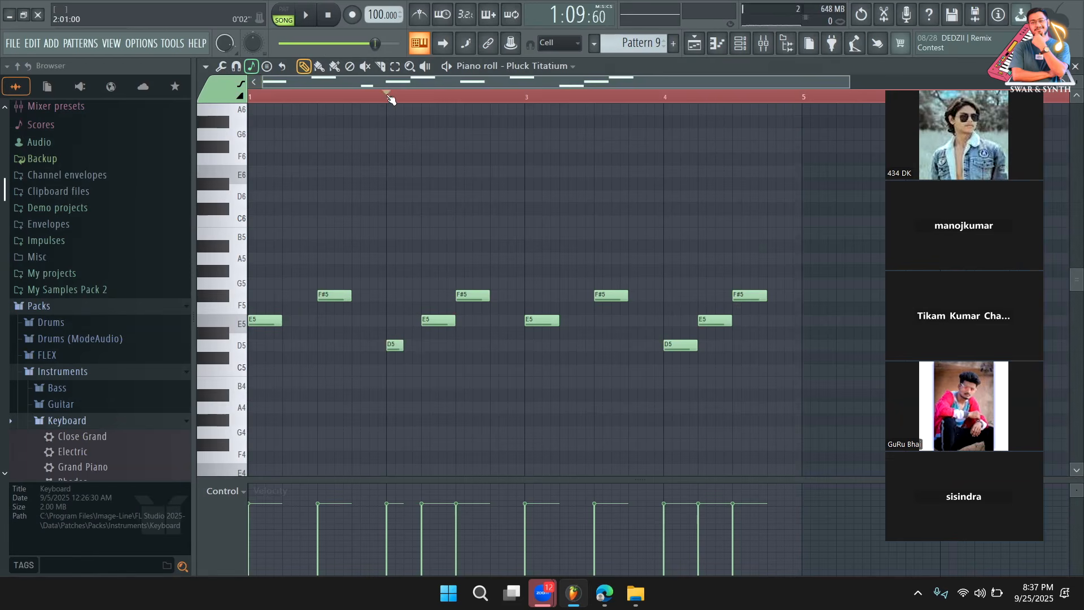
click(412, 382)
key(space)
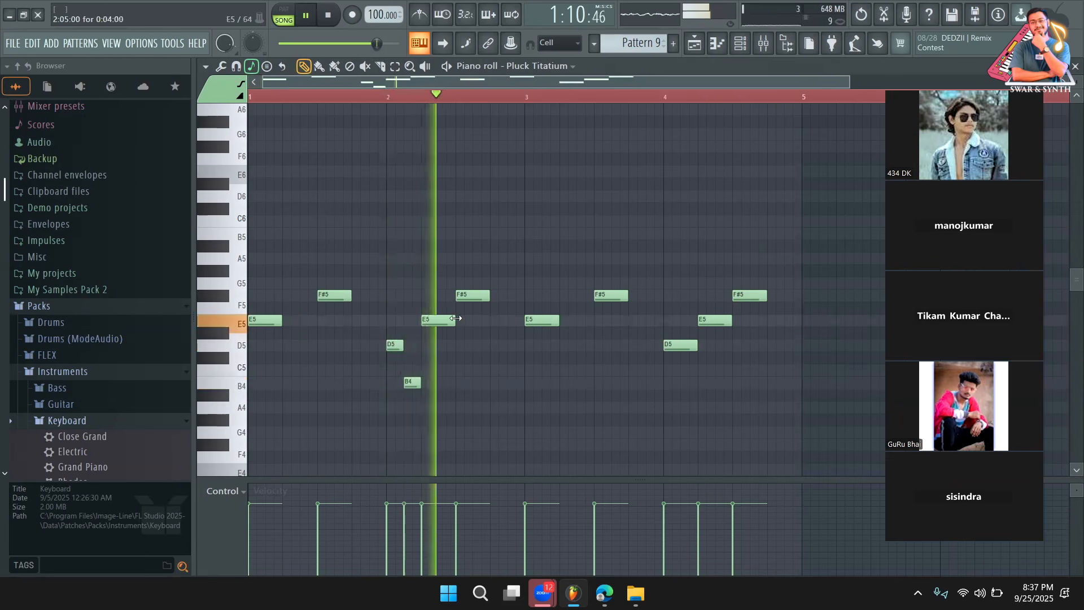
drag(456, 320, 438, 321)
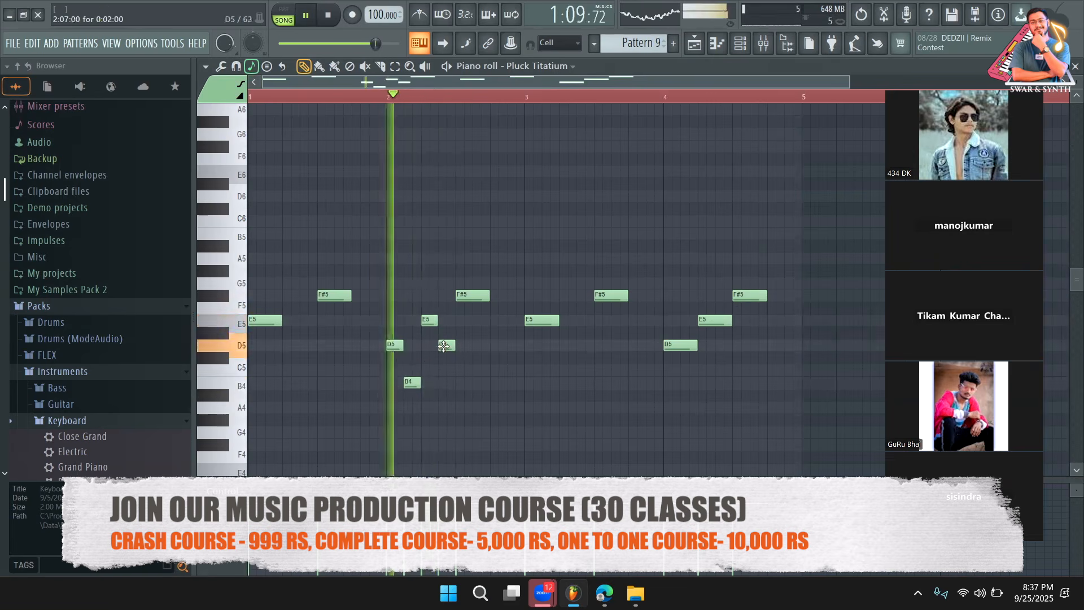
click(446, 344)
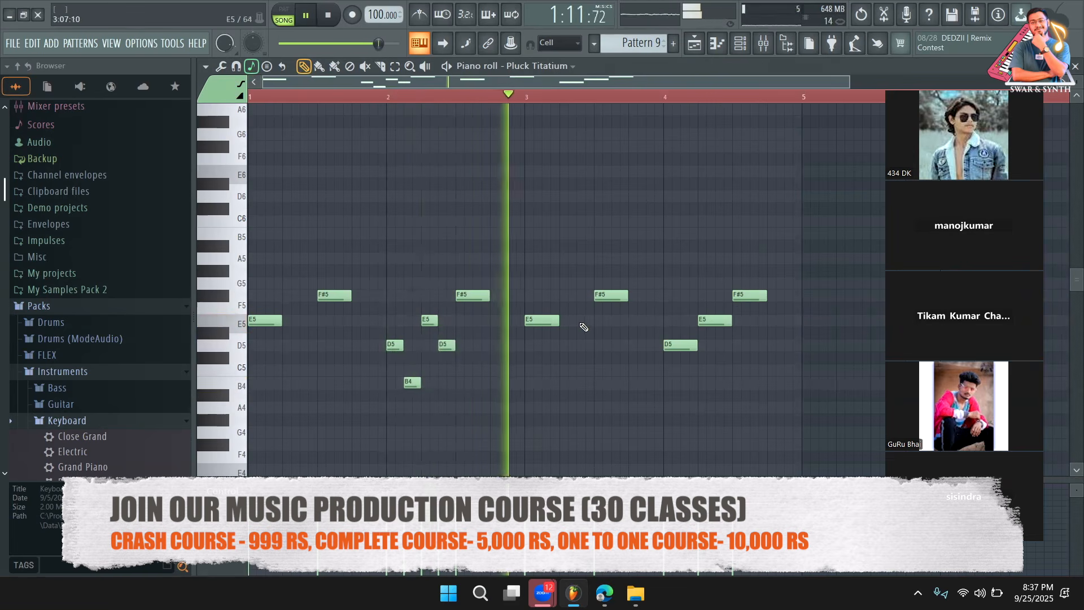
Step: During playback, add half-beat passing notes on beat 2: D5 and E5 in bar 1, C5 and D5 in bar 3
key(space)
key(space)
click(291, 345)
click(307, 320)
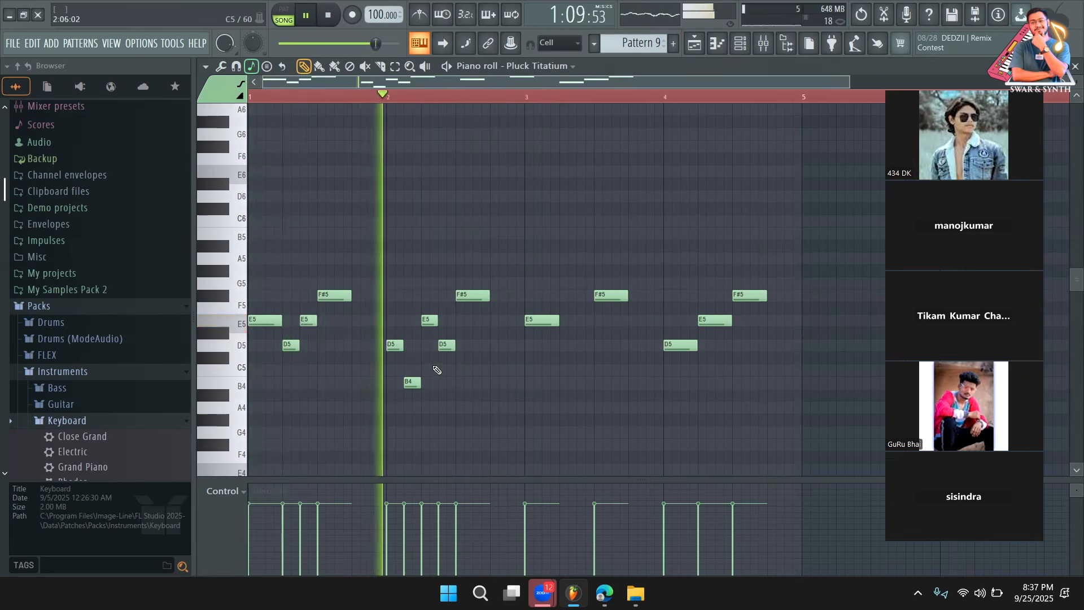
click(567, 370)
click(585, 344)
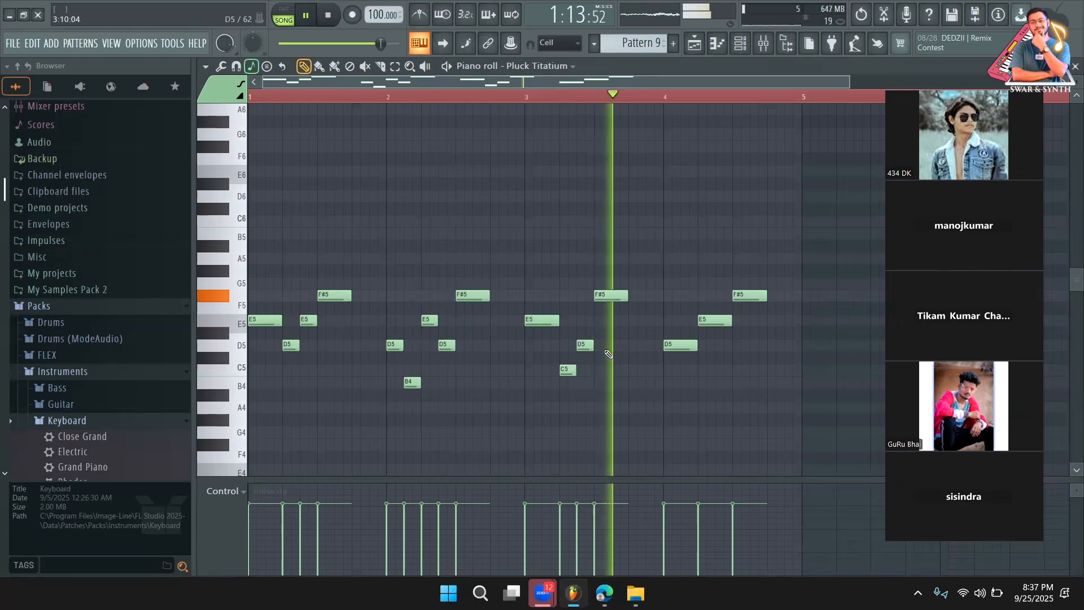
Step: Compare B4 and C5 for bar 3's first passing note by replaying the melody, and settle on B4
key(space)
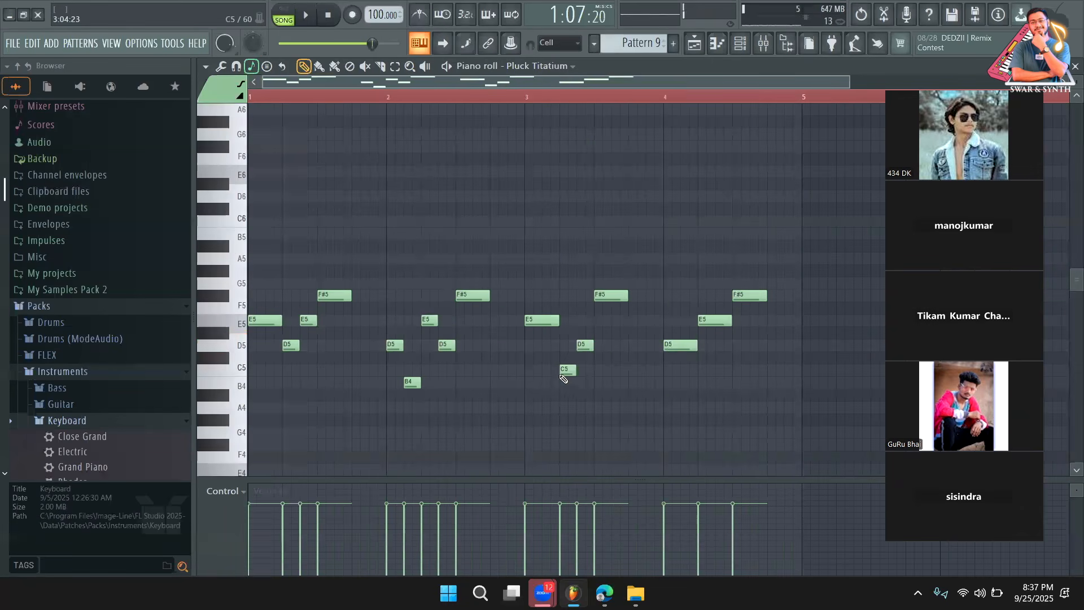
drag(568, 374, 568, 387)
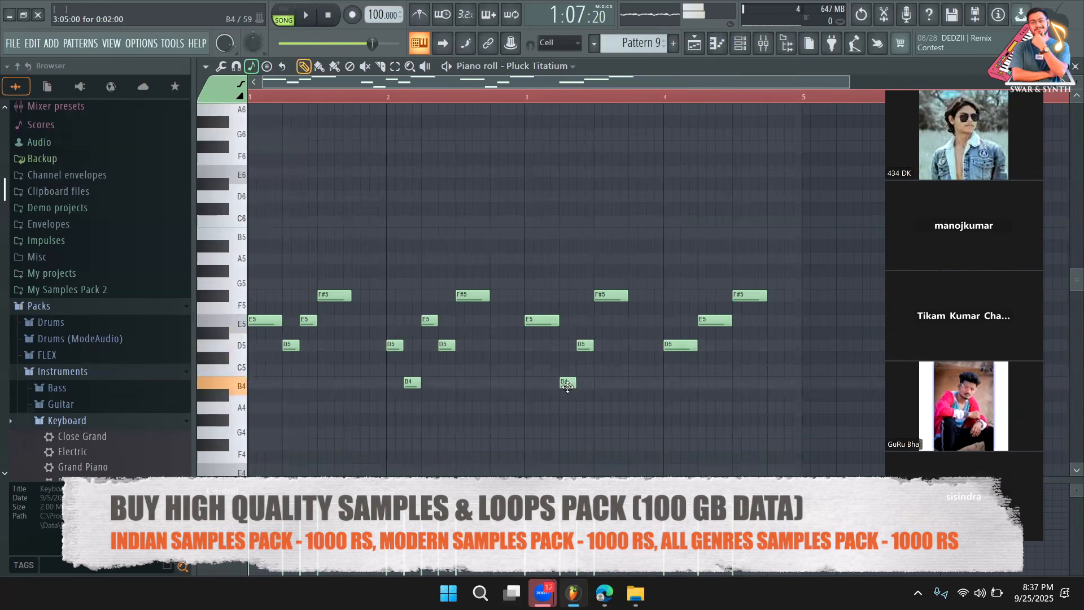
key(space)
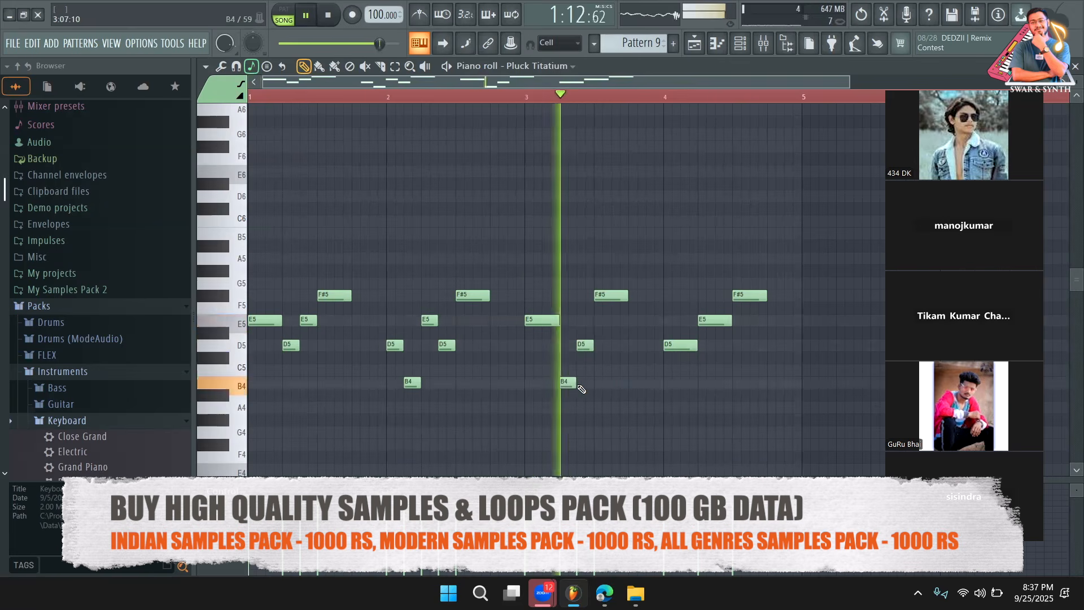
key(space)
drag(565, 381, 565, 369)
key(space)
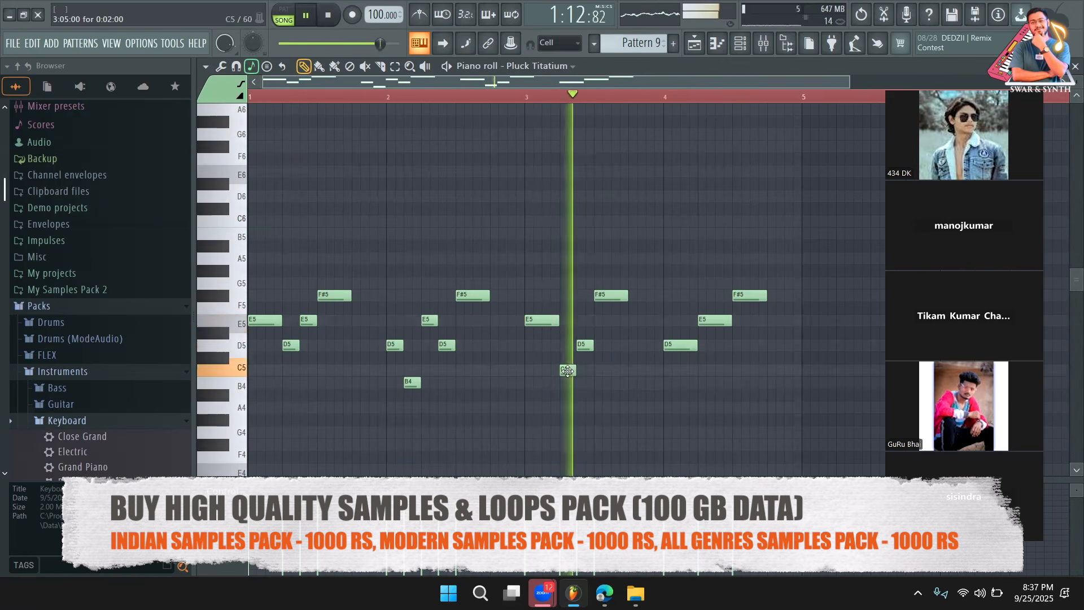
key(space)
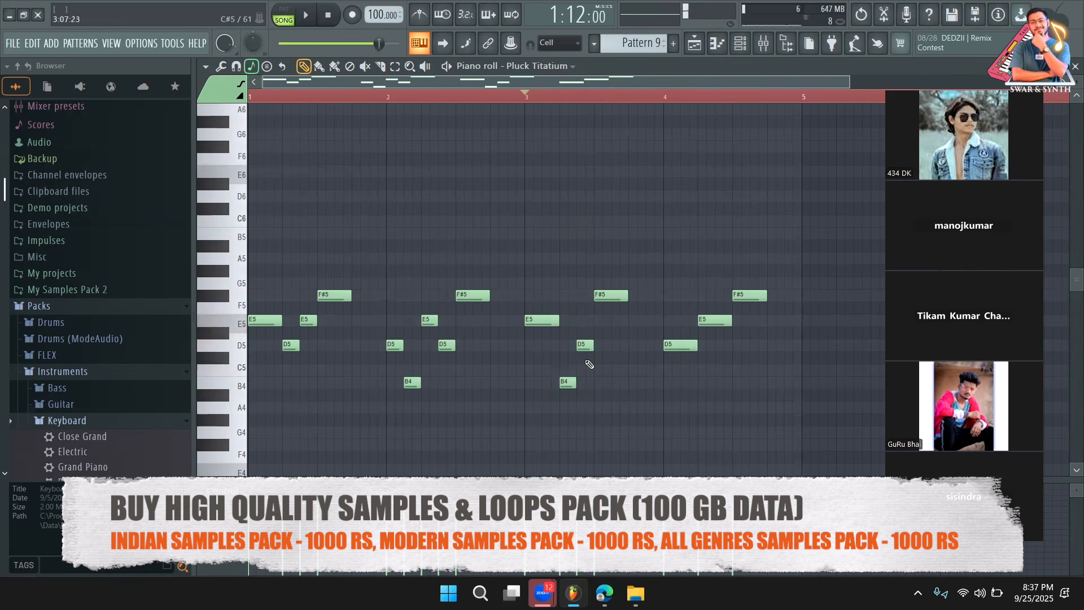
key(space)
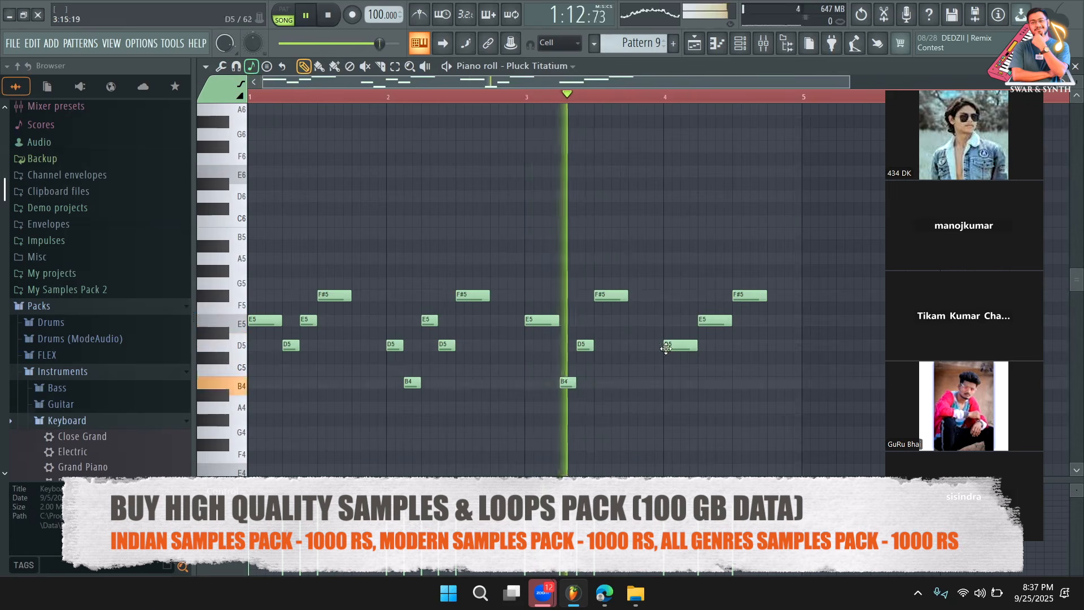
Step: Shorten bar 4's D5 to half a beat, add a half-beat B4 after it, and replay the phrase
drag(694, 347, 680, 346)
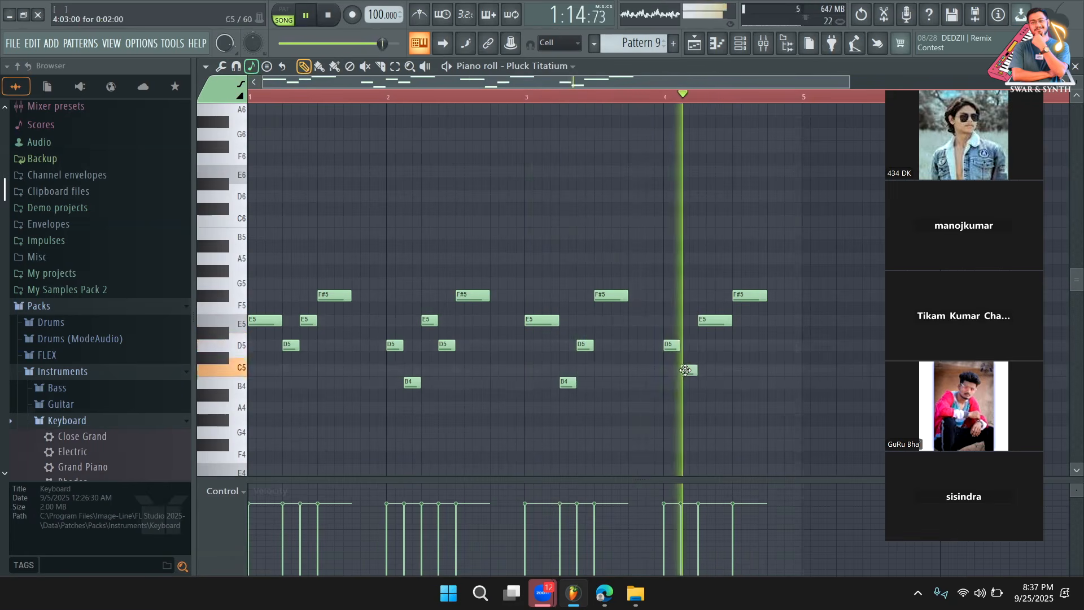
click(685, 382)
key(space)
key(space)
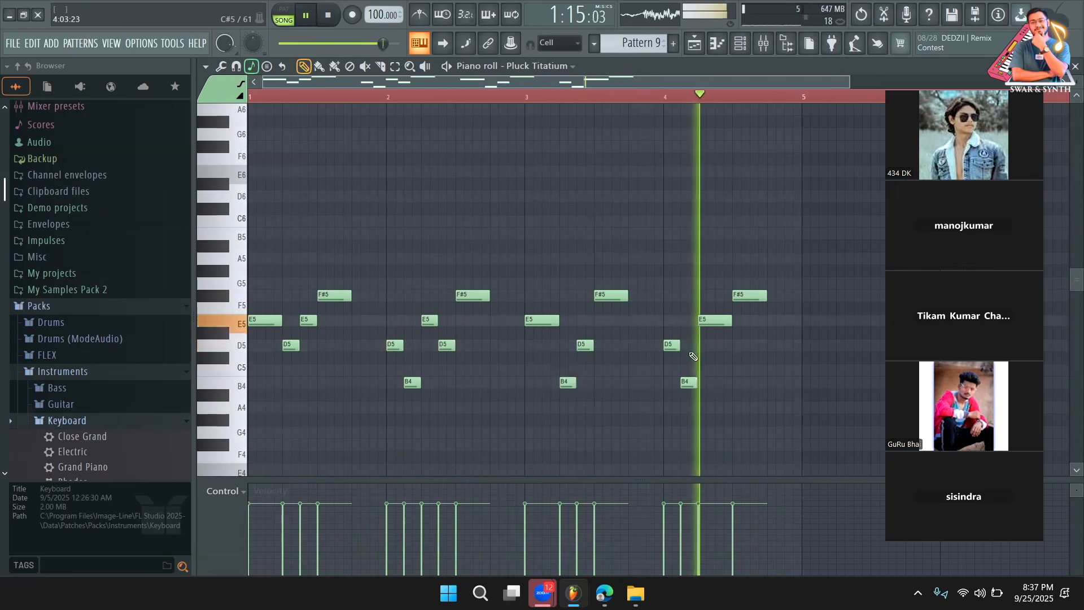
Step: Shorten bar 4's F#5 to half a beat and end the phrase with half-beat E5 and D5 notes after it
key(space)
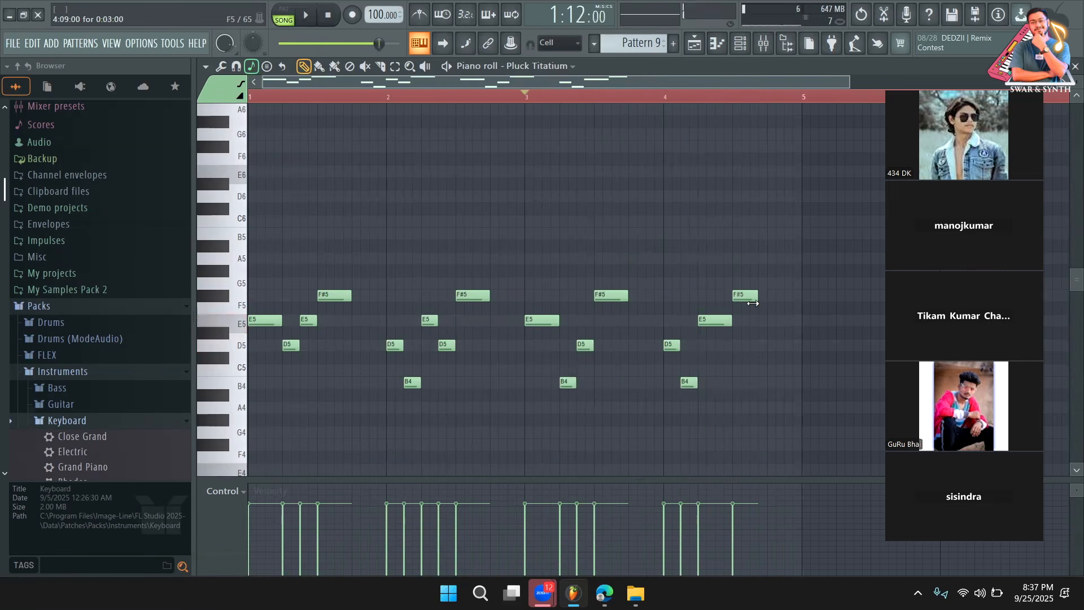
click(756, 258)
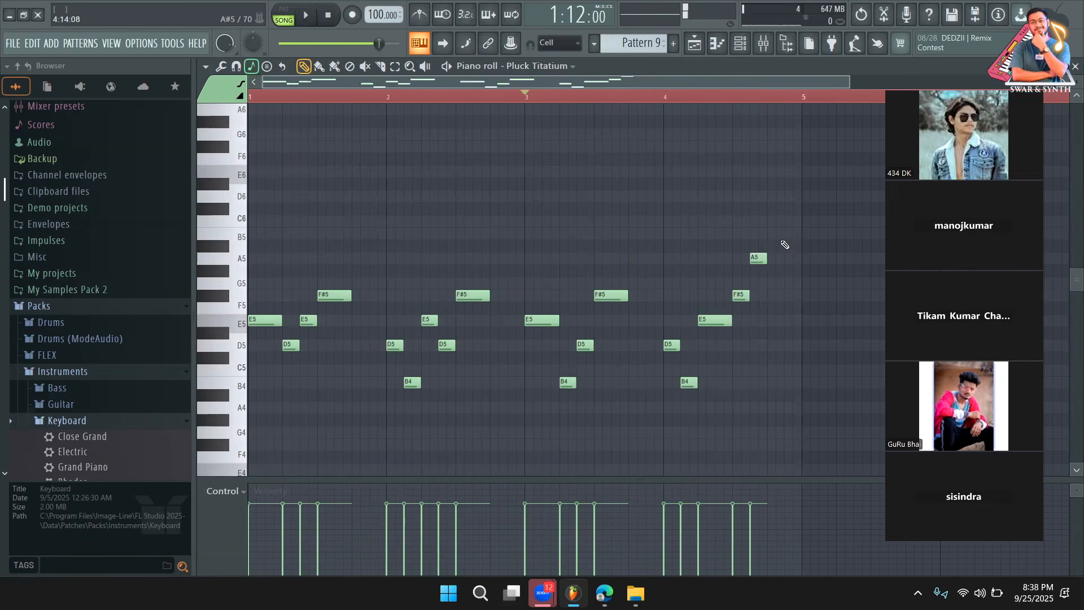
drag(767, 259, 762, 323)
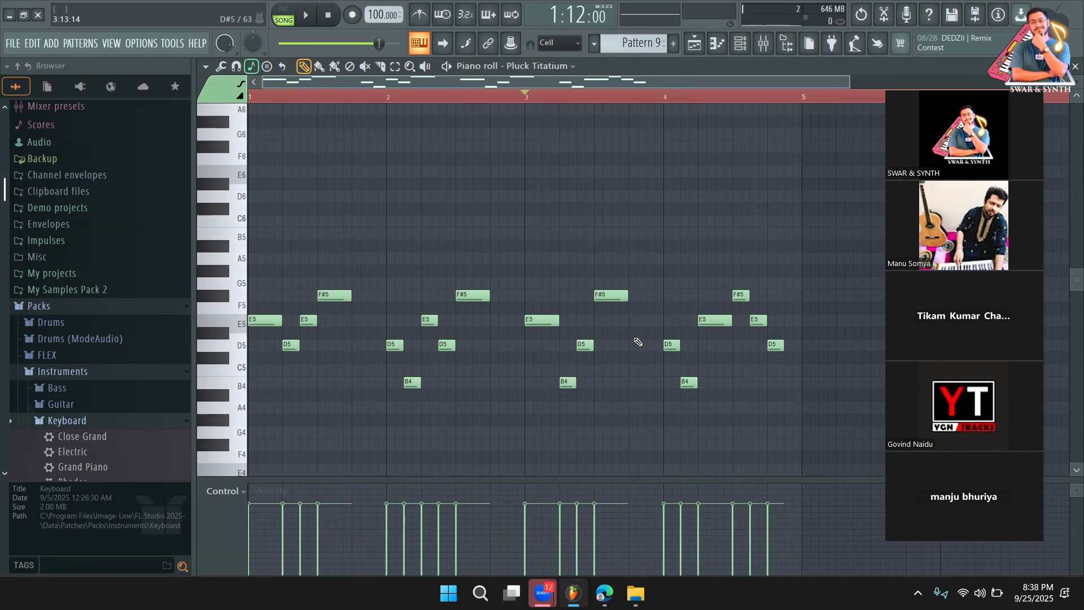
Step: Trim the Pattern 9 clip on the lead track to four bars and repeat it from bar 33 during playback
key(space)
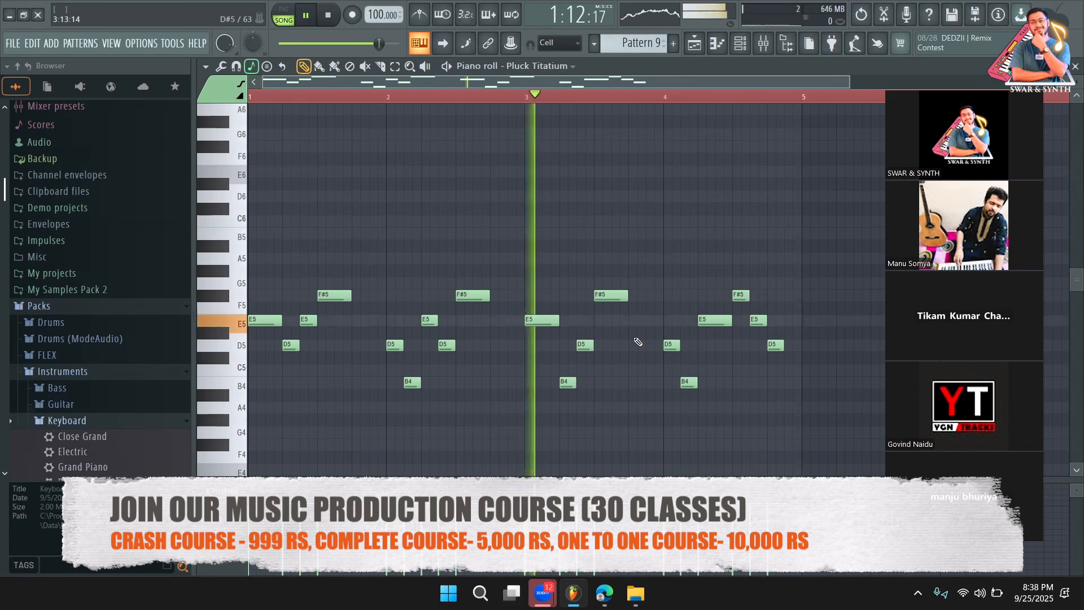
click(696, 44)
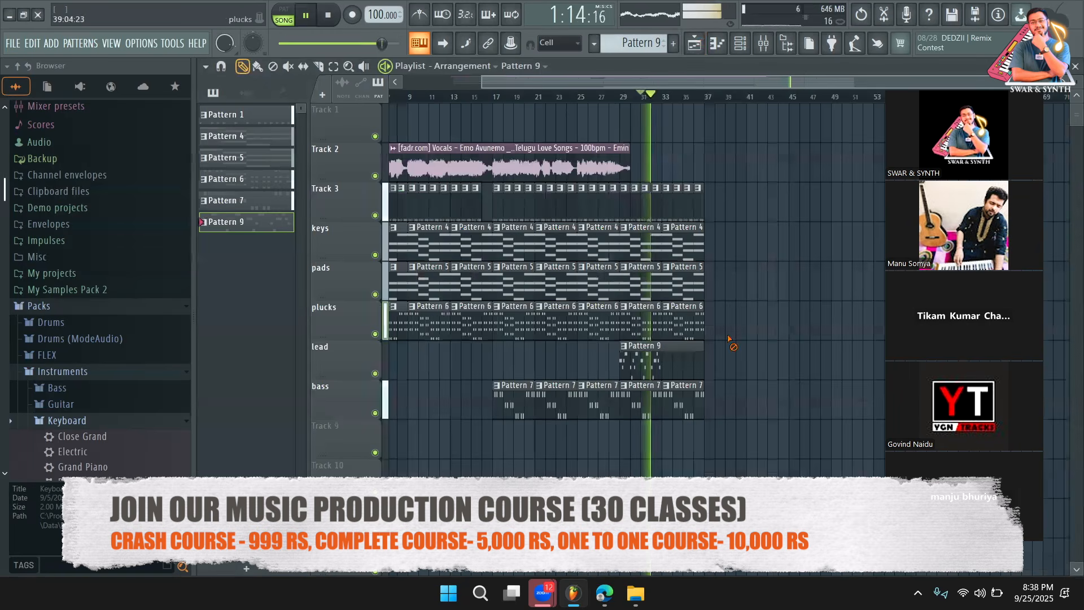
drag(703, 360, 662, 363)
click(667, 365)
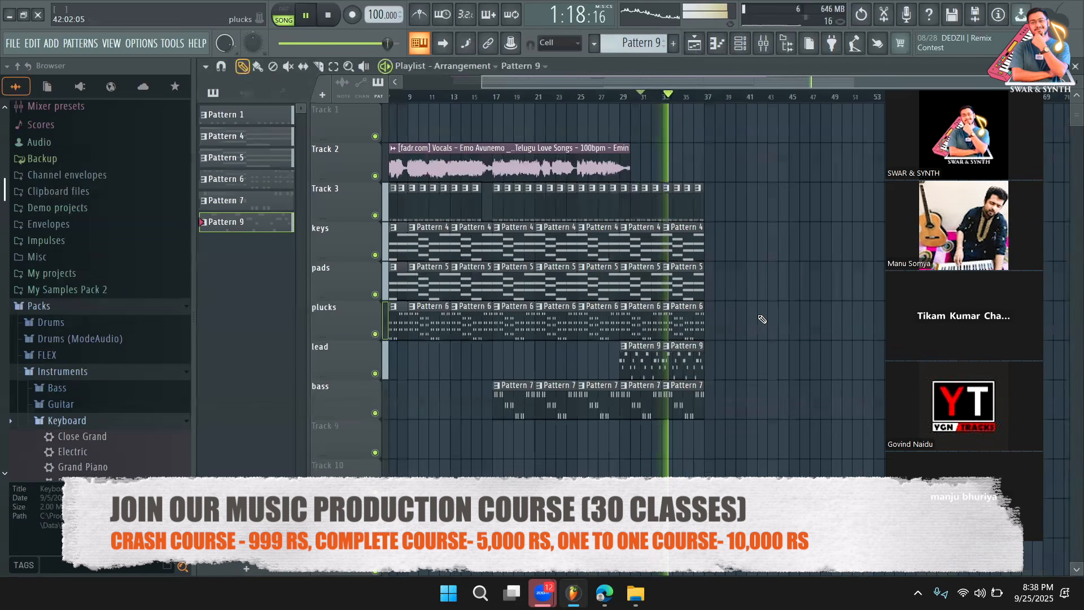
key(space)
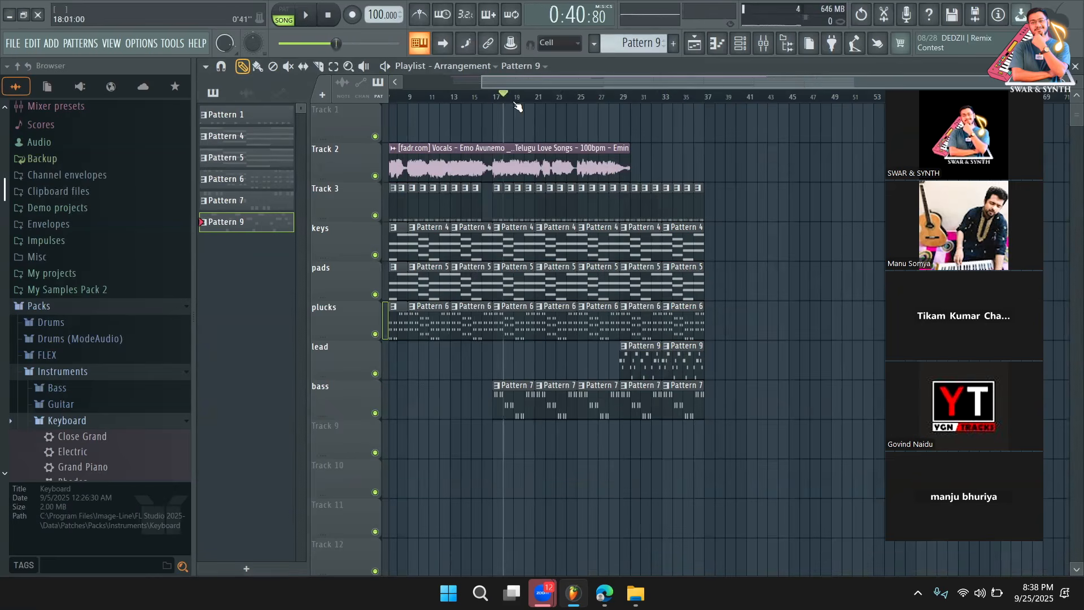
Step: Play the song from bar 16 and set the vocal clip's channel volume to about 54%
key(space)
drag(519, 85, 491, 79)
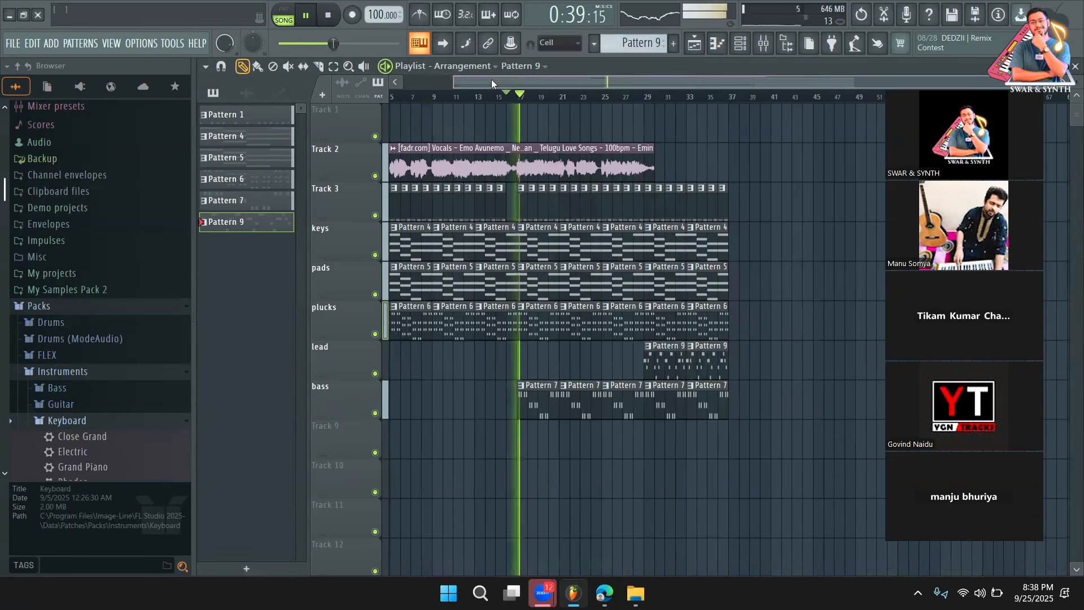
double_click(550, 167)
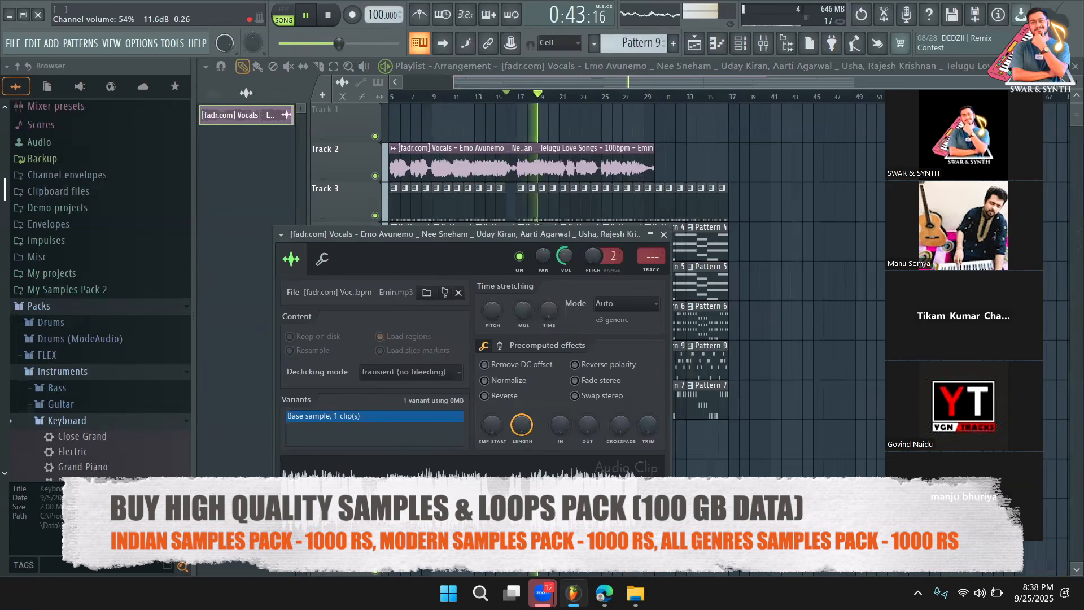
click(664, 234)
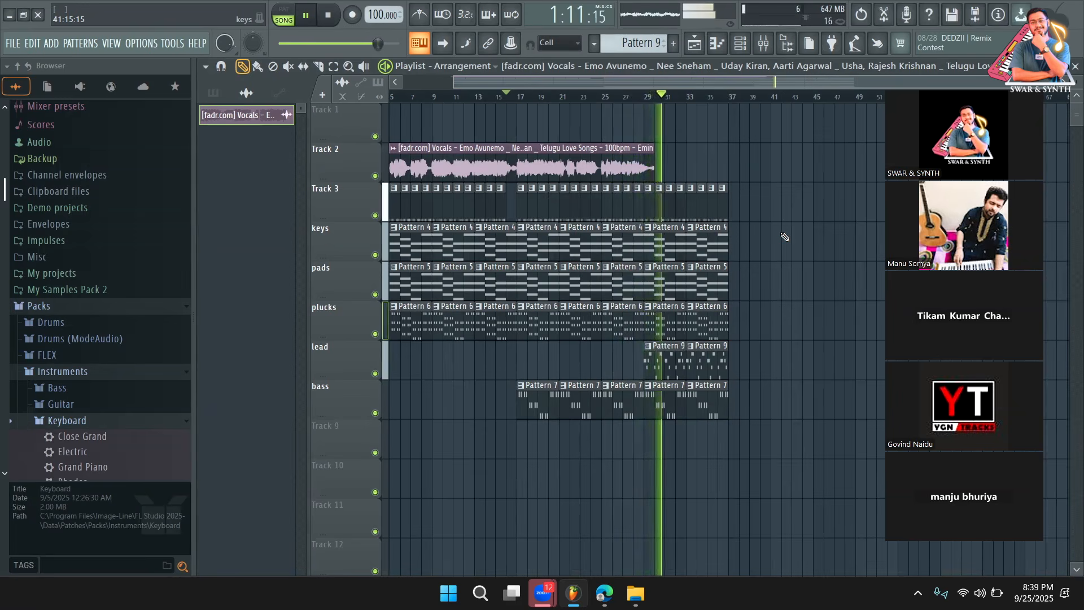
Step: Build a four-bar intro at bar 1 with Pattern 9 on lead, Pattern 6 on plucks, Pattern 5 on pads and Pattern 4 on keys
click(727, 355)
drag(672, 83, 588, 84)
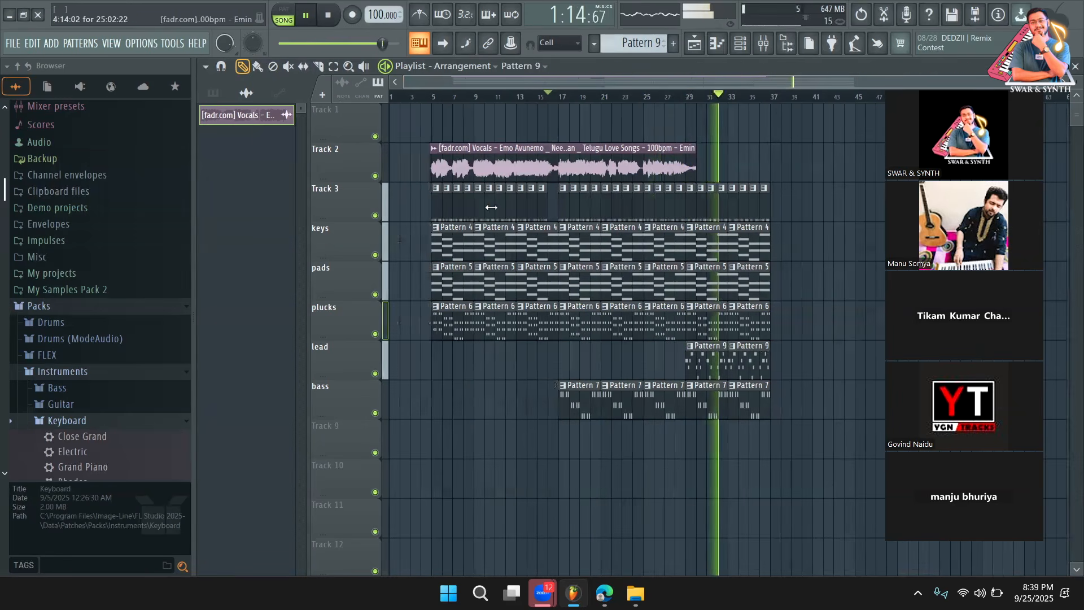
click(430, 364)
key(space)
drag(454, 361, 412, 361)
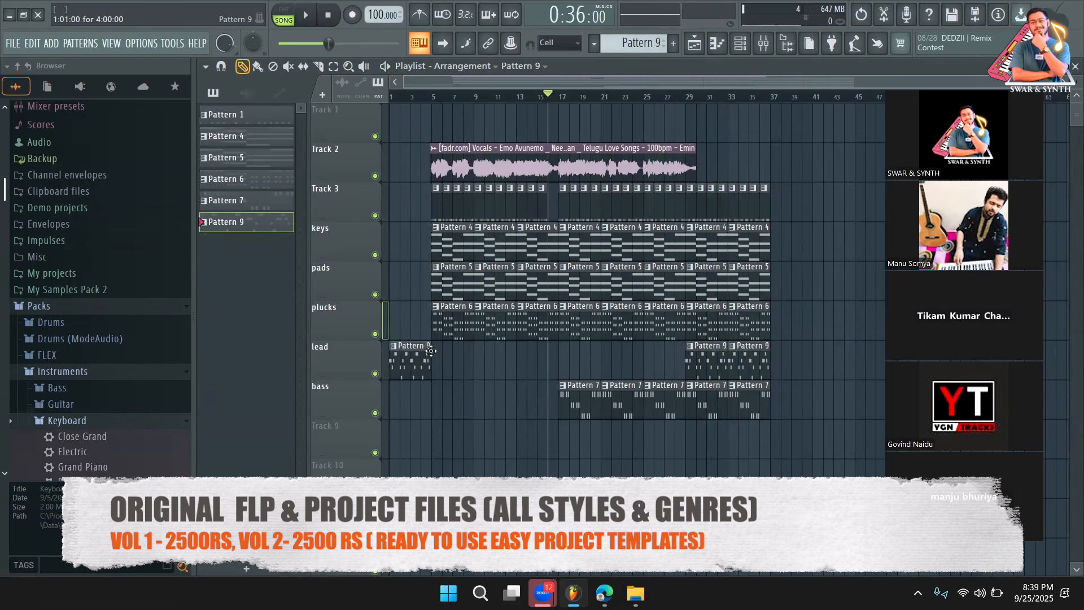
click(462, 331)
click(377, 333)
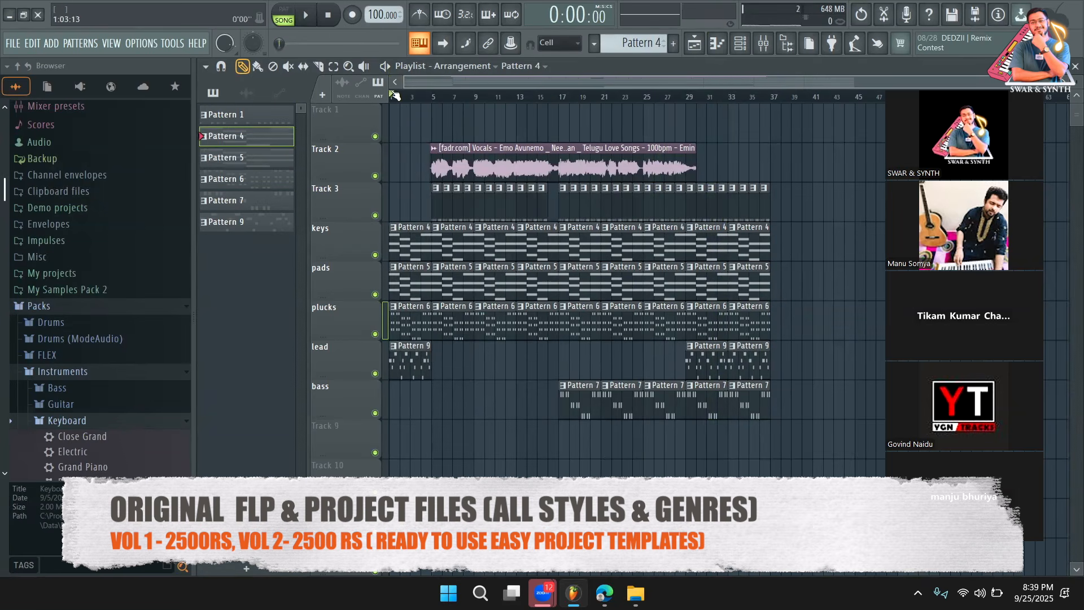
Step: Play the song from the start and add Pattern 7 clips to the bass track at bars 5, 9 and 13
click(581, 411)
click(436, 395)
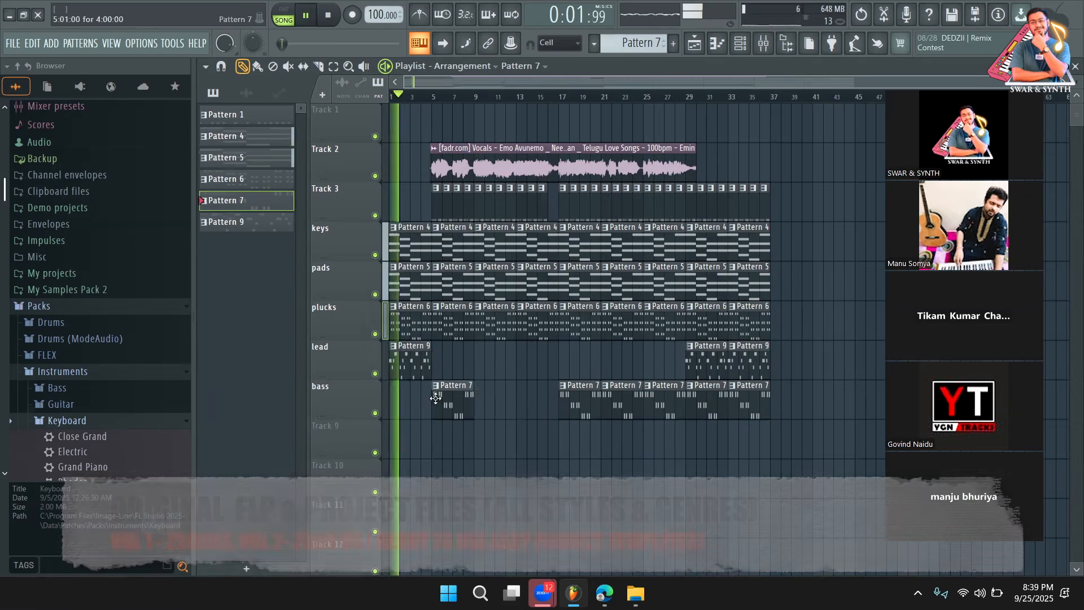
click(478, 394)
click(527, 398)
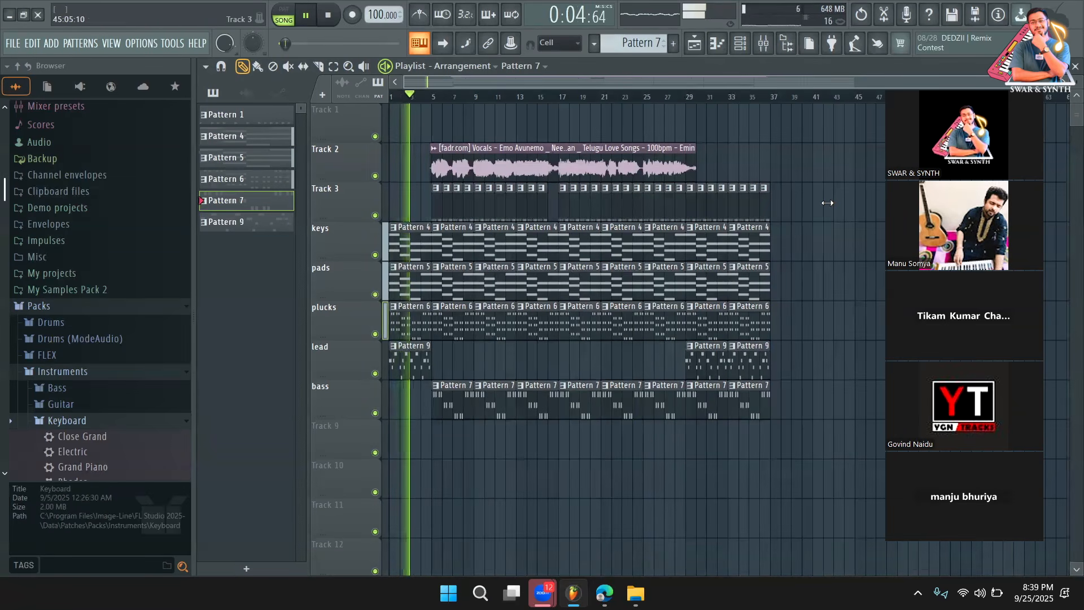
Step: Lower the Rhodes channel volume to about 51% and the Plucked! channel volume to about 47%, and stop playback
scroll(567, 125, up, 2)
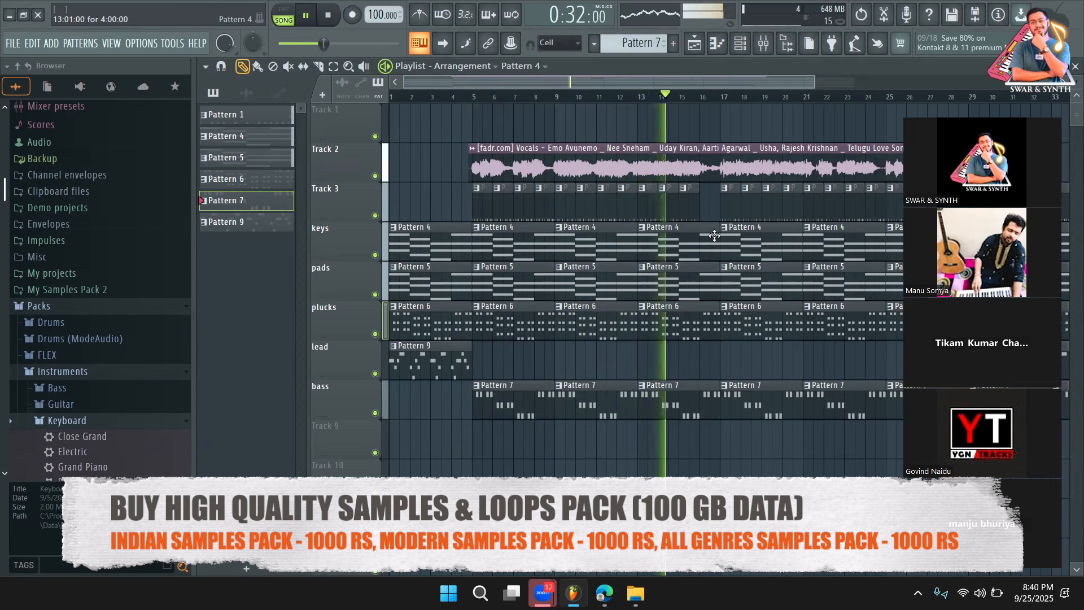
drag(725, 80, 748, 81)
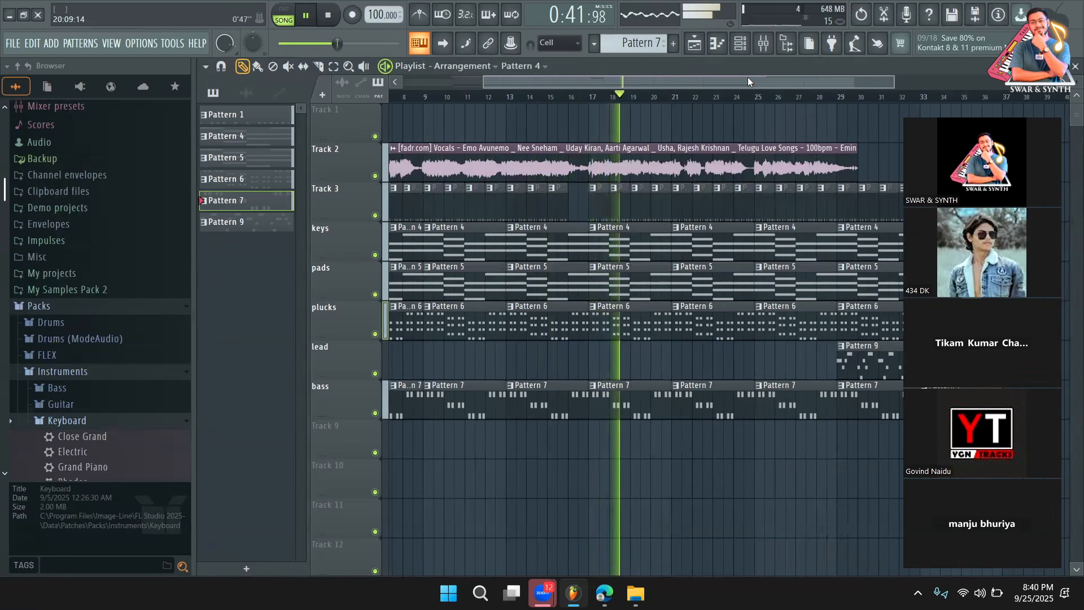
click(740, 43)
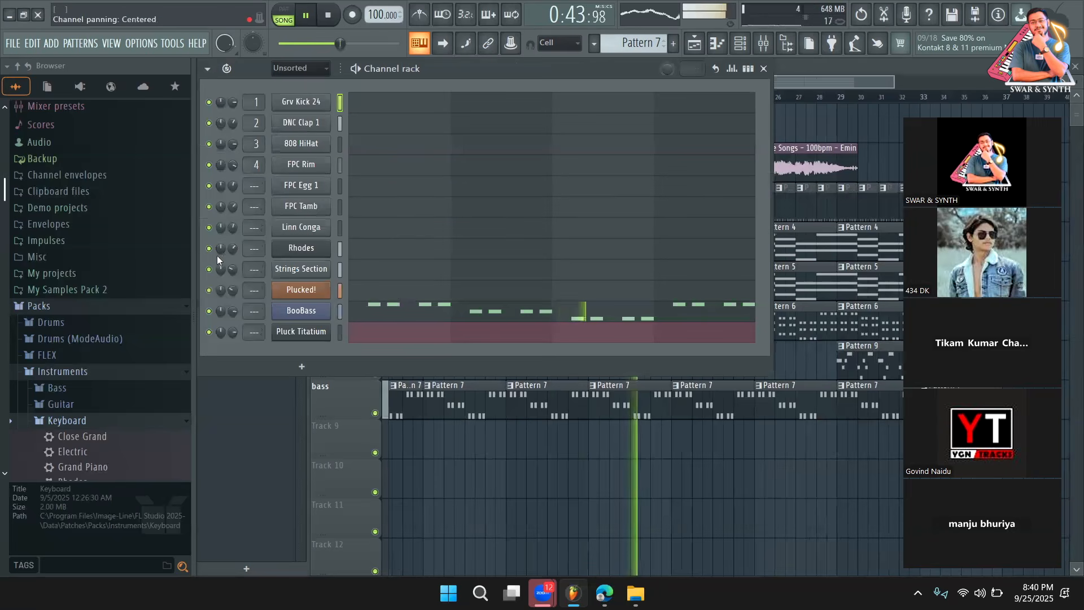
drag(221, 248, 221, 268)
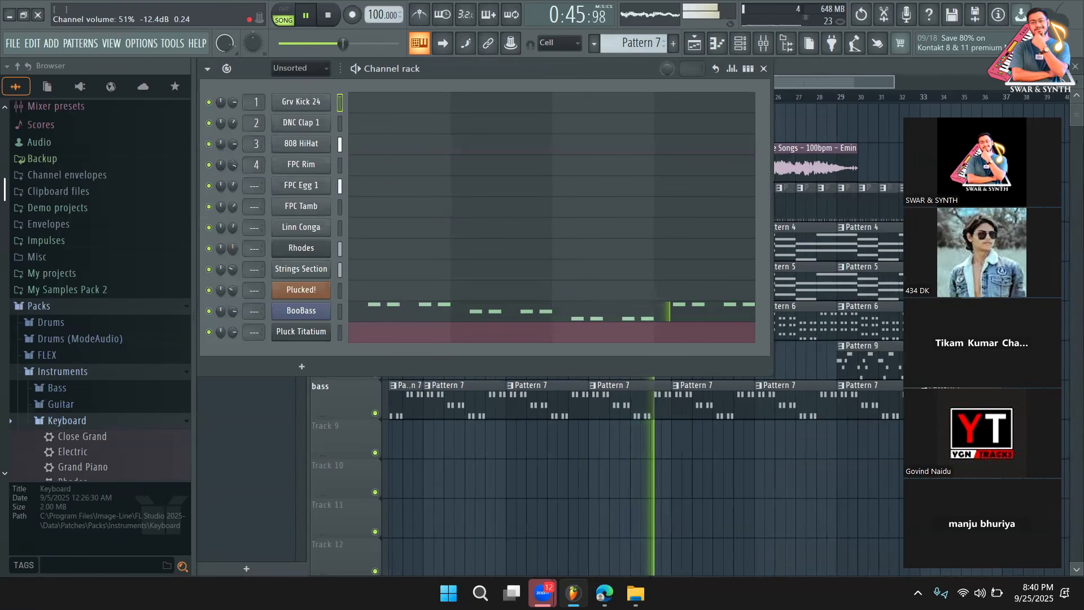
scroll(232, 291, down, 5)
scroll(229, 294, up, 3)
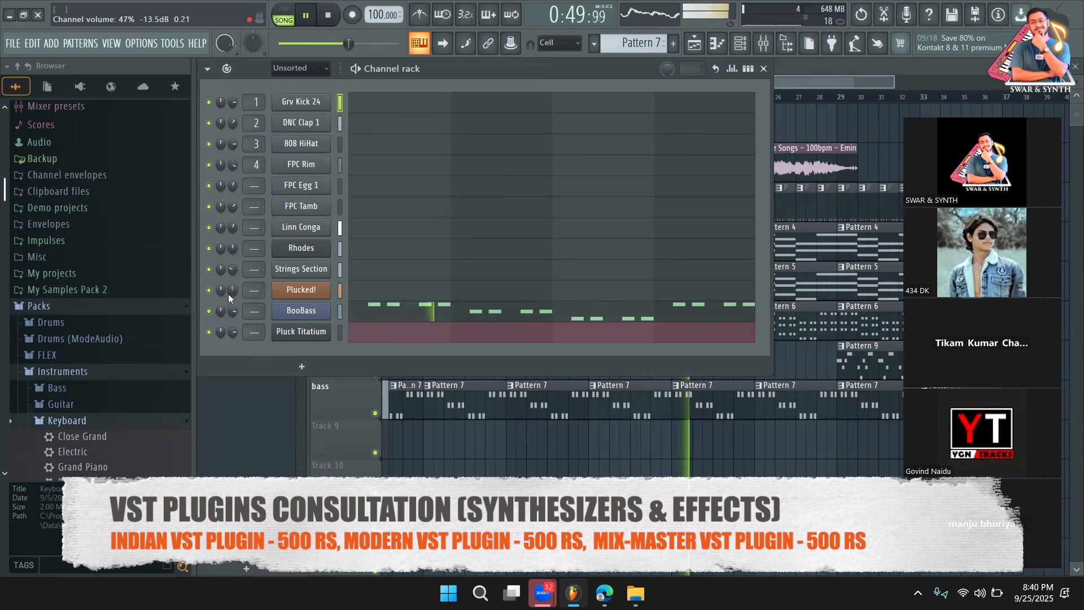
key(F6)
key(space)
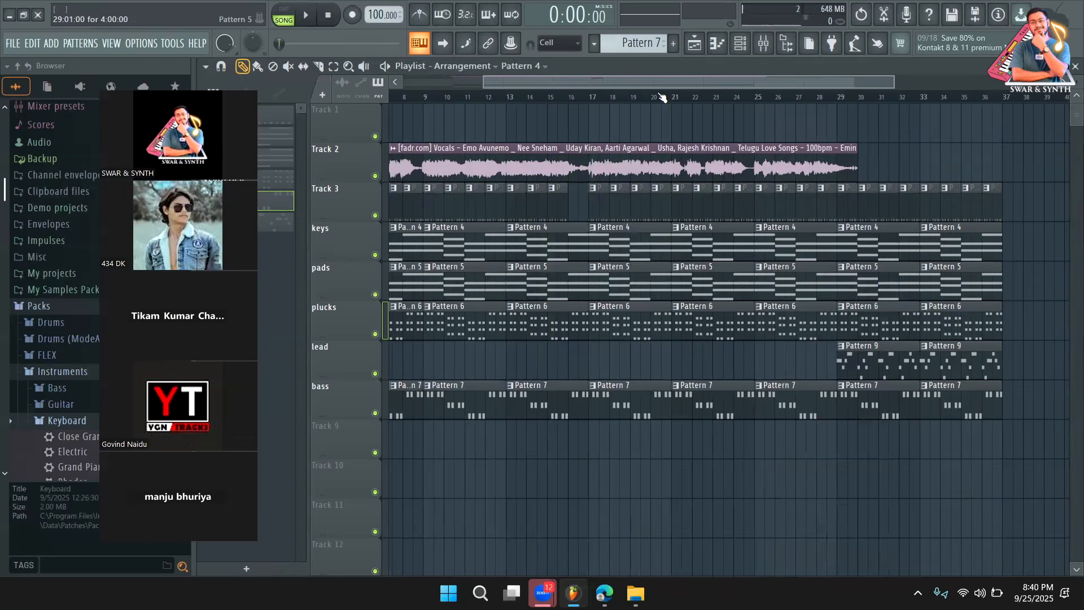
Step: Switch all audio clip channels to Stretch mode with the macro
drag(661, 82, 625, 81)
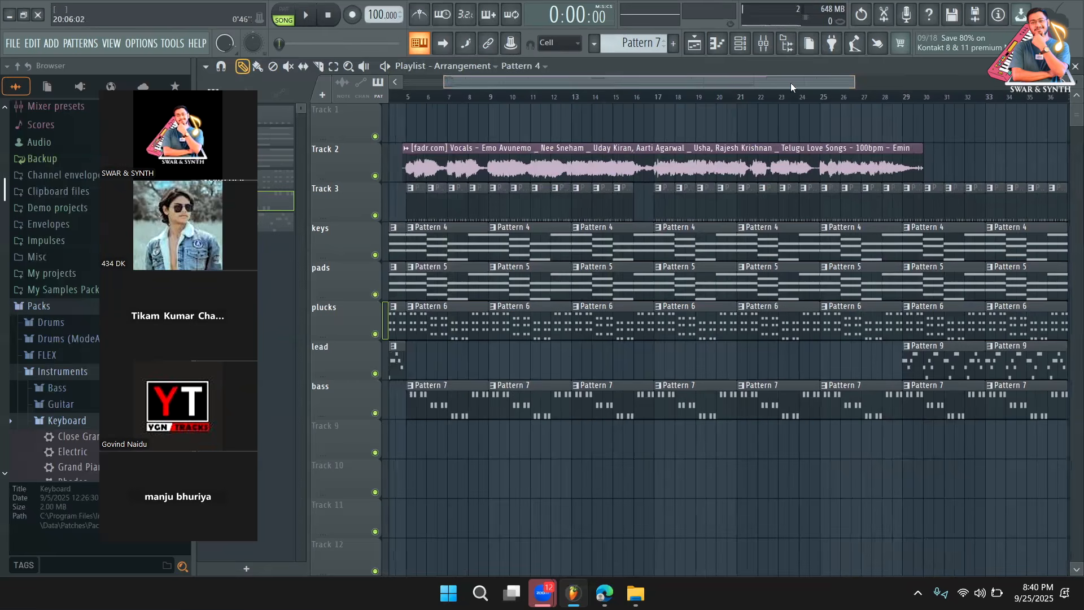
scroll(914, 106, down, 1)
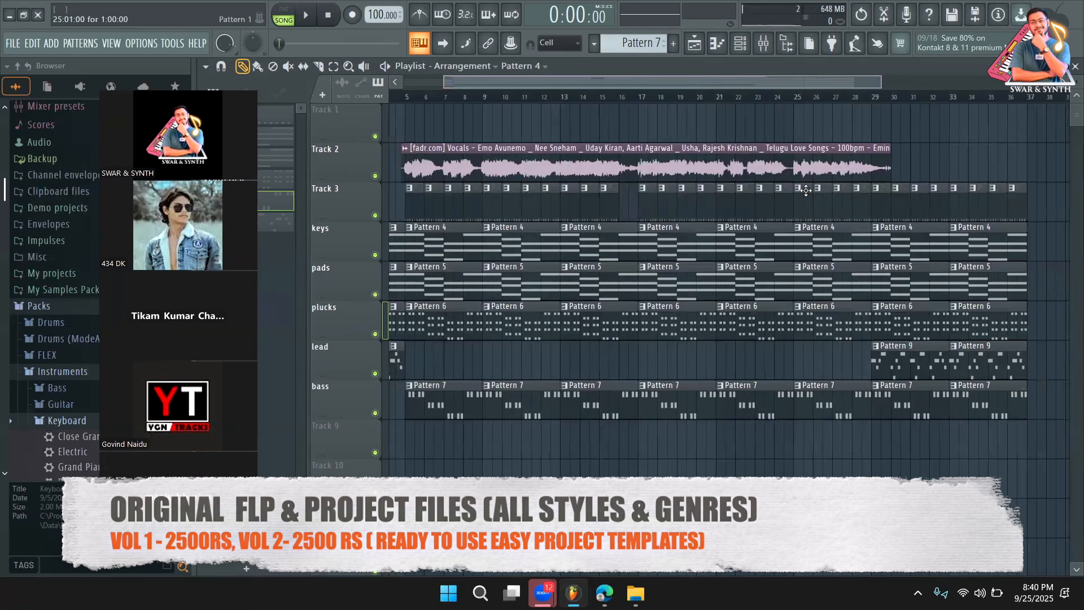
drag(810, 83, 786, 71)
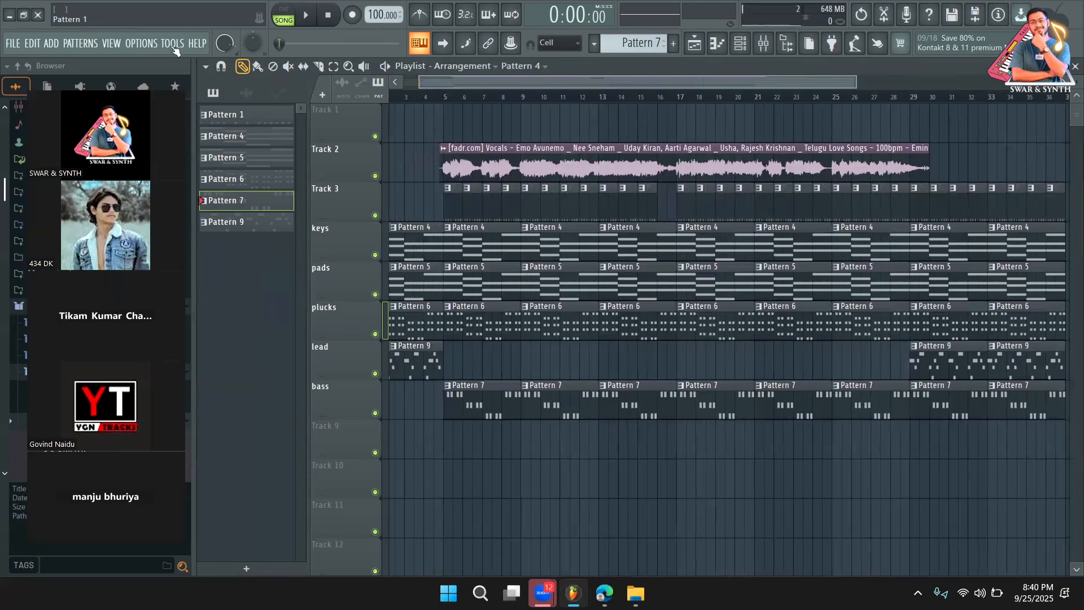
click(172, 44)
mouse_move(186, 86)
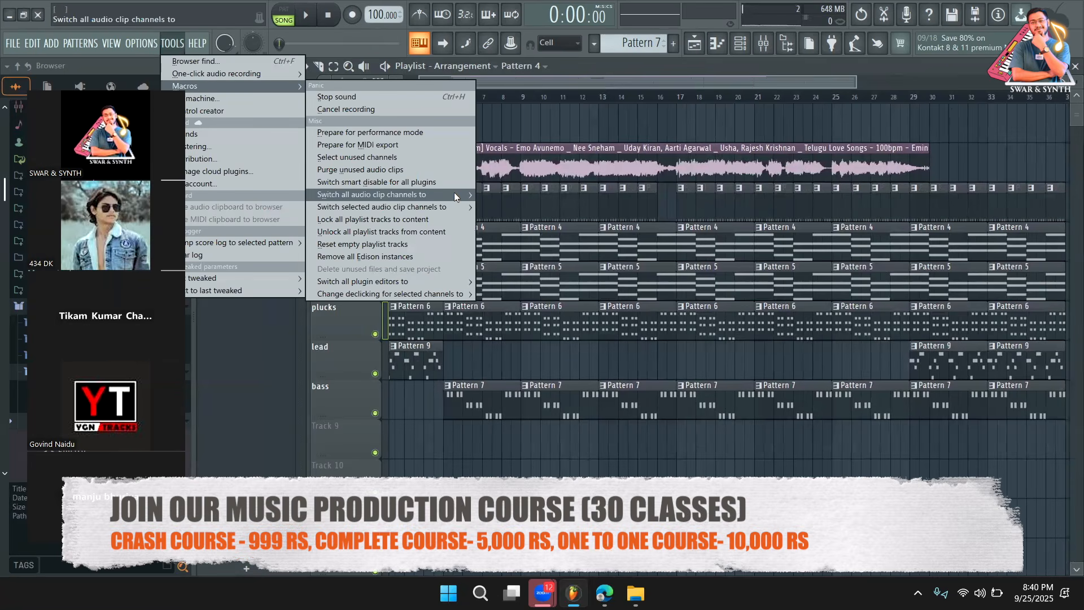
mouse_move(454, 193)
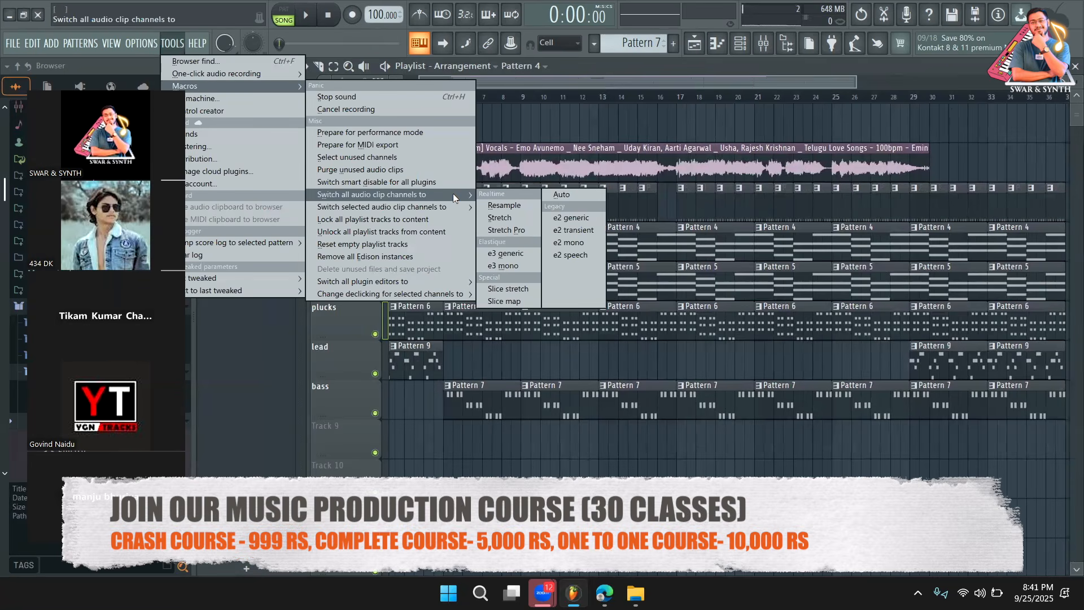
click(516, 218)
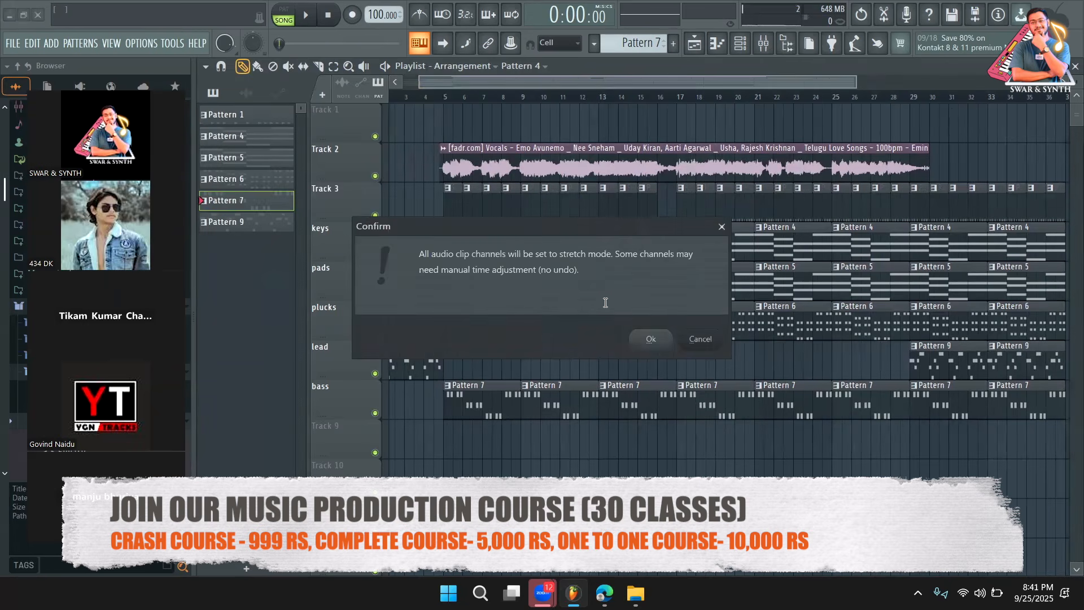
click(649, 340)
Step: Play the song from bar 5 and raise the tempo to 135 BPM
click(444, 97)
key(space)
drag(387, 19, 386, 10)
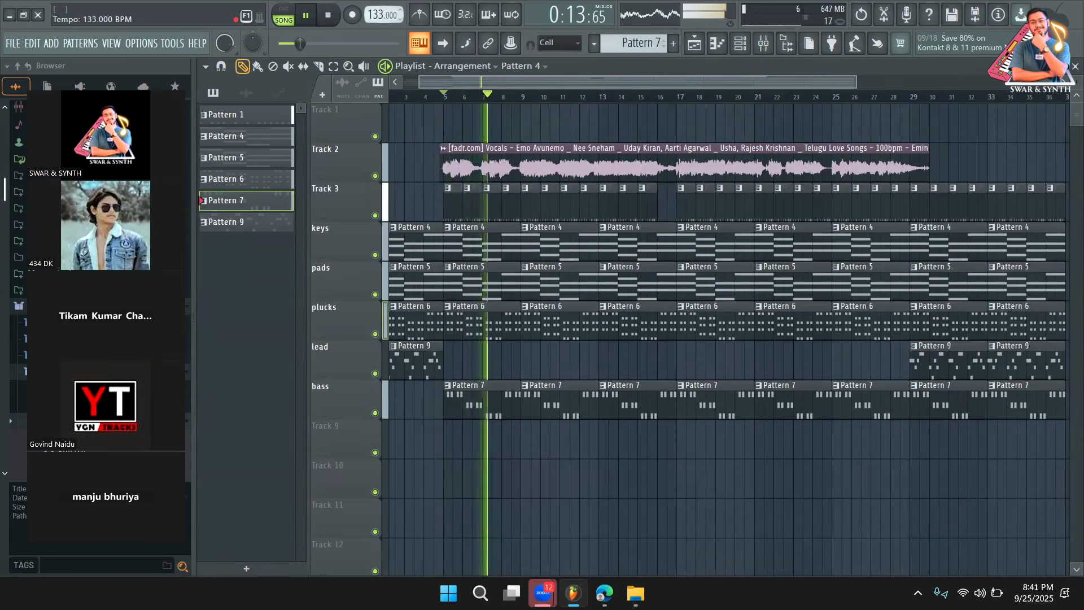
drag(386, 10, 387, 8)
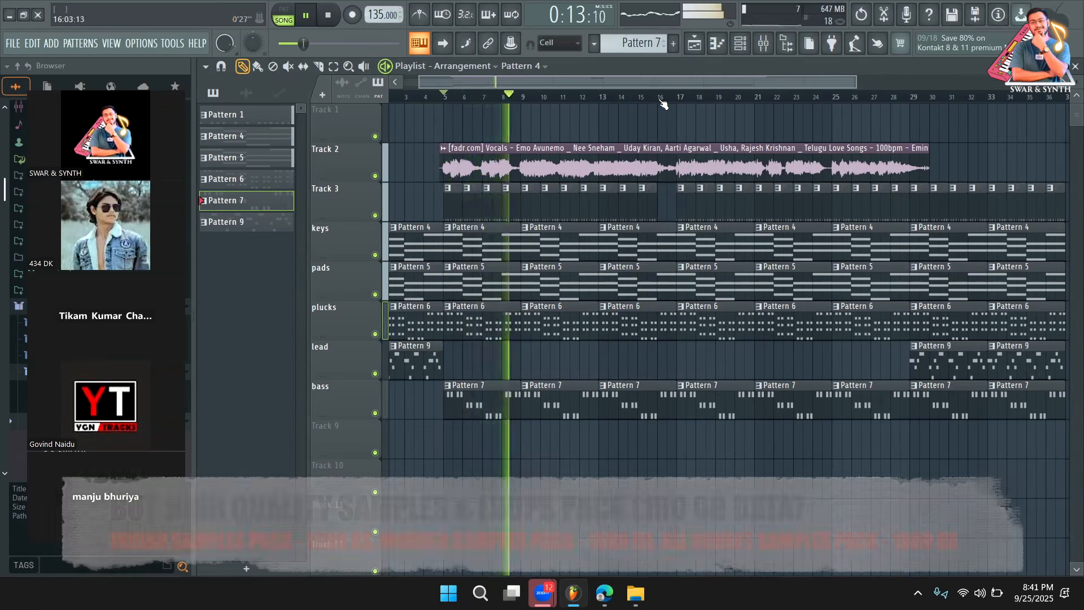
Step: Set the tempo to 130 BPM and play the song from bar 16 into the closing lead section
click(695, 96)
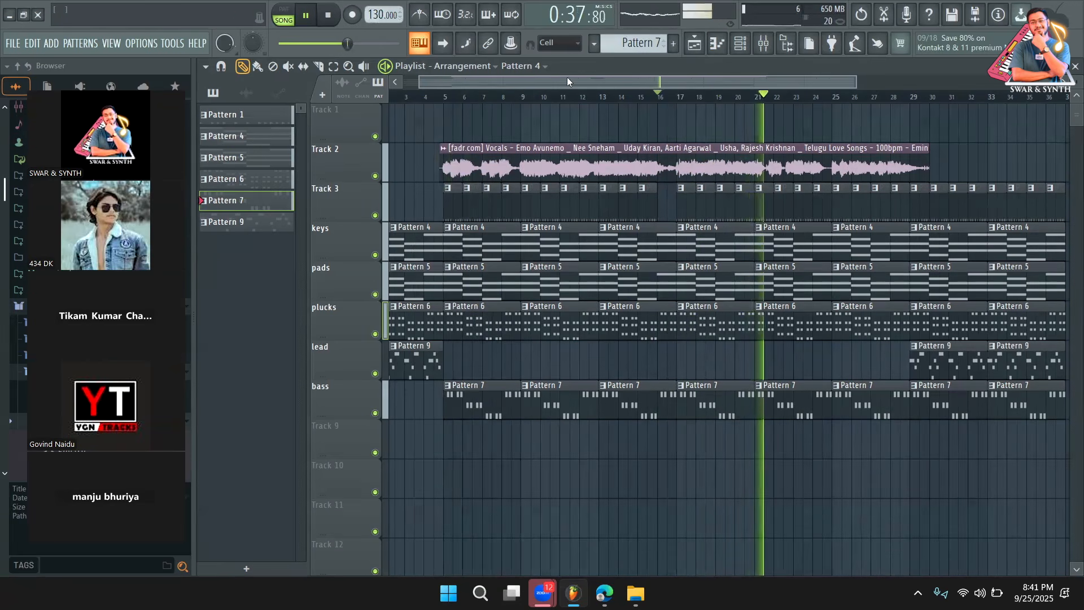
drag(567, 77, 607, 81)
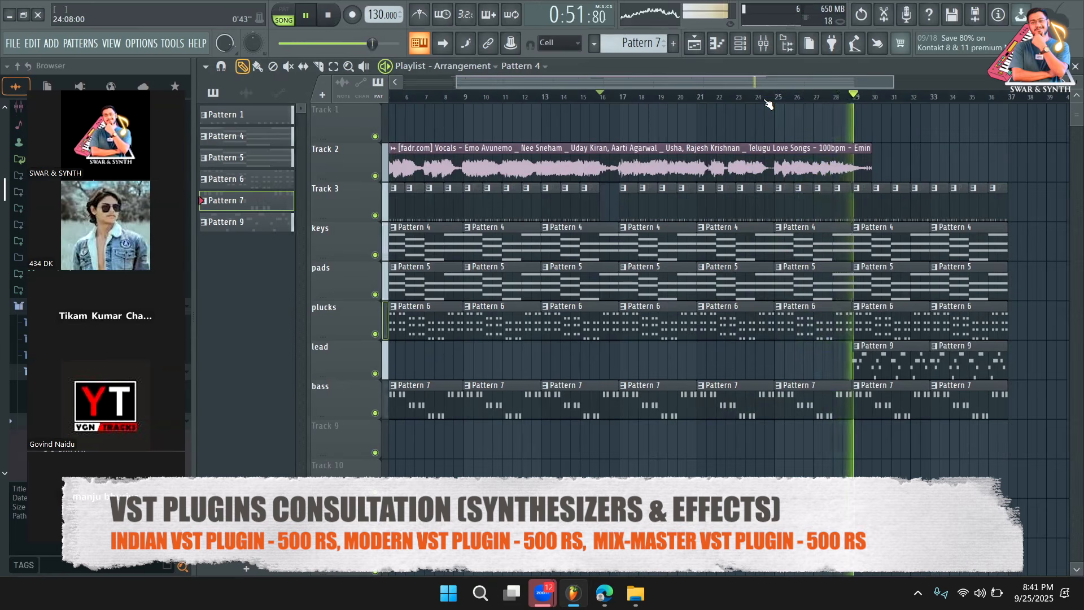
drag(791, 82, 946, 215)
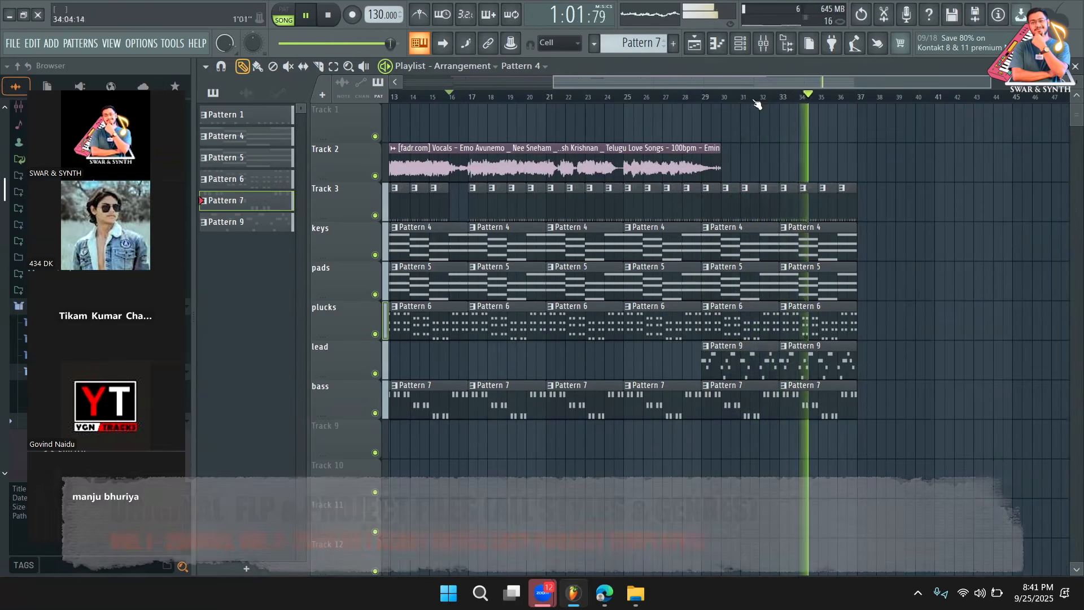
key(space)
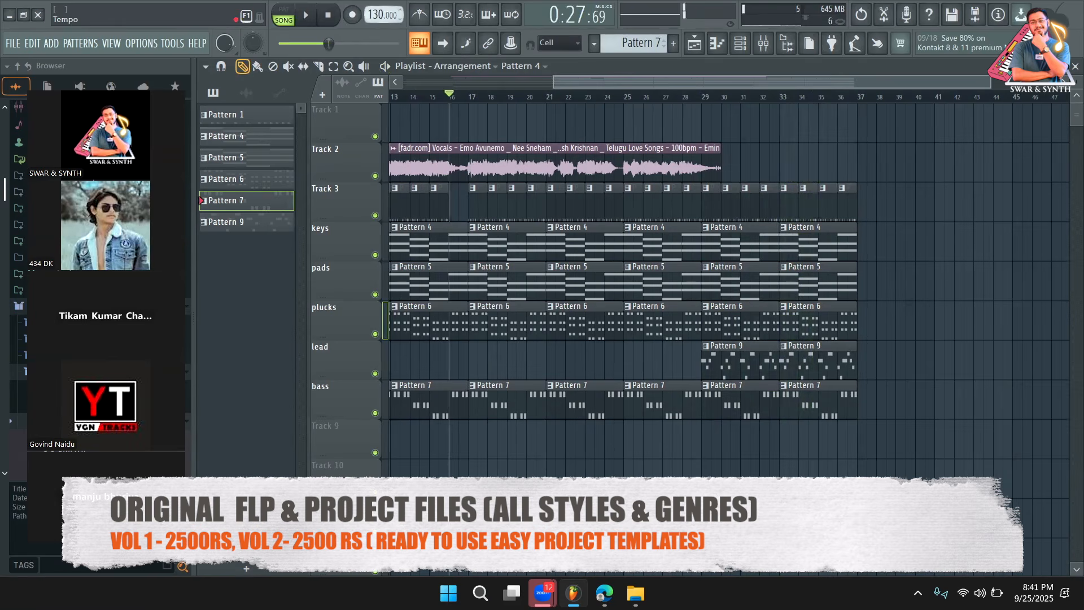
Step: Play the song from bar 16, try 121 BPM and settle the tempo at 125 BPM
drag(597, 85, 547, 84)
click(305, 16)
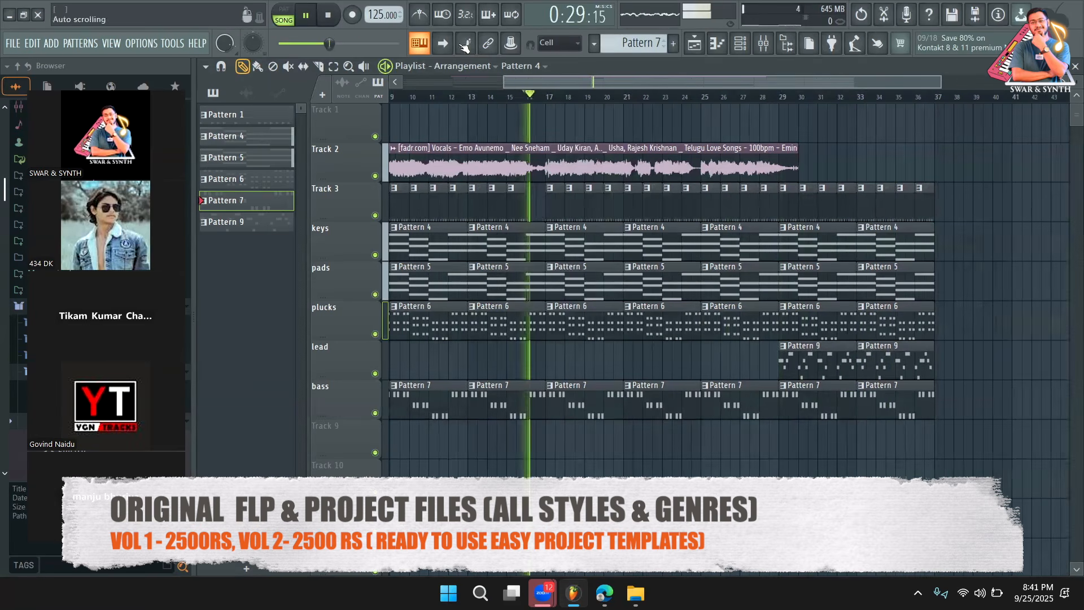
scroll(376, 14, down, 2)
scroll(383, 15, down, 3)
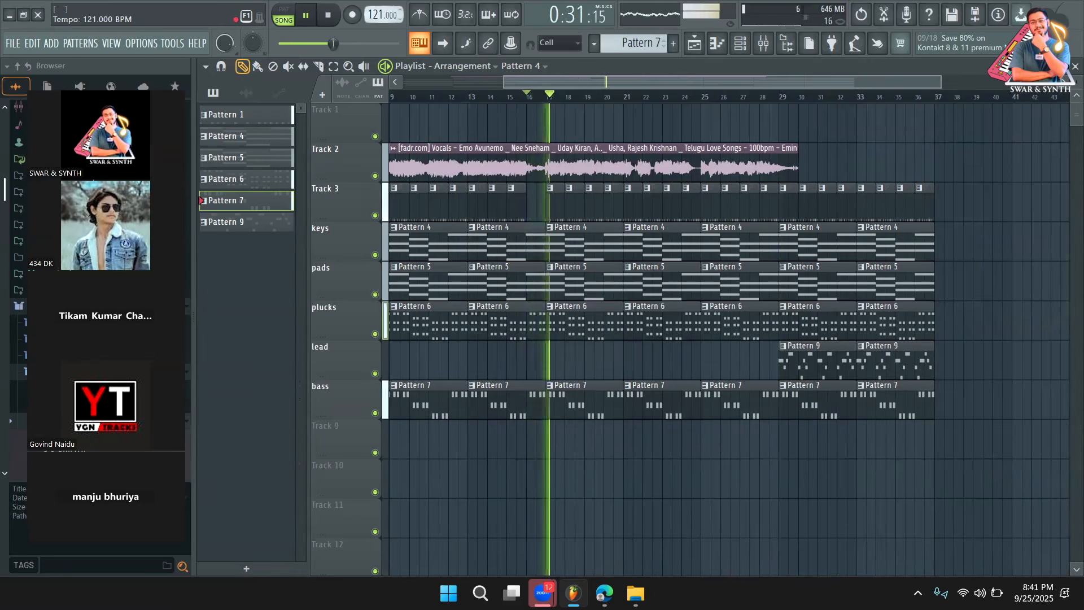
scroll(383, 14, up, 5)
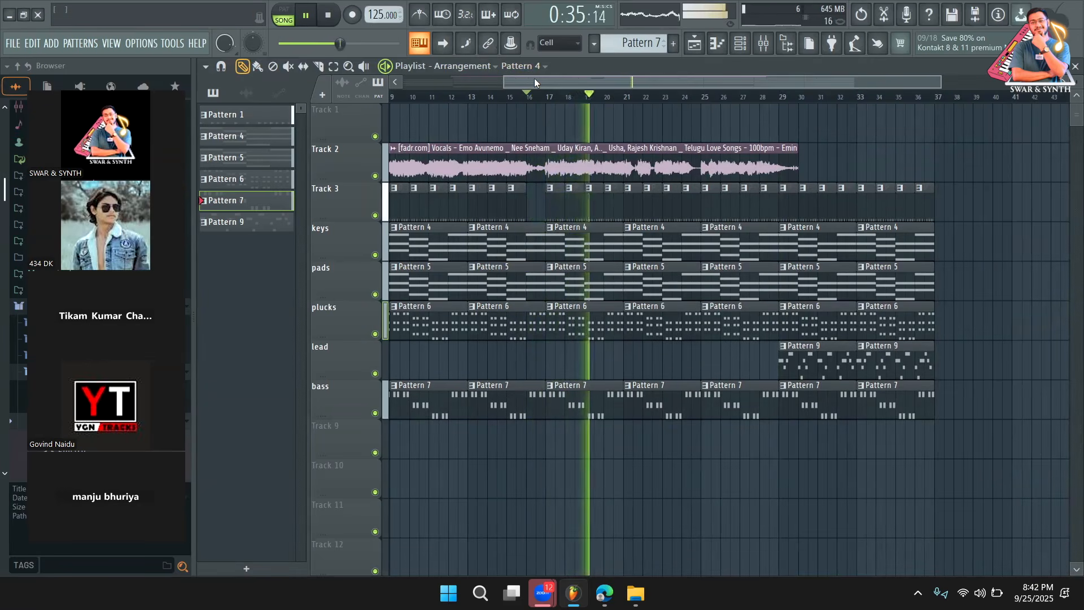
key(space)
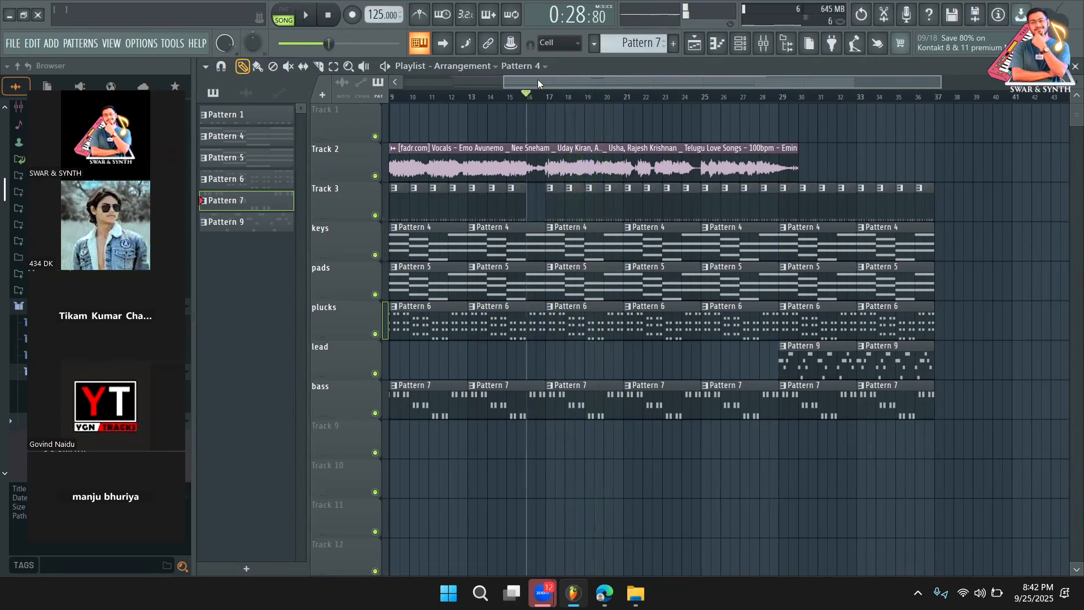
Step: Listen to the keys, pads and plucks tracks one at a time from bar 17
drag(538, 79, 302, 88)
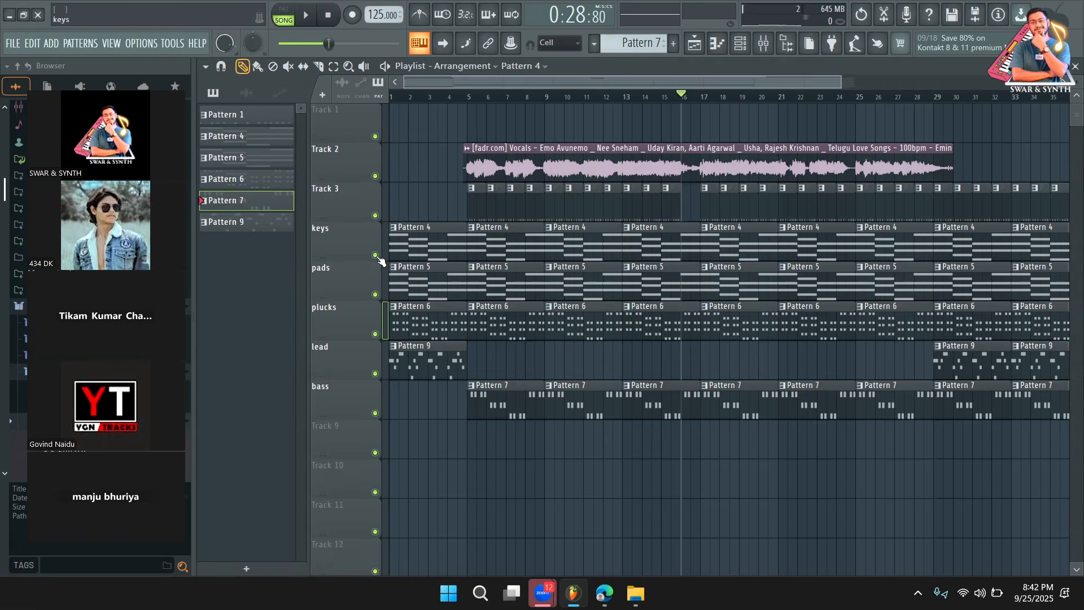
ctrl+click(375, 254)
click(705, 100)
key(space)
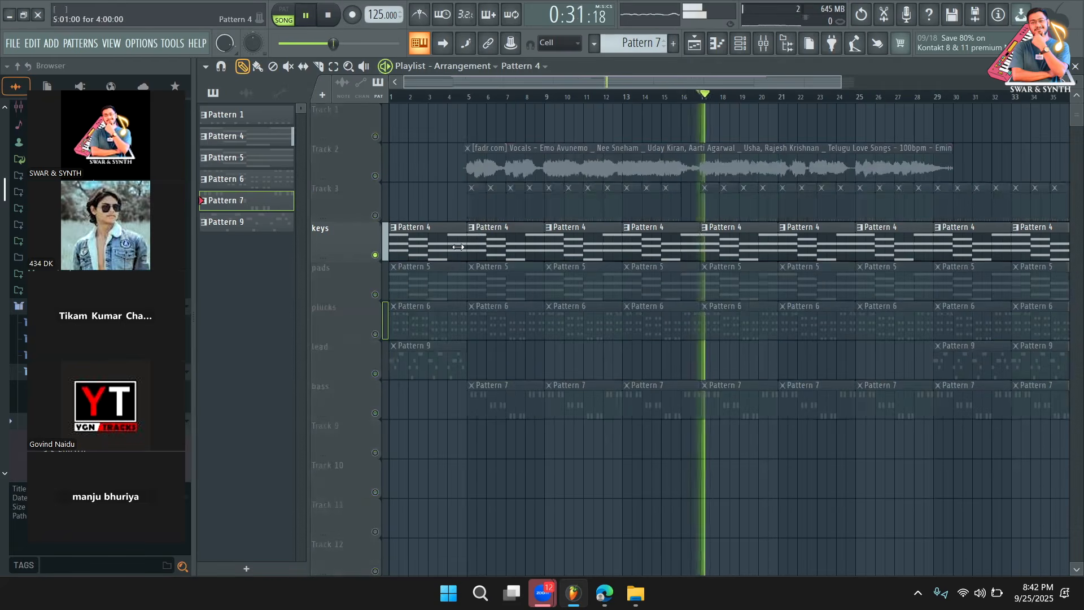
click(375, 282)
click(375, 254)
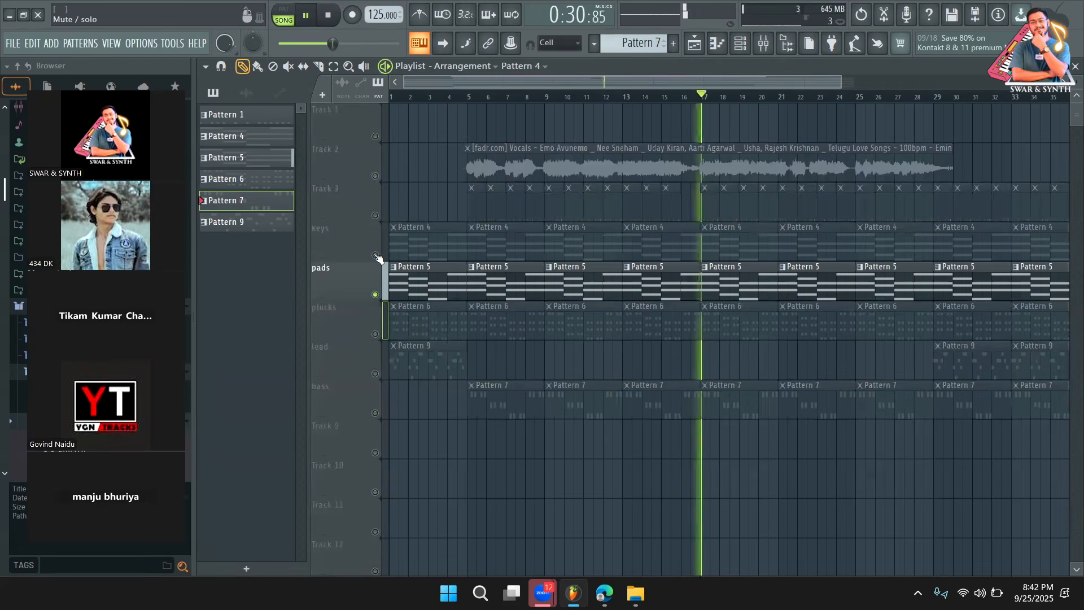
click(375, 334)
click(375, 294)
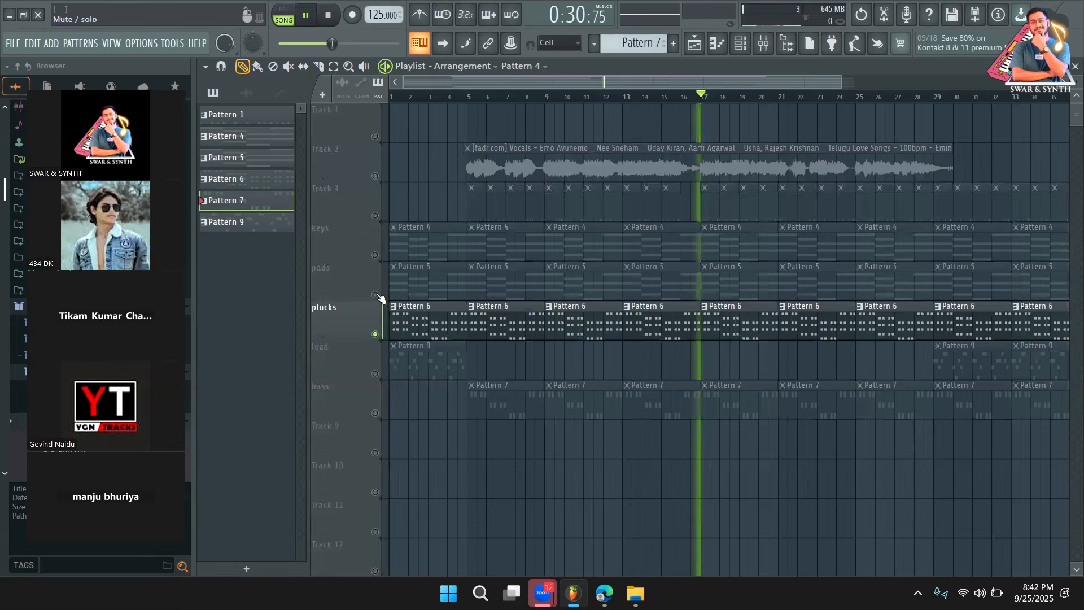
Step: Enable the bass and lead tracks alongside the plucks and play the song from the start
click(375, 413)
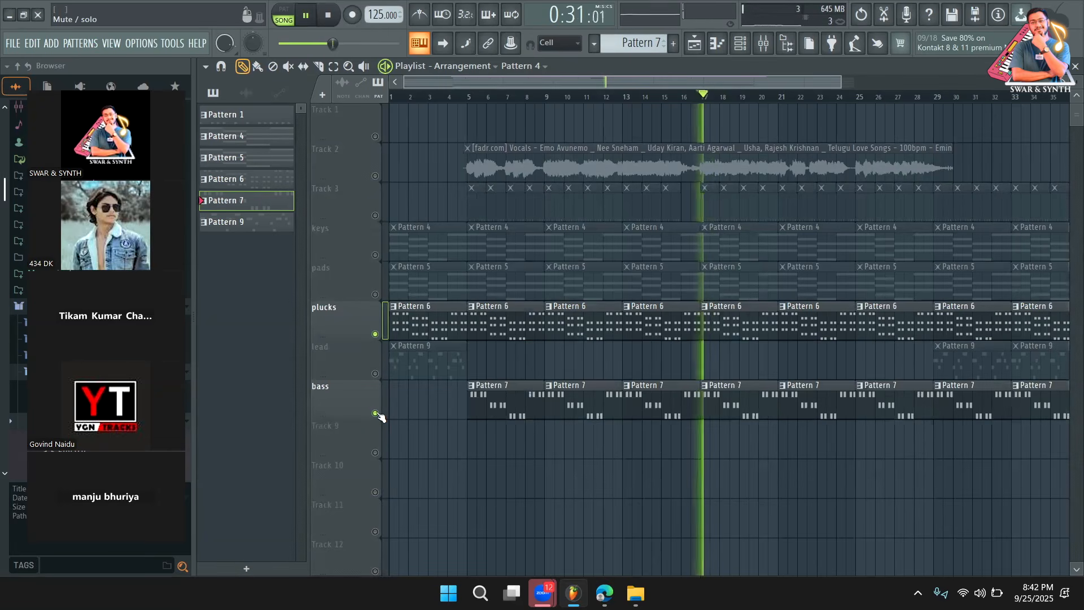
click(375, 373)
key(space)
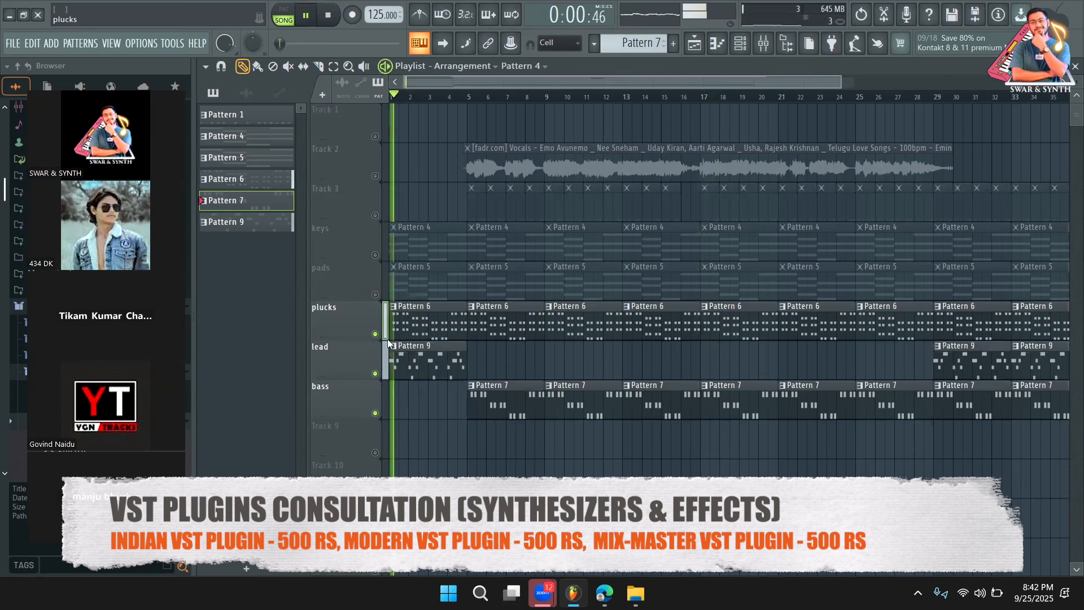
Step: Unmute all playlist tracks and play the full arrangement from bar 5
right_click(376, 333)
right_click(376, 333)
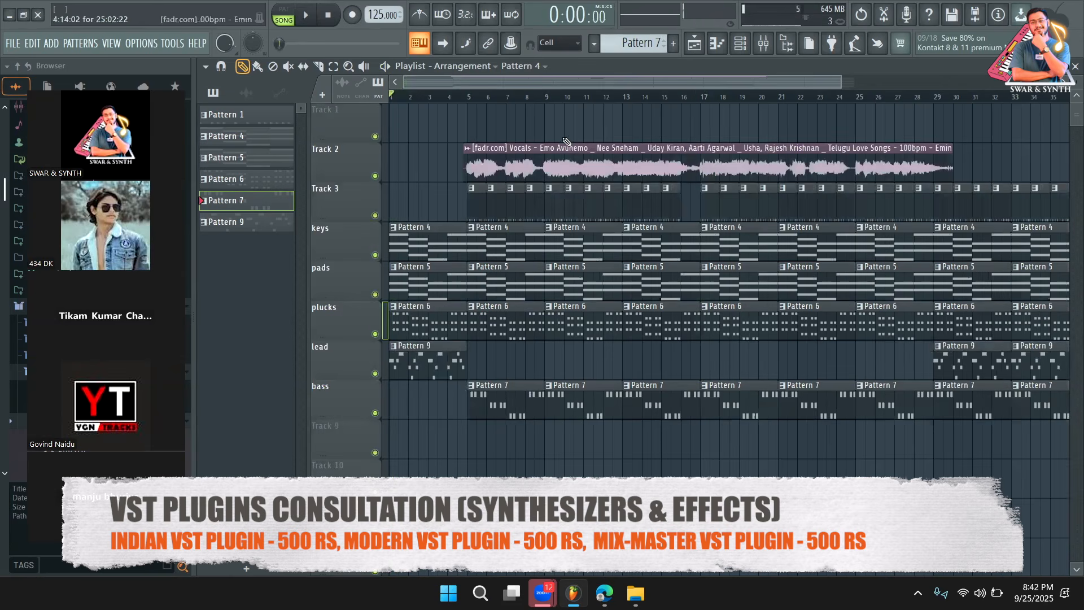
click(470, 97)
key(space)
key(space)
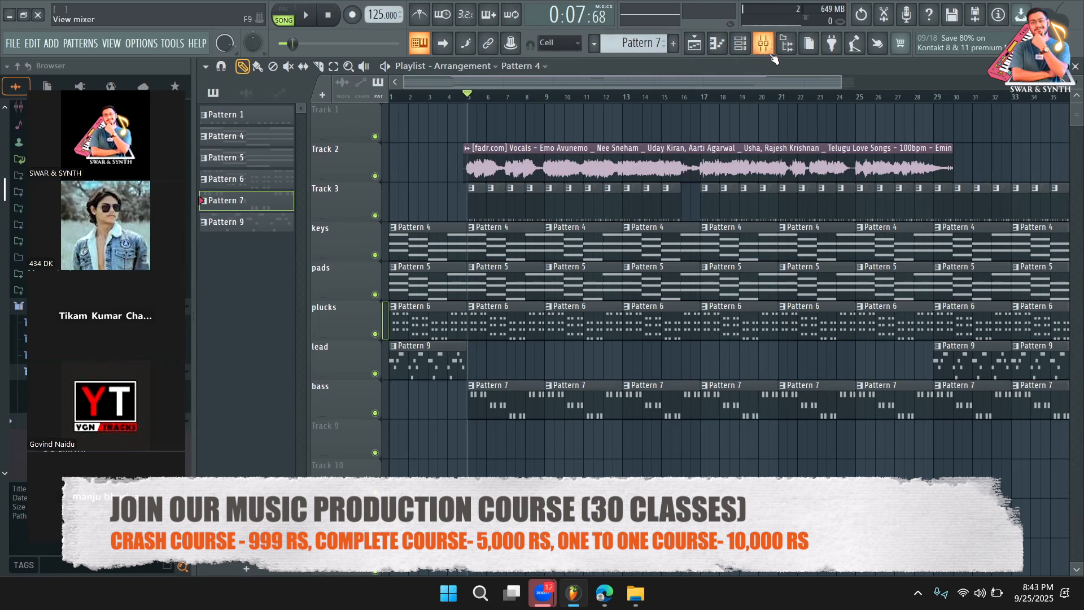
Step: Extend the end of the vocal clip on Track 2 to about bar 44 and play from bar 33
scroll(855, 85, down, 2)
drag(812, 150, 1025, 158)
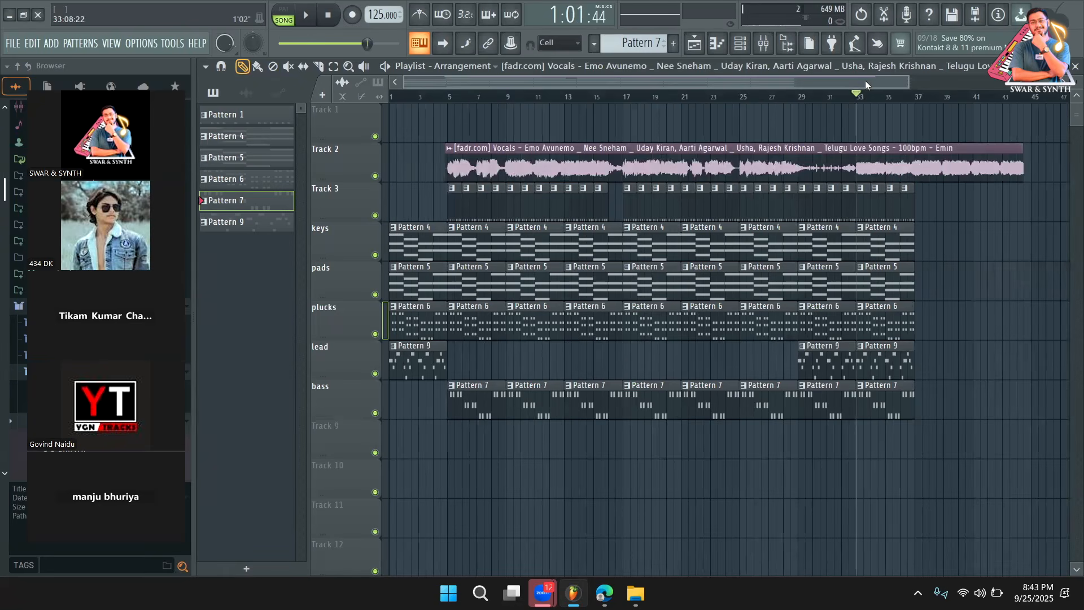
drag(630, 96, 624, 96)
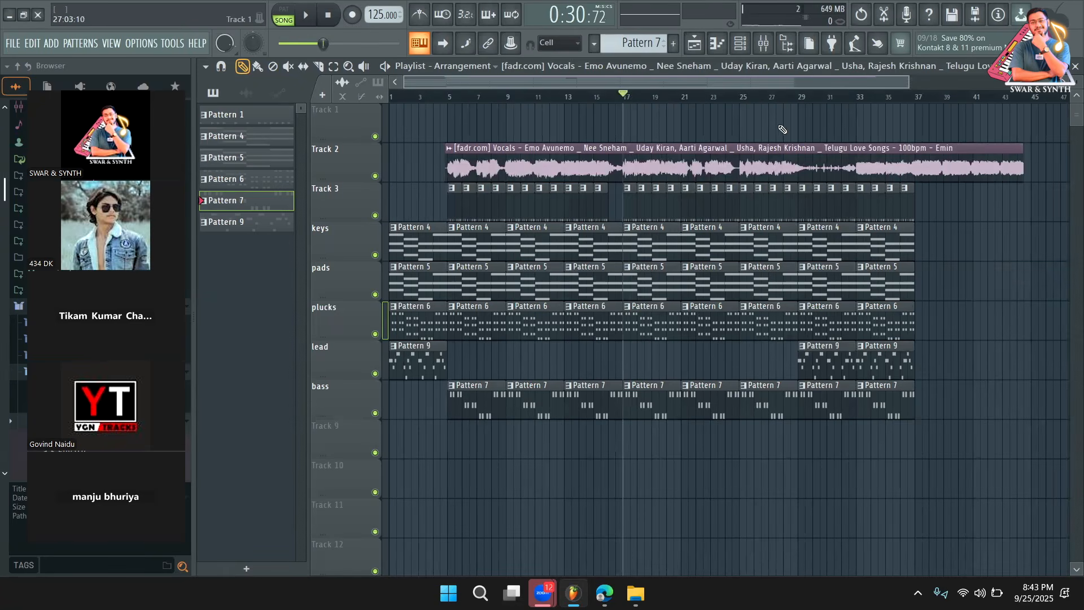
click(857, 97)
key(space)
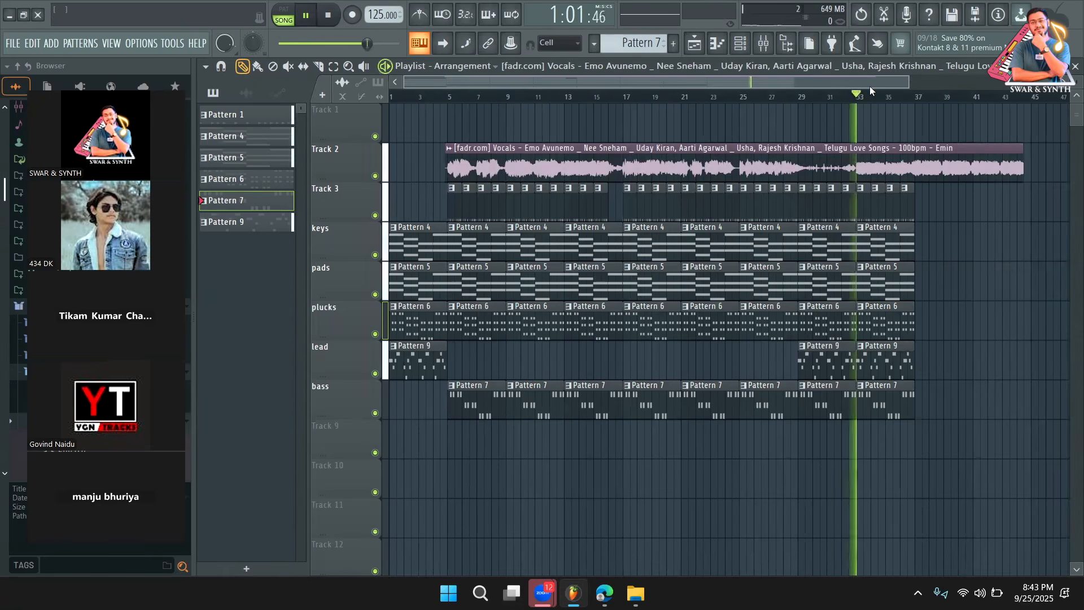
Step: Mute the Pattern 9 clip at bar 33 on the lead track and switch to the Select tool
click(288, 67)
click(884, 362)
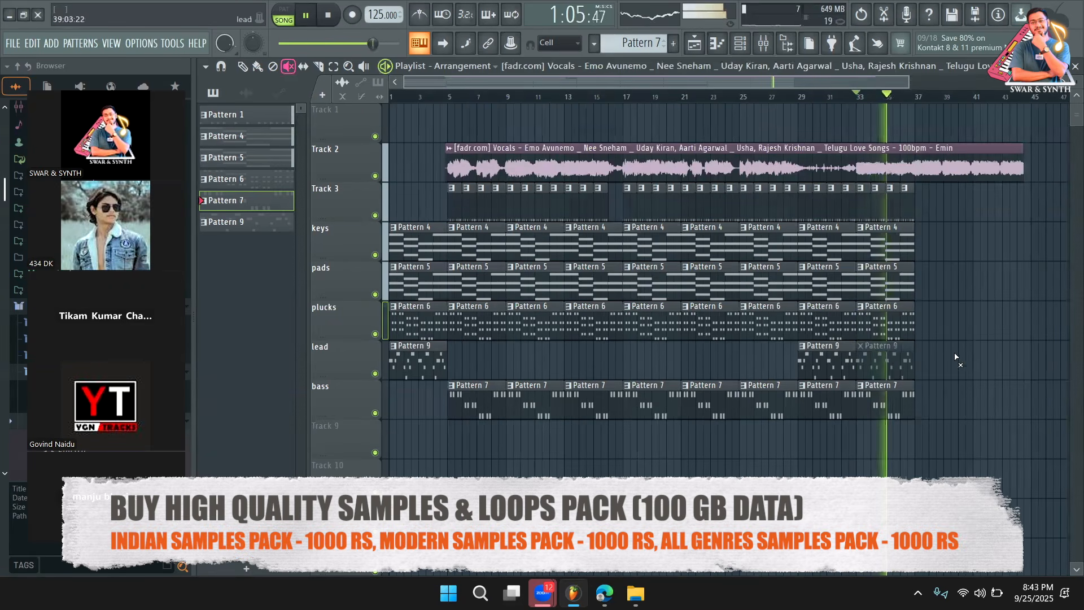
click(333, 67)
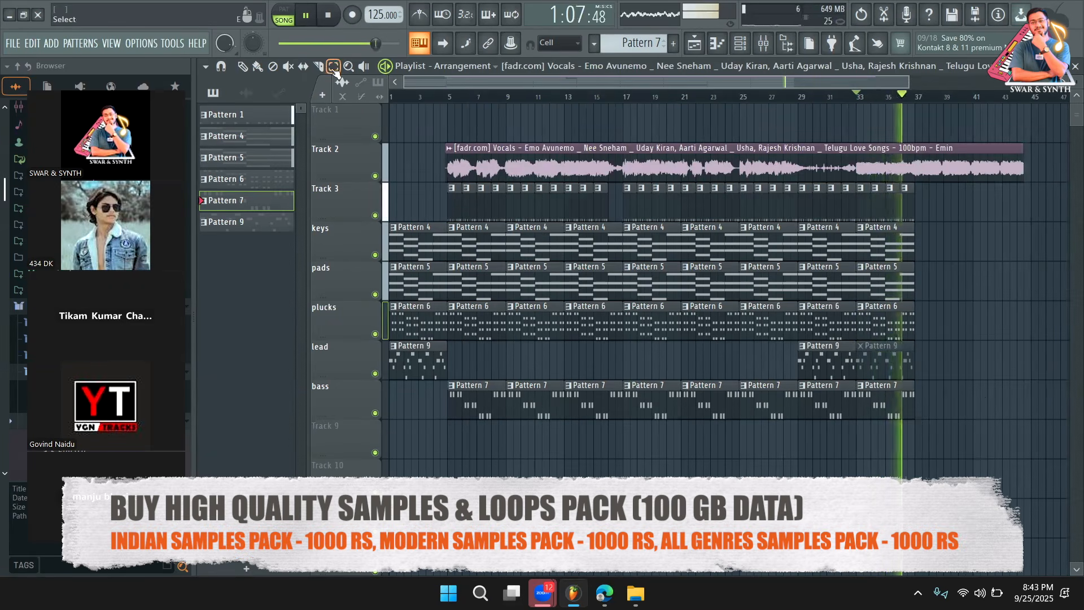
Step: Stop playback and duplicate the bars 33–36 clips on Track 3, keys, pads, plucks, lead and bass until they reach bar 61
key(space)
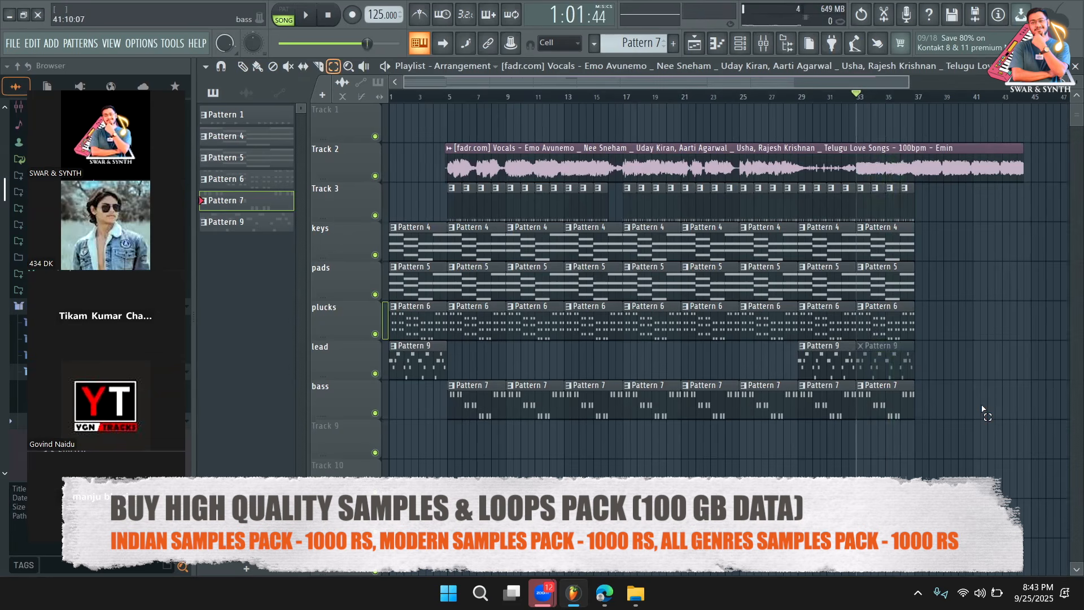
drag(939, 460, 858, 182)
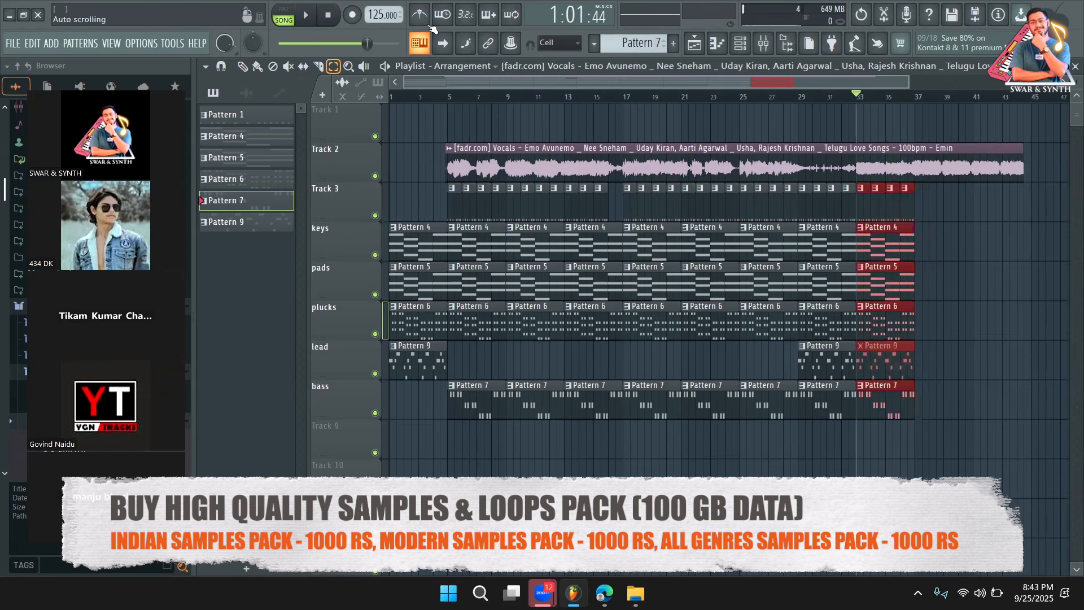
key(ctrl+b)
key(ctrl+b)
key(ctrl+b)
key(ctrl+b)
key(ctrl+b)
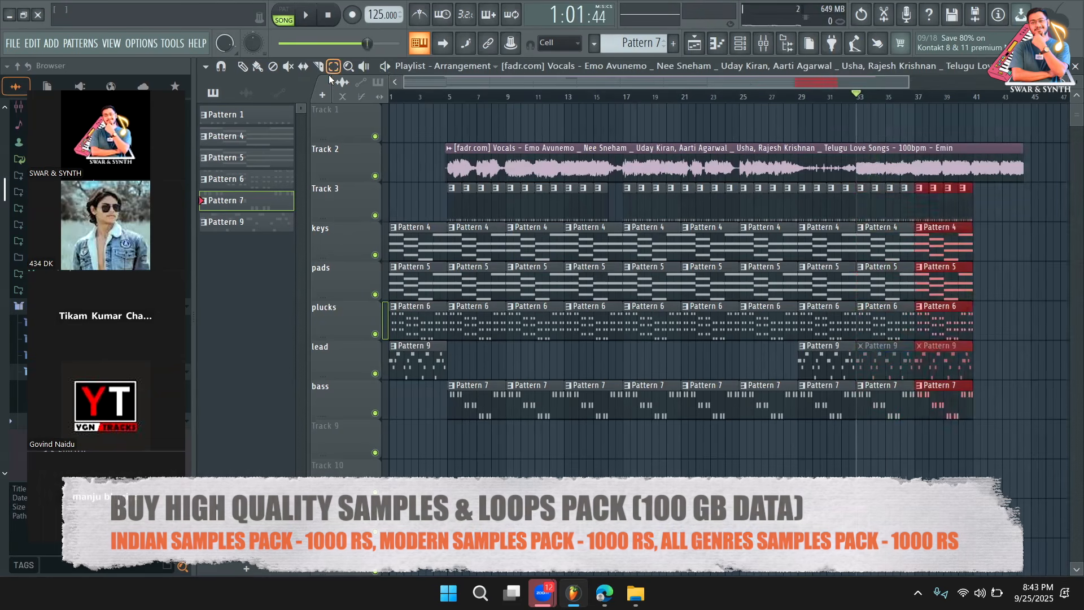
key(ctrl+b)
Step: Extend the end of the vocal clip on Track 2 to about bar 74 and play from about bar 48
click(242, 67)
drag(819, 153, 1065, 151)
click(694, 97)
key(space)
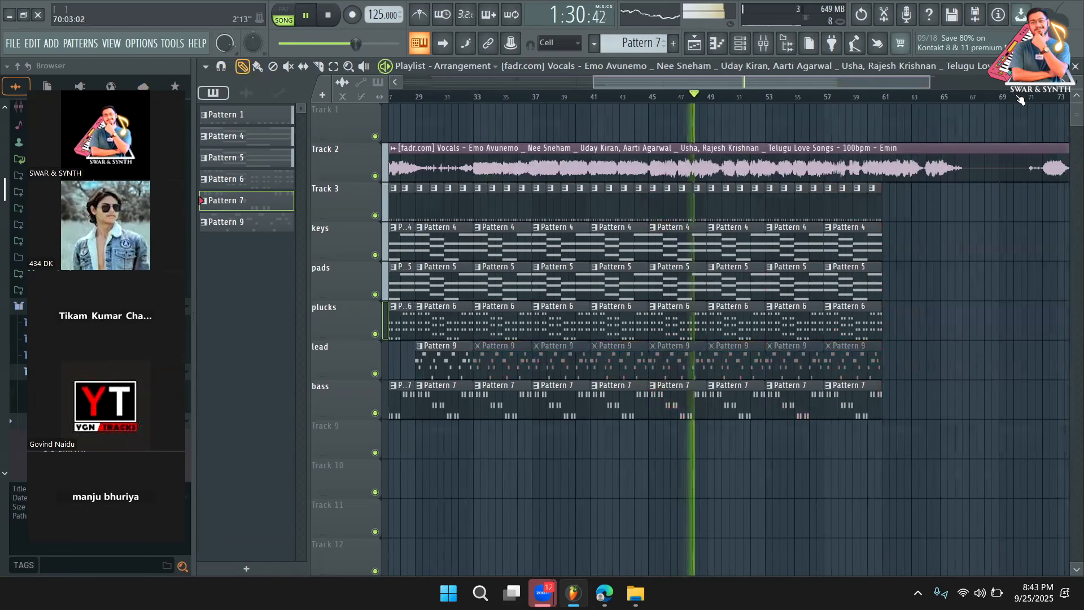
scroll(1072, 102, down, 2)
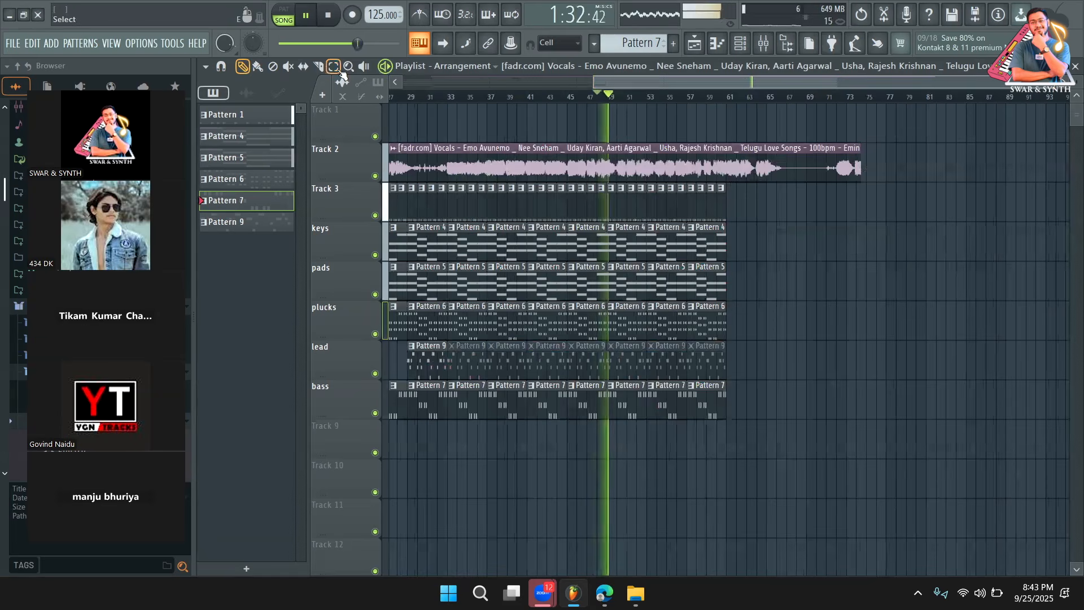
Step: Select all the instrument and drum clips from bar 49 to 61 and duplicate them twice up to bar 85
drag(866, 418, 609, 217)
key(ctrl+b)
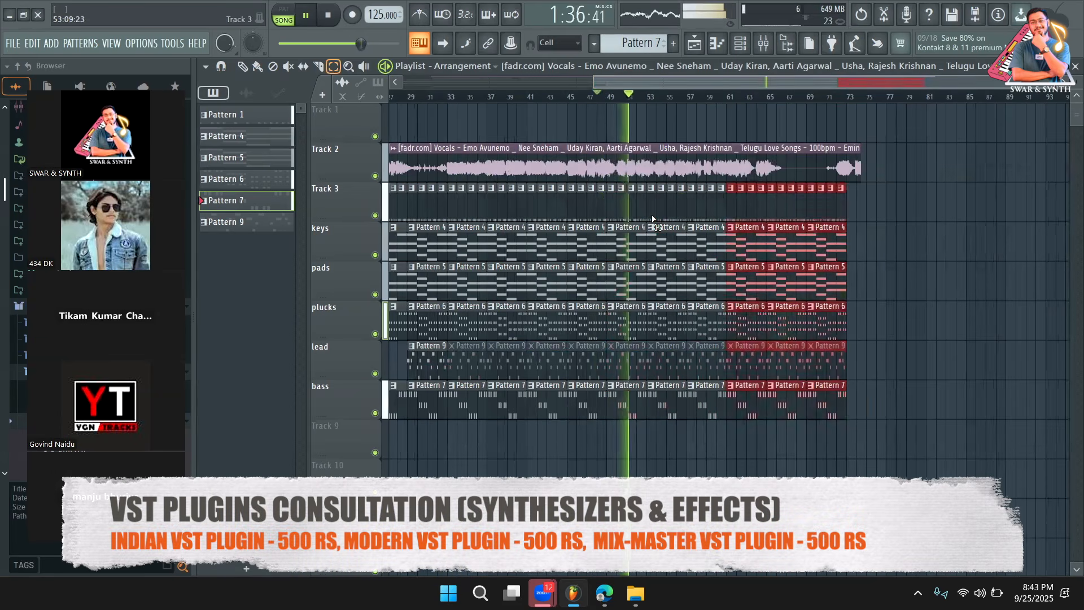
key(ctrl+b)
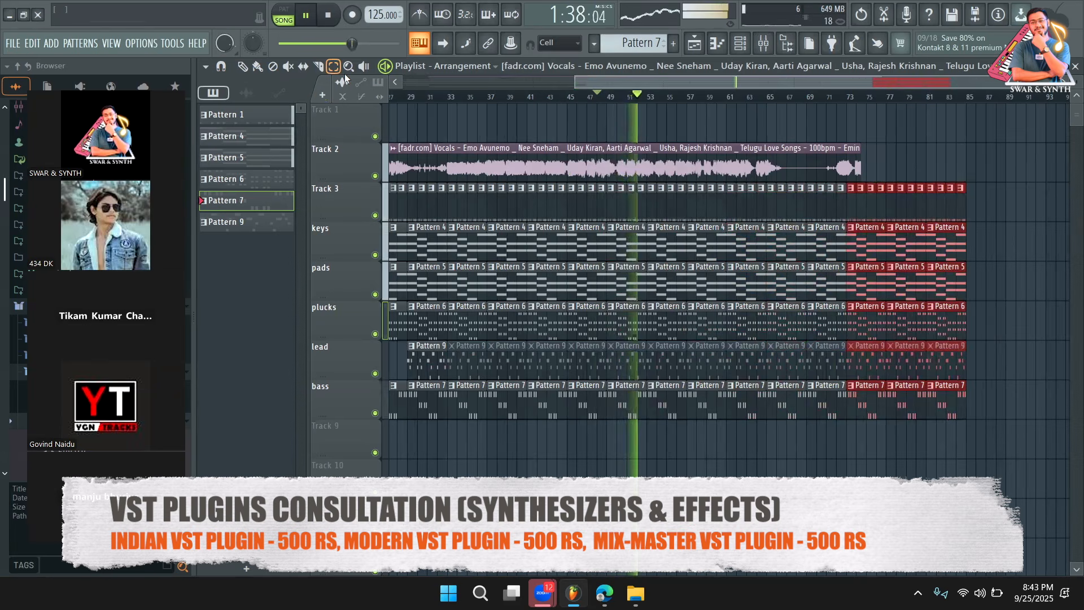
Step: Play the extended arrangement from about bar 45, stop it and return the playhead to bar 33
key(space)
click(566, 96)
key(space)
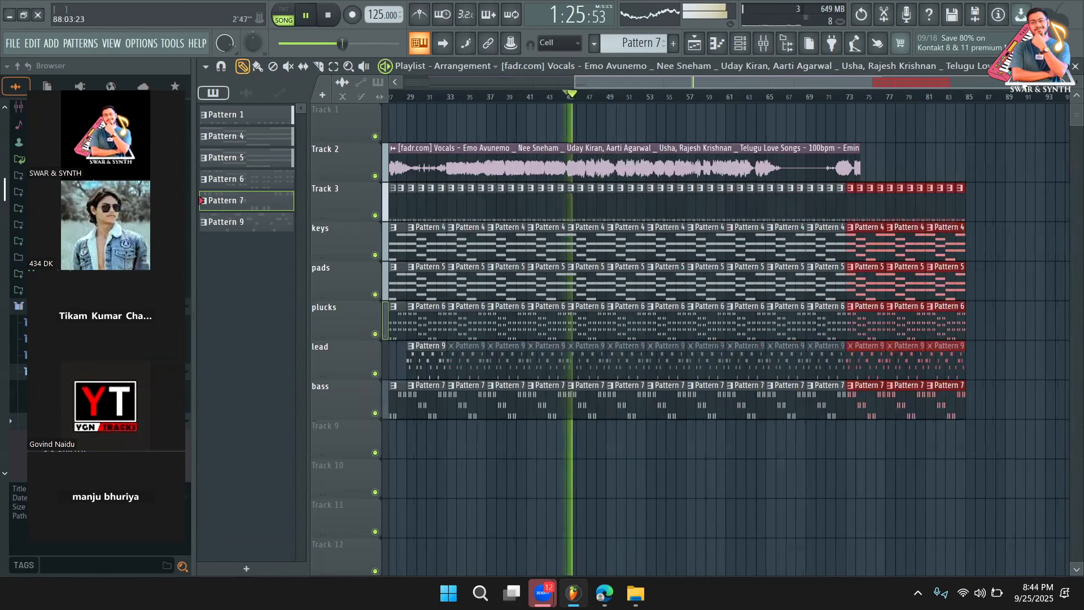
drag(1070, 80, 939, 80)
click(798, 121)
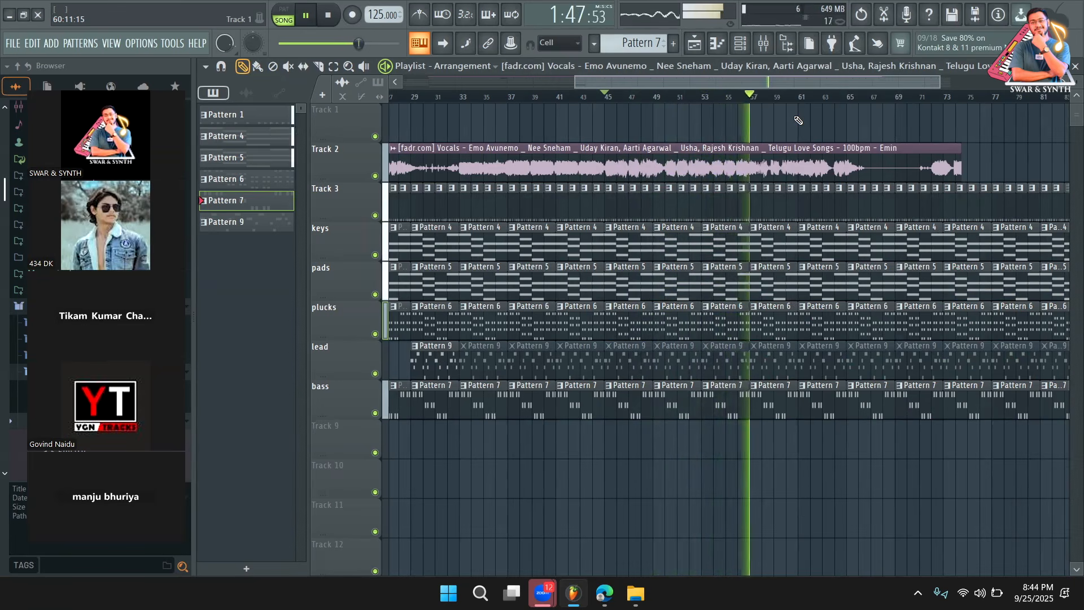
key(space)
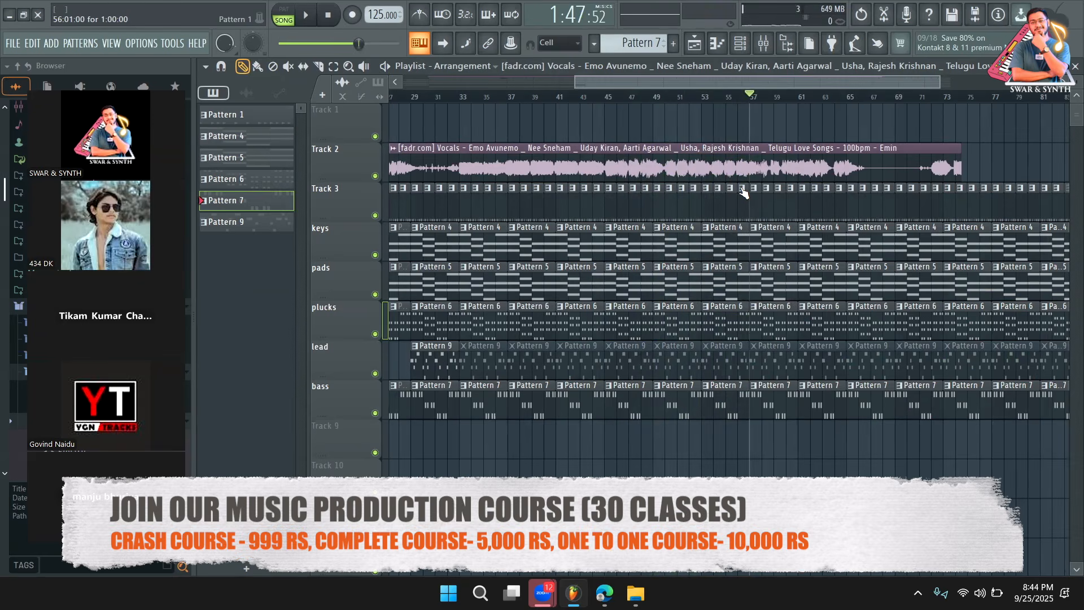
click(461, 96)
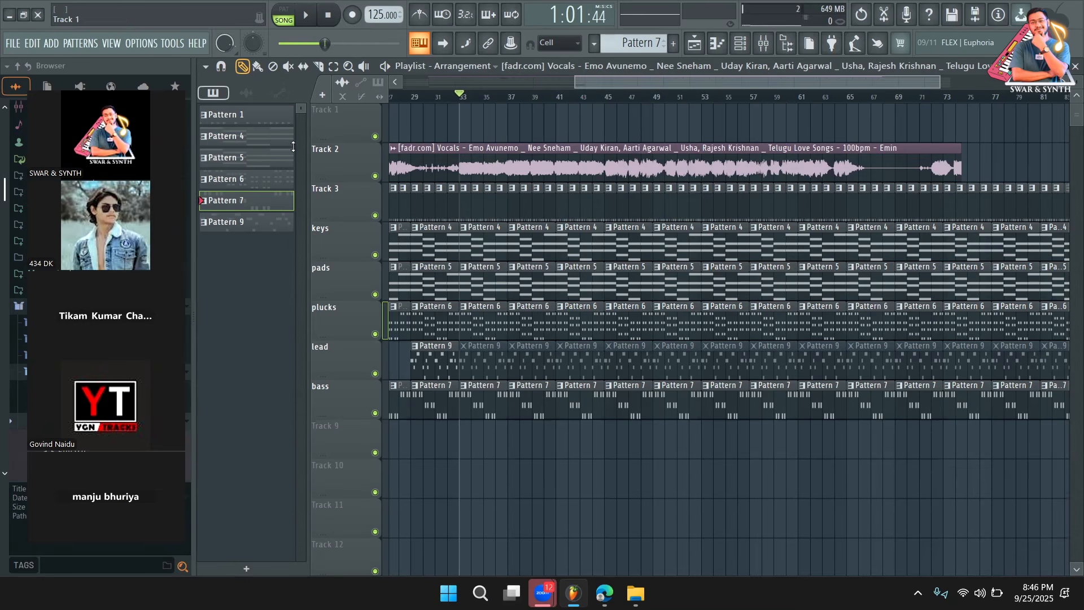
Step: Try the Mute tool on the lead track's Pattern 9 clips after bar 33 and return to the Draw tool
click(288, 67)
drag(486, 371, 531, 372)
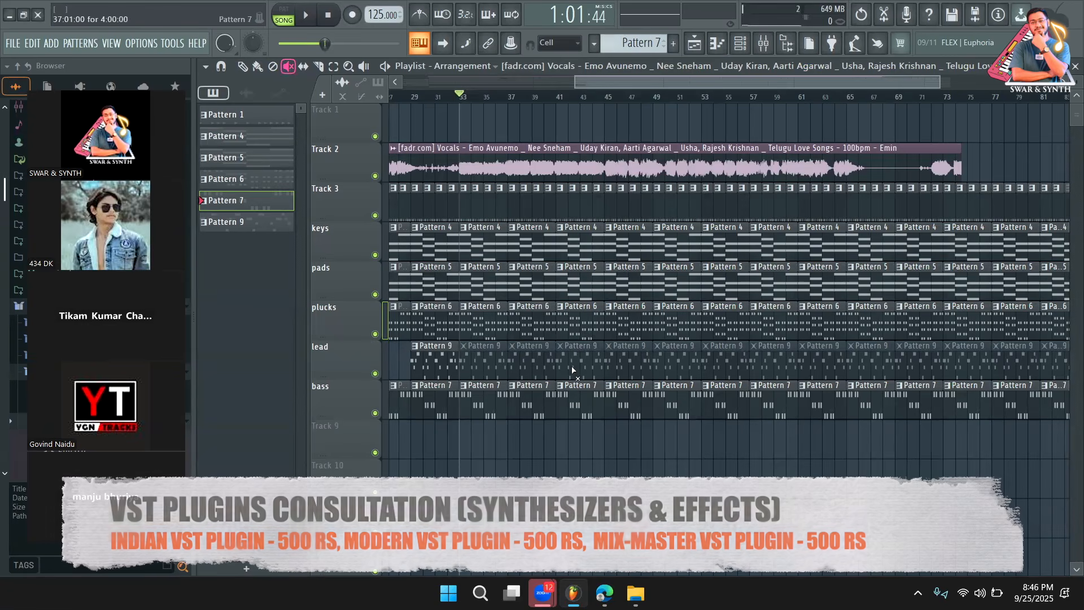
drag(795, 83, 624, 83)
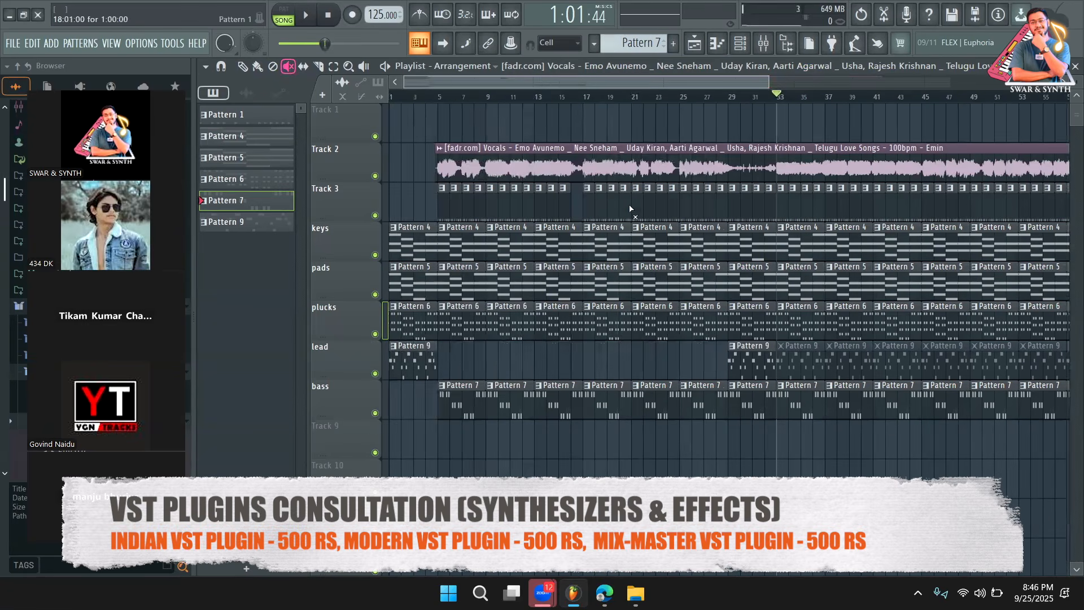
click(247, 68)
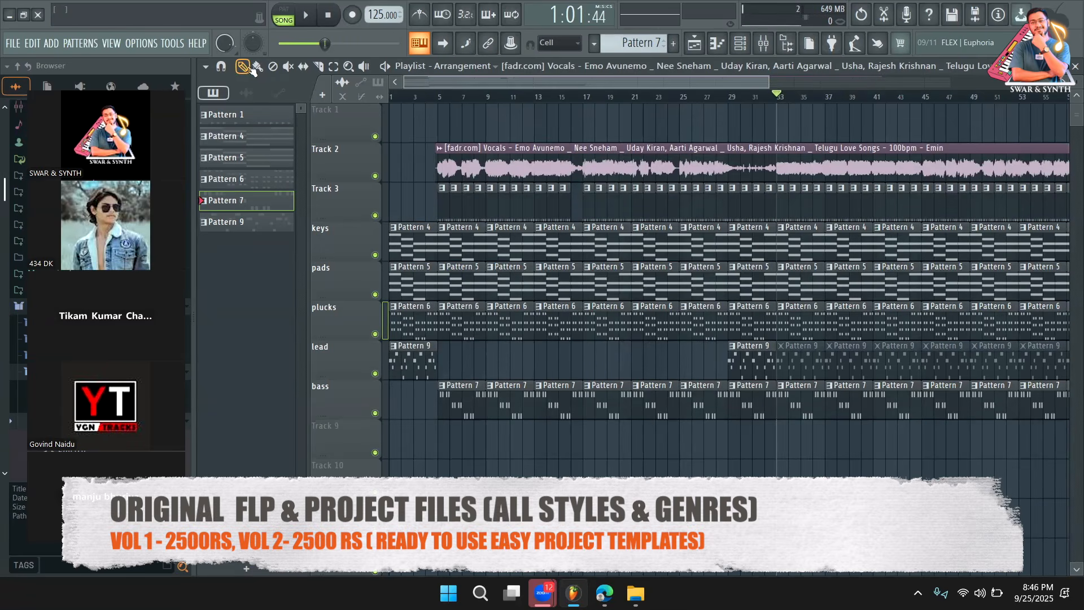
Step: Inspect the lead's Pattern 9 notes in the piano roll and the vocal clip's audio settings, and close them
double_click(826, 358)
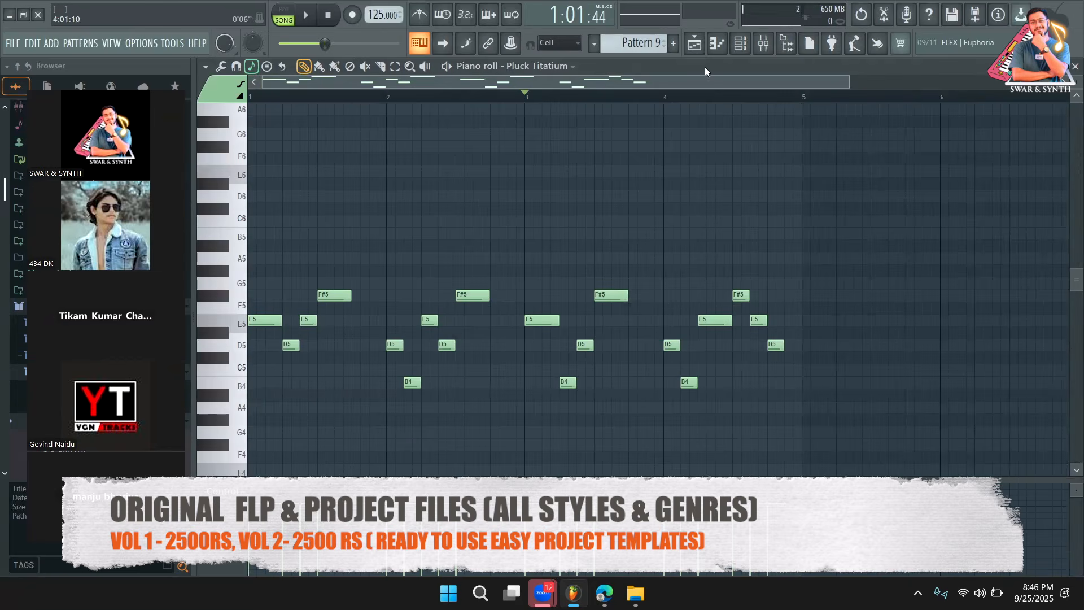
key(F5)
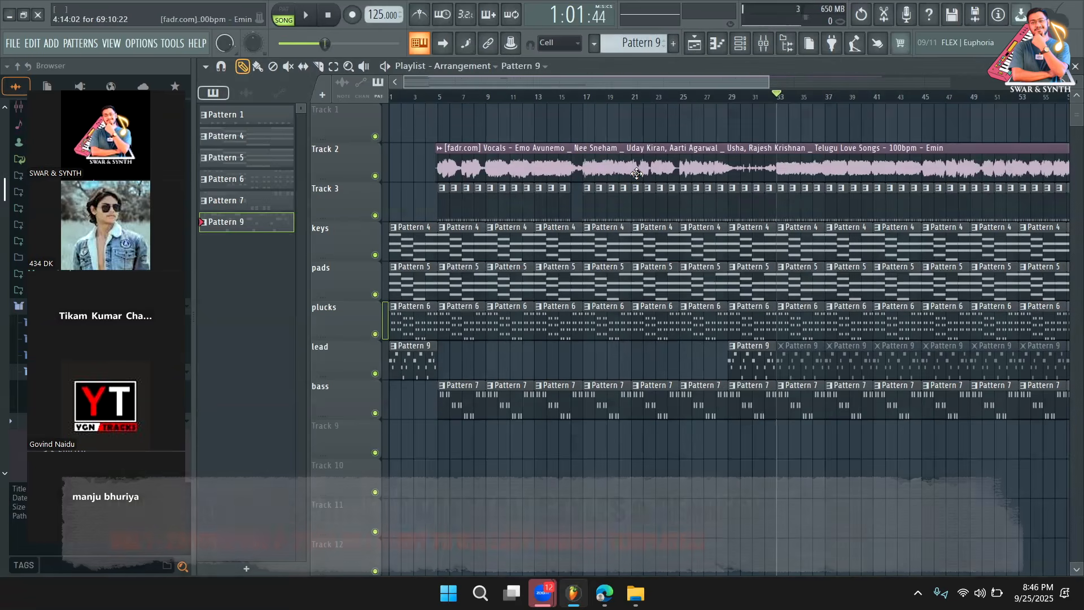
click(637, 173)
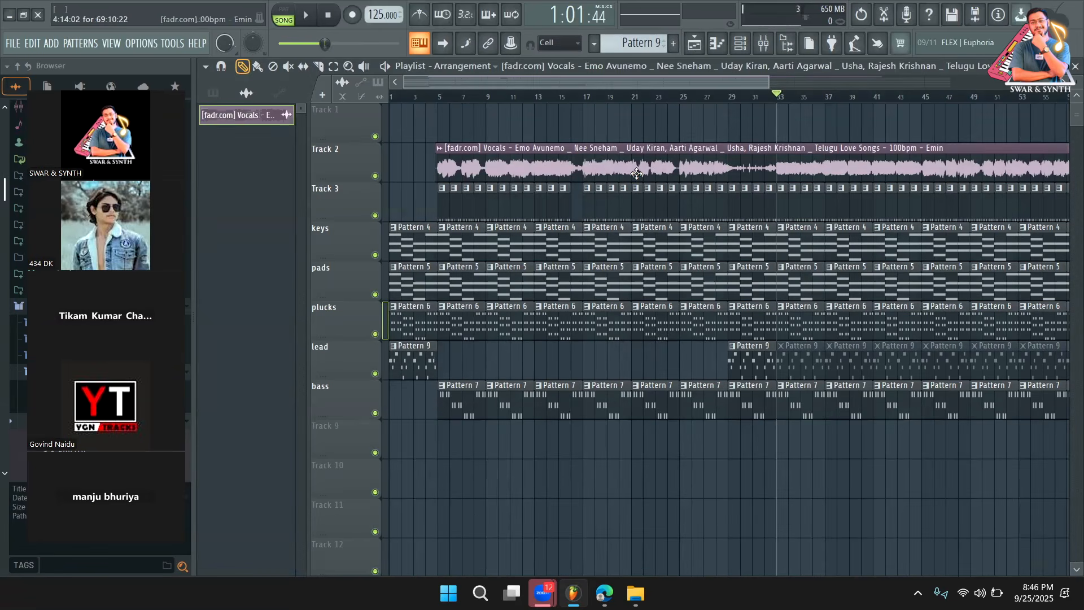
double_click(700, 154)
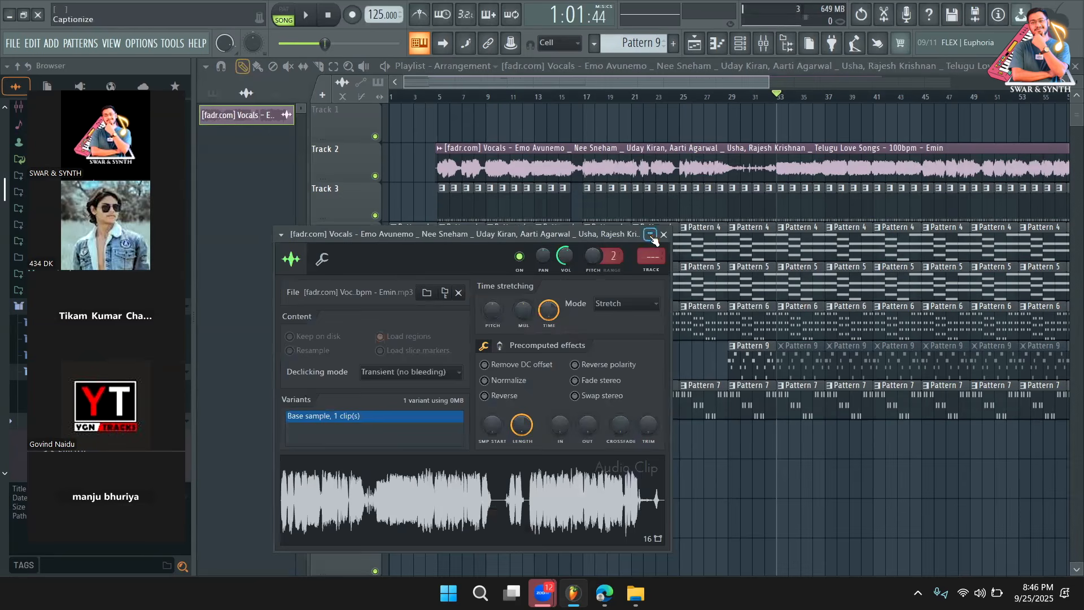
key(Escape)
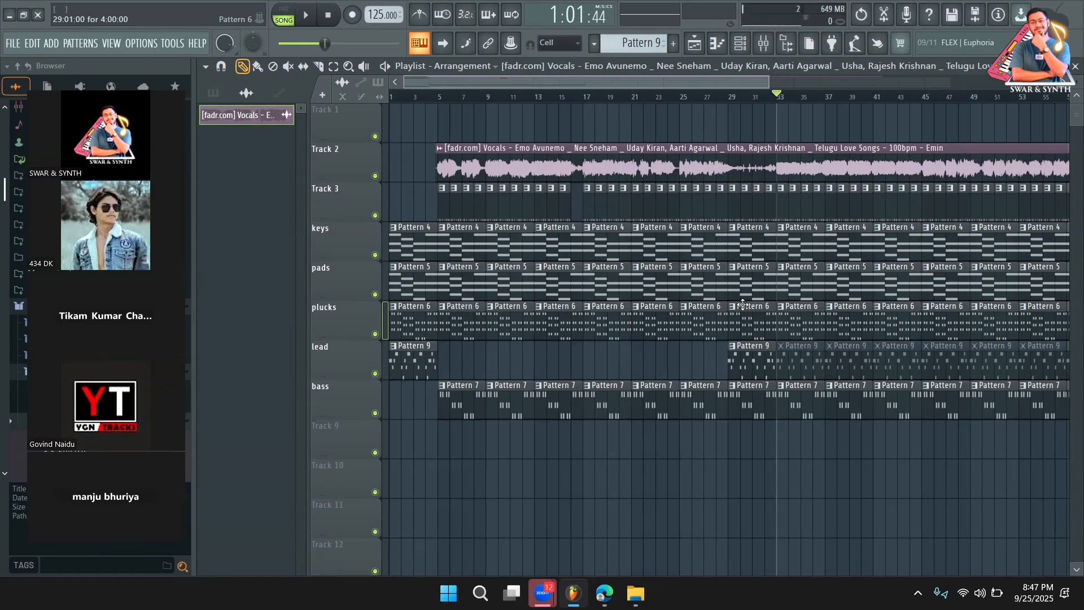
Step: Solo the keys, pads, plucks, lead and Track 3 one at a time and restore all tracks
right_click(376, 256)
right_click(375, 295)
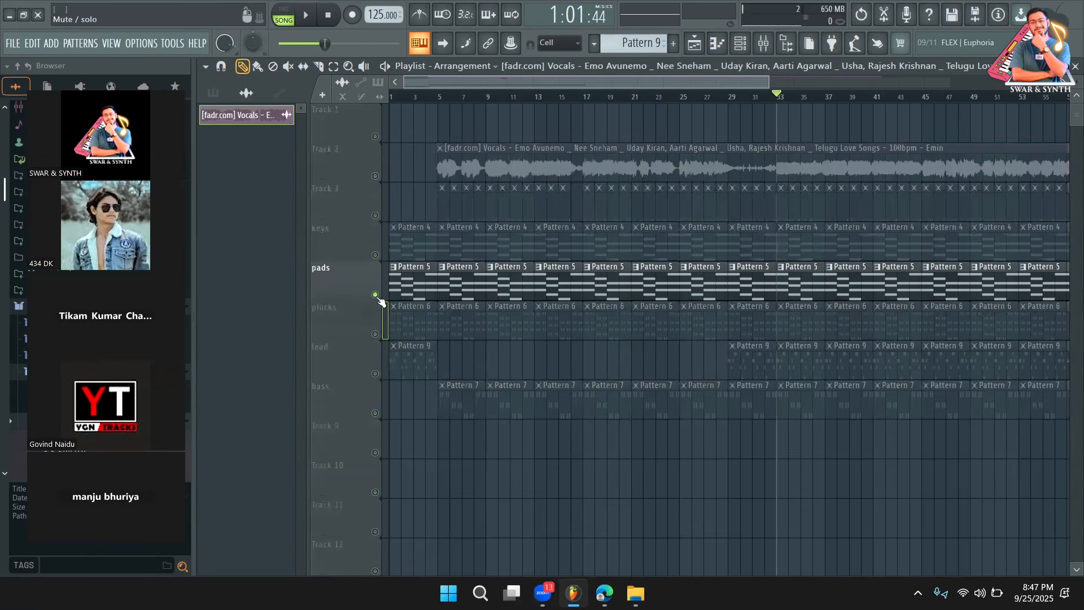
right_click(375, 334)
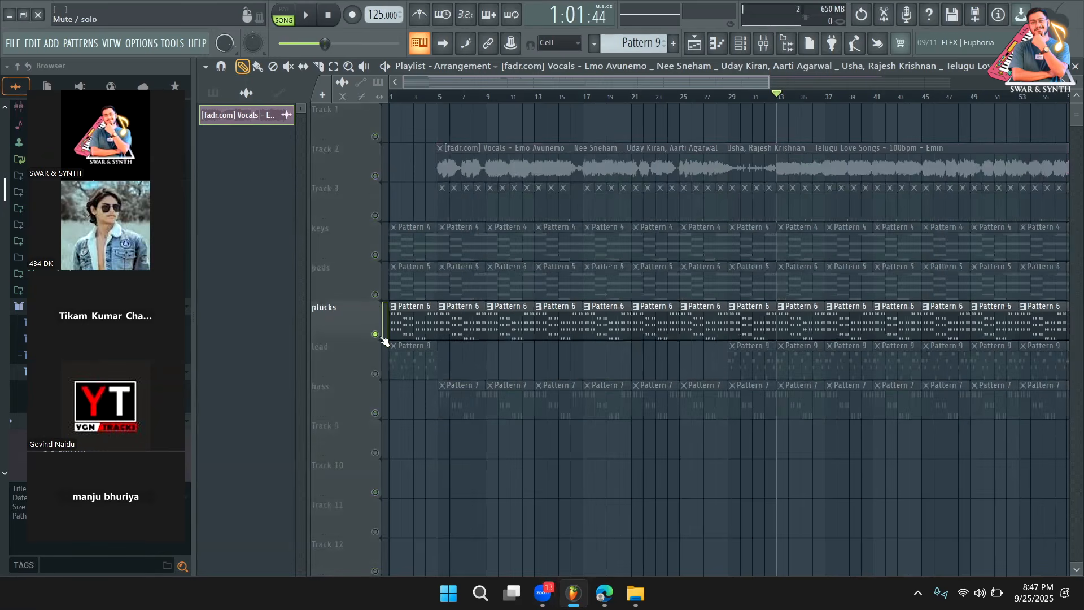
right_click(375, 374)
right_click(375, 374)
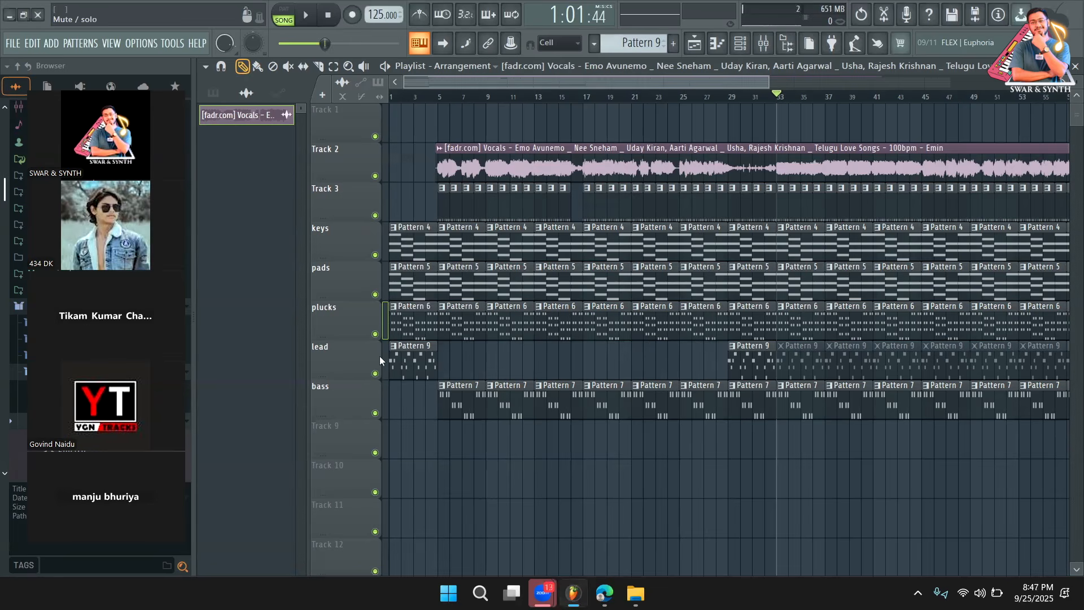
right_click(375, 215)
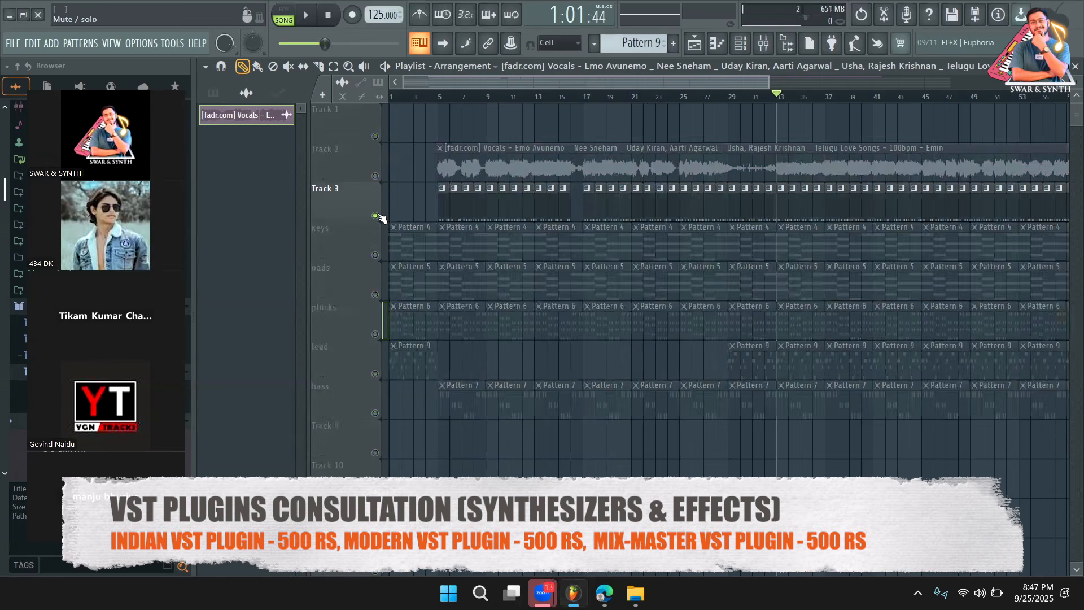
right_click(375, 215)
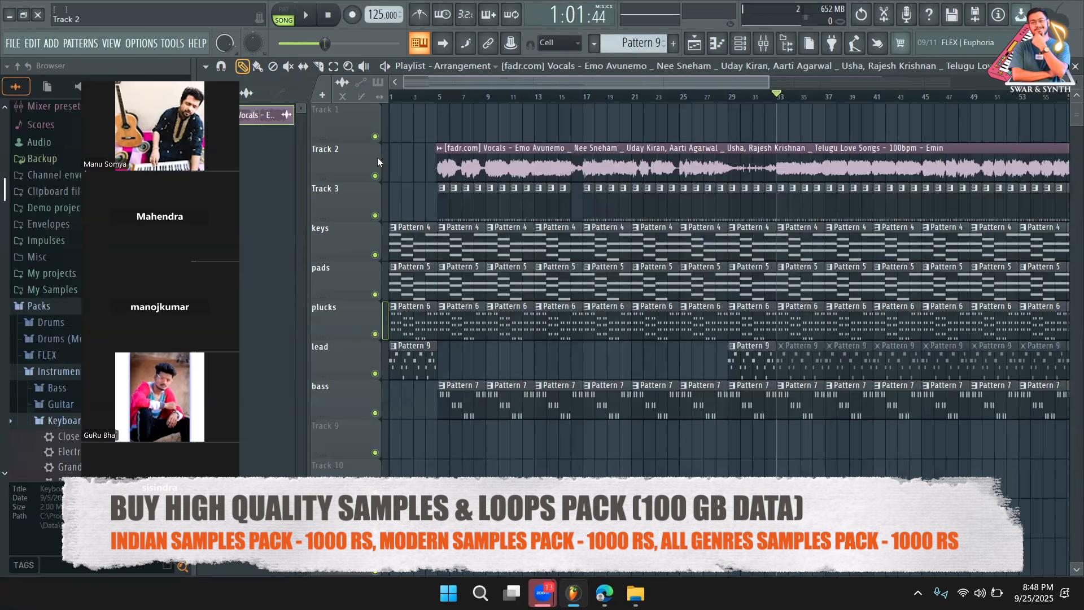
Step: Mute the vocal on Track 2, solo the keys track and start playback
click(375, 176)
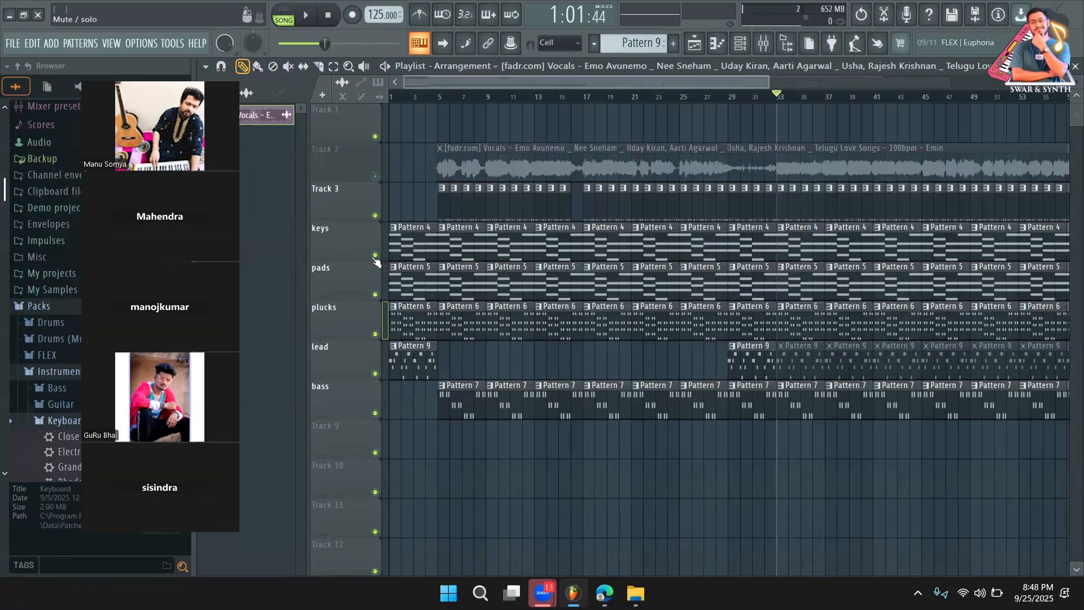
right_click(375, 254)
key(space)
Step: Open Pattern 4's notes and display the Rhodes channel's miscellaneous settings with its root note keyboard
double_click(624, 246)
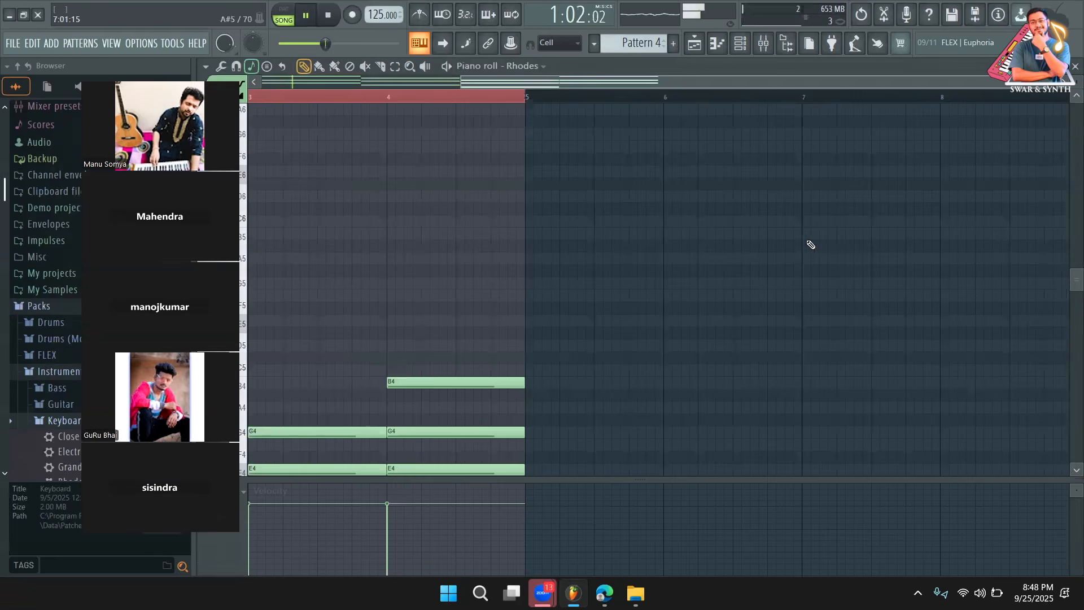
key(F6)
click(302, 247)
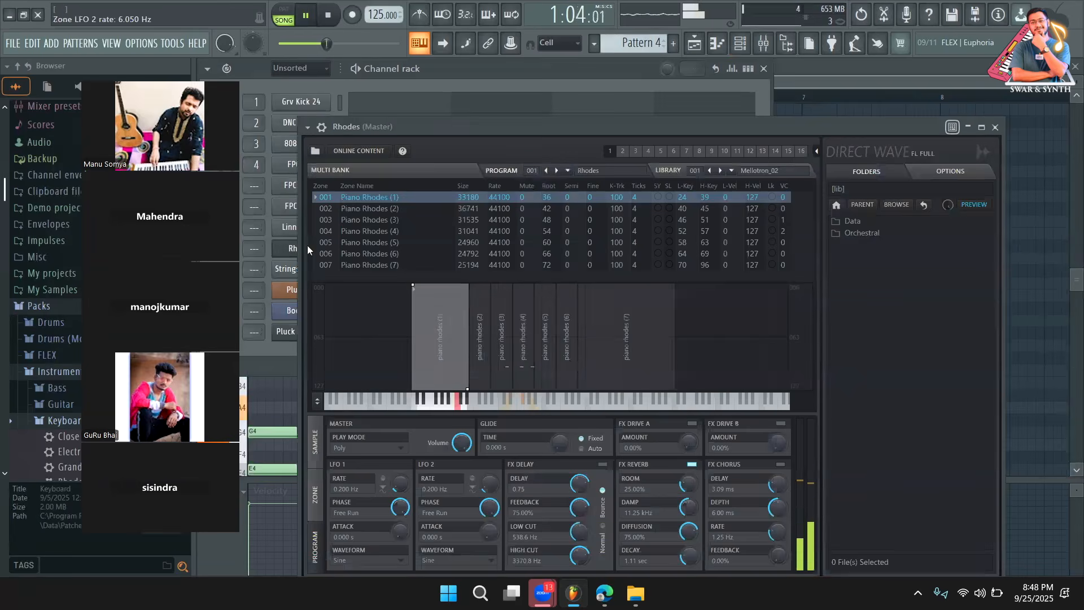
click(348, 152)
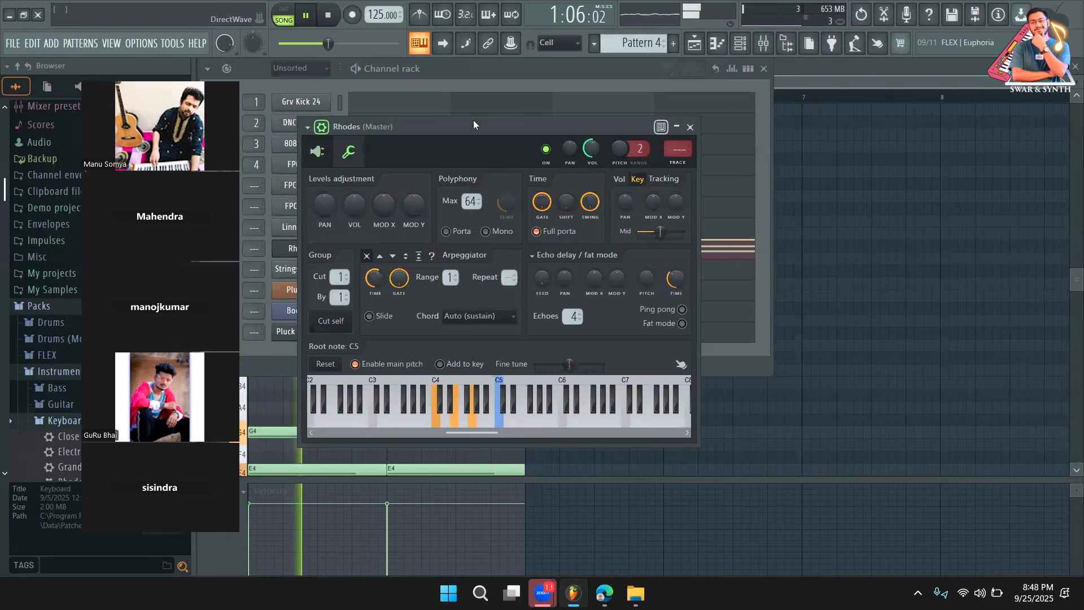
drag(474, 120, 607, 105)
Step: Audition the Rhodes with its root note at C#5 and D5, and return the root note to C5
key(space)
click(644, 385)
key(space)
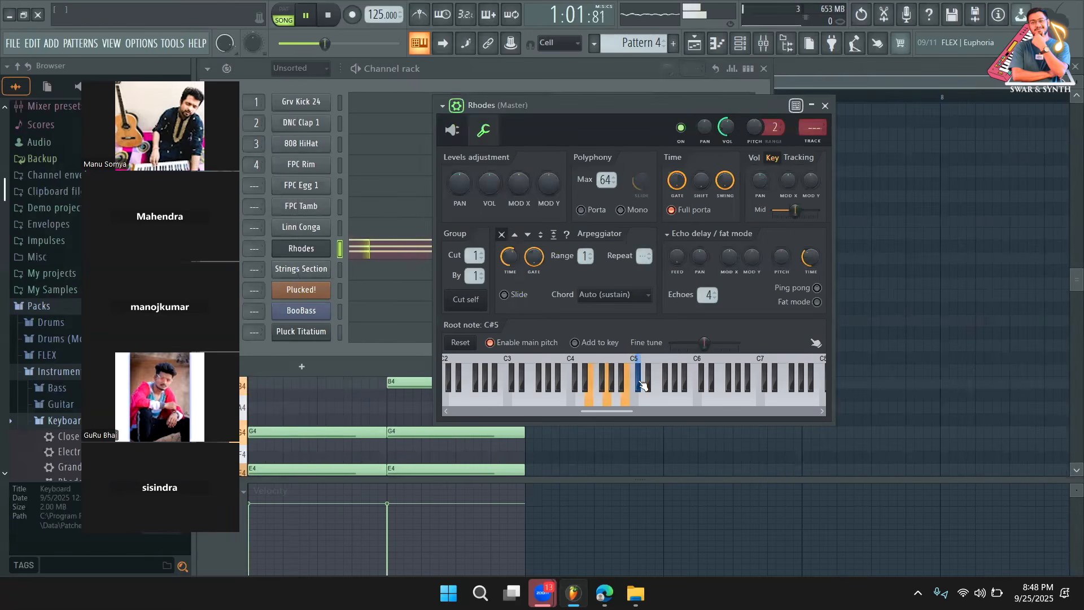
key(space)
click(650, 403)
key(space)
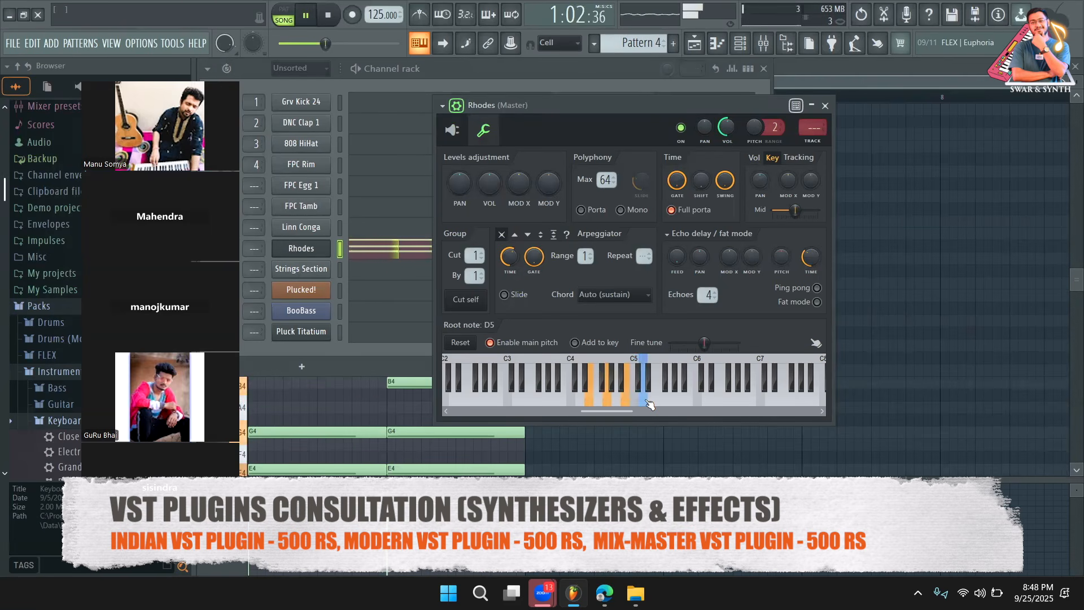
click(640, 397)
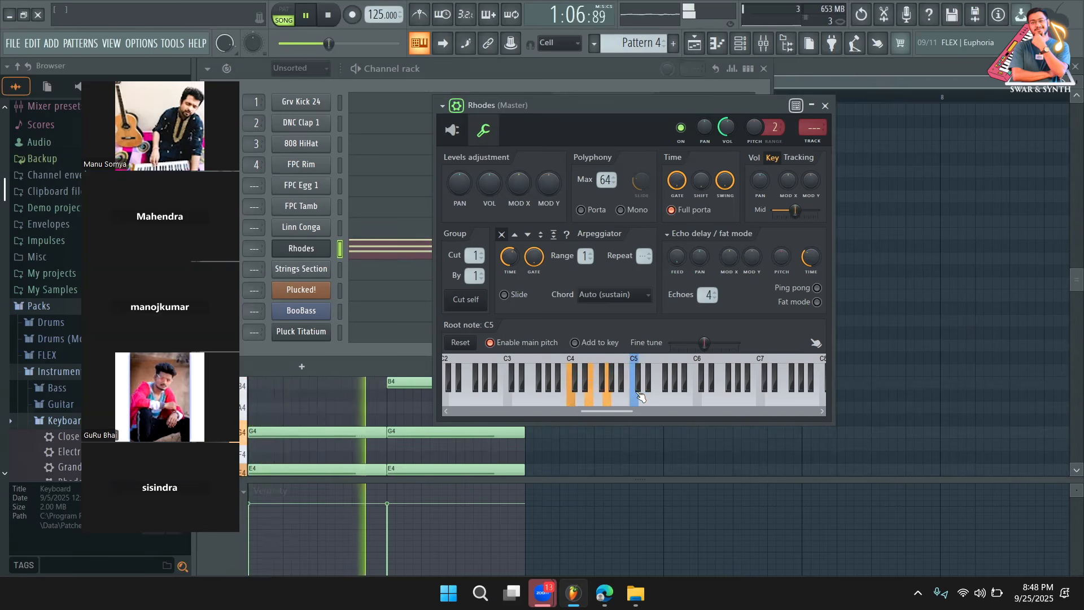
Step: Try the Rhodes root note at C#5, D5 and D#5 with playback, stop and reset it to C5
key(space)
click(644, 383)
key(space)
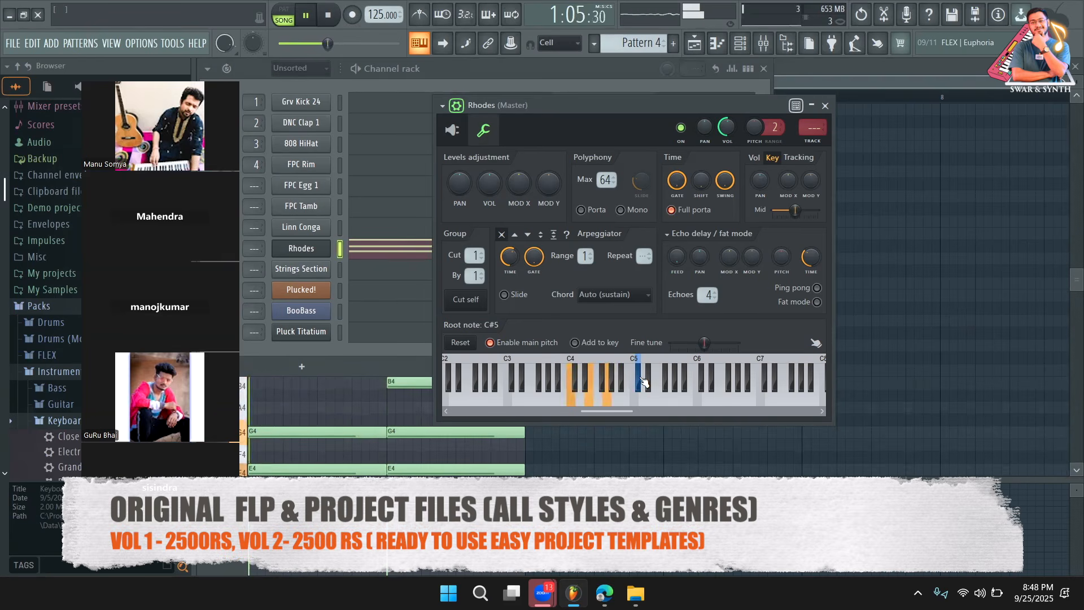
key(space)
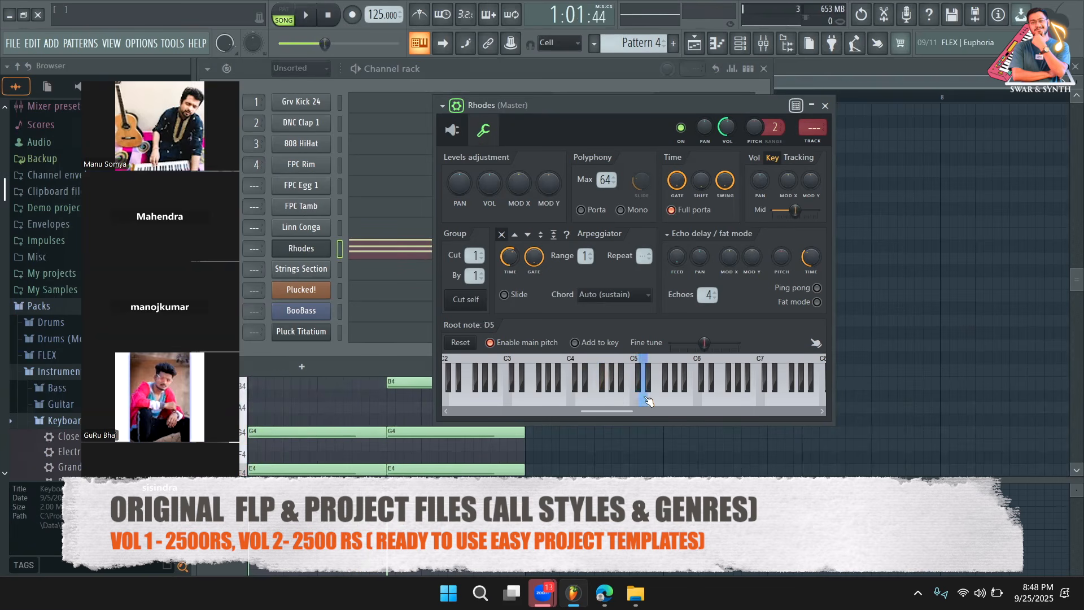
right_click(649, 386)
key(space)
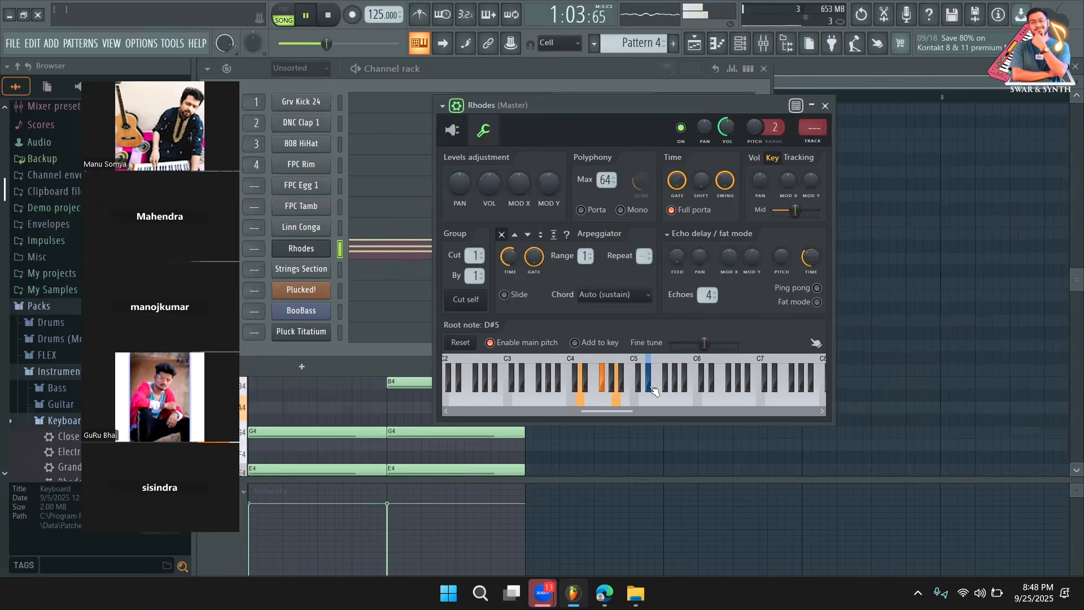
key(space)
right_click(636, 398)
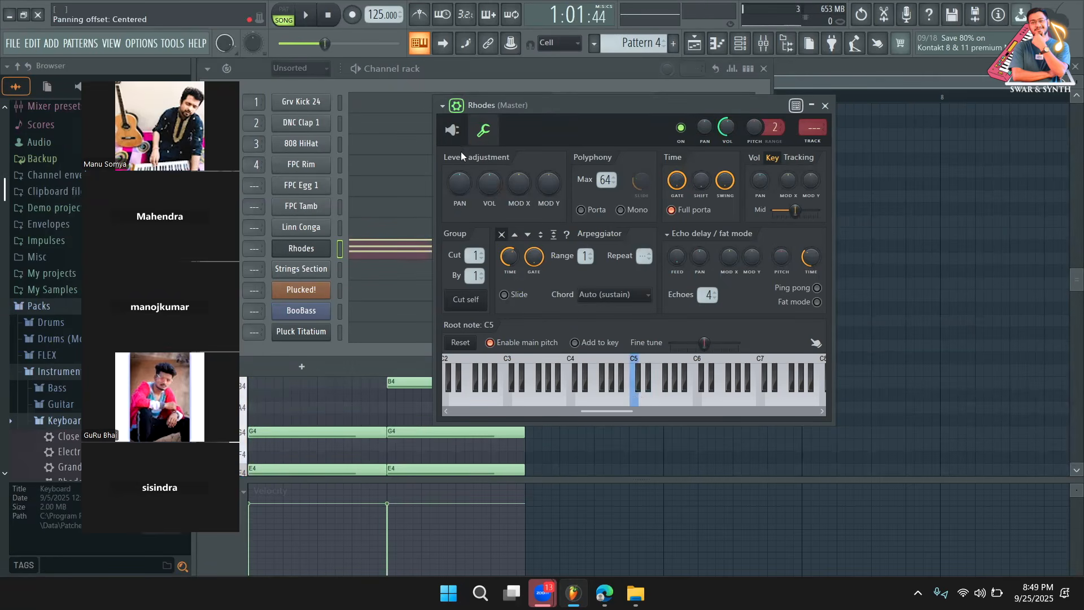
Step: Leave the Rhodes settings for the playlist and end the track solo so every track plays again
click(452, 130)
drag(522, 104, 447, 89)
click(443, 69)
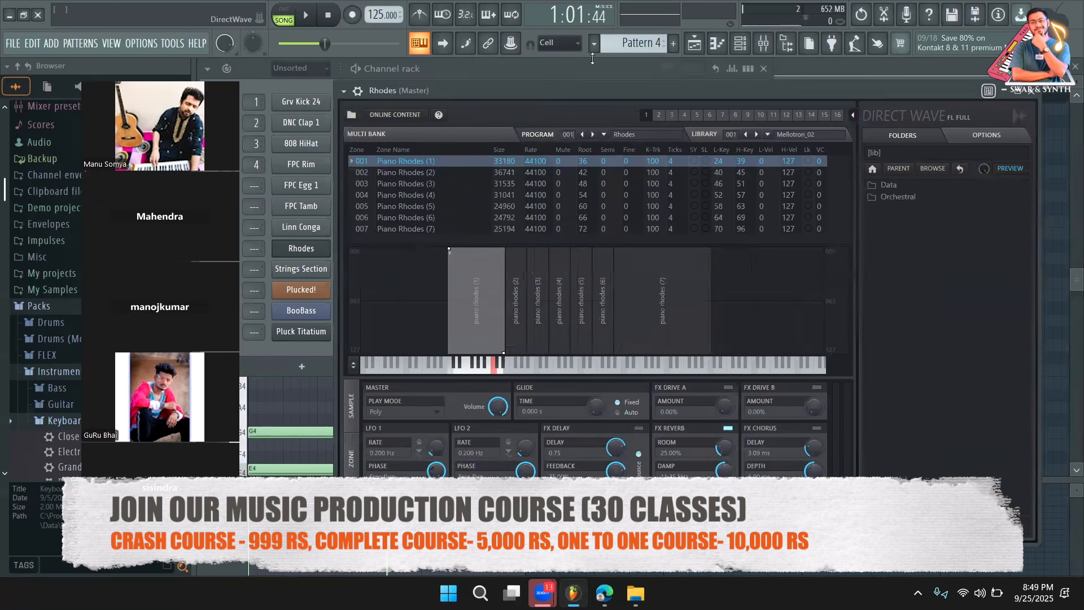
click(695, 43)
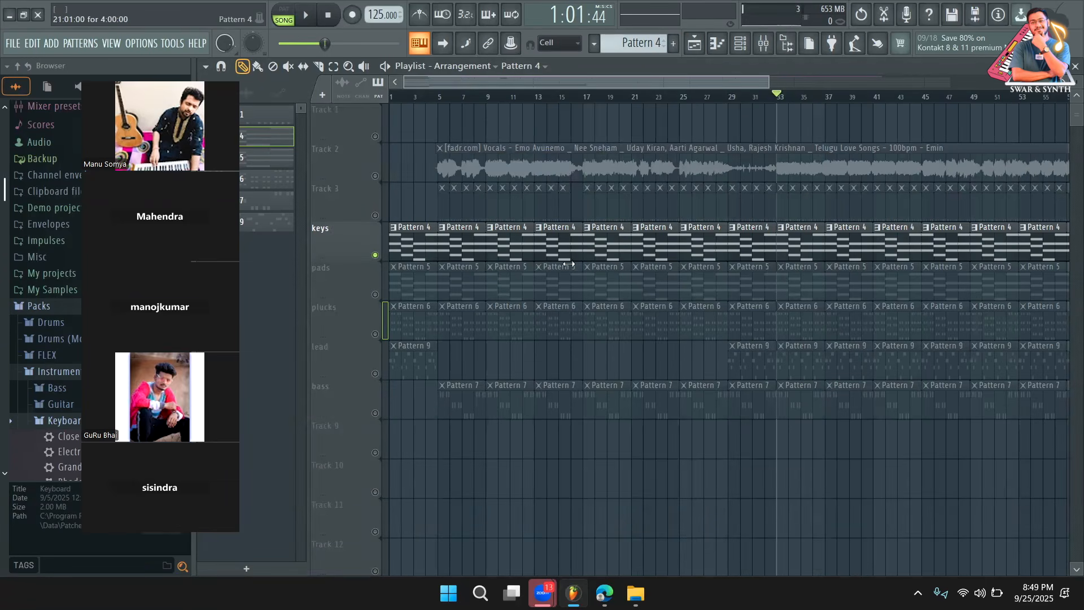
right_click(376, 216)
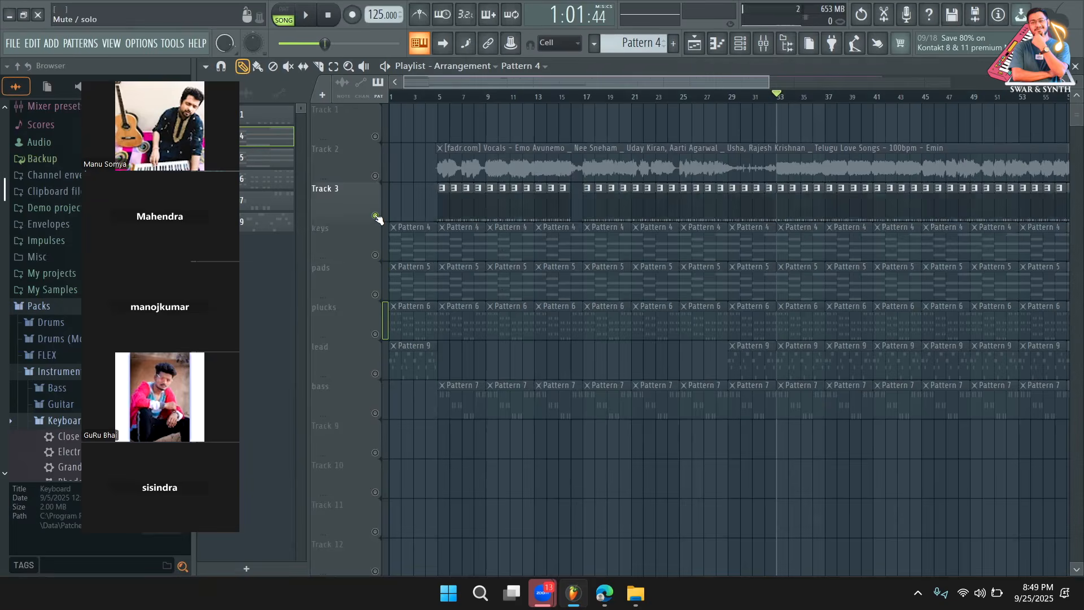
right_click(376, 215)
click(740, 43)
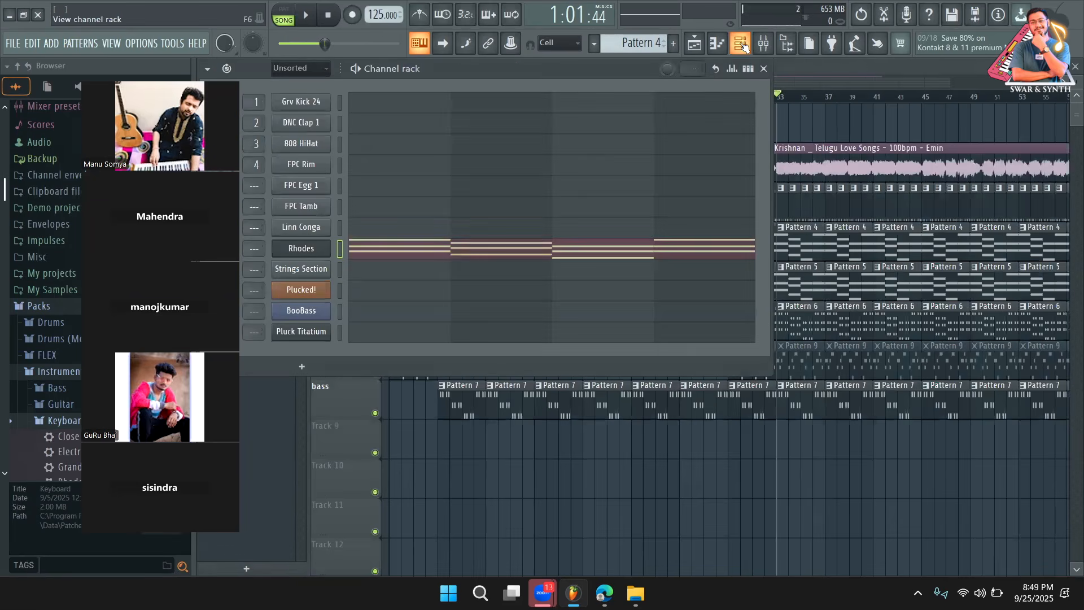
click(281, 431)
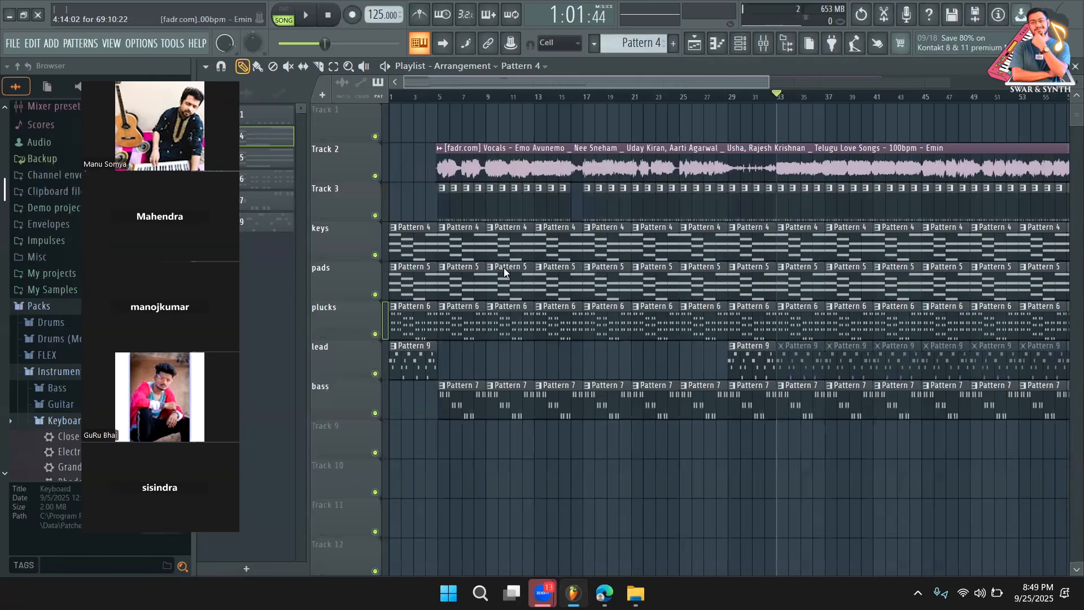
Step: Export the project as a zipped loop package named "telugu song.zip" in the Videos folder
click(39, 16)
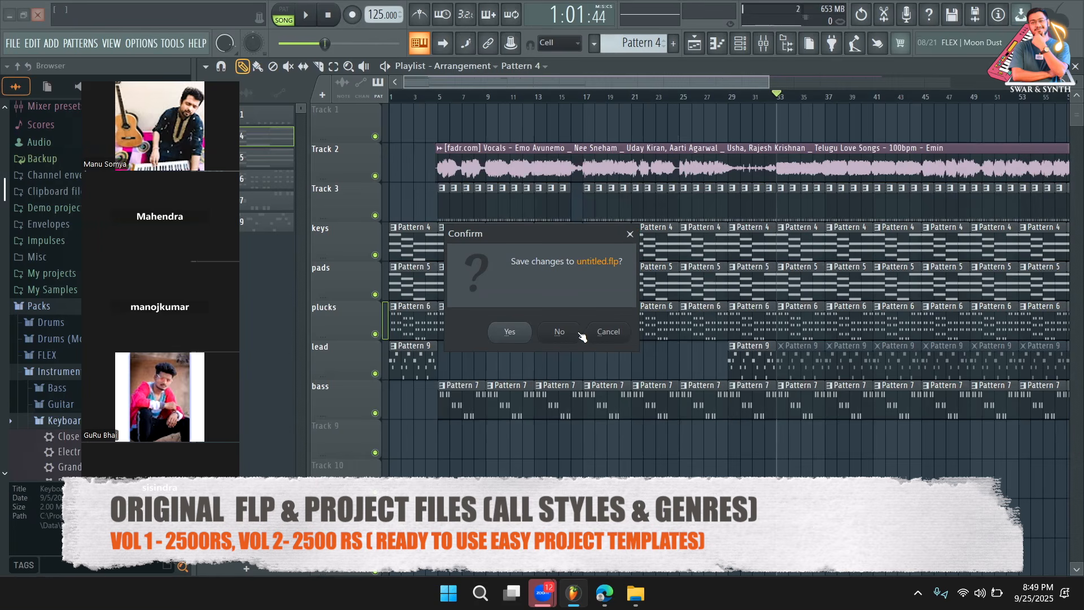
click(631, 234)
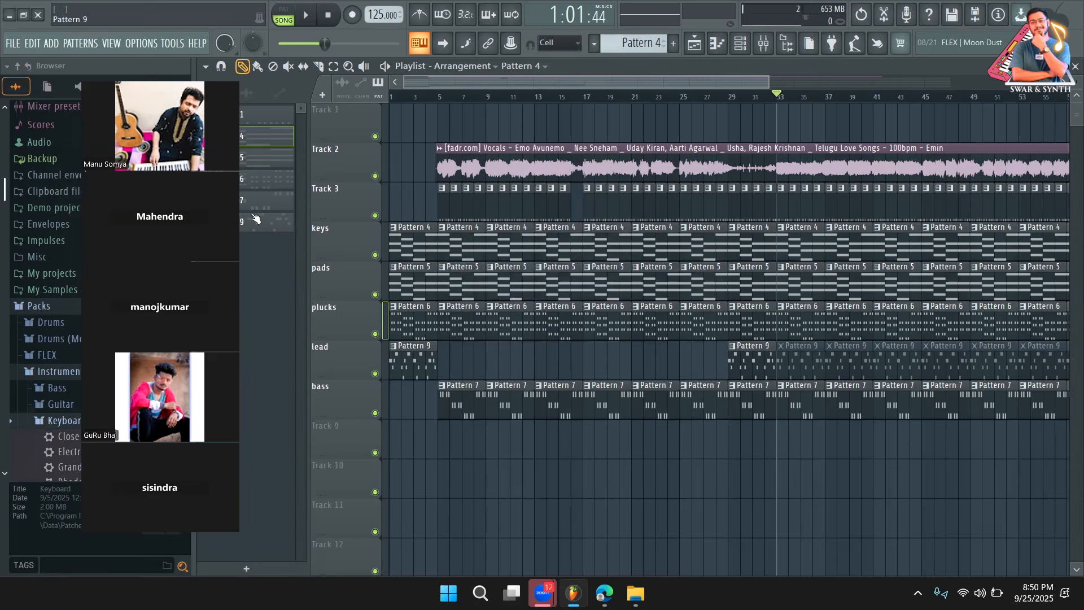
click(13, 43)
mouse_move(26, 183)
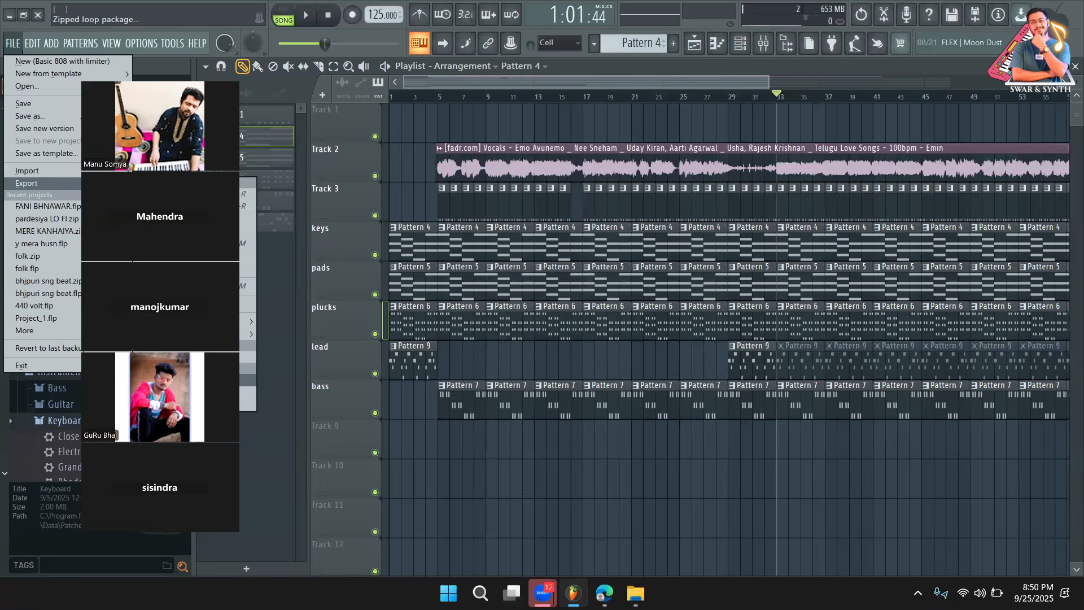
click(164, 368)
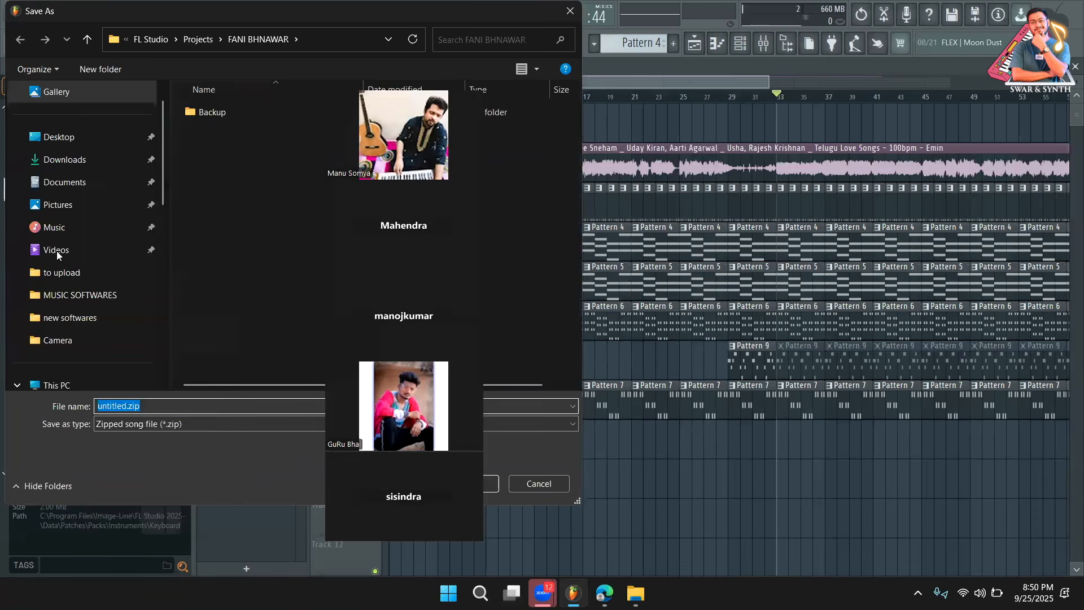
click(127, 405)
double_click(114, 404)
text(tel)
text(ugu so)
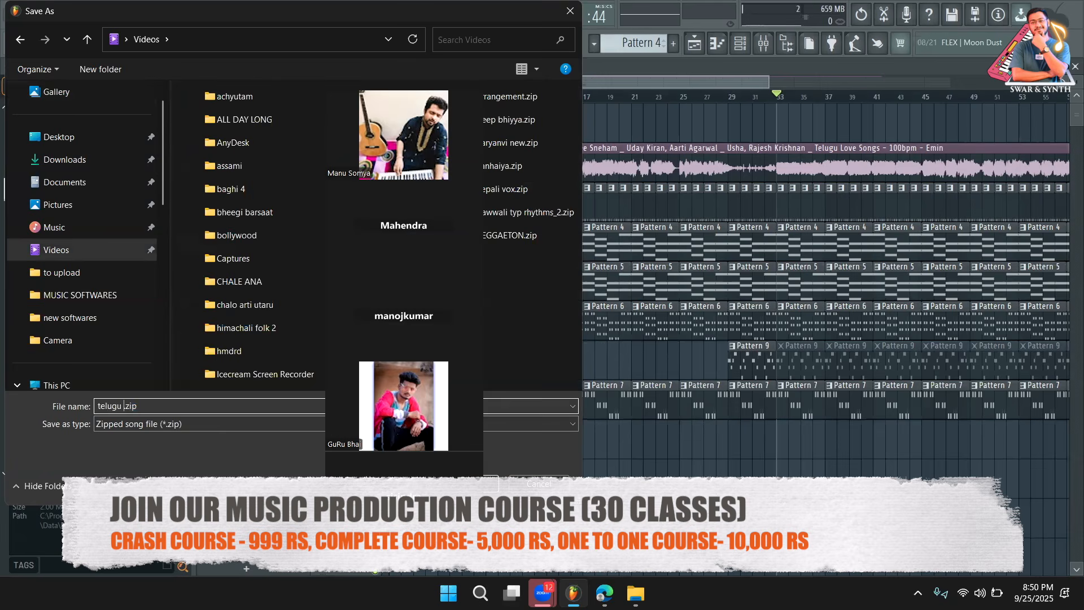
text(ng)
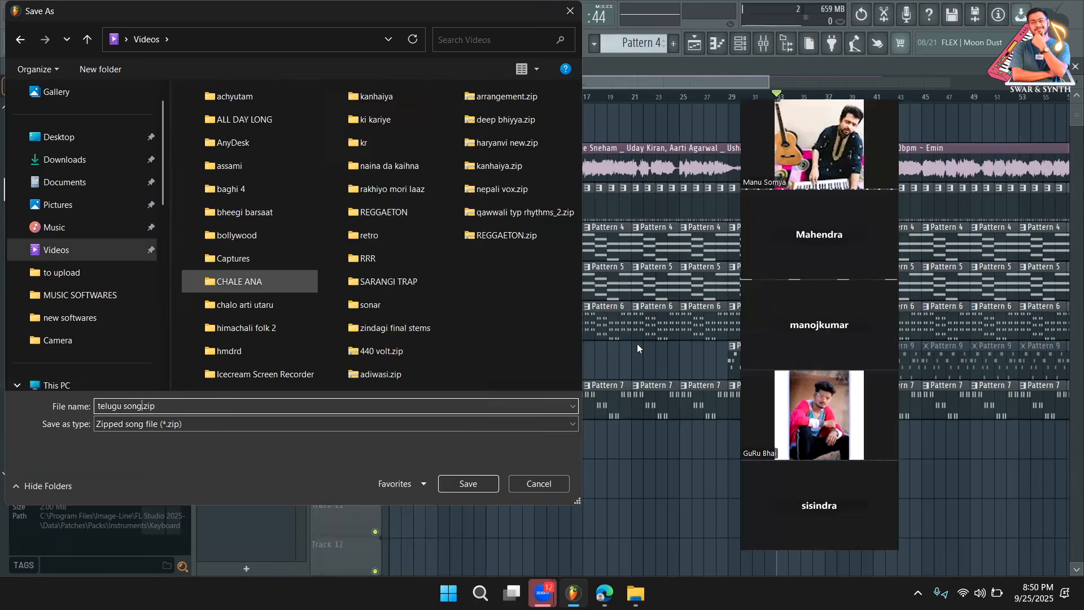
key(Return)
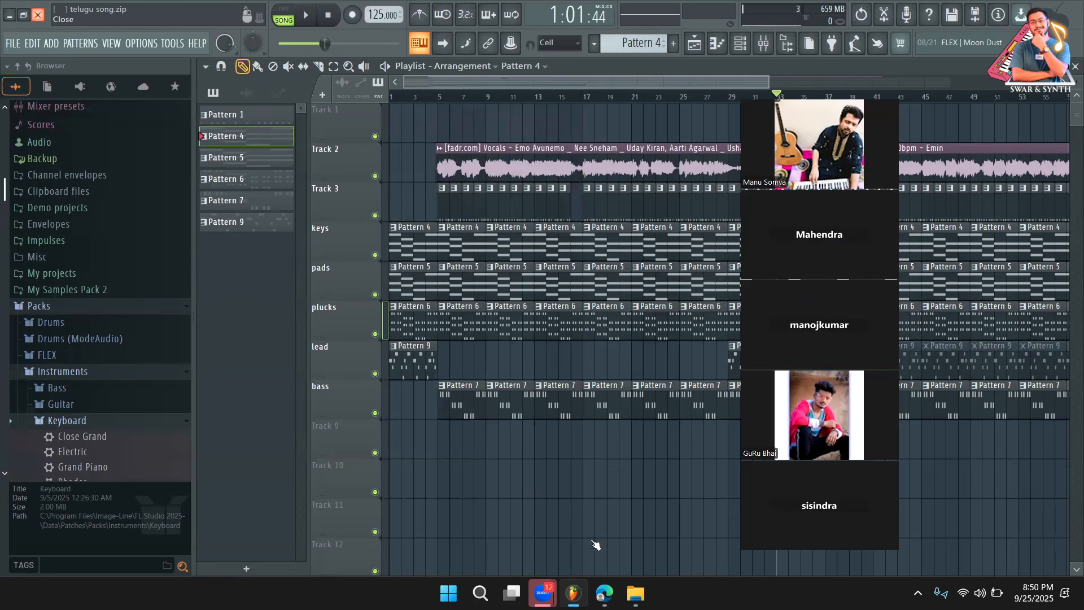
Step: Switch to File Explorer, check the Videos folder for the exported zip and project folders, and close the window
click(635, 593)
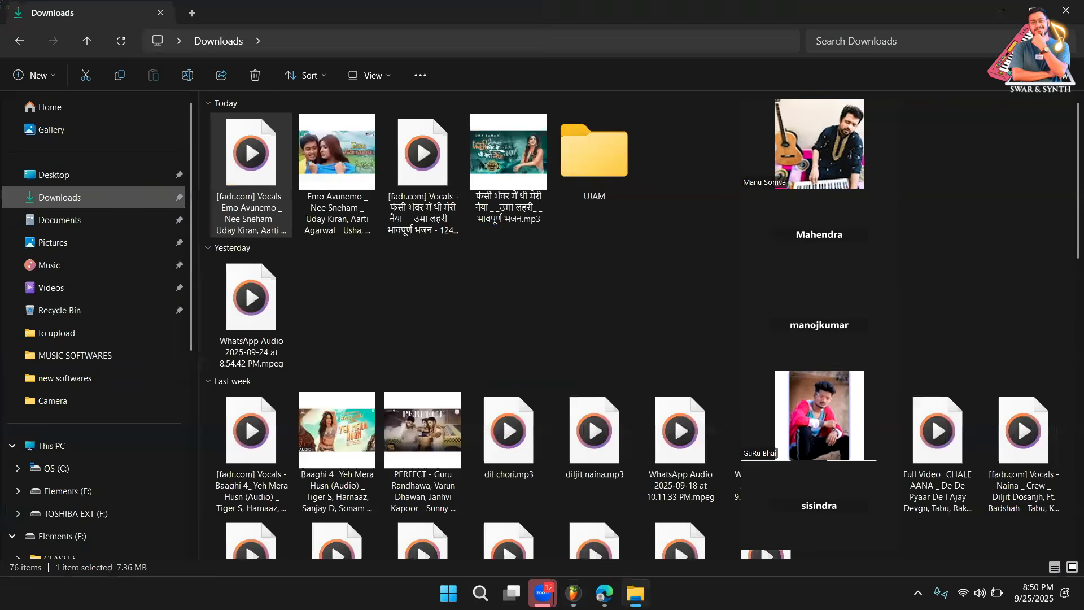
click(80, 295)
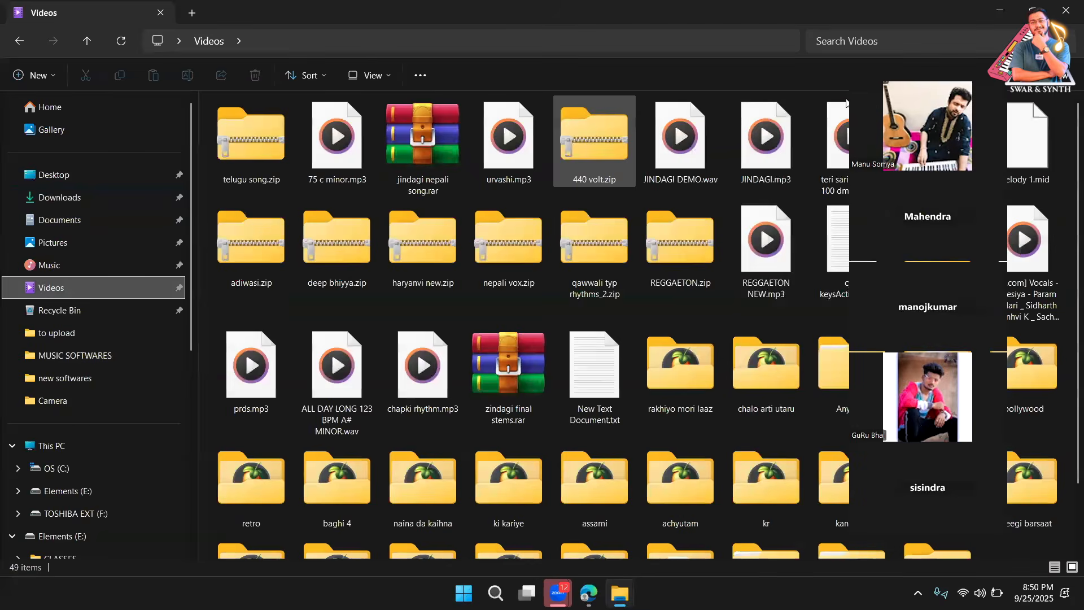
scroll(710, 358, down, 2)
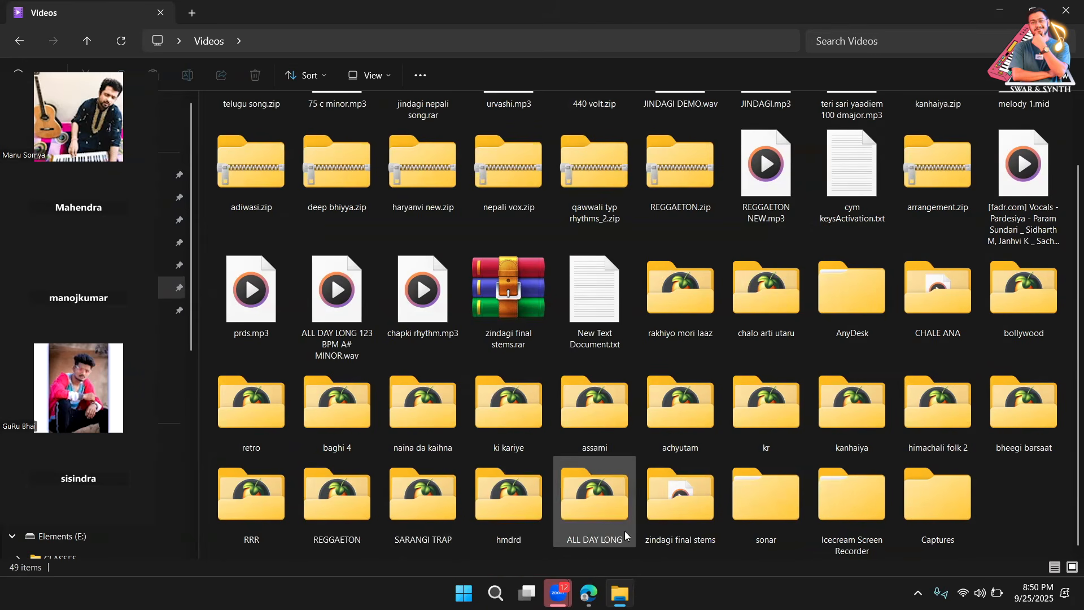
mouse_move(624, 531)
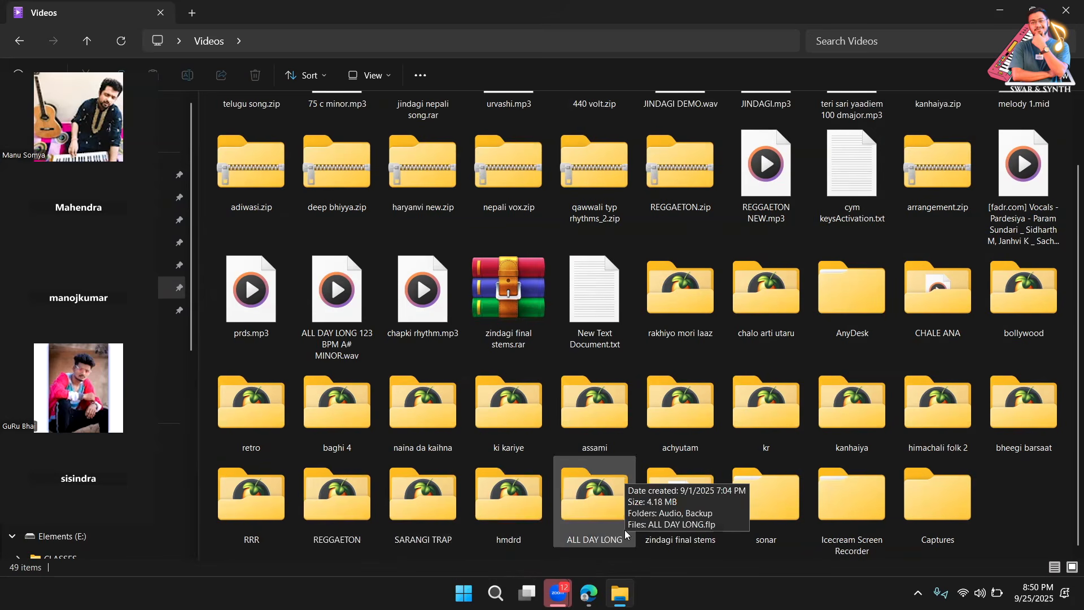
click(1066, 10)
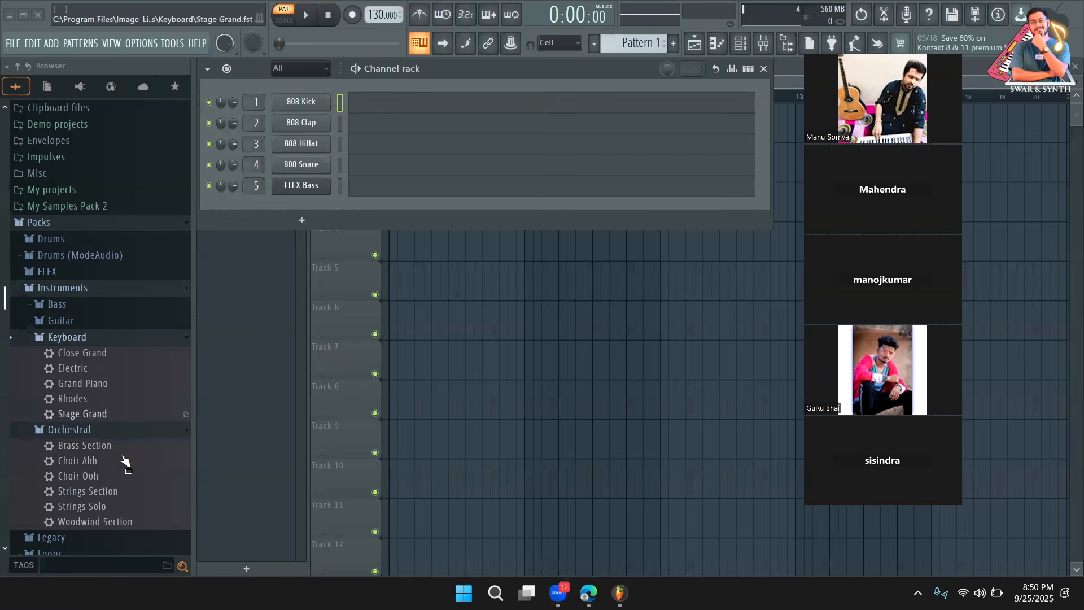
Step: Expand the My projects folder in the browser and look through its project folders
right_click(99, 256)
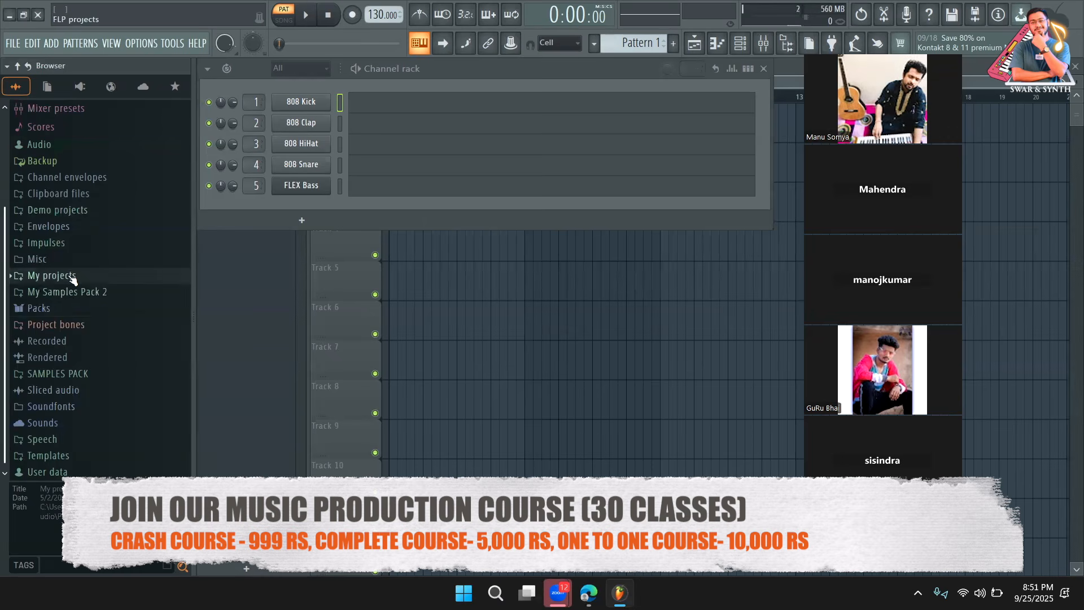
click(71, 276)
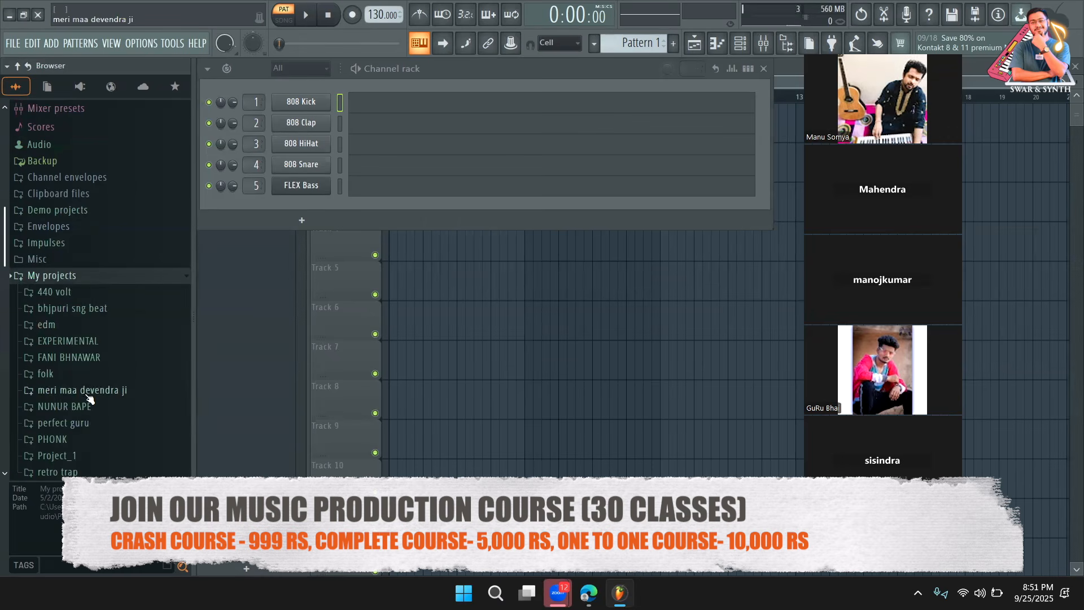
scroll(86, 414, down, 3)
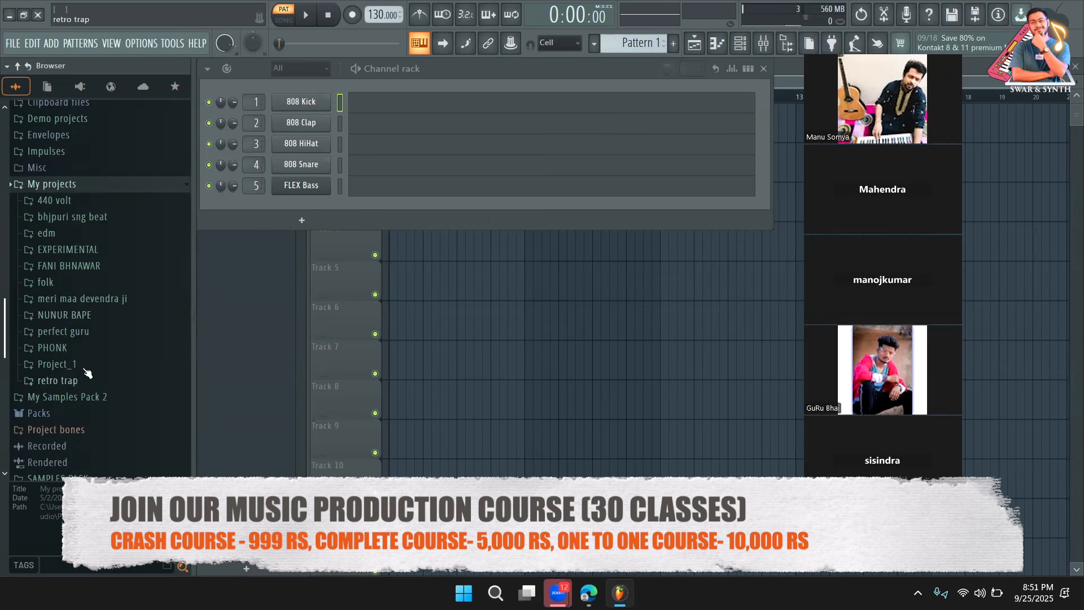